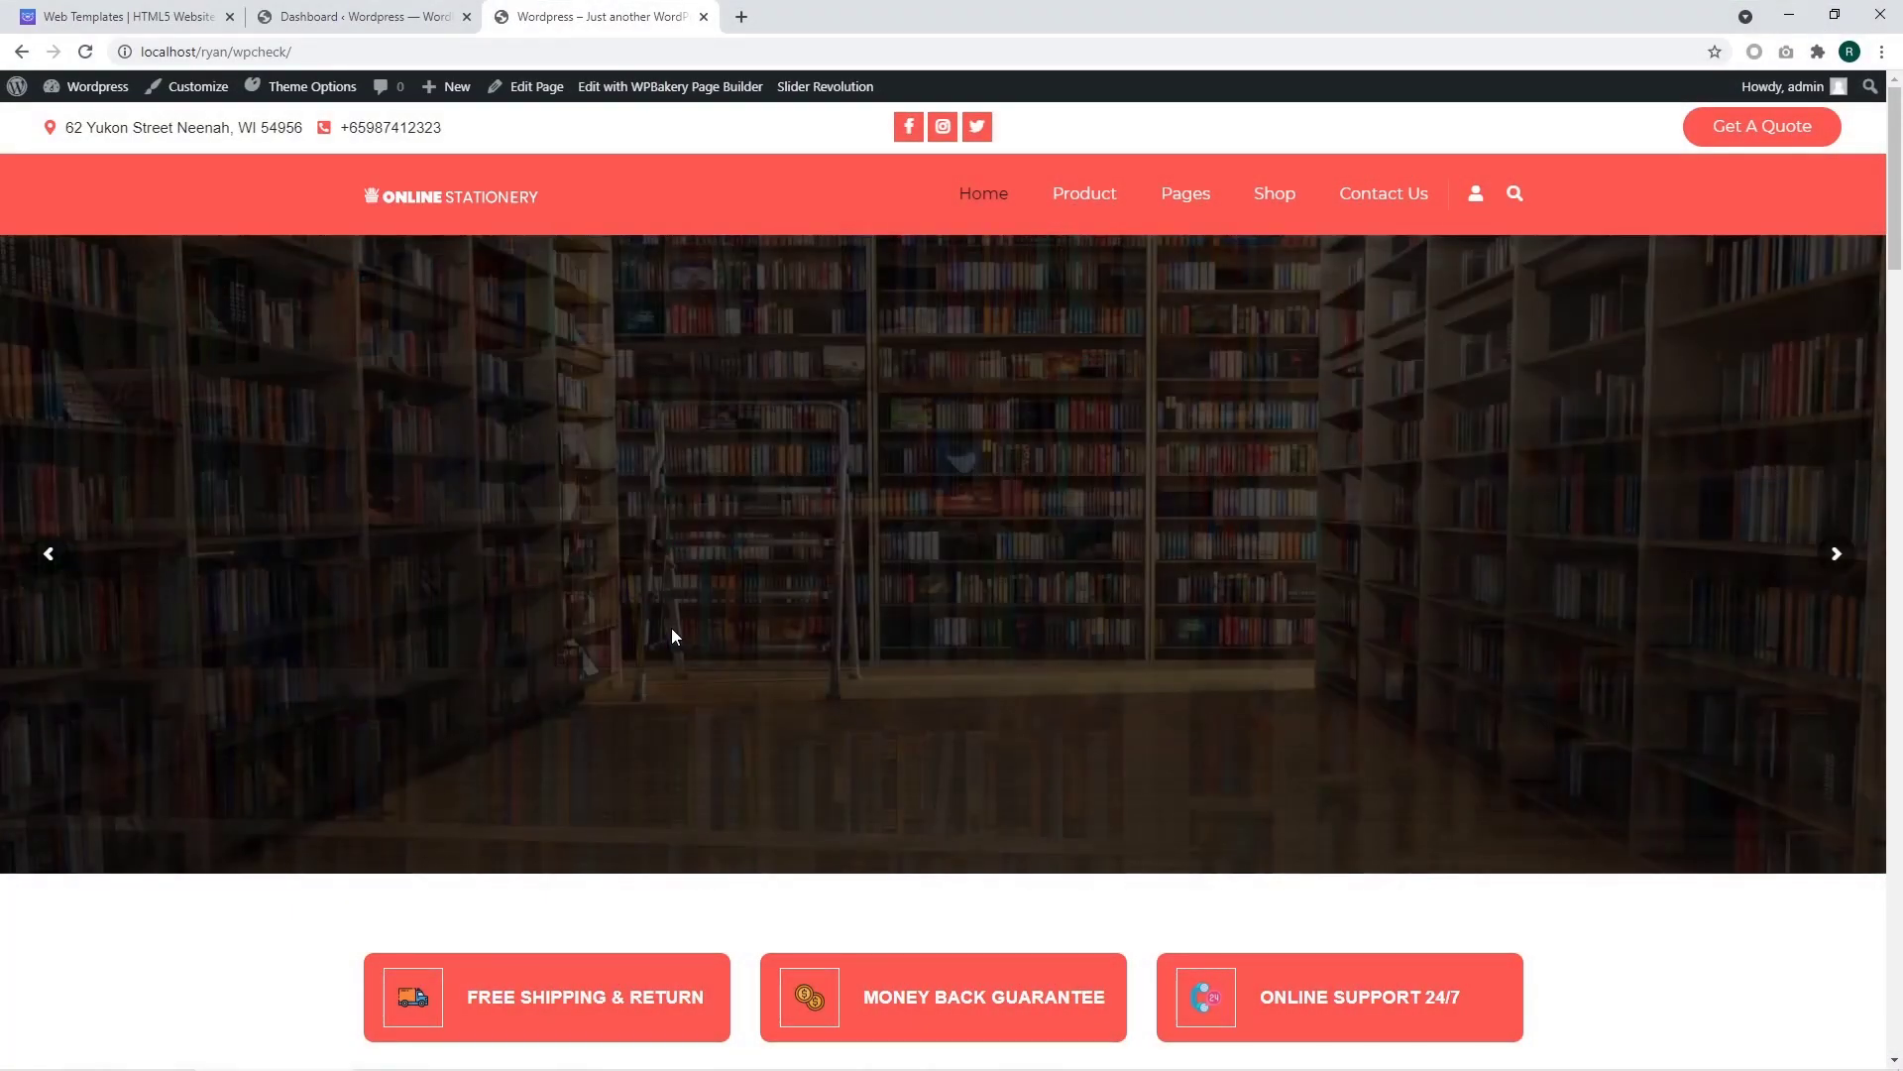
# - From the Dashboard tab, open Products > All Products to list the 48 published products
pyautogui.scroll(-5, 670, 628)
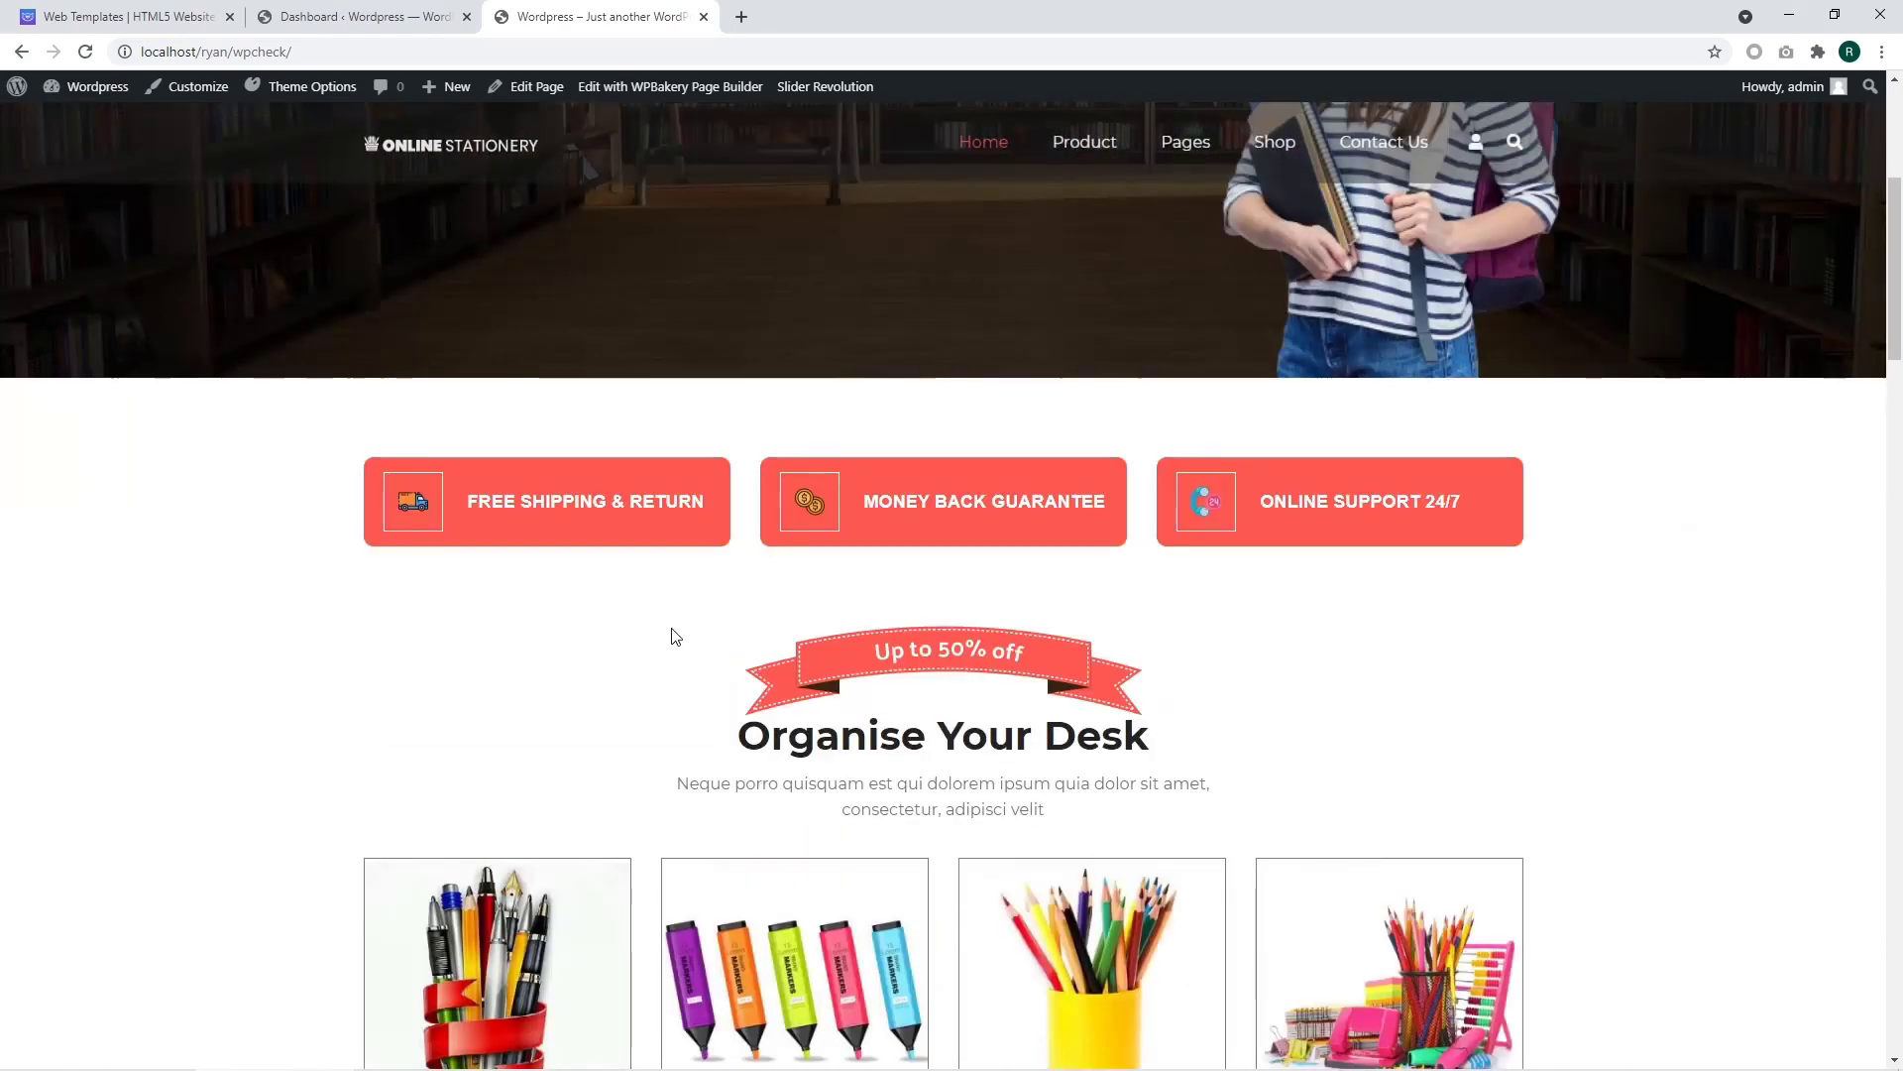
pyautogui.scroll(-3, 674, 635)
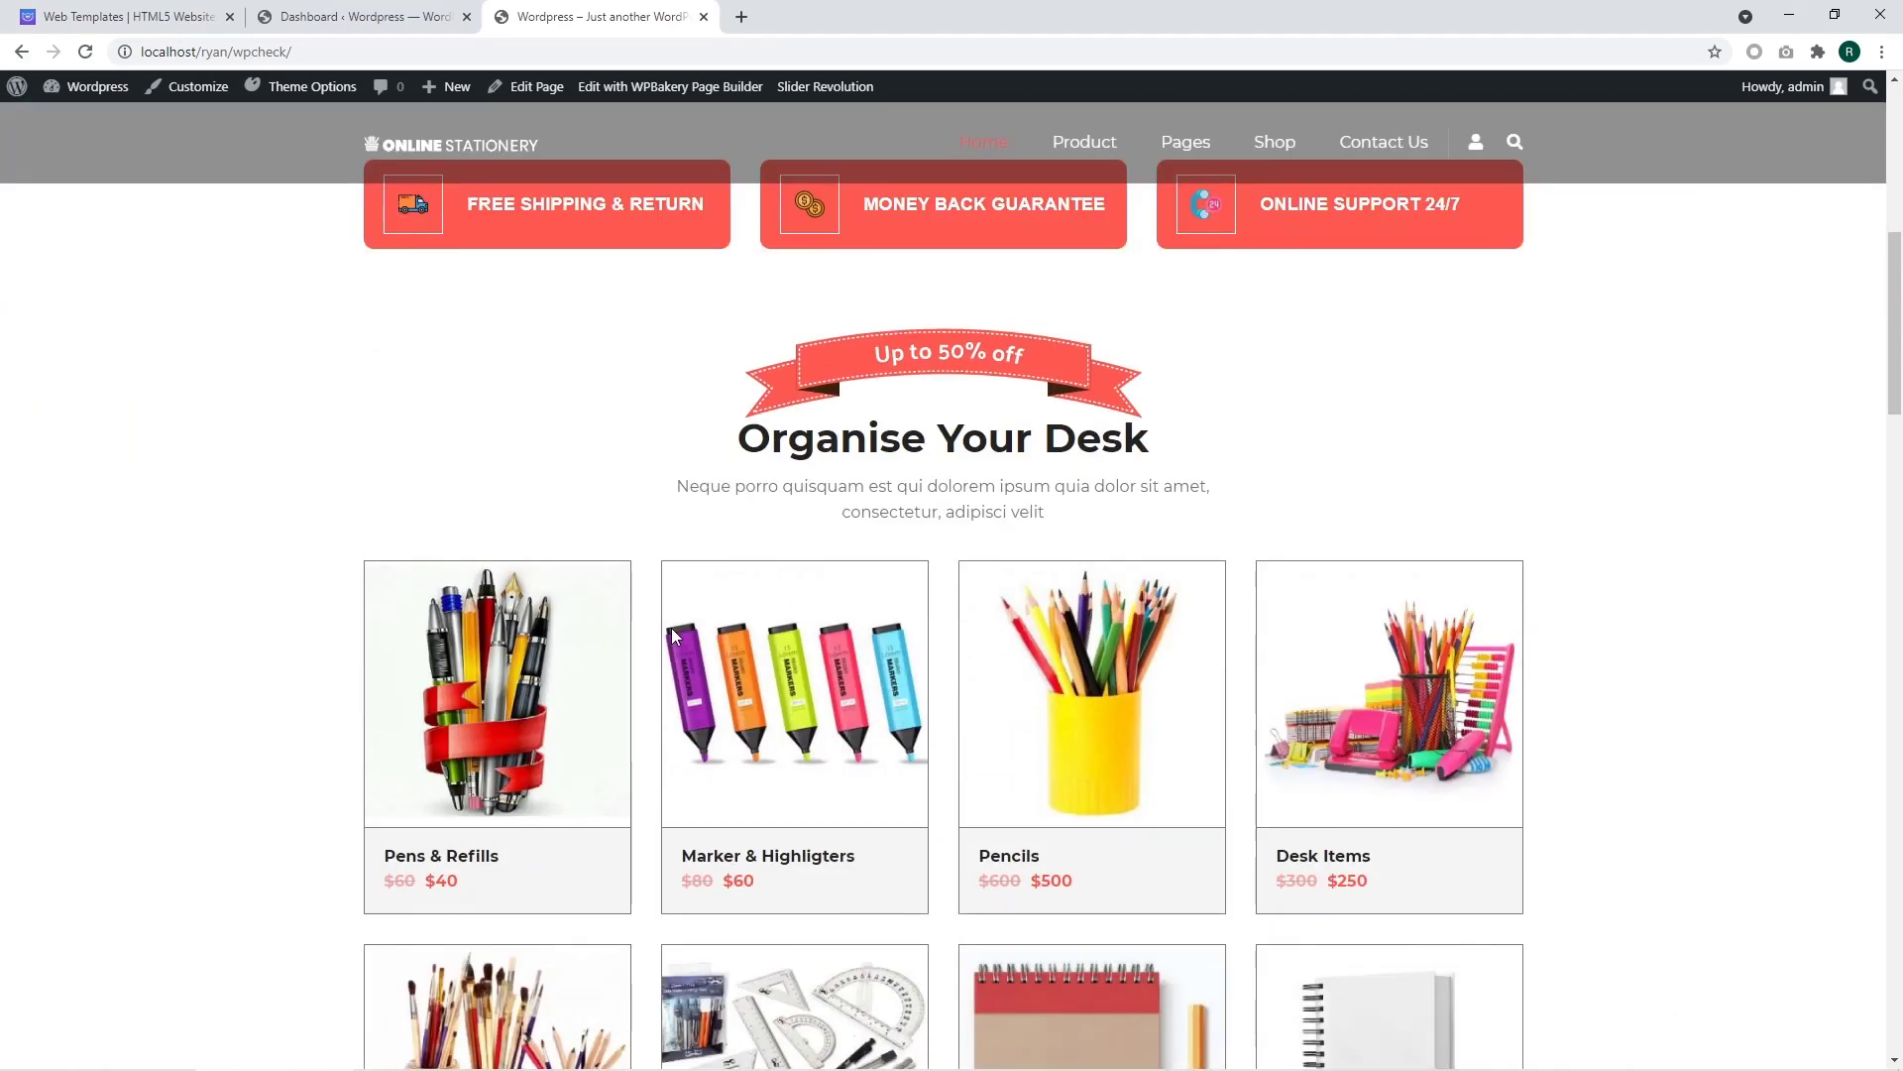
pyautogui.scroll(-2, 672, 628)
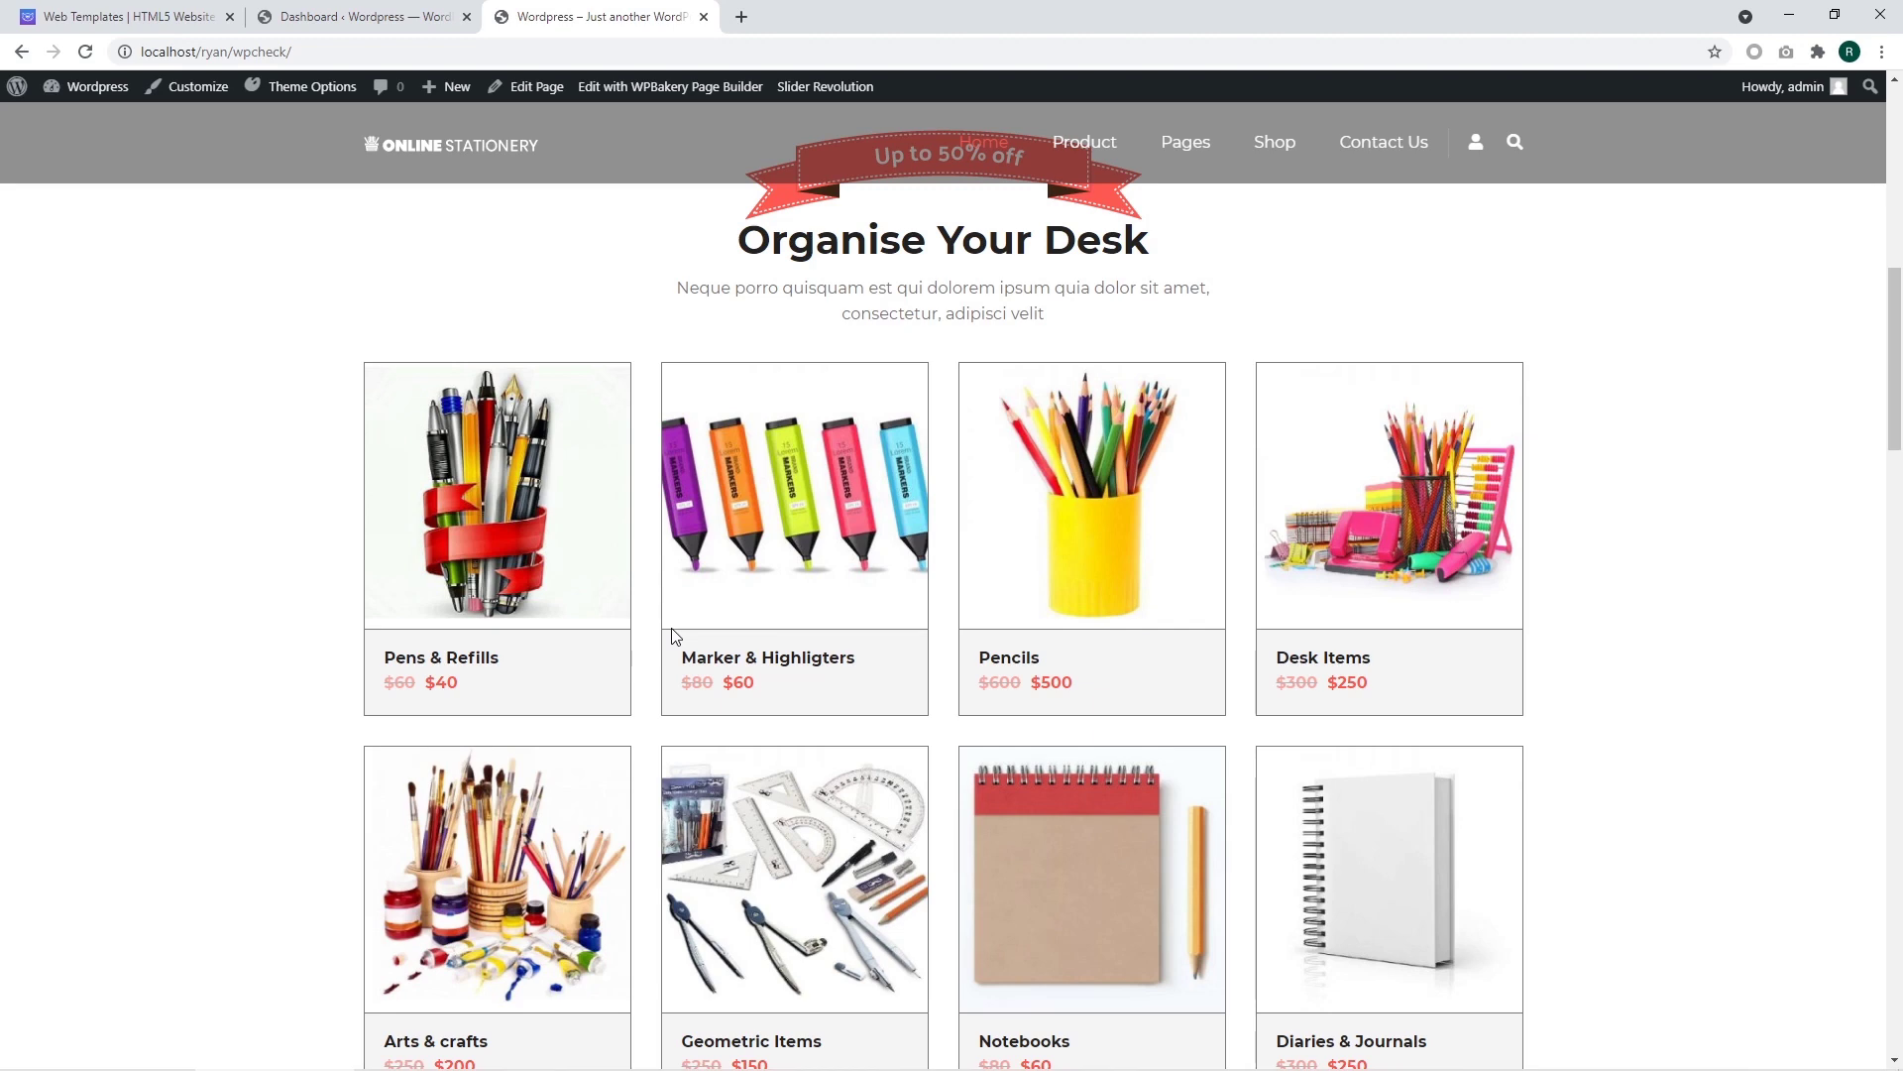
pyautogui.scroll(-1, 716, 771)
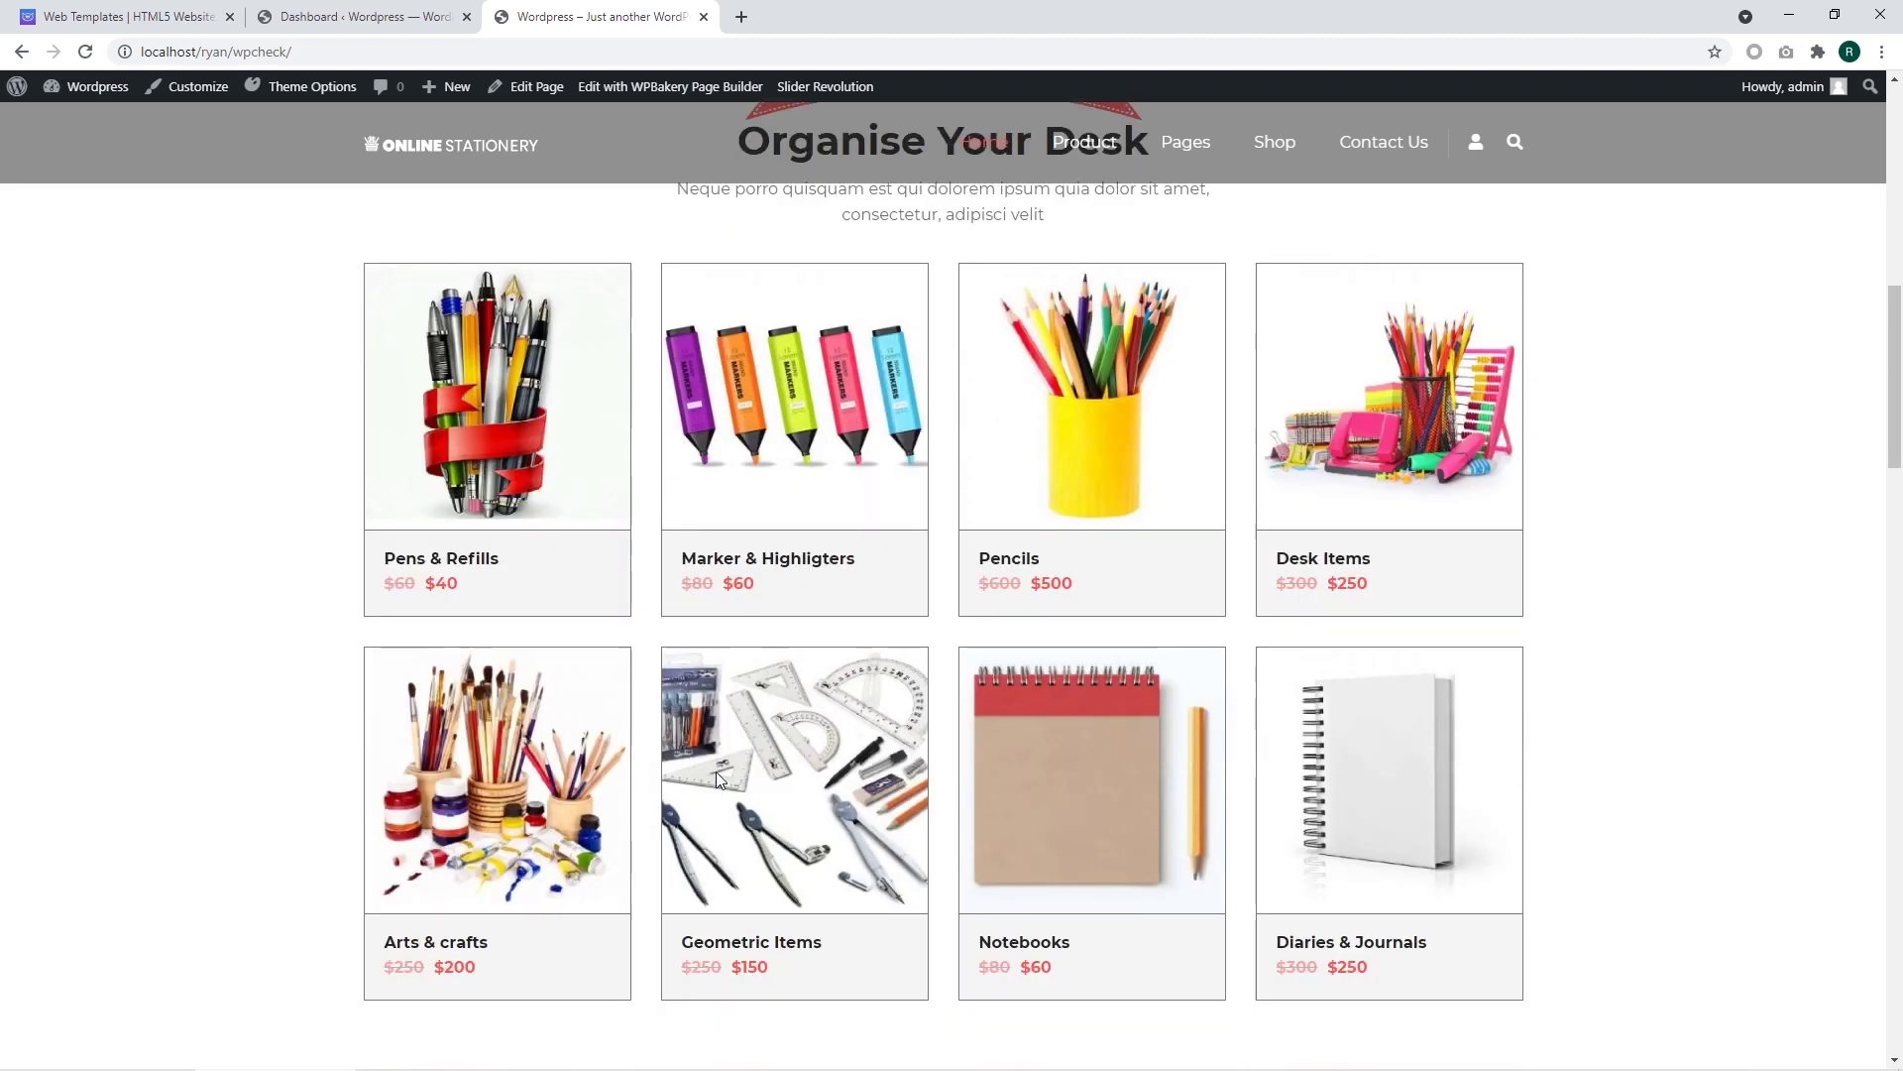
pyautogui.scroll(2, 715, 771)
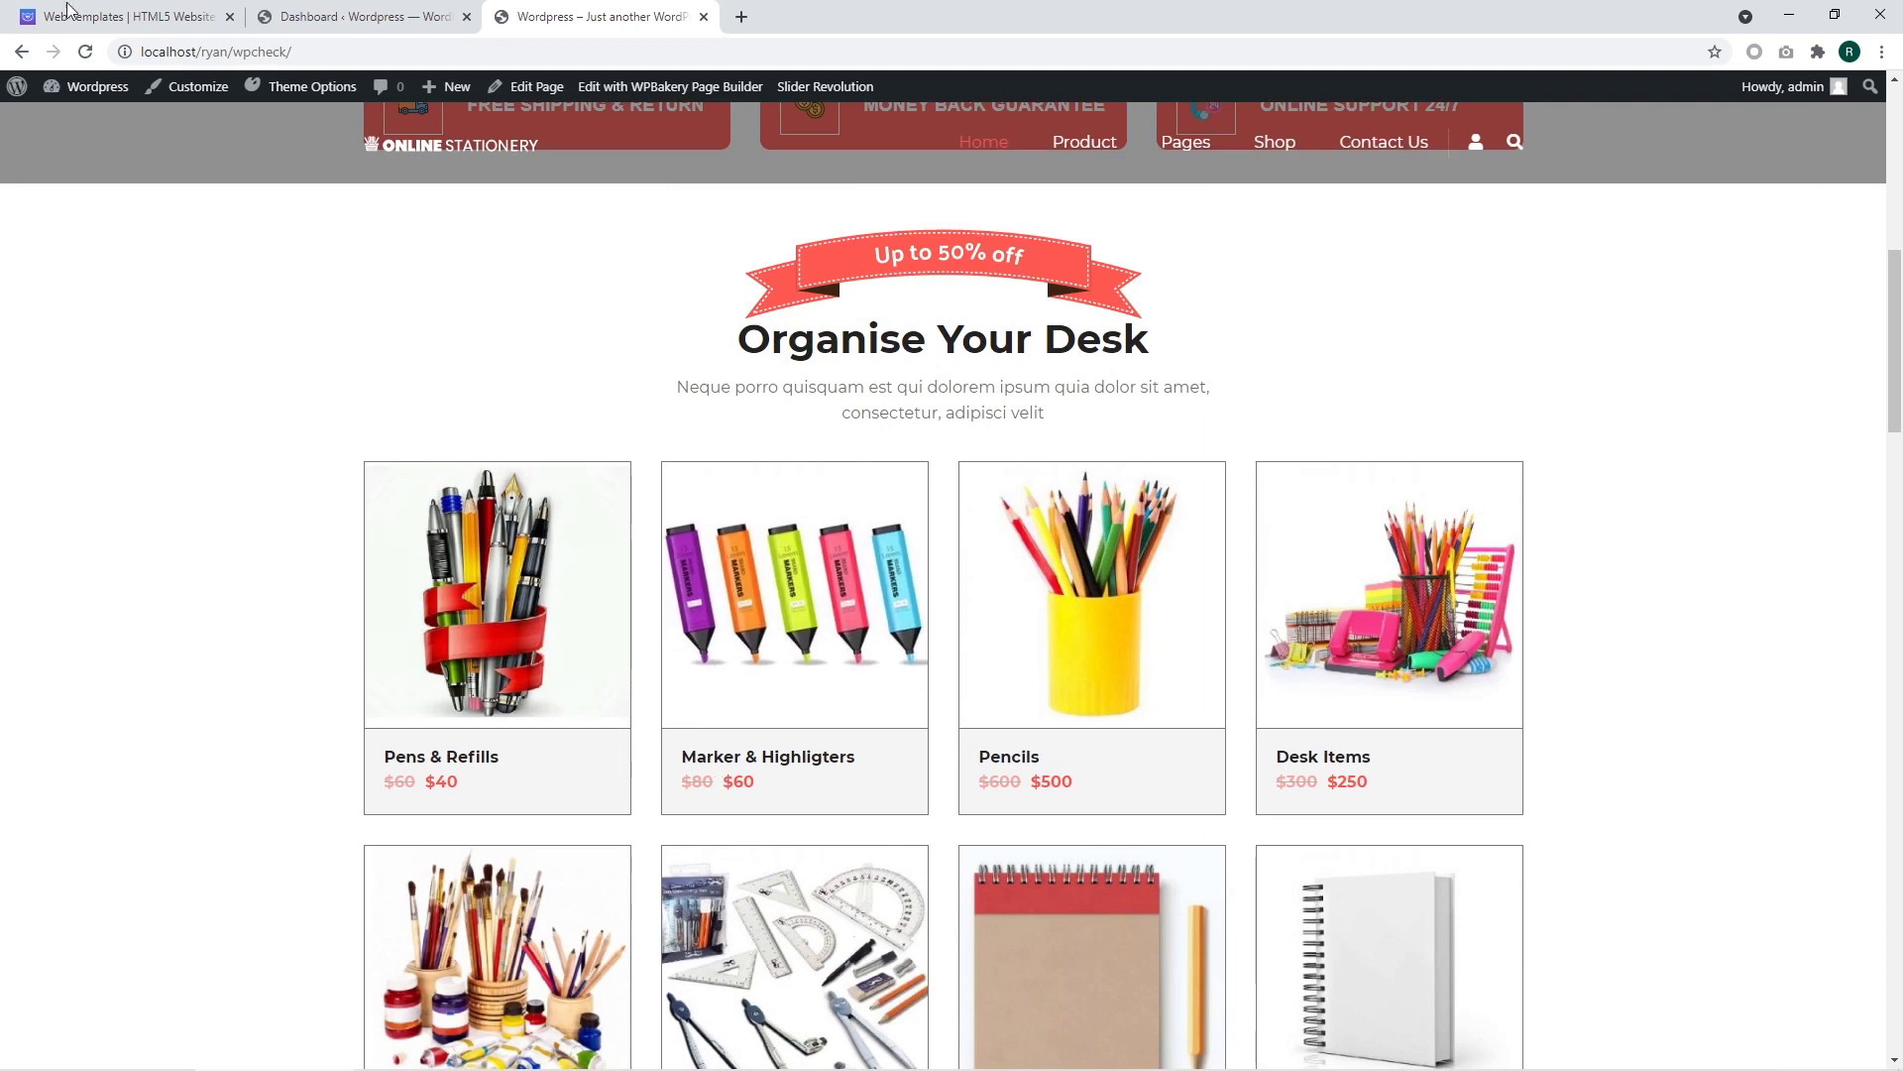
pyautogui.click(313, 7)
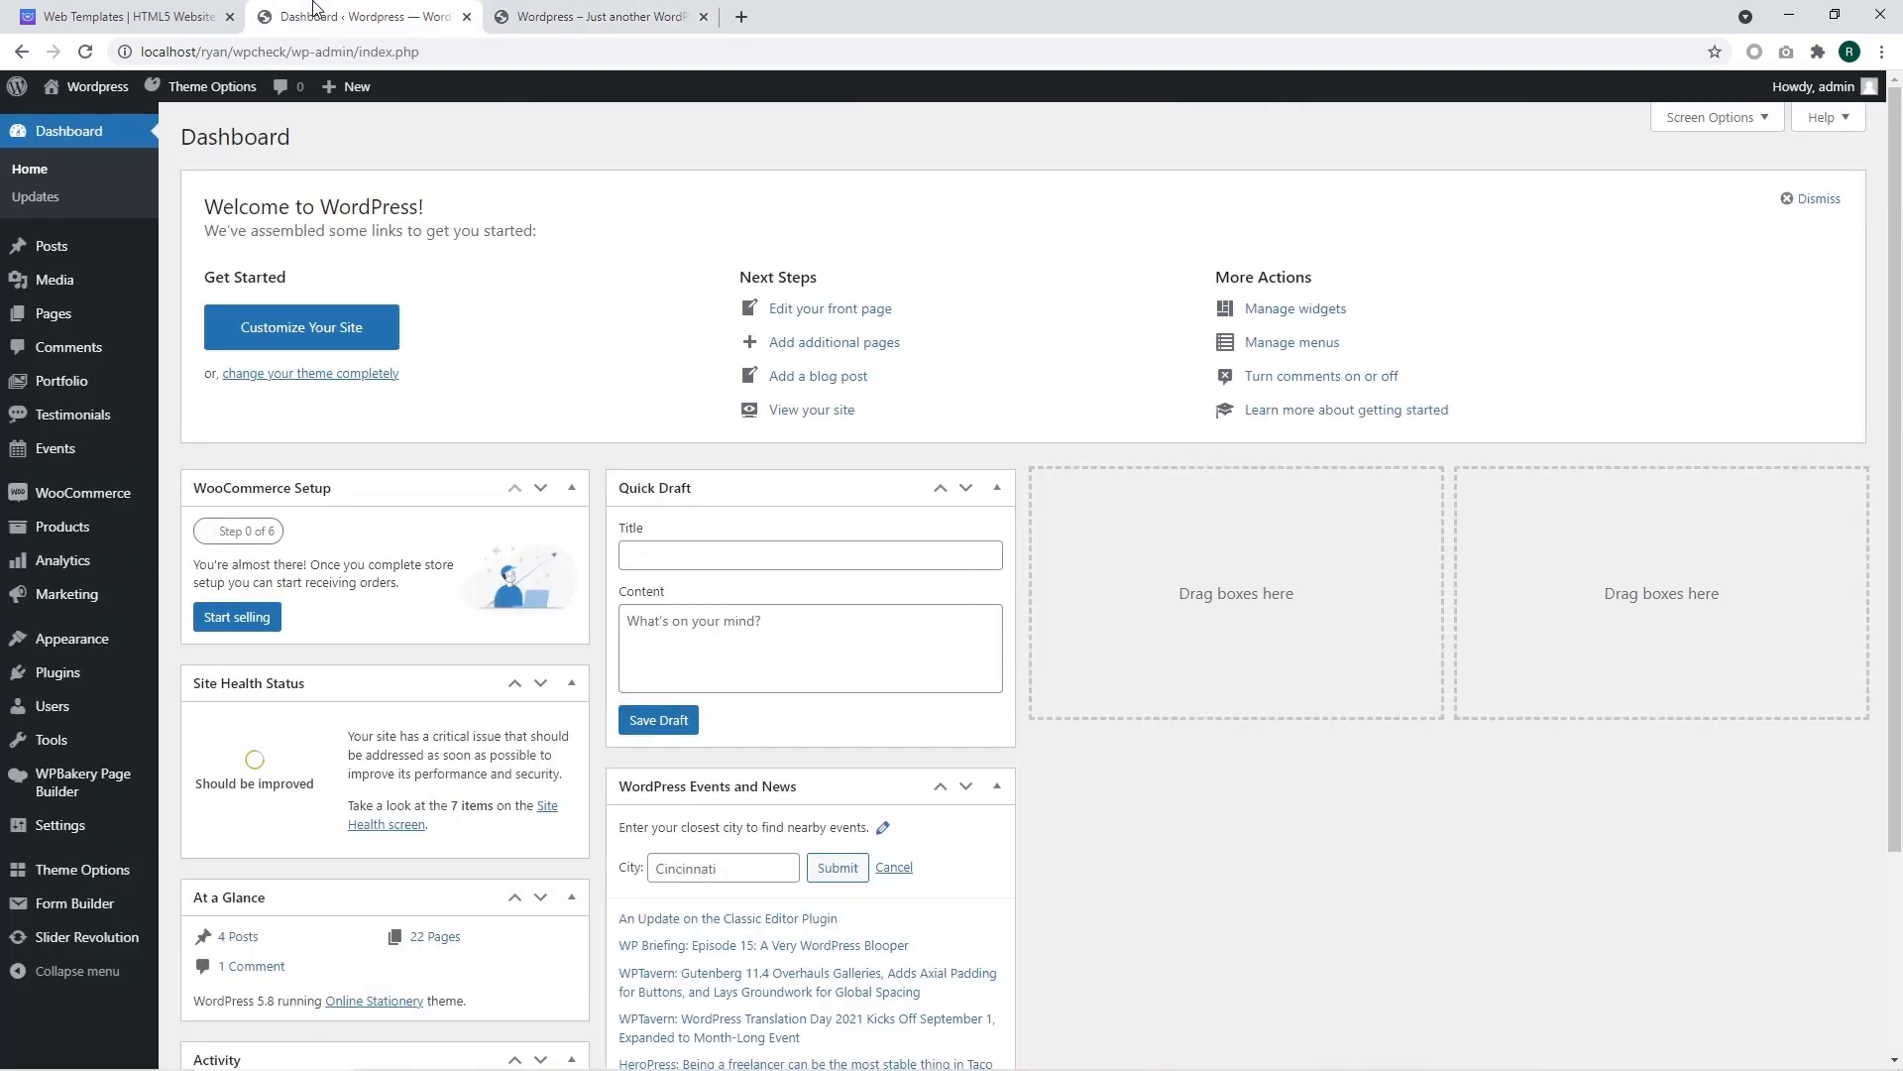
pyautogui.moveTo(36, 504)
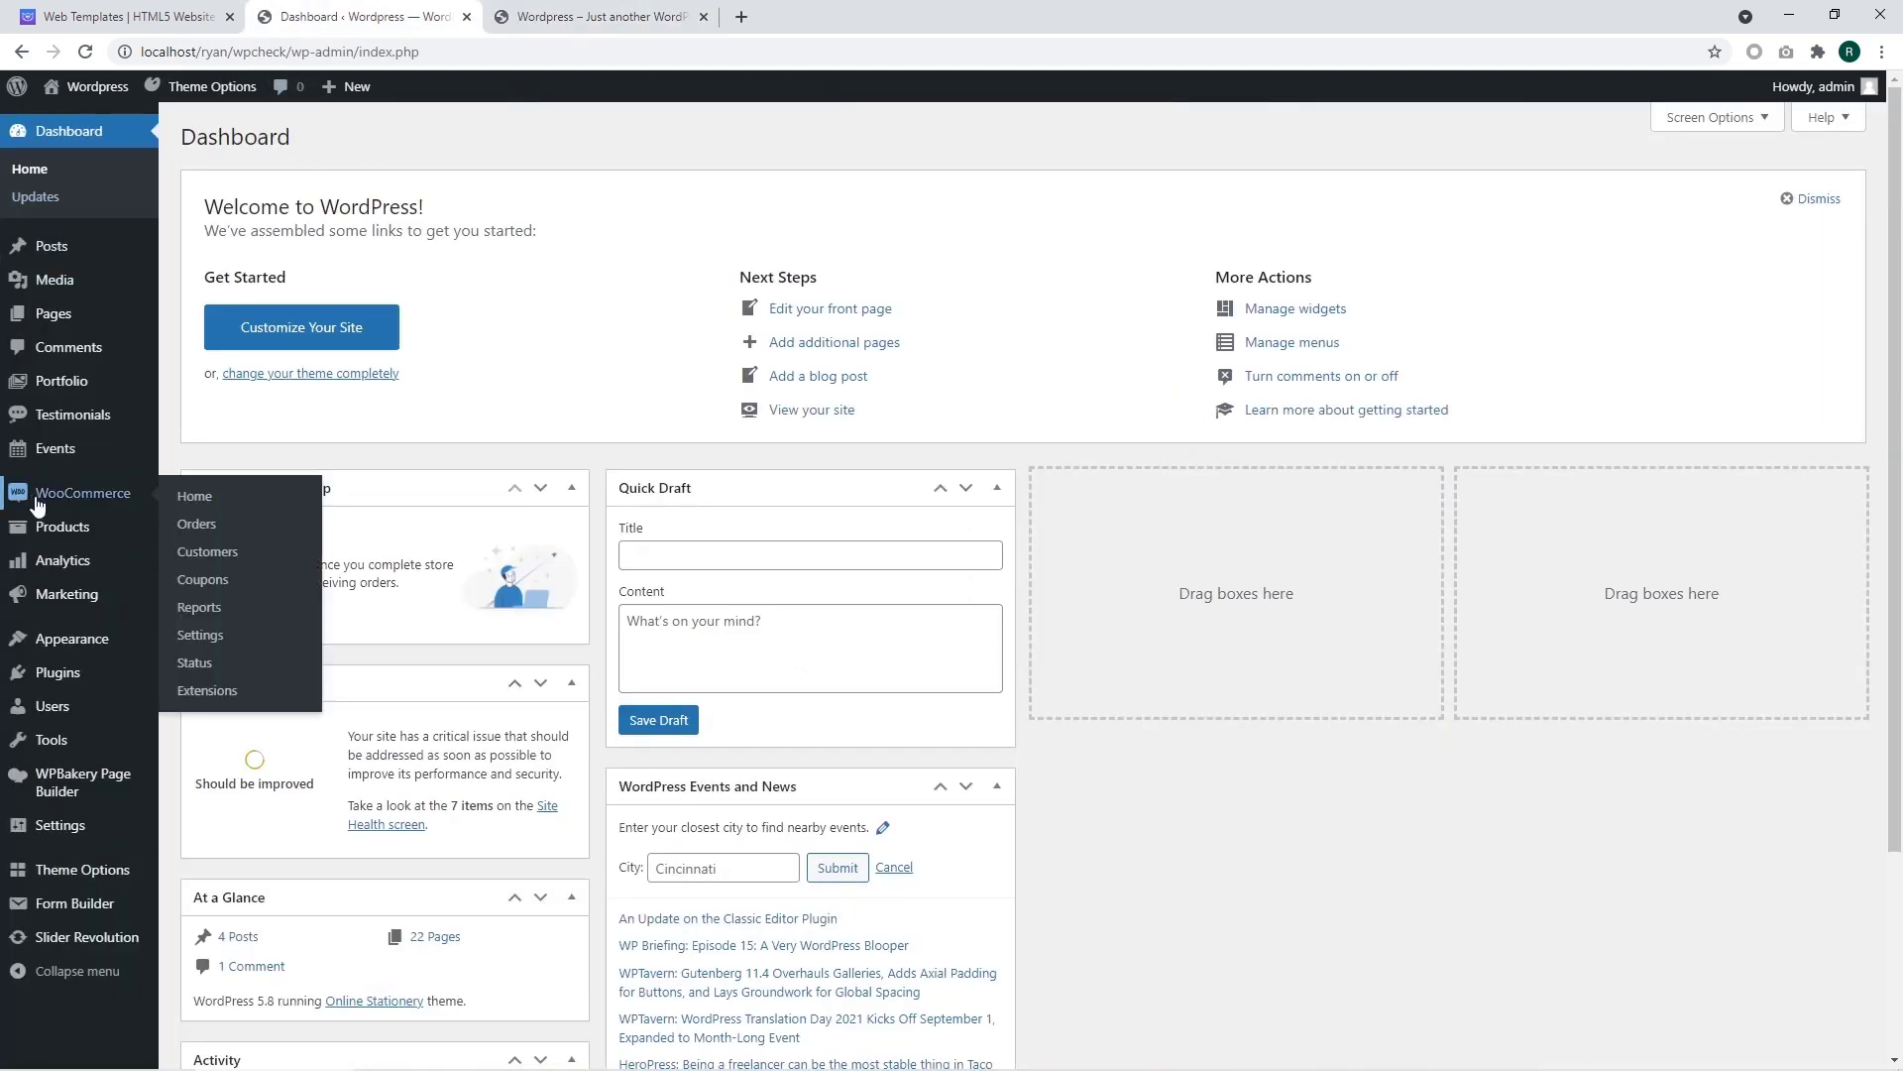
pyautogui.moveTo(62, 535)
pyautogui.click(198, 530)
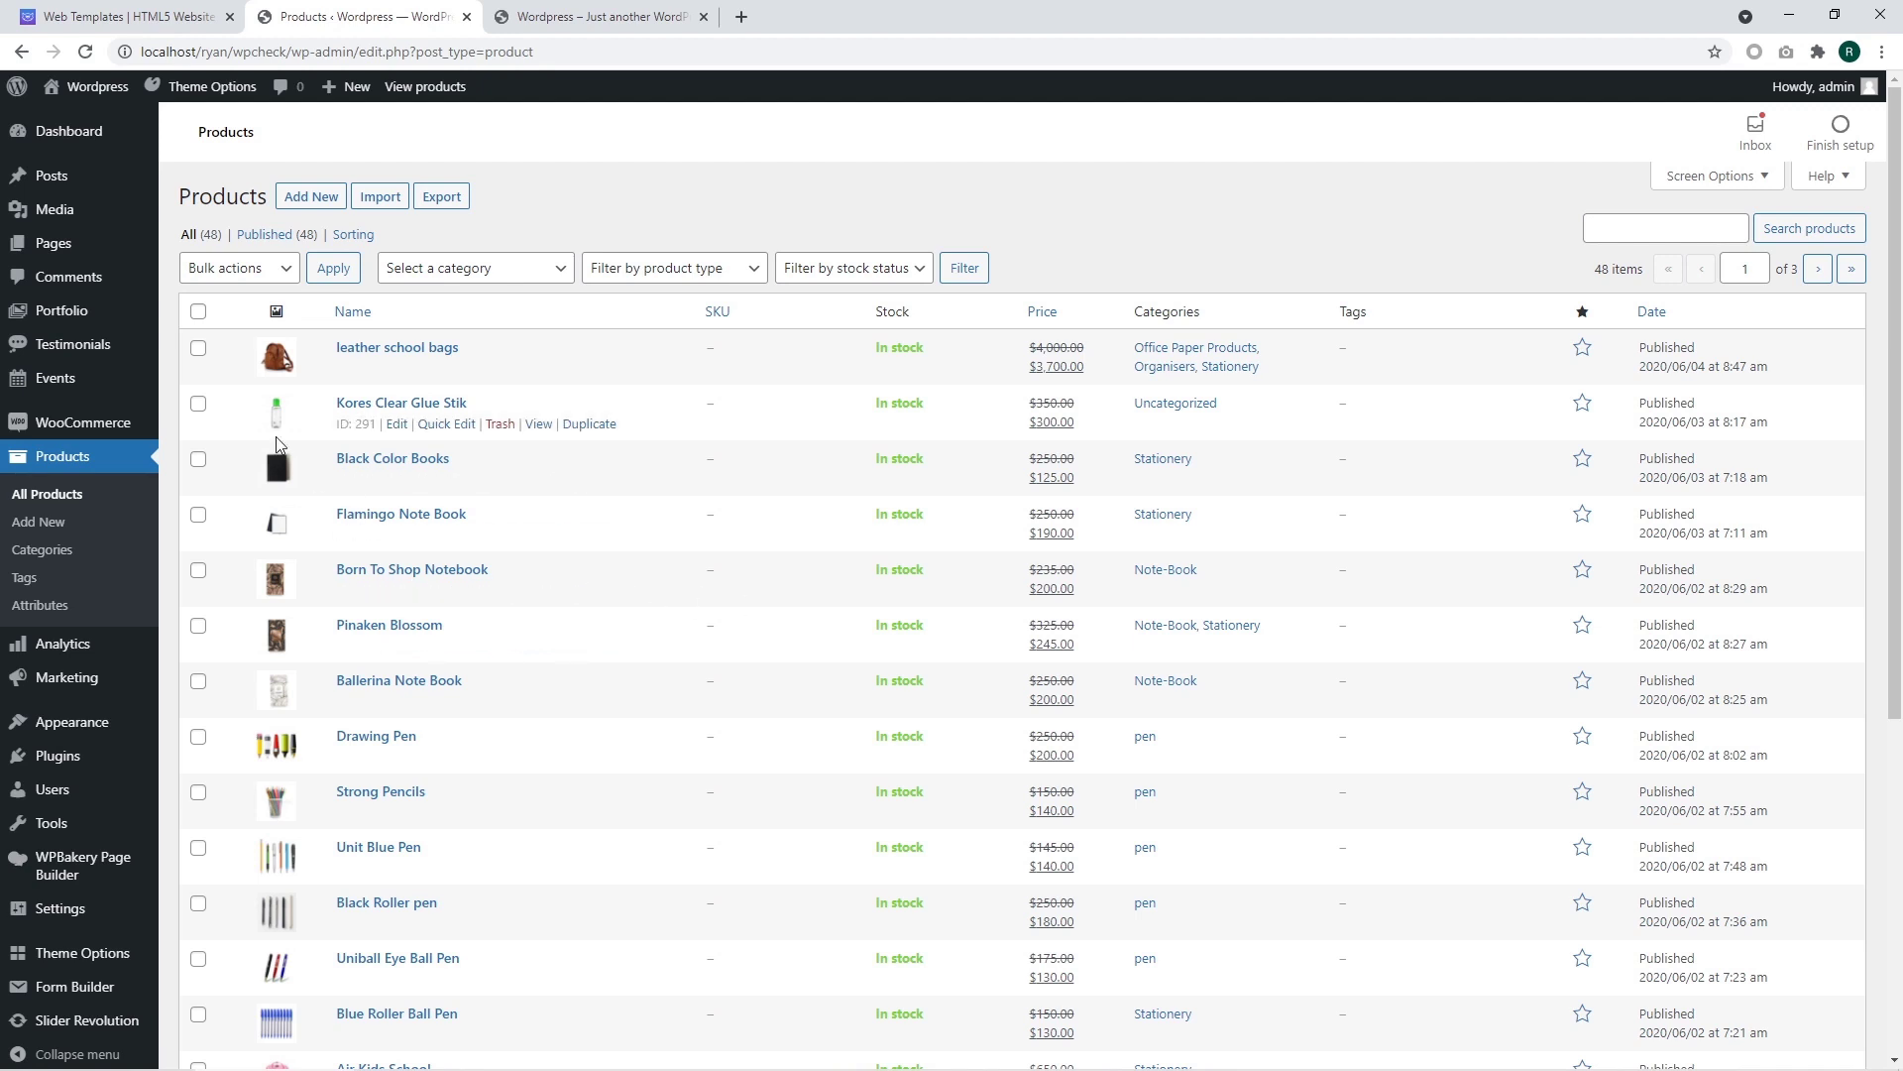
# - Add a new product named 'Pencils-set' with the description 'Full description of the product'
pyautogui.click(310, 196)
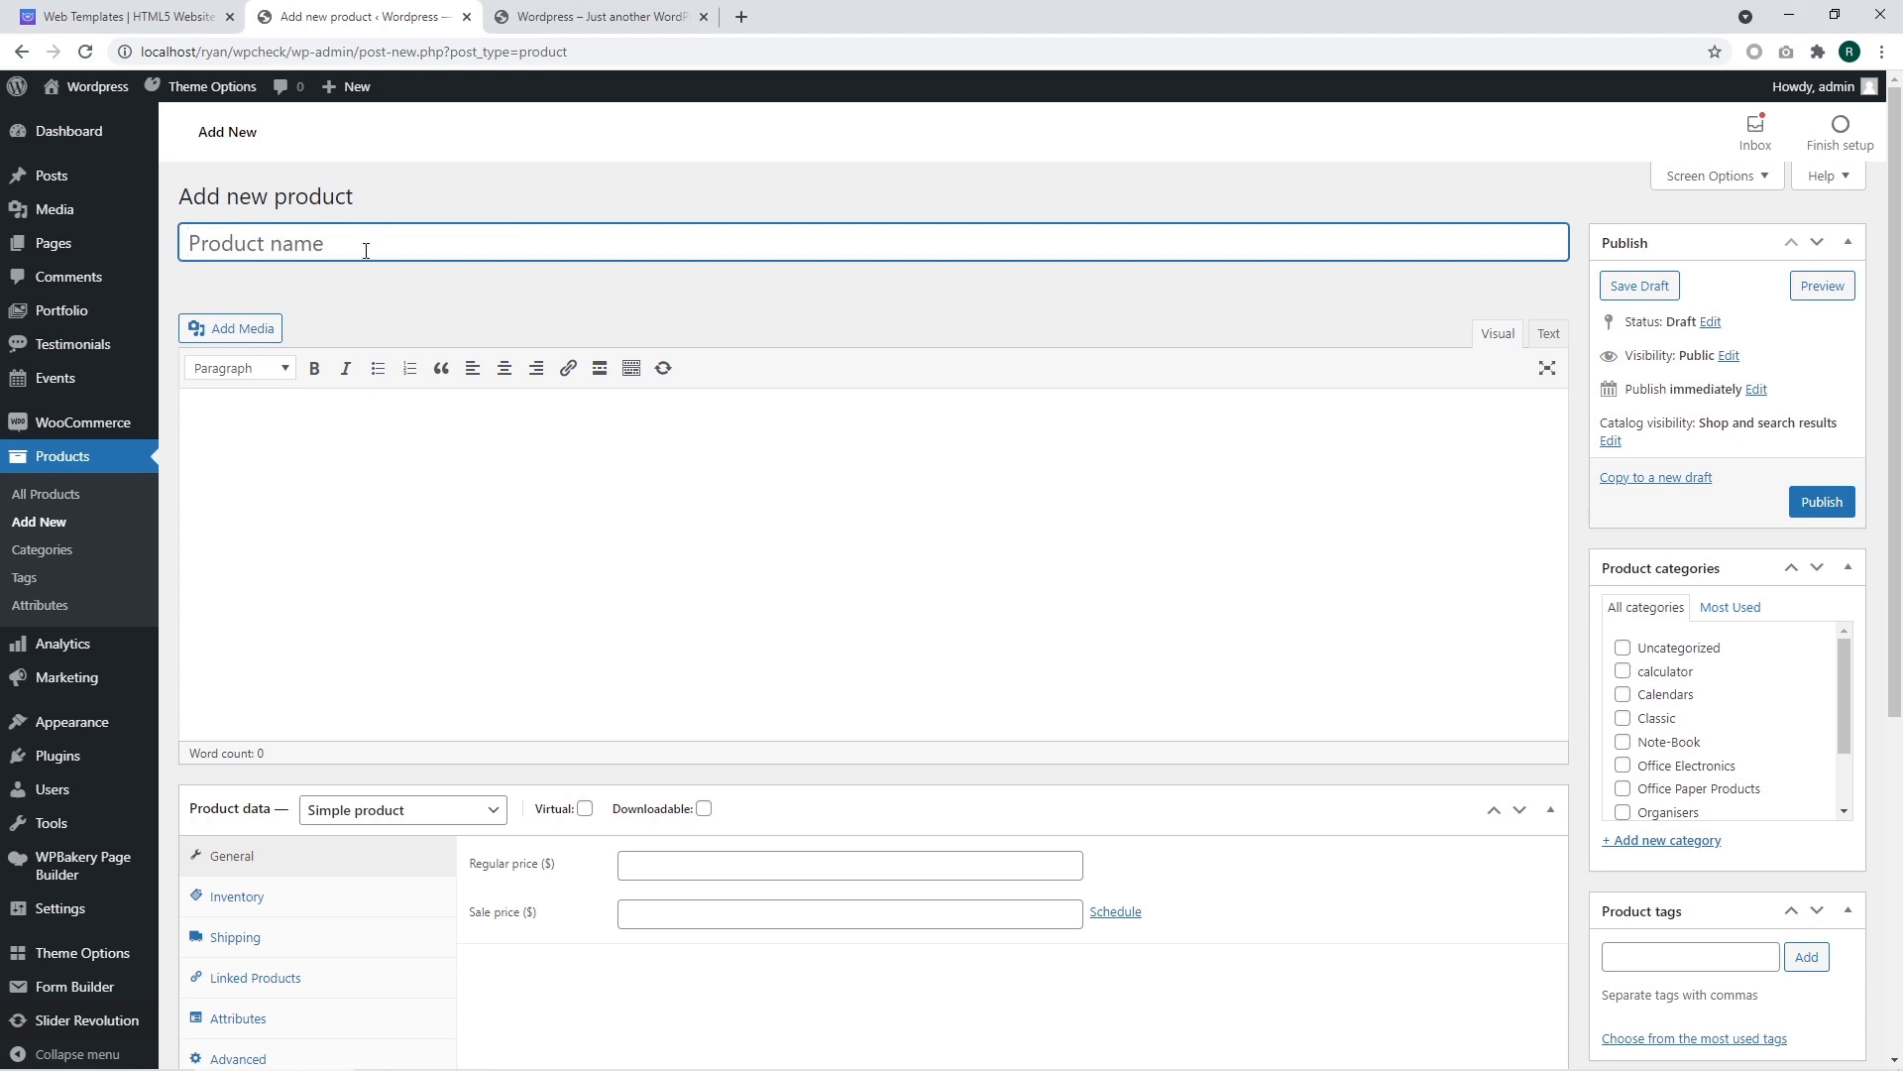
pyautogui.write('Pencils-set')
pyautogui.click(226, 427)
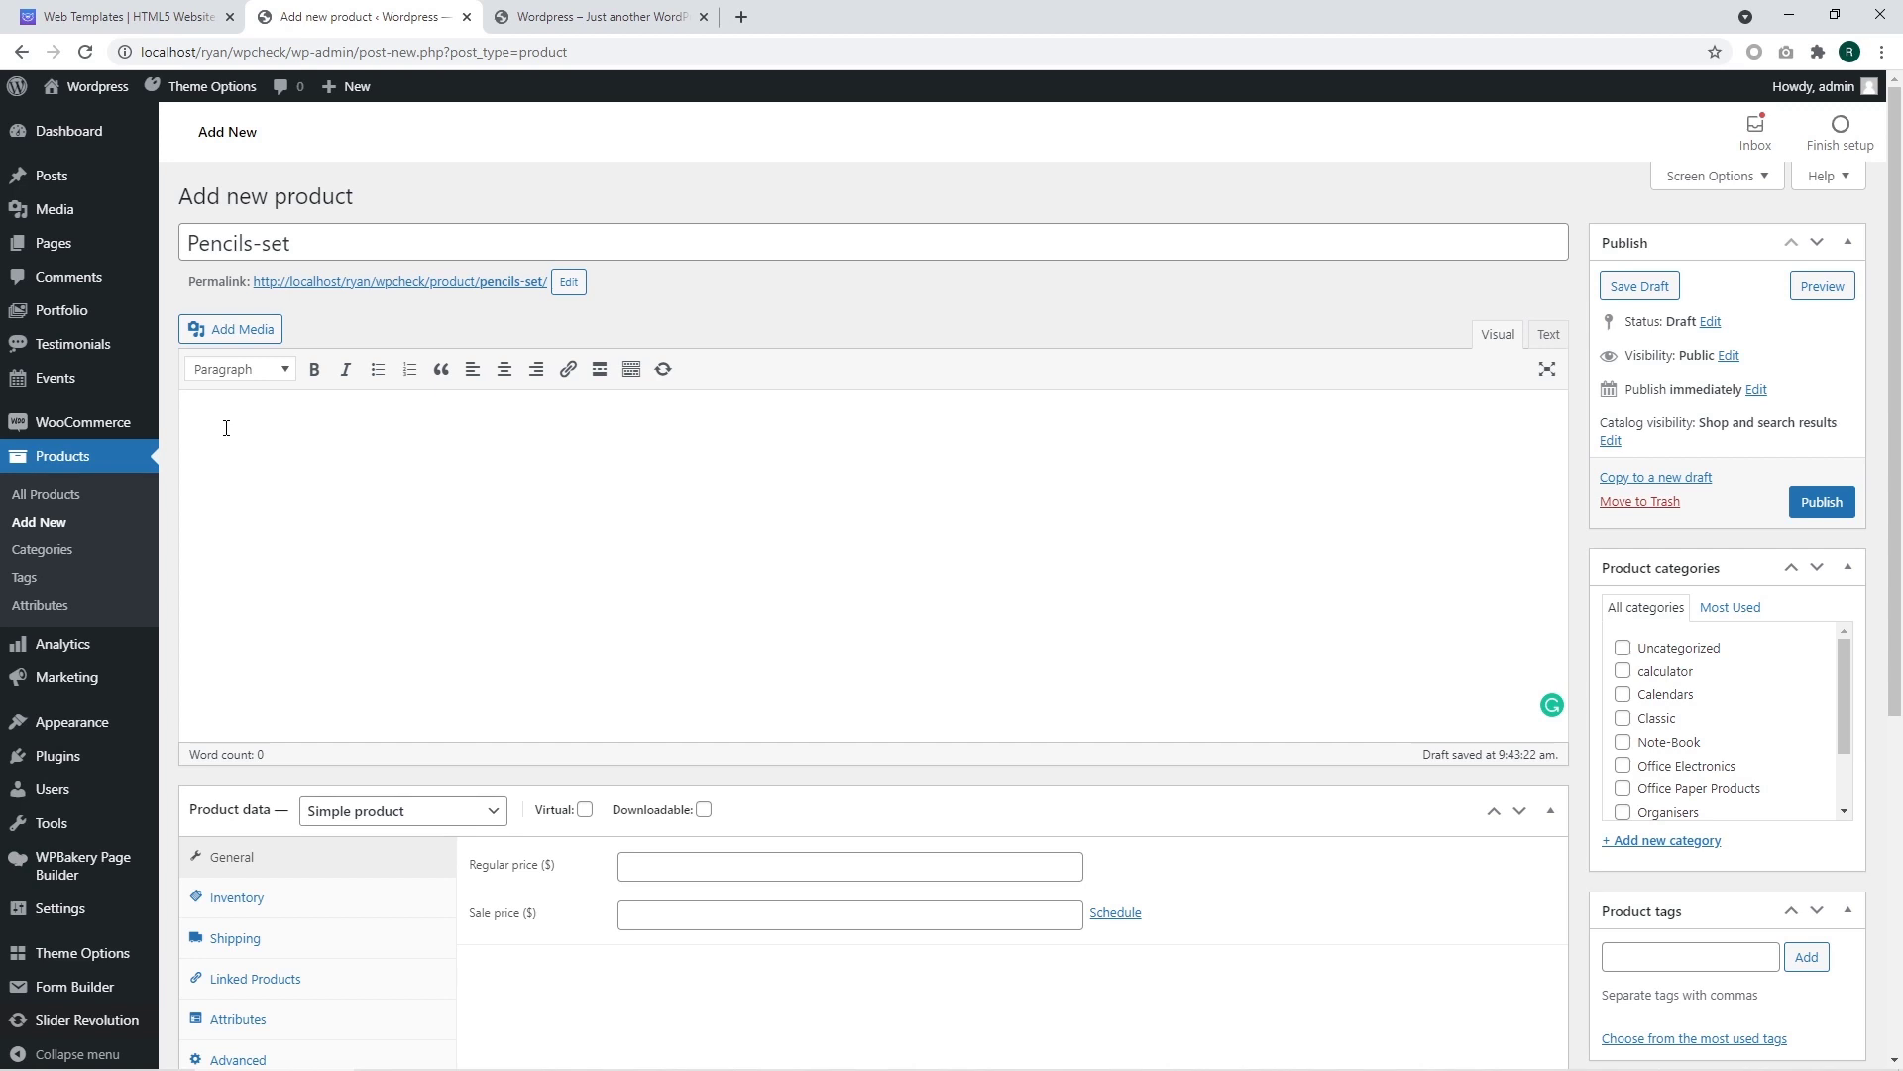
pyautogui.write('Full description of the product')
# - Tick the Stationery checkbox in the Product categories box
pyautogui.scroll(-1, 1554, 529)
pyautogui.moveTo(1846, 555); pyautogui.dragTo(1850, 618)
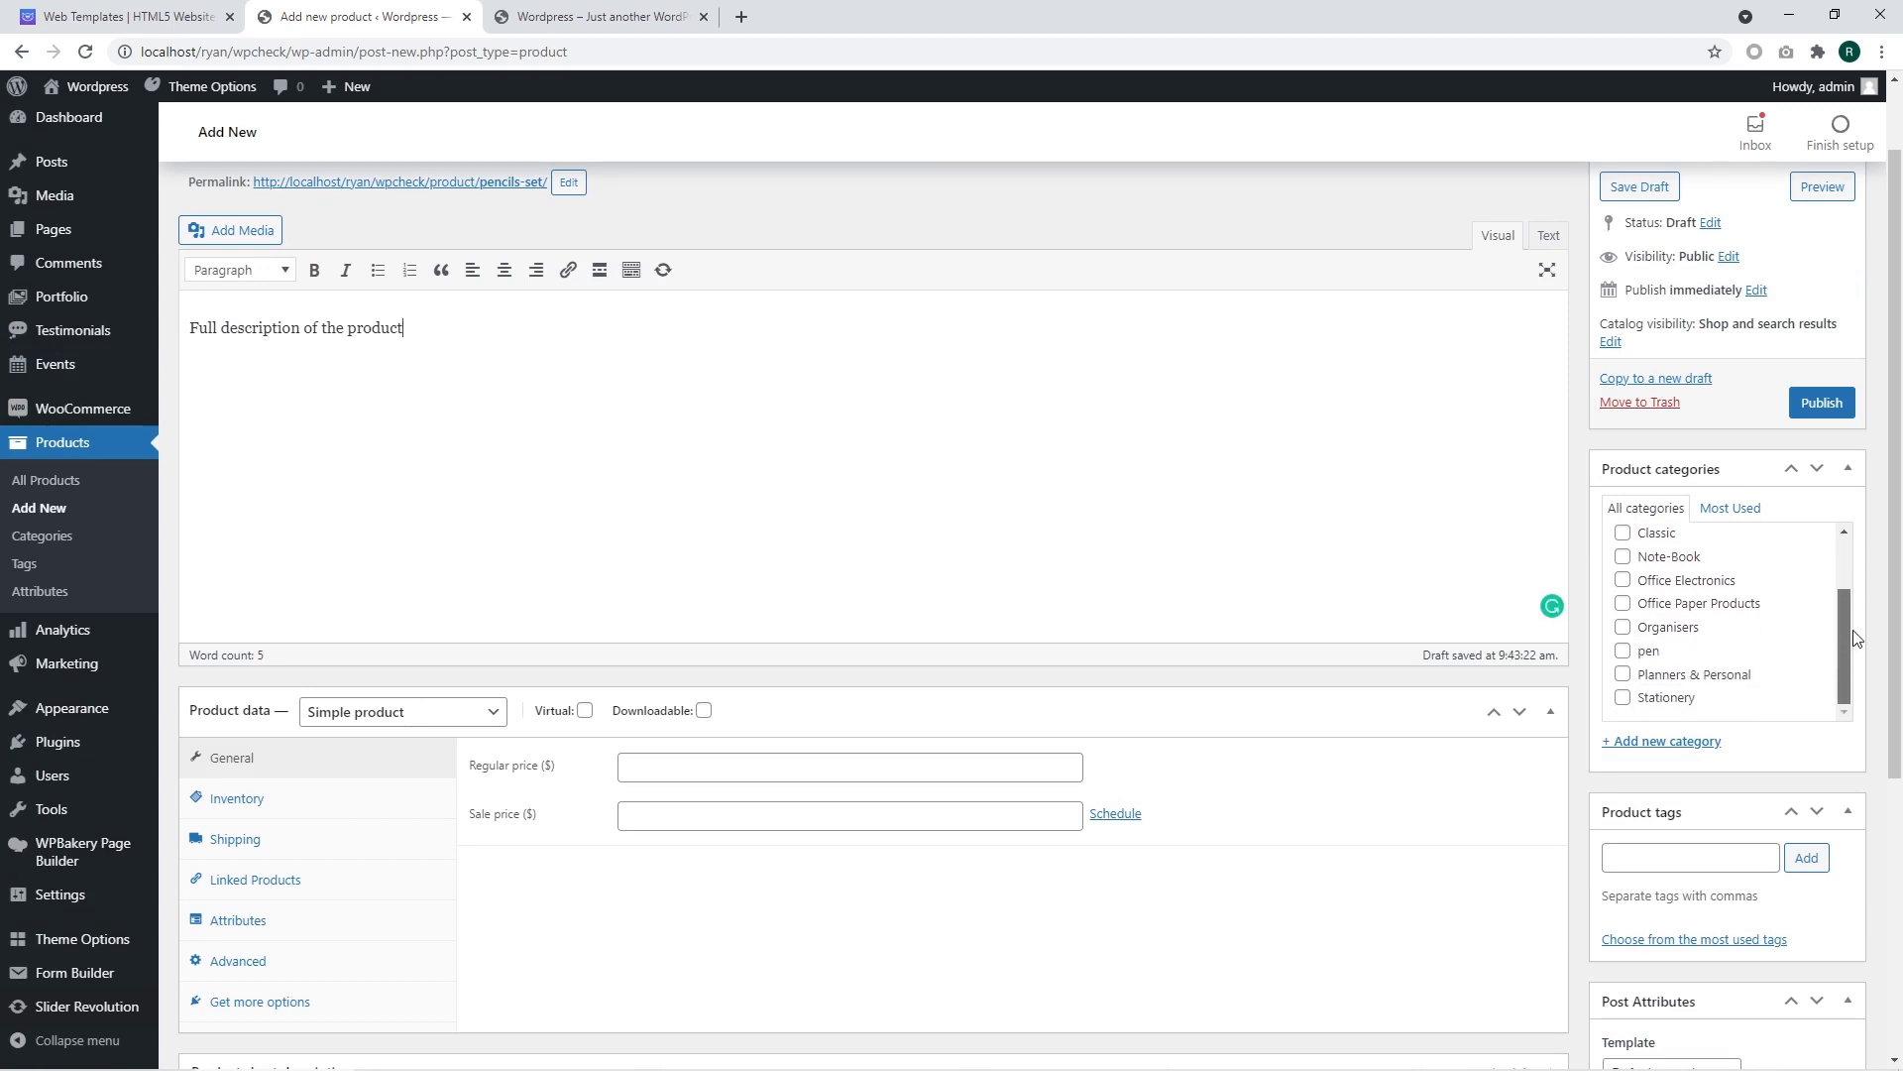
pyautogui.click(1623, 699)
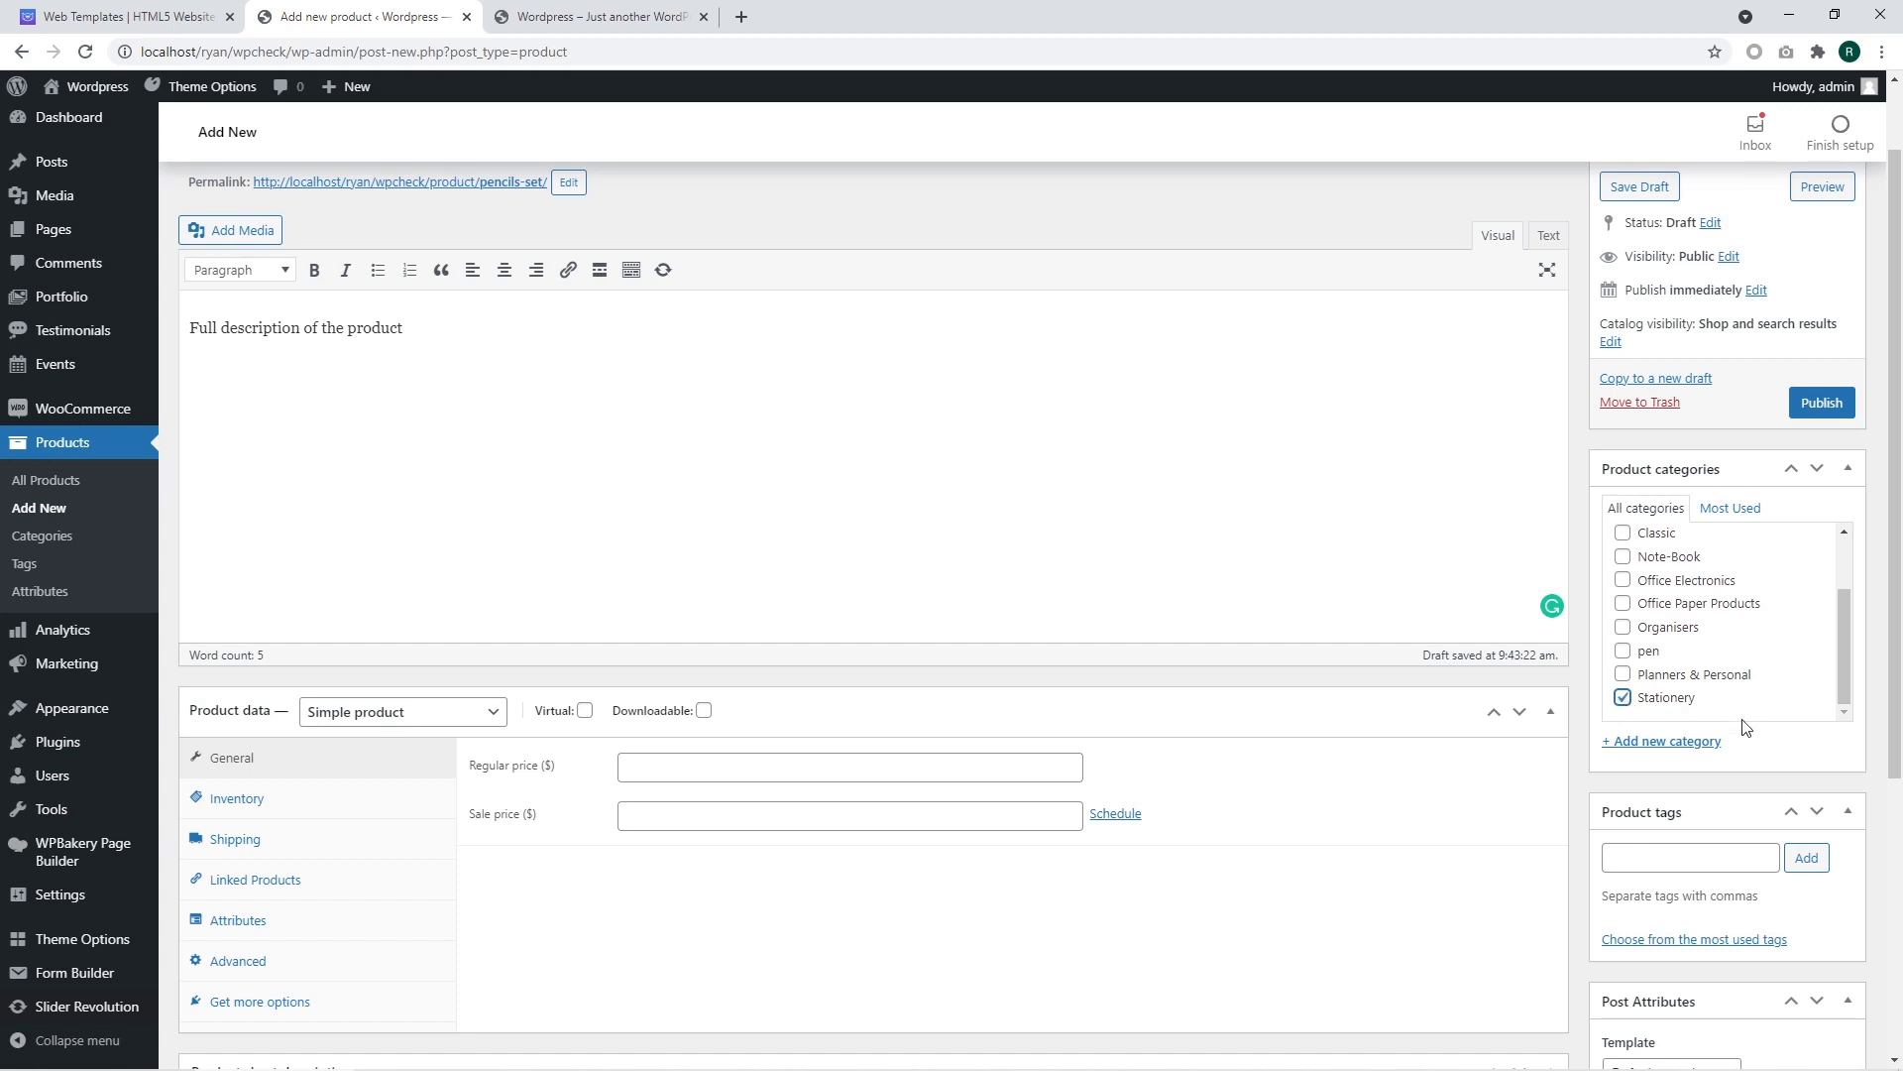
pyautogui.scroll(2, 1809, 635)
pyautogui.scroll(-2, 1808, 635)
pyautogui.scroll(-2, 1085, 450)
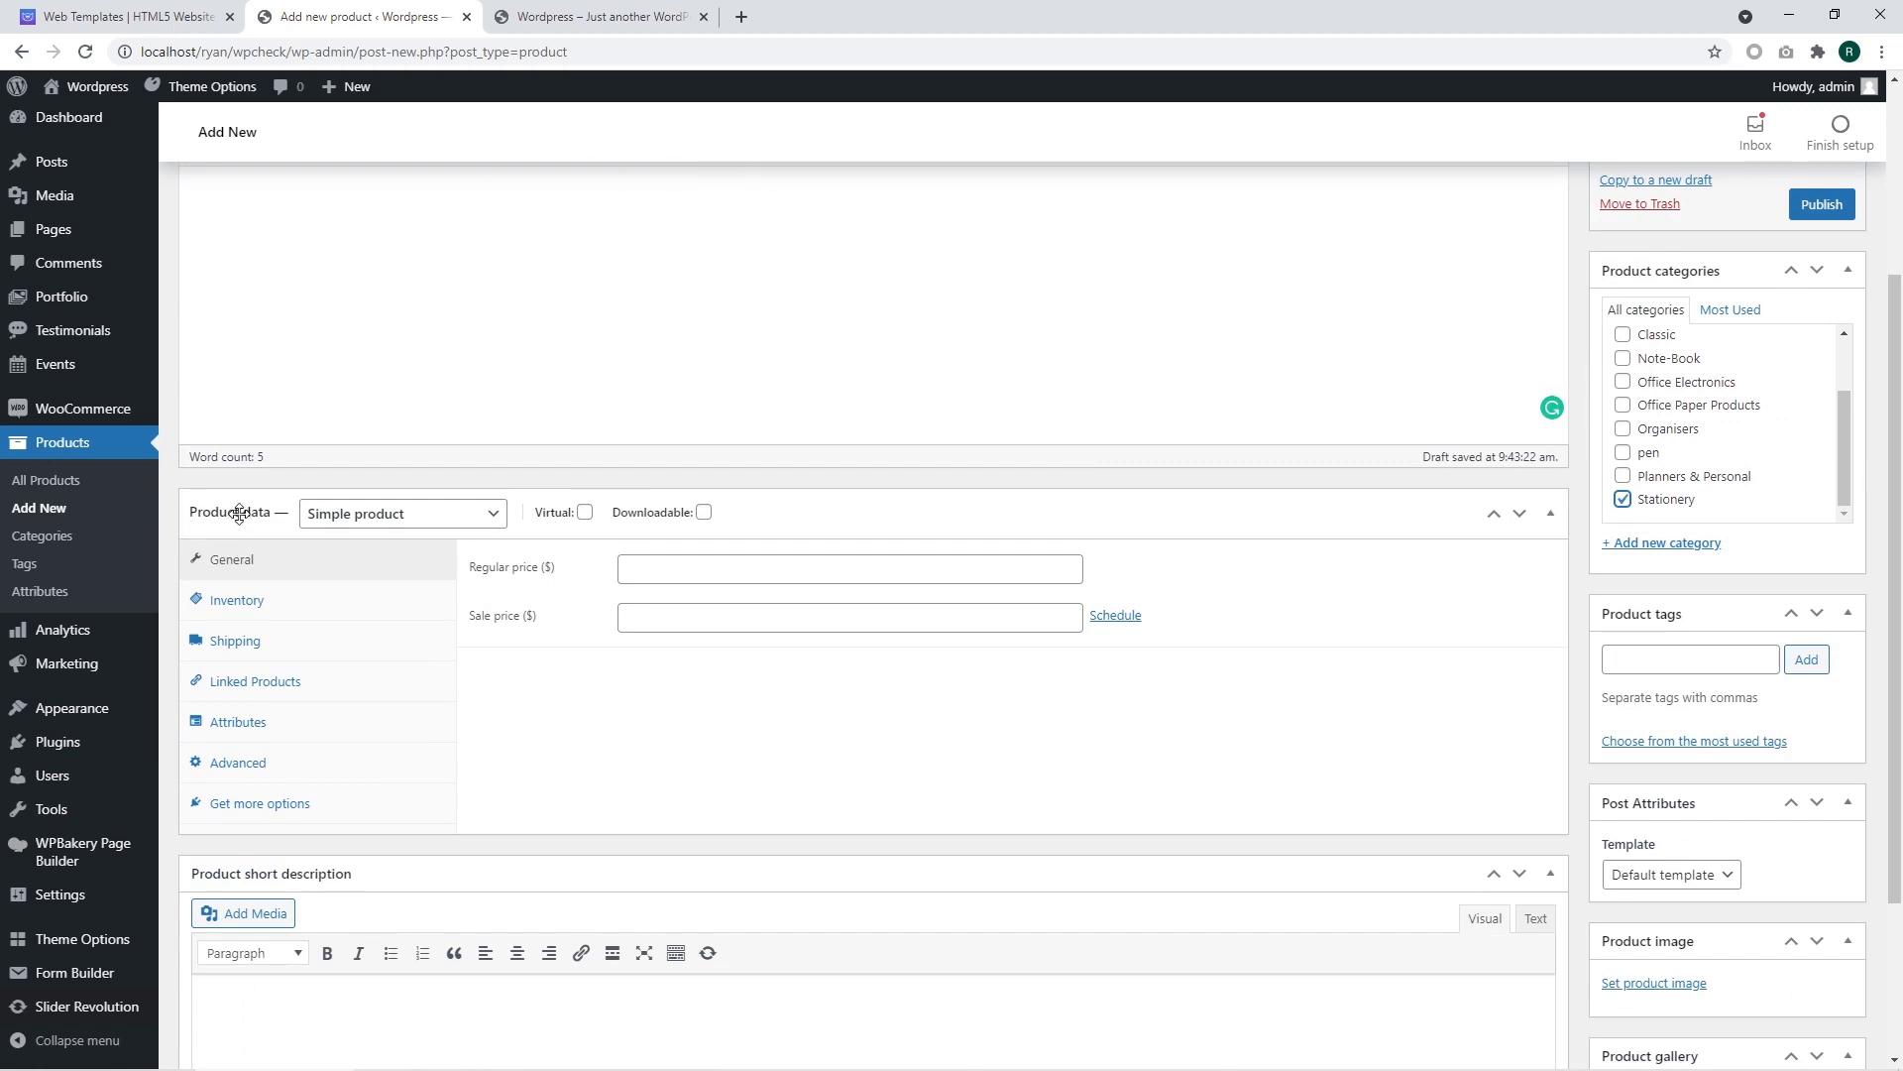
pyautogui.click(453, 525)
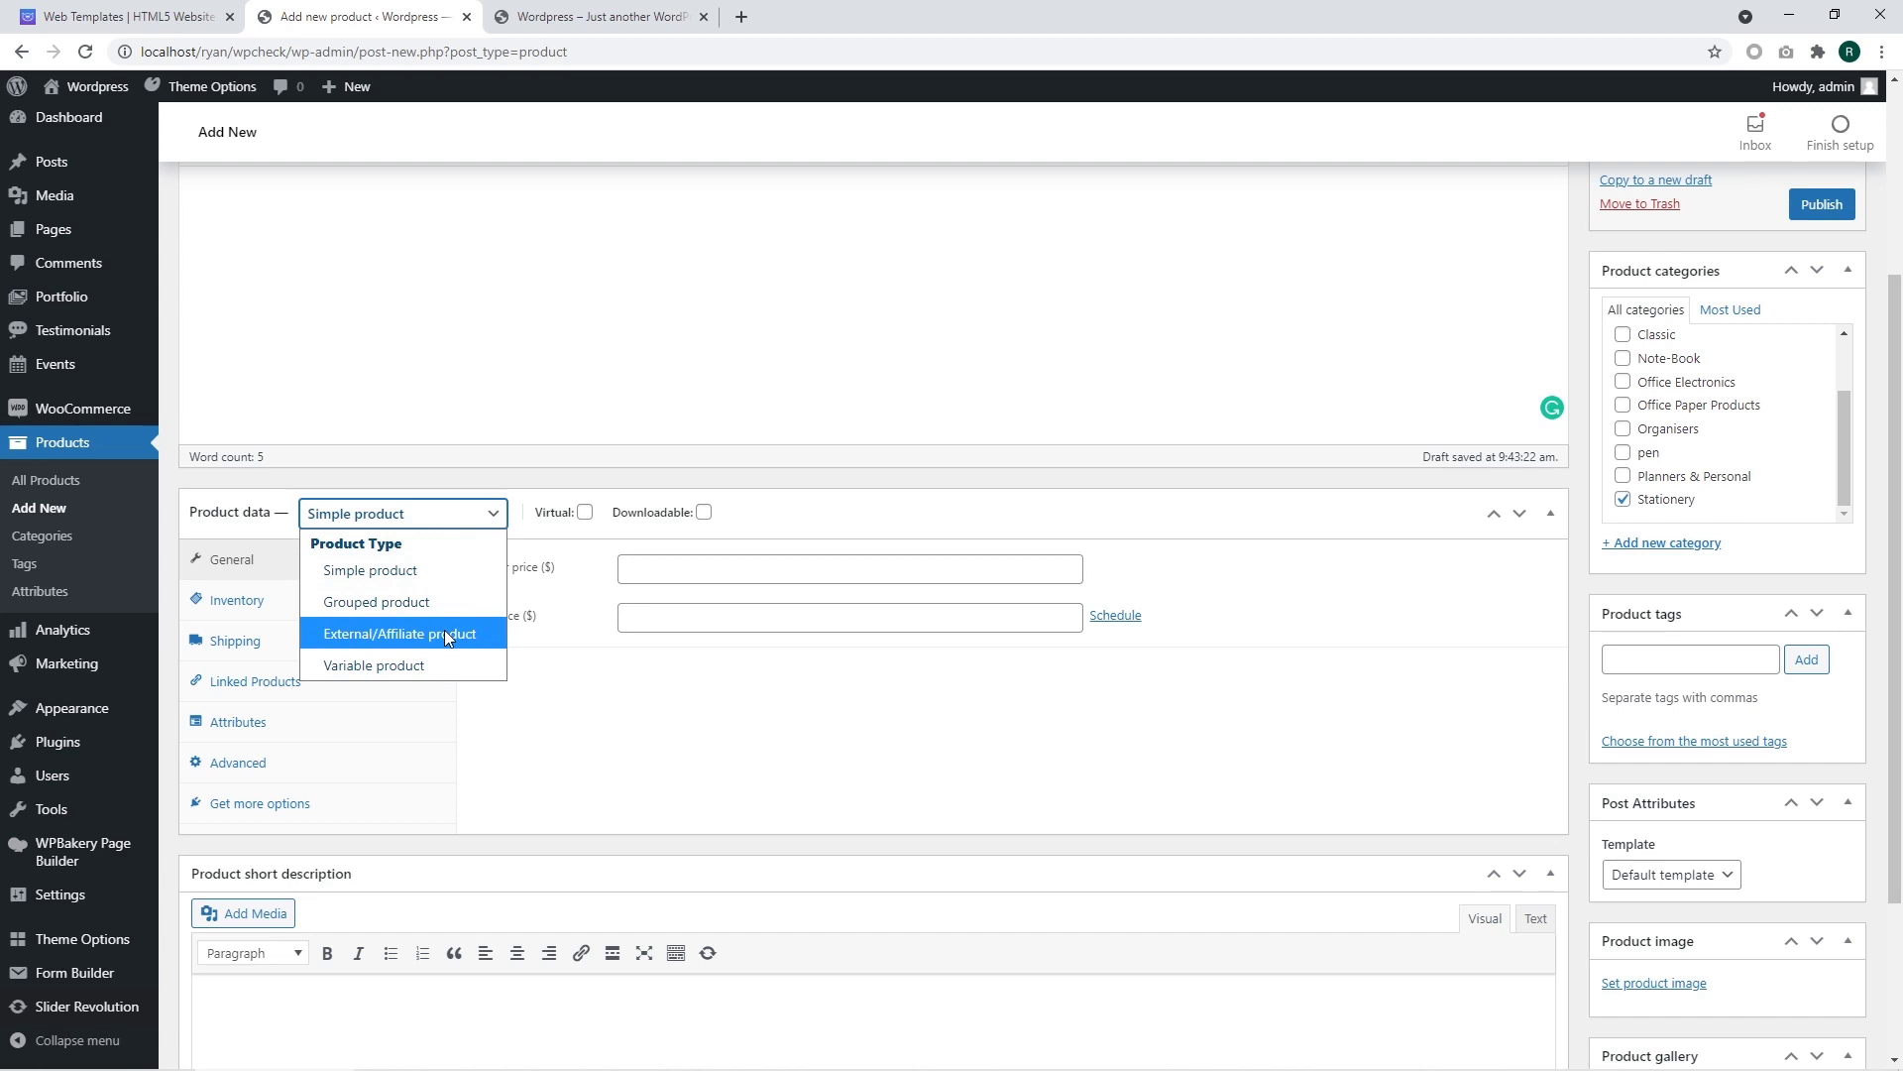
pyautogui.click(585, 765)
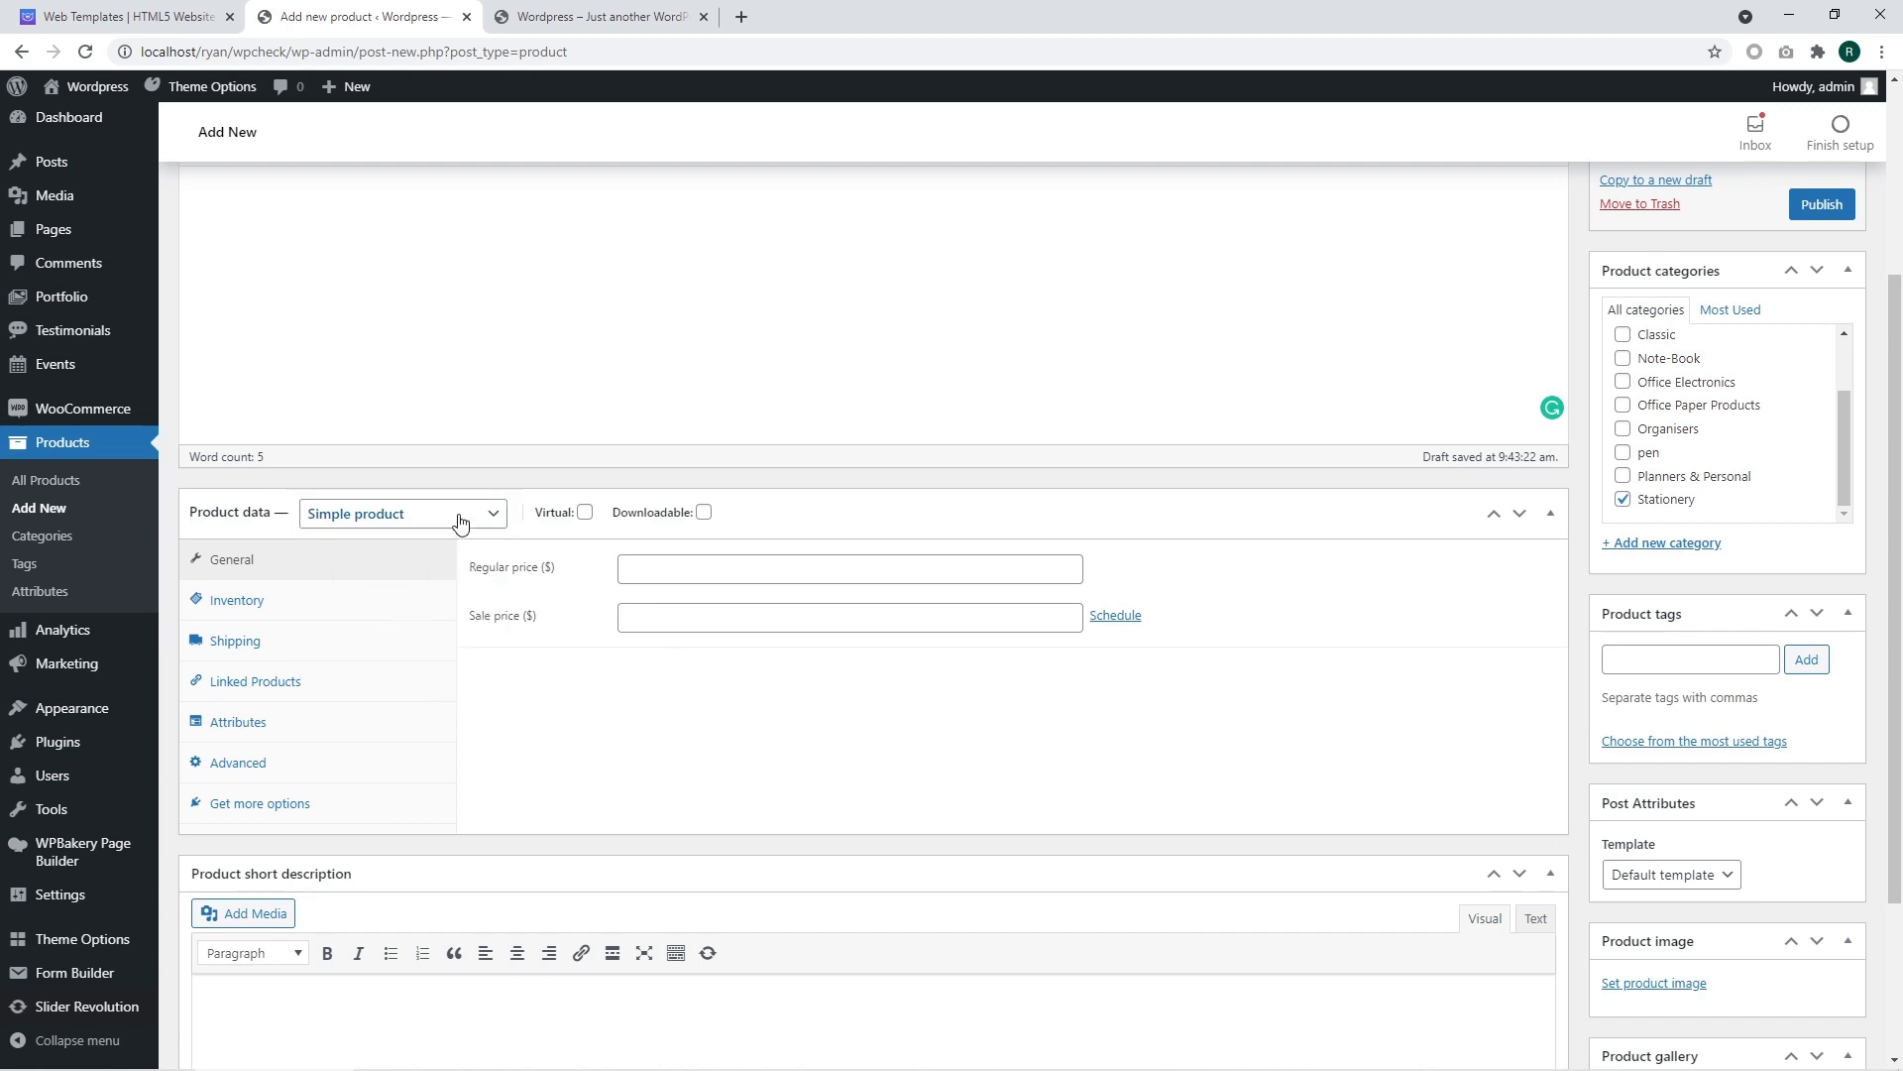
pyautogui.click(460, 522)
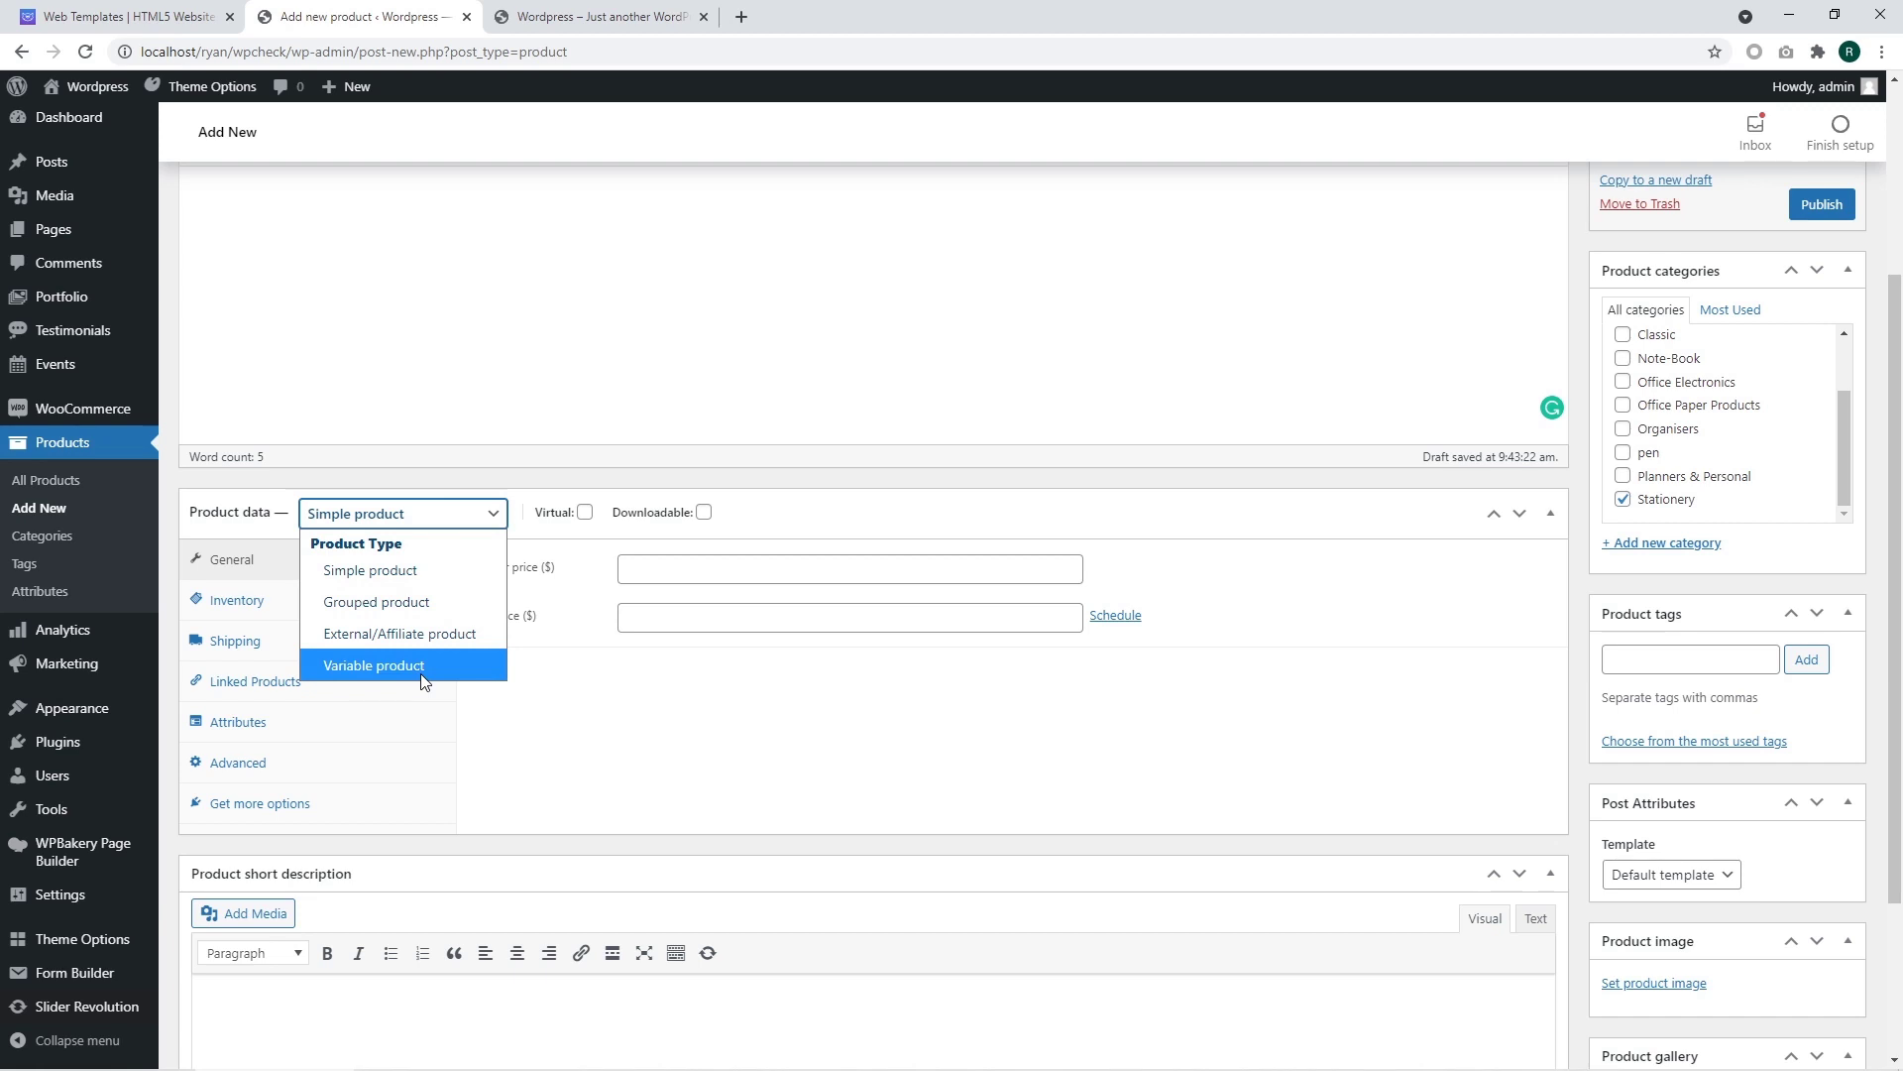
pyautogui.click(578, 204)
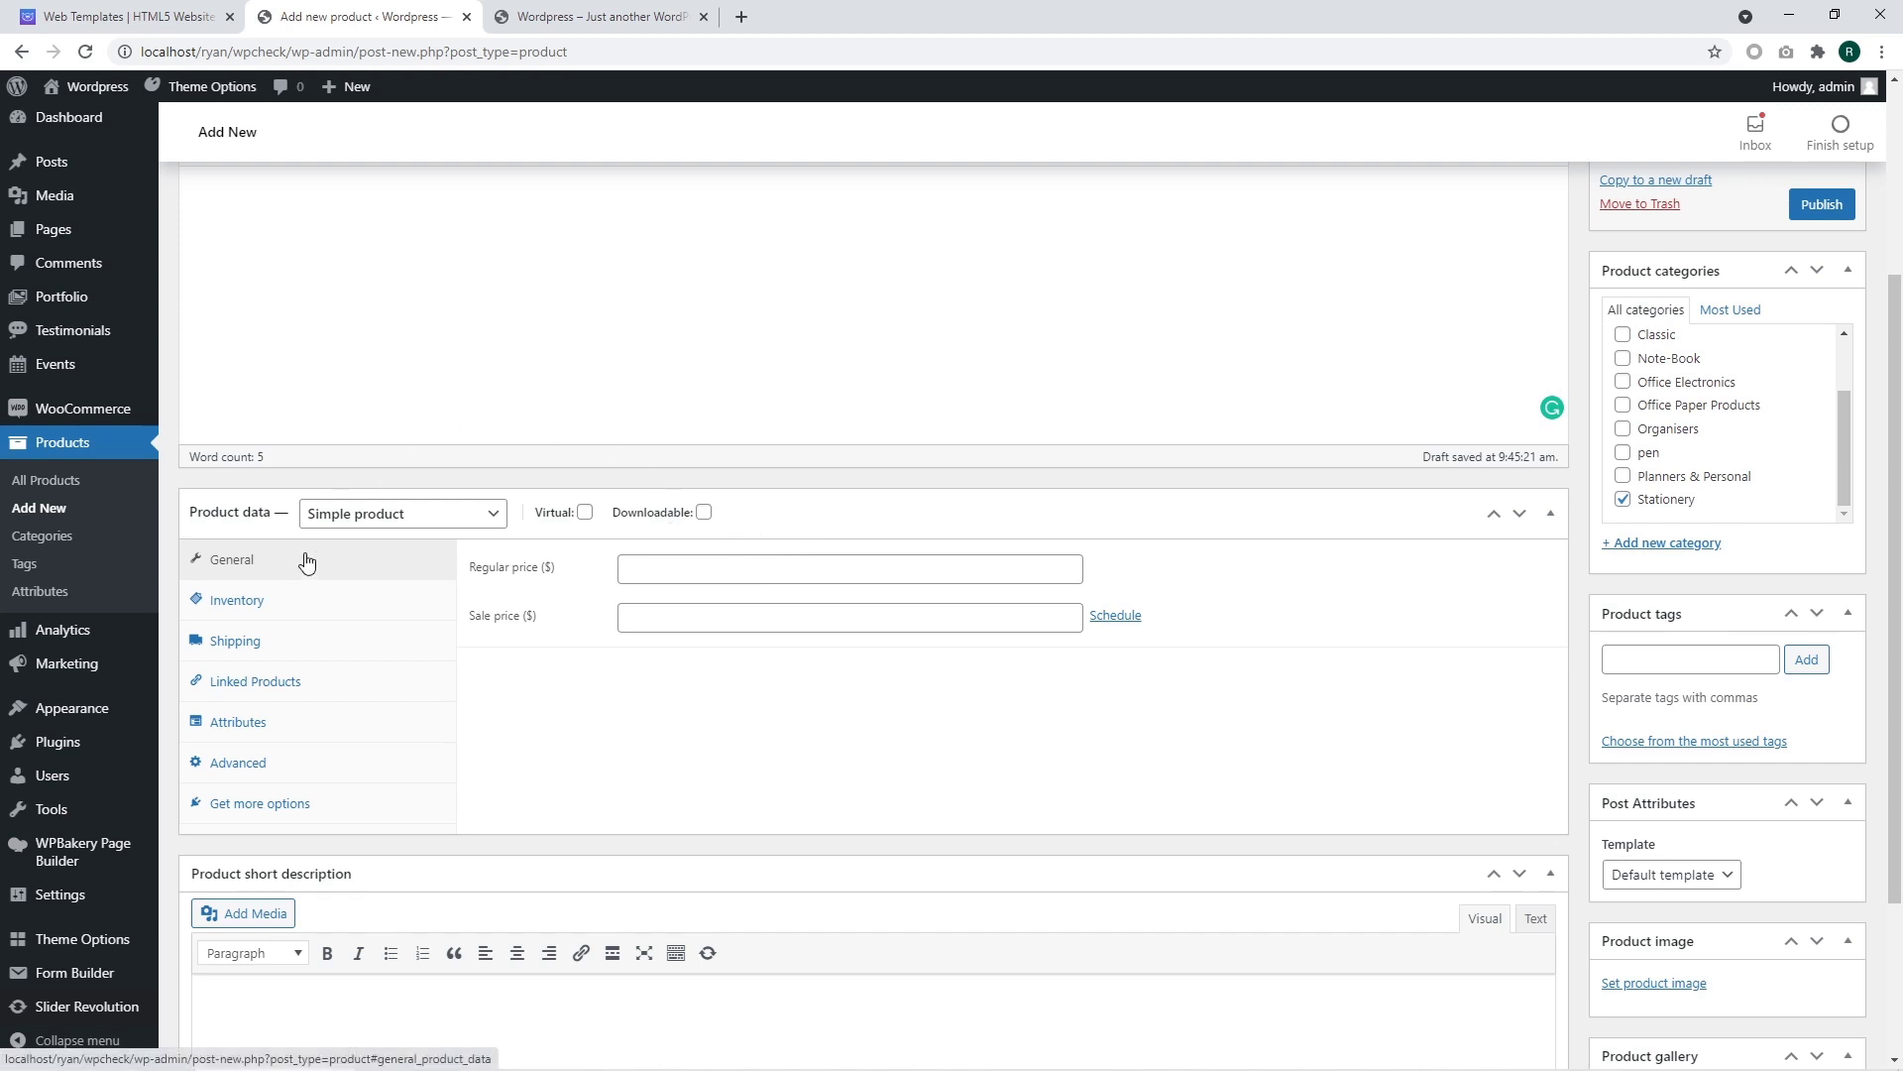
# - Enter a regular price of 135 and a sale price of 123
pyautogui.click(745, 569)
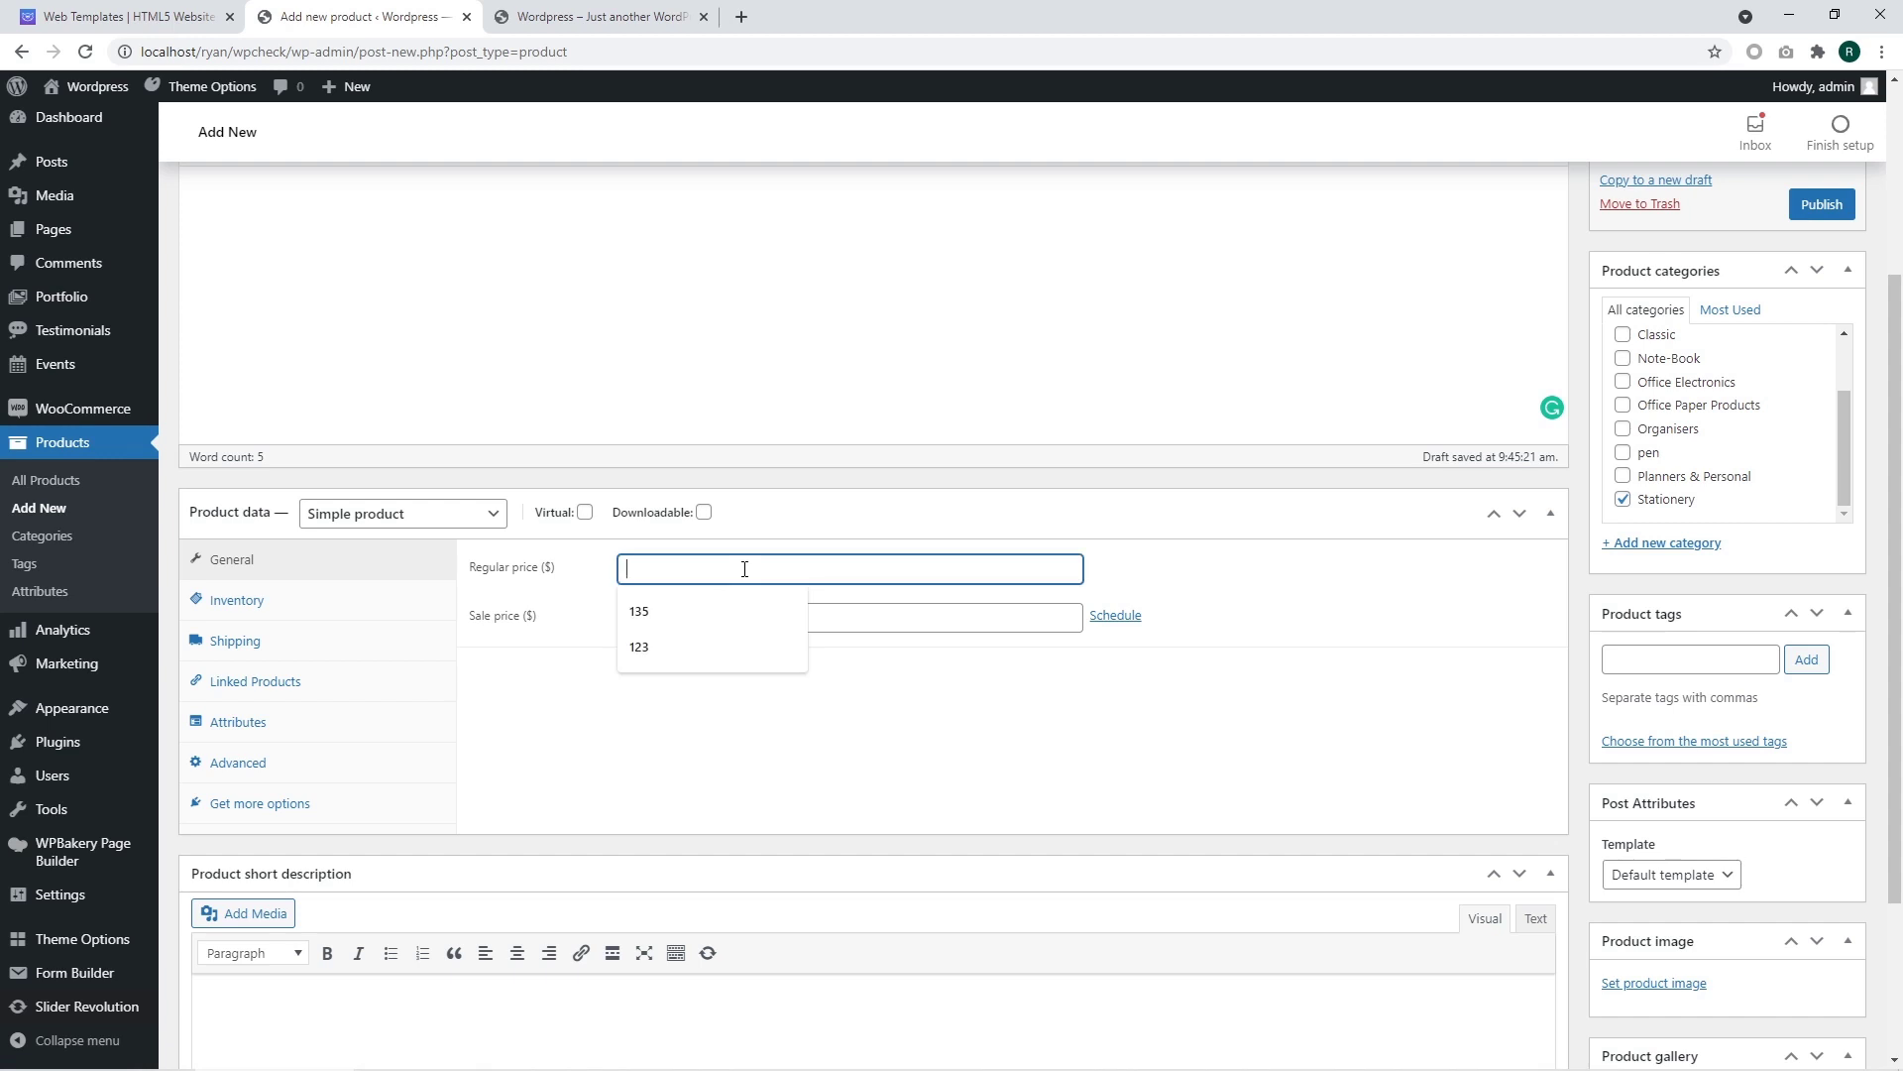
pyautogui.click(561, 699)
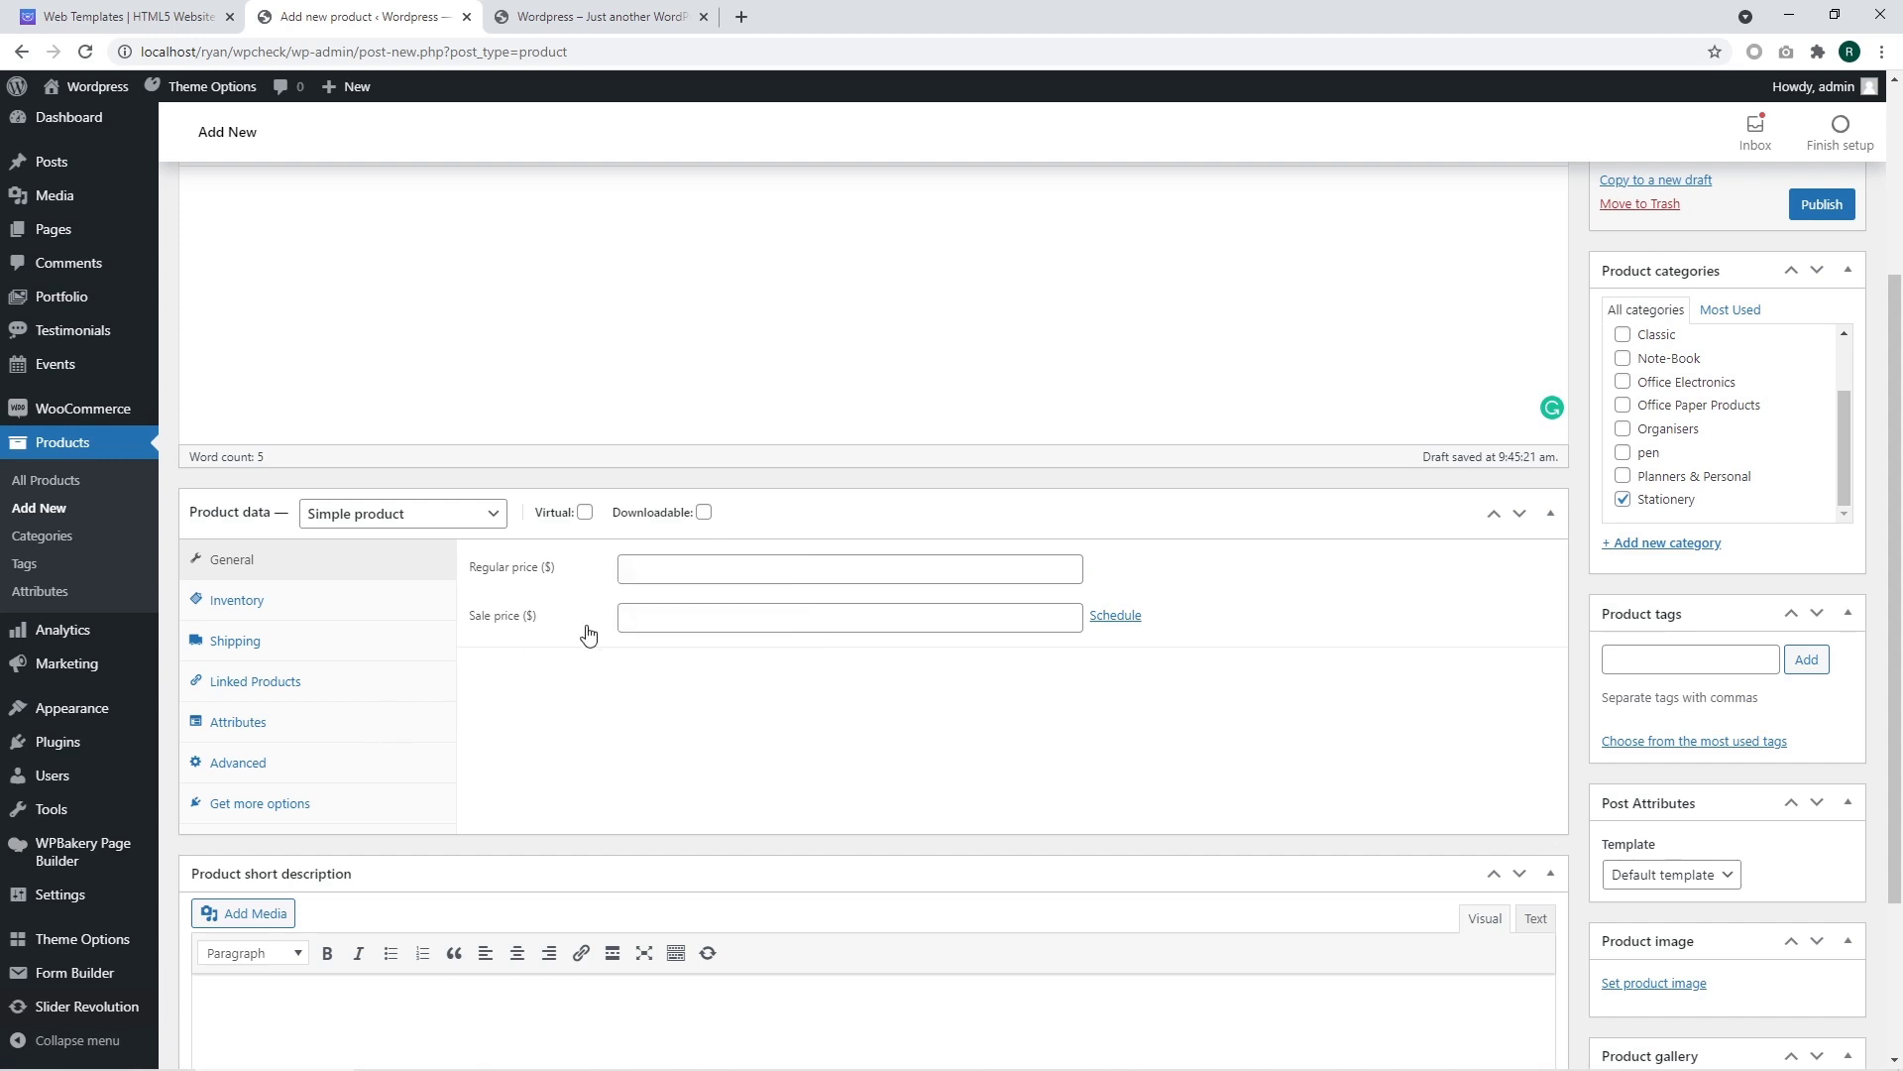
pyautogui.click(654, 569)
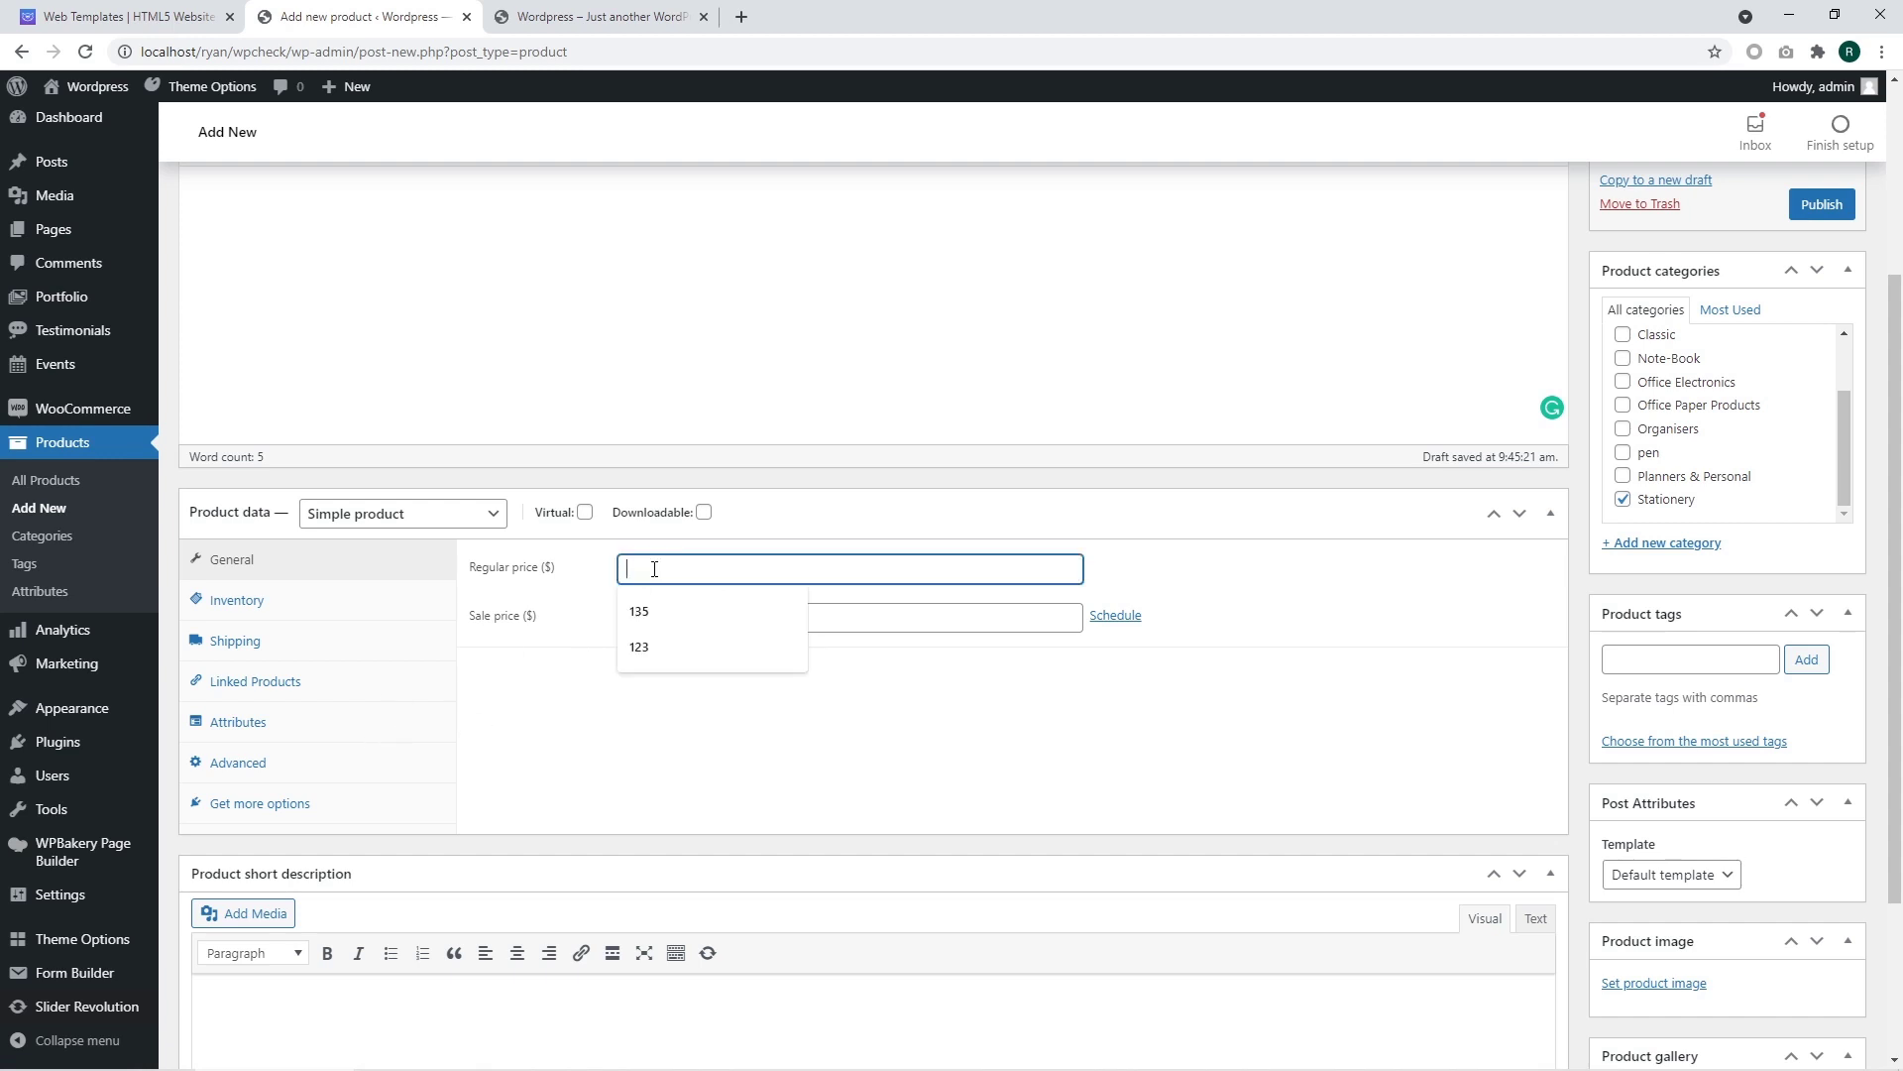
pyautogui.write('135')
pyautogui.click(642, 617)
pyautogui.write('123')
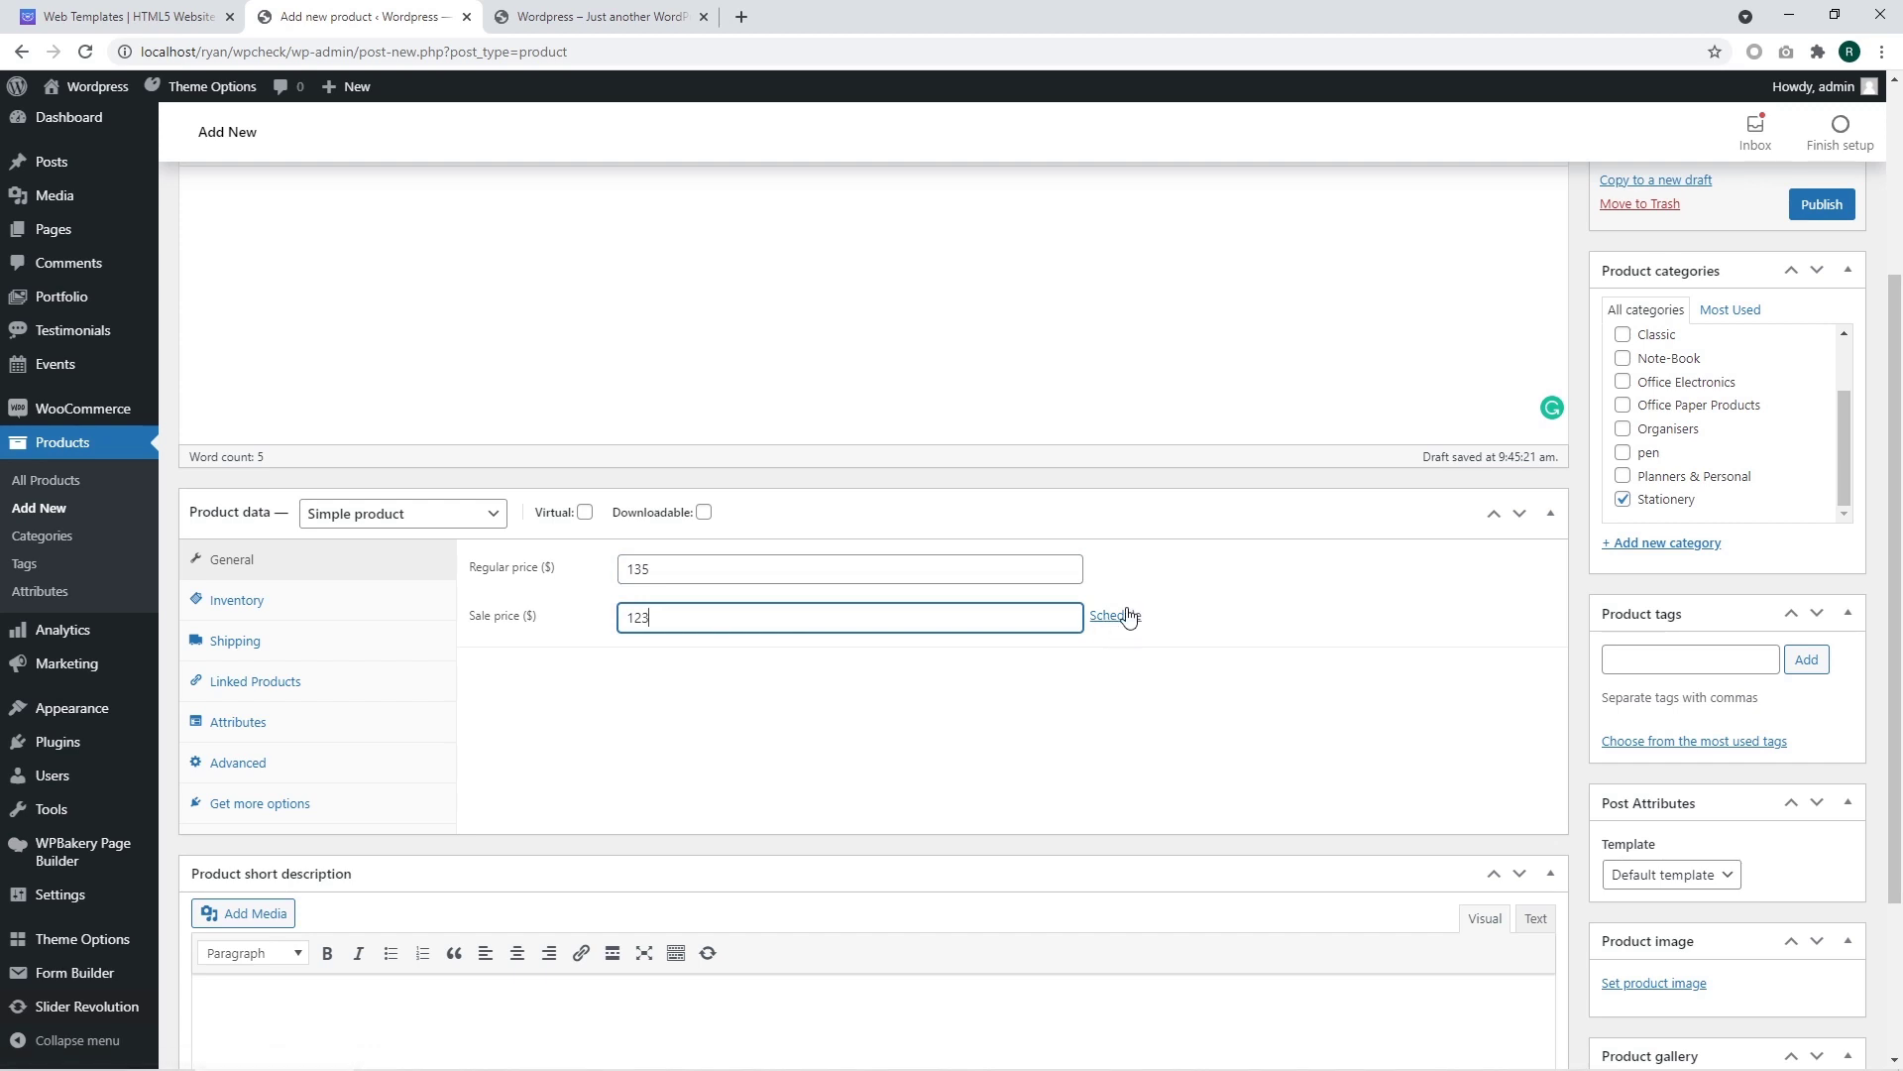
# - Schedule the sale to run from 2021-09-03 to 2021-09-09
pyautogui.click(1127, 615)
pyautogui.click(672, 663)
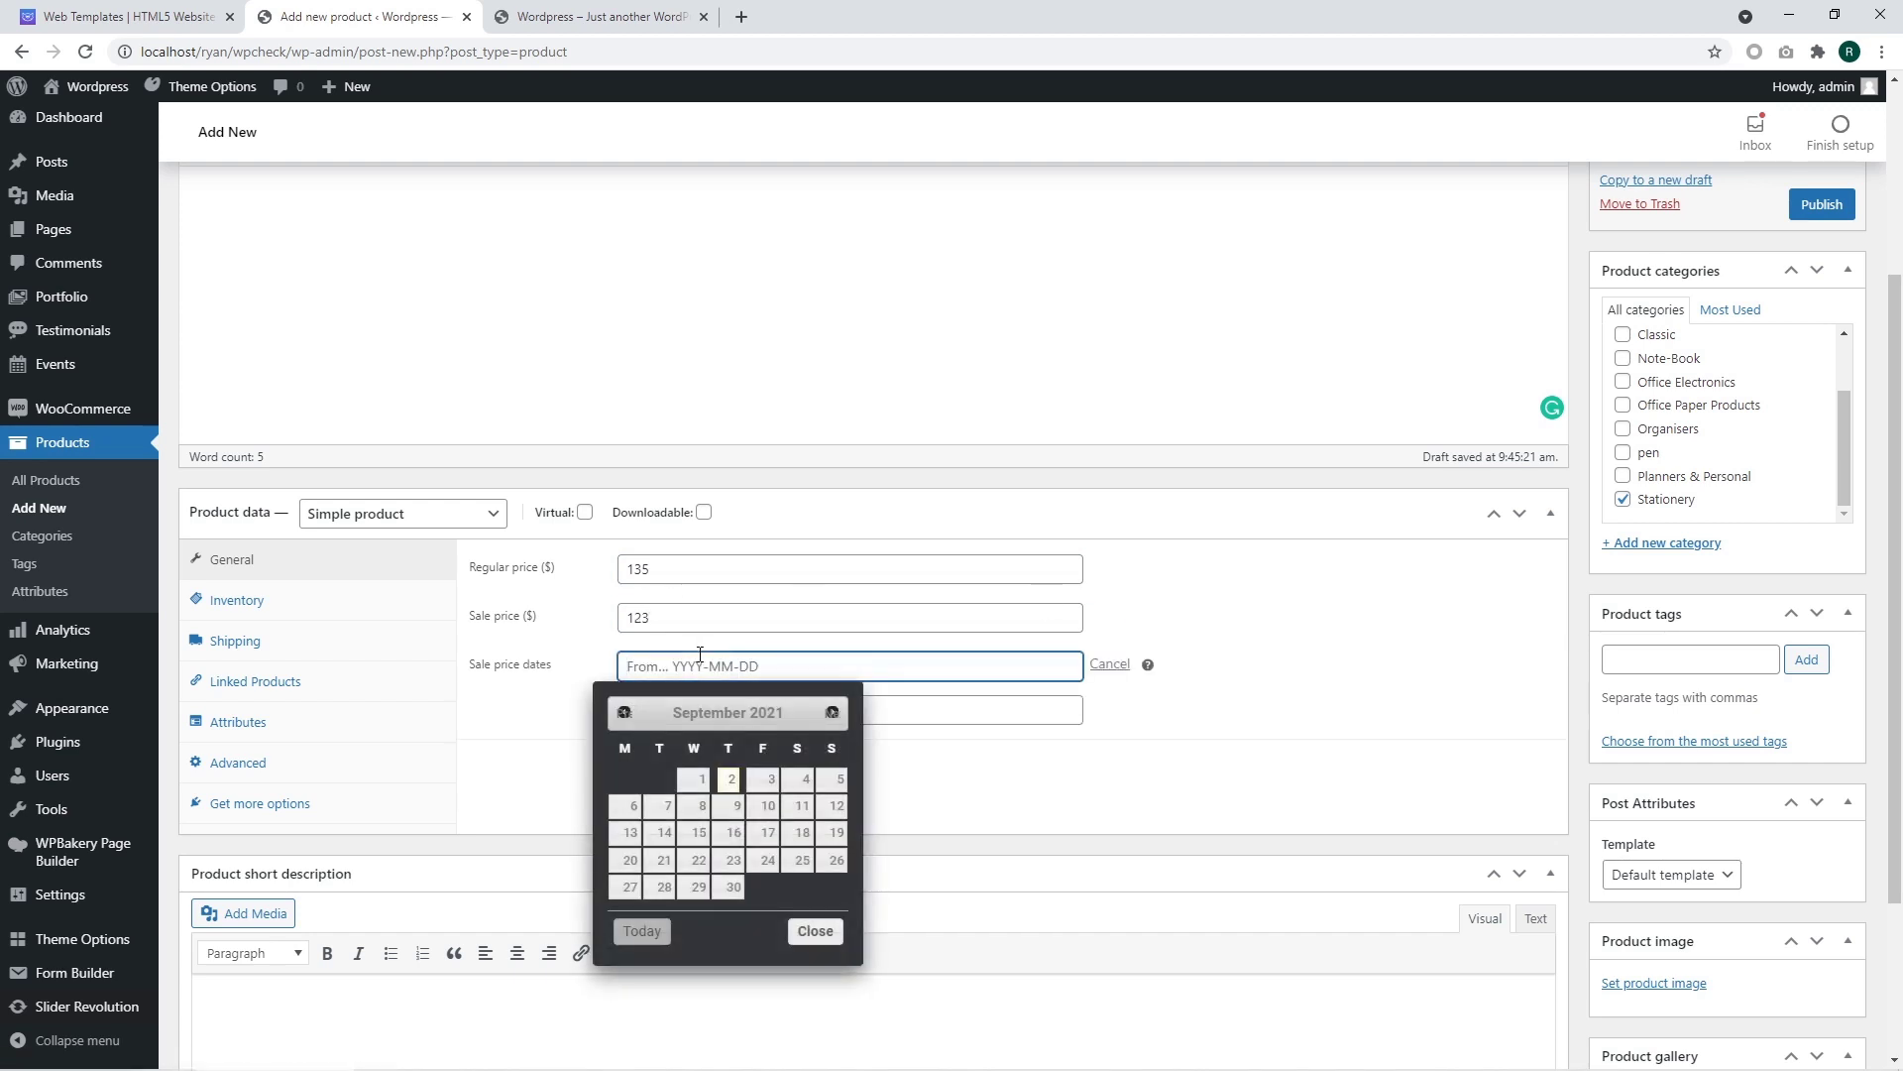
pyautogui.click(773, 780)
pyautogui.click(884, 710)
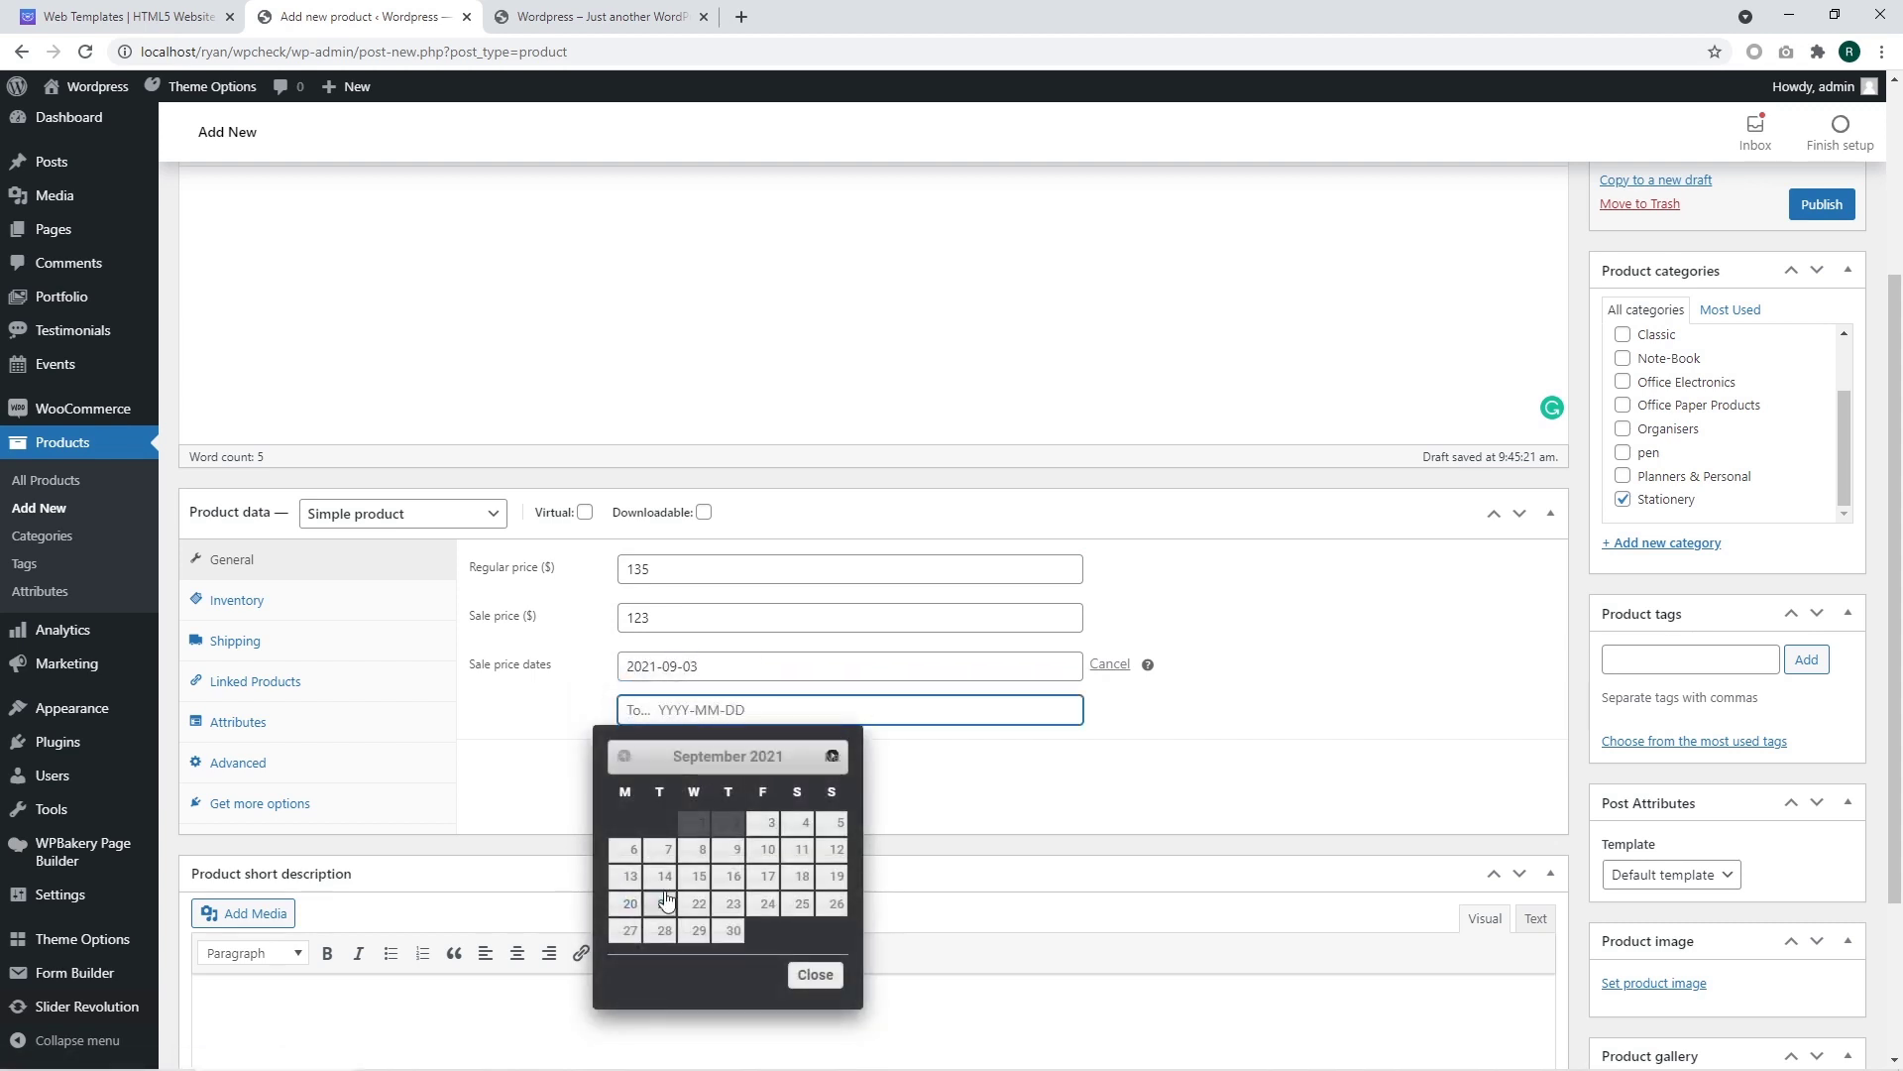
pyautogui.click(726, 857)
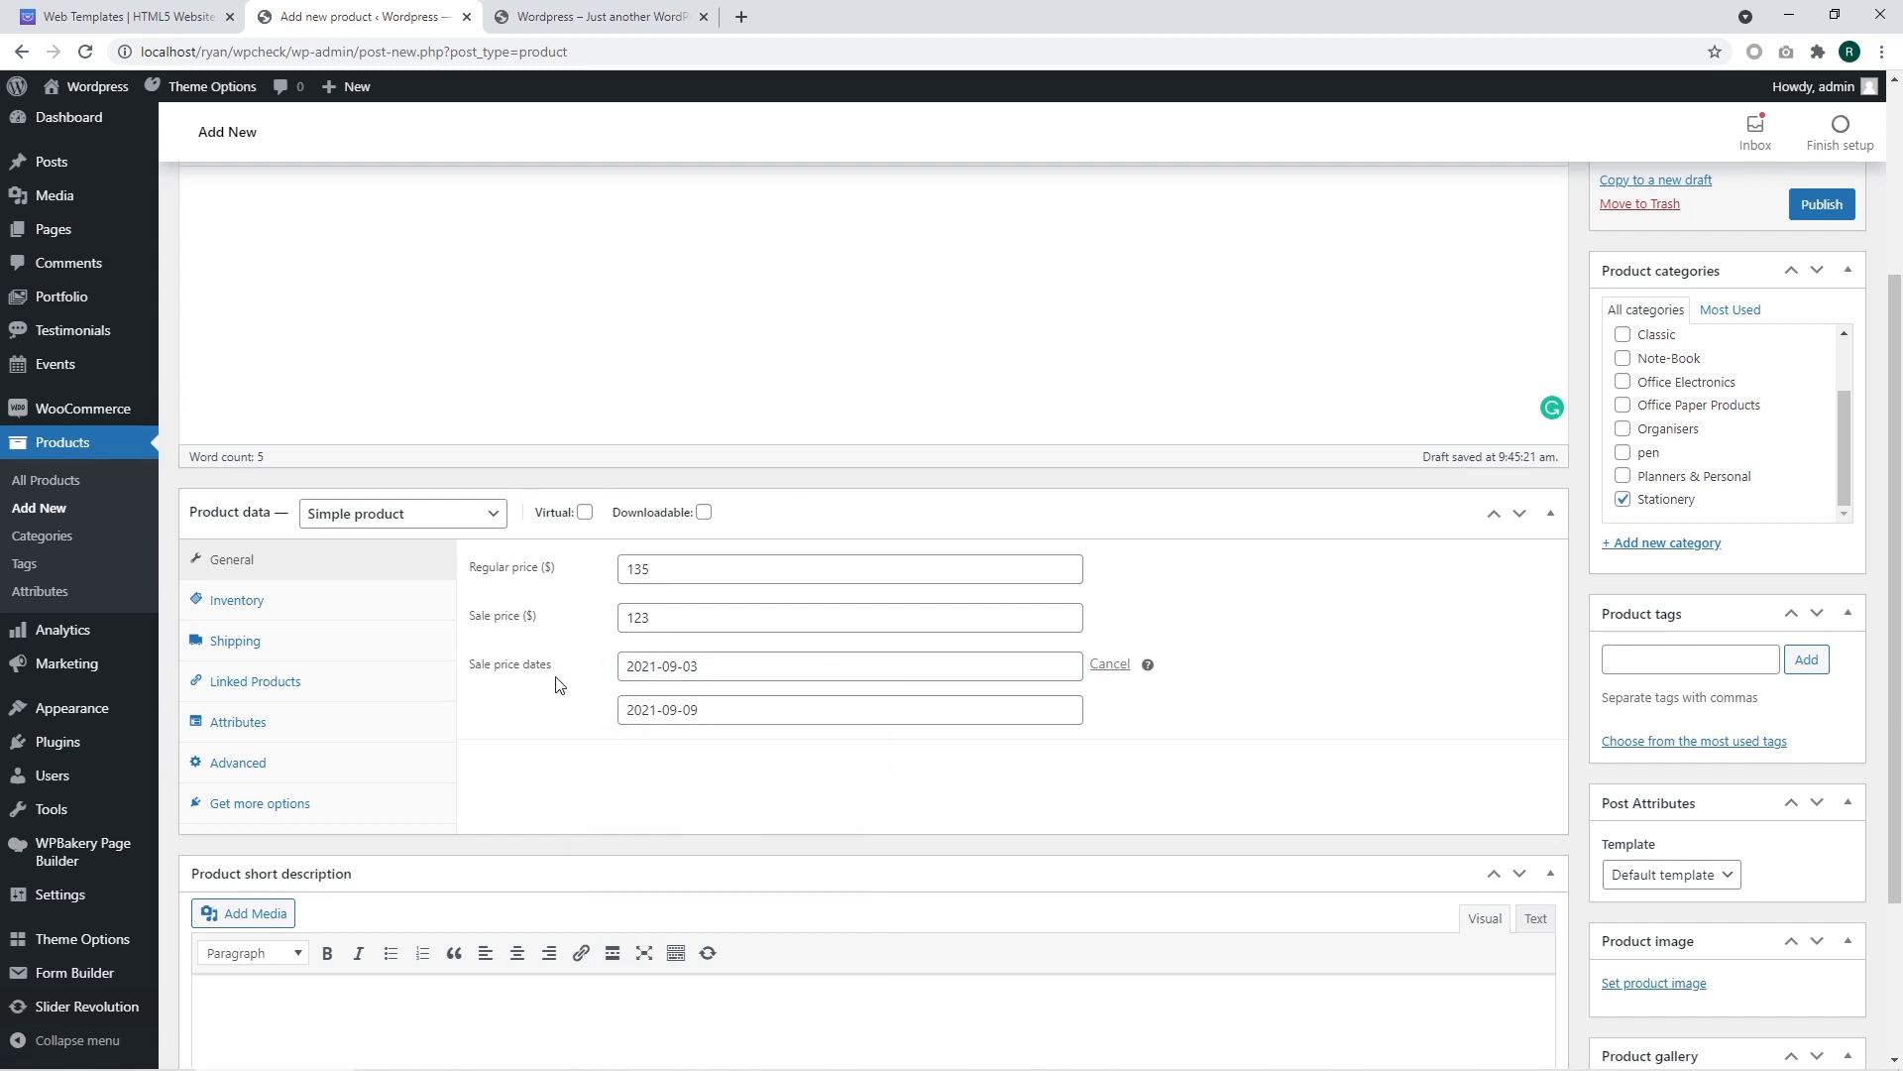
pyautogui.click(247, 604)
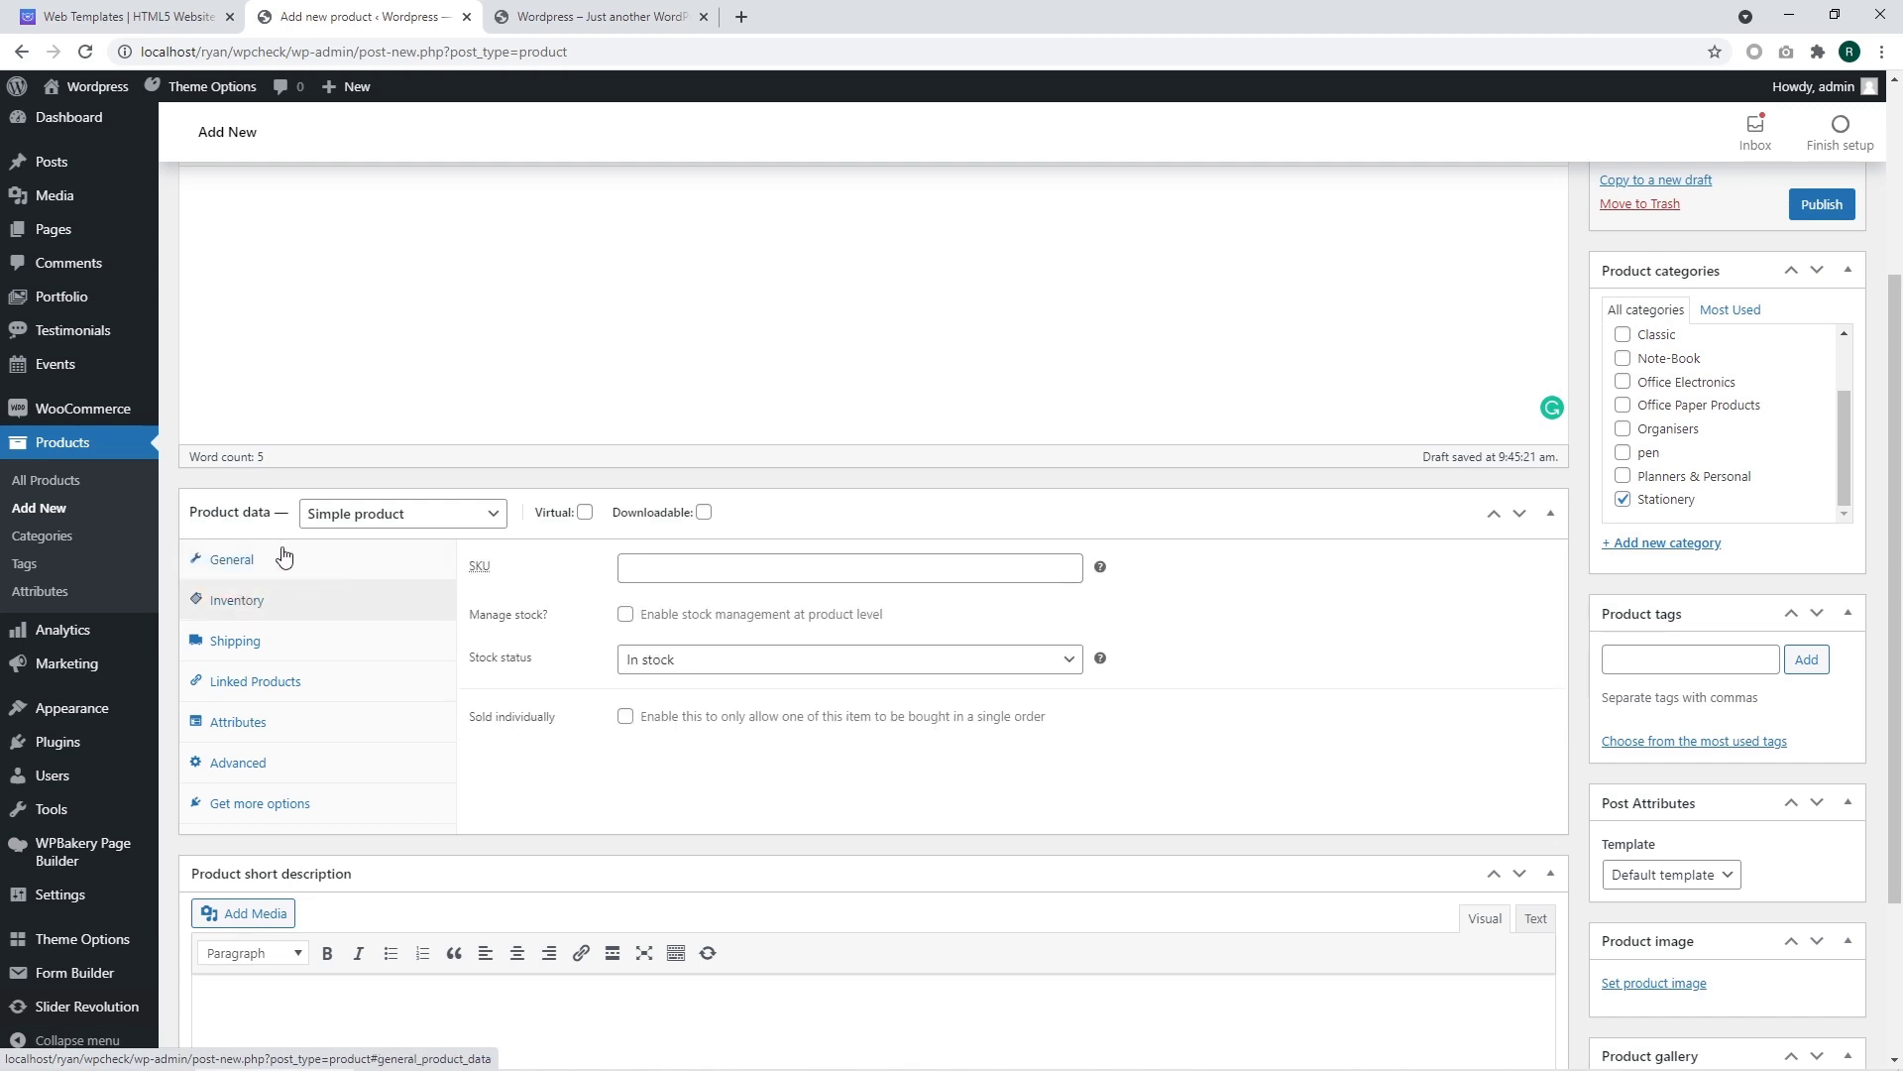
# - Set SKU n6534, enable Manage stock, and set the stock quantity to 20
pyautogui.click(789, 570)
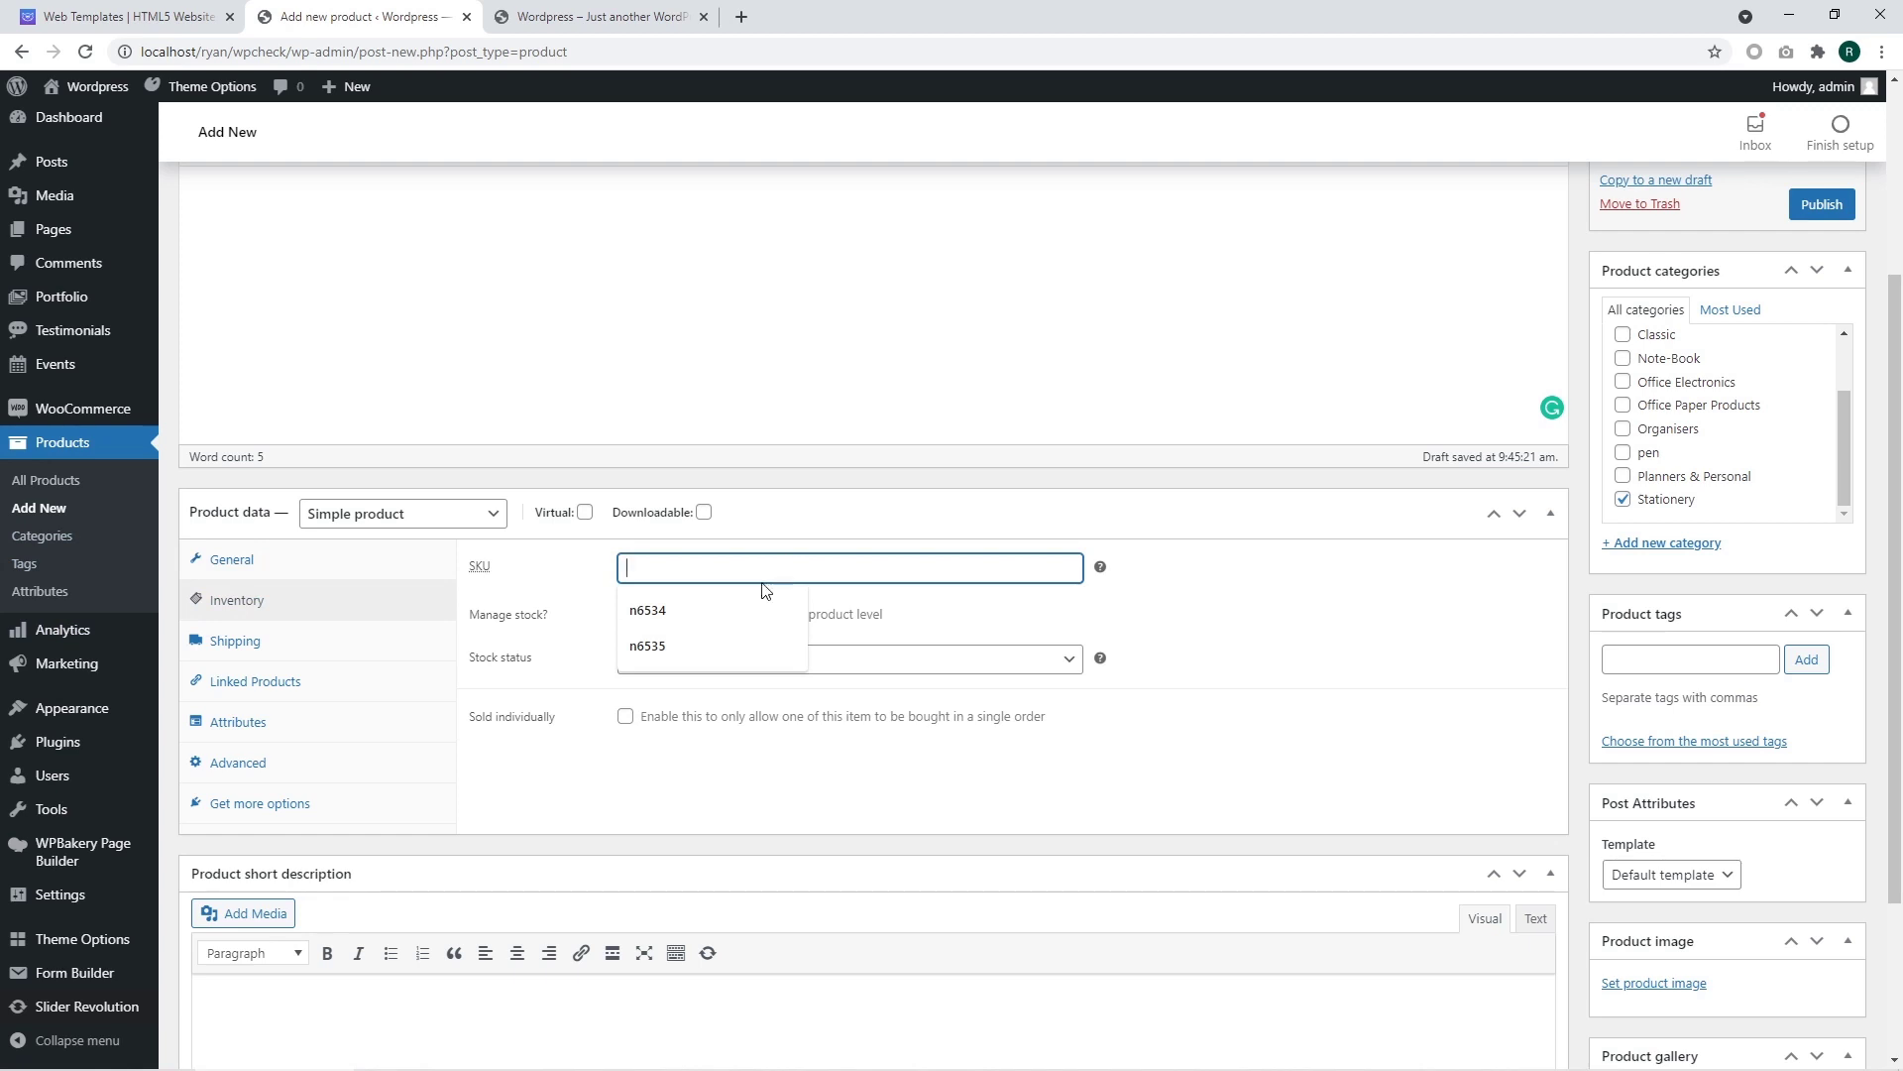
pyautogui.click(698, 609)
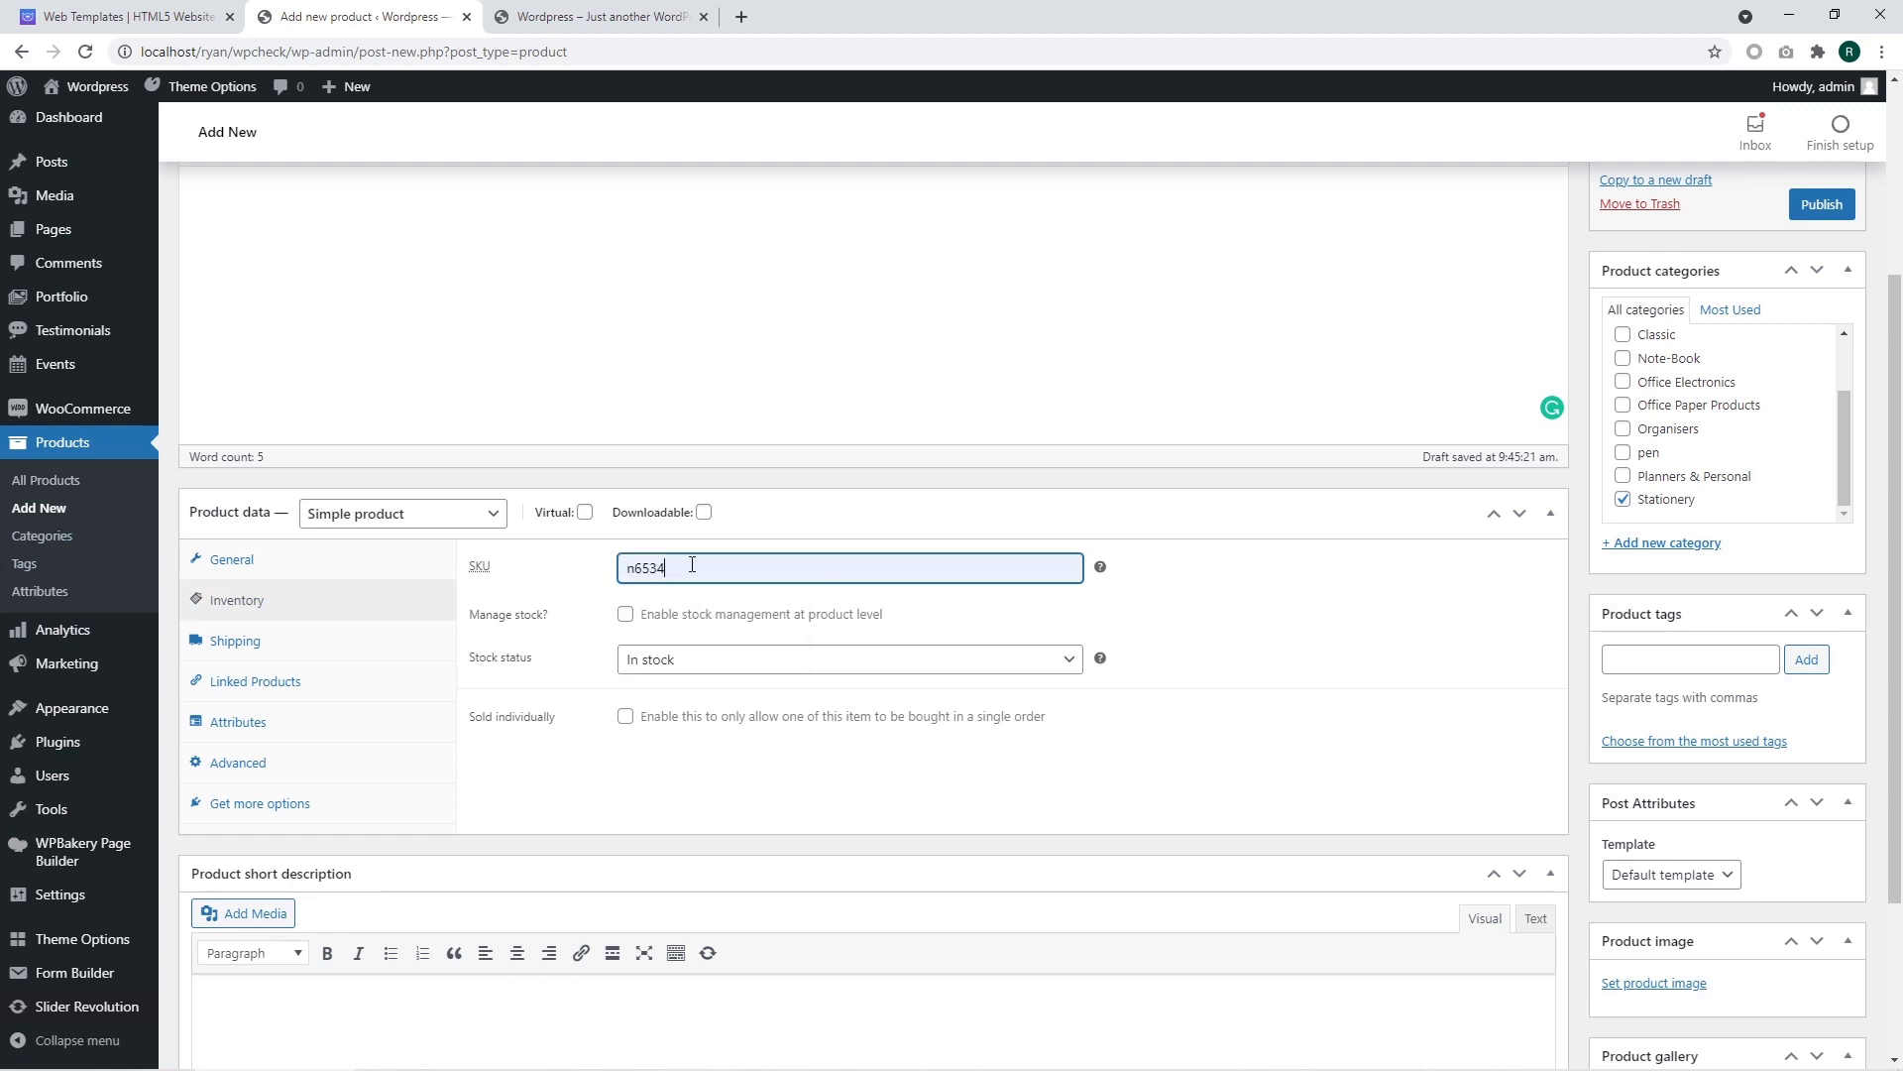
pyautogui.click(626, 615)
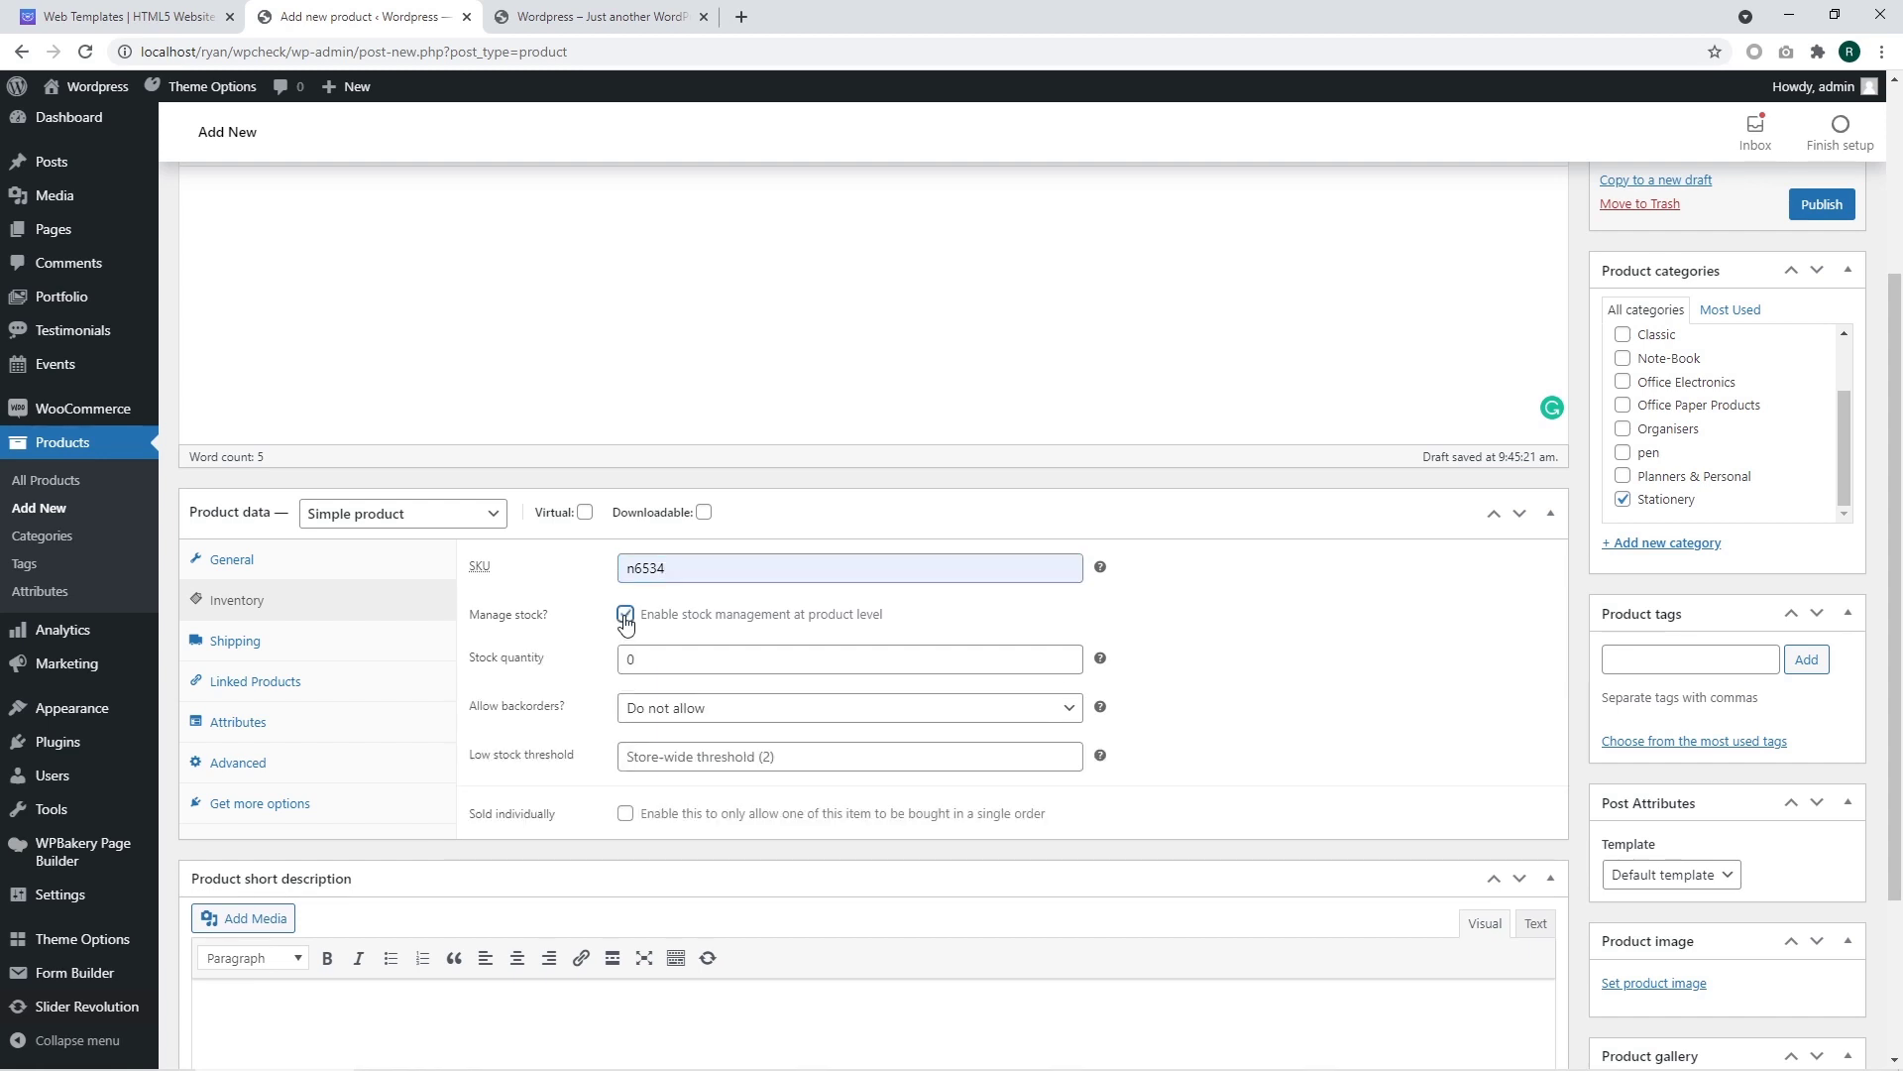
pyautogui.click(662, 662)
pyautogui.press('BackSpace')
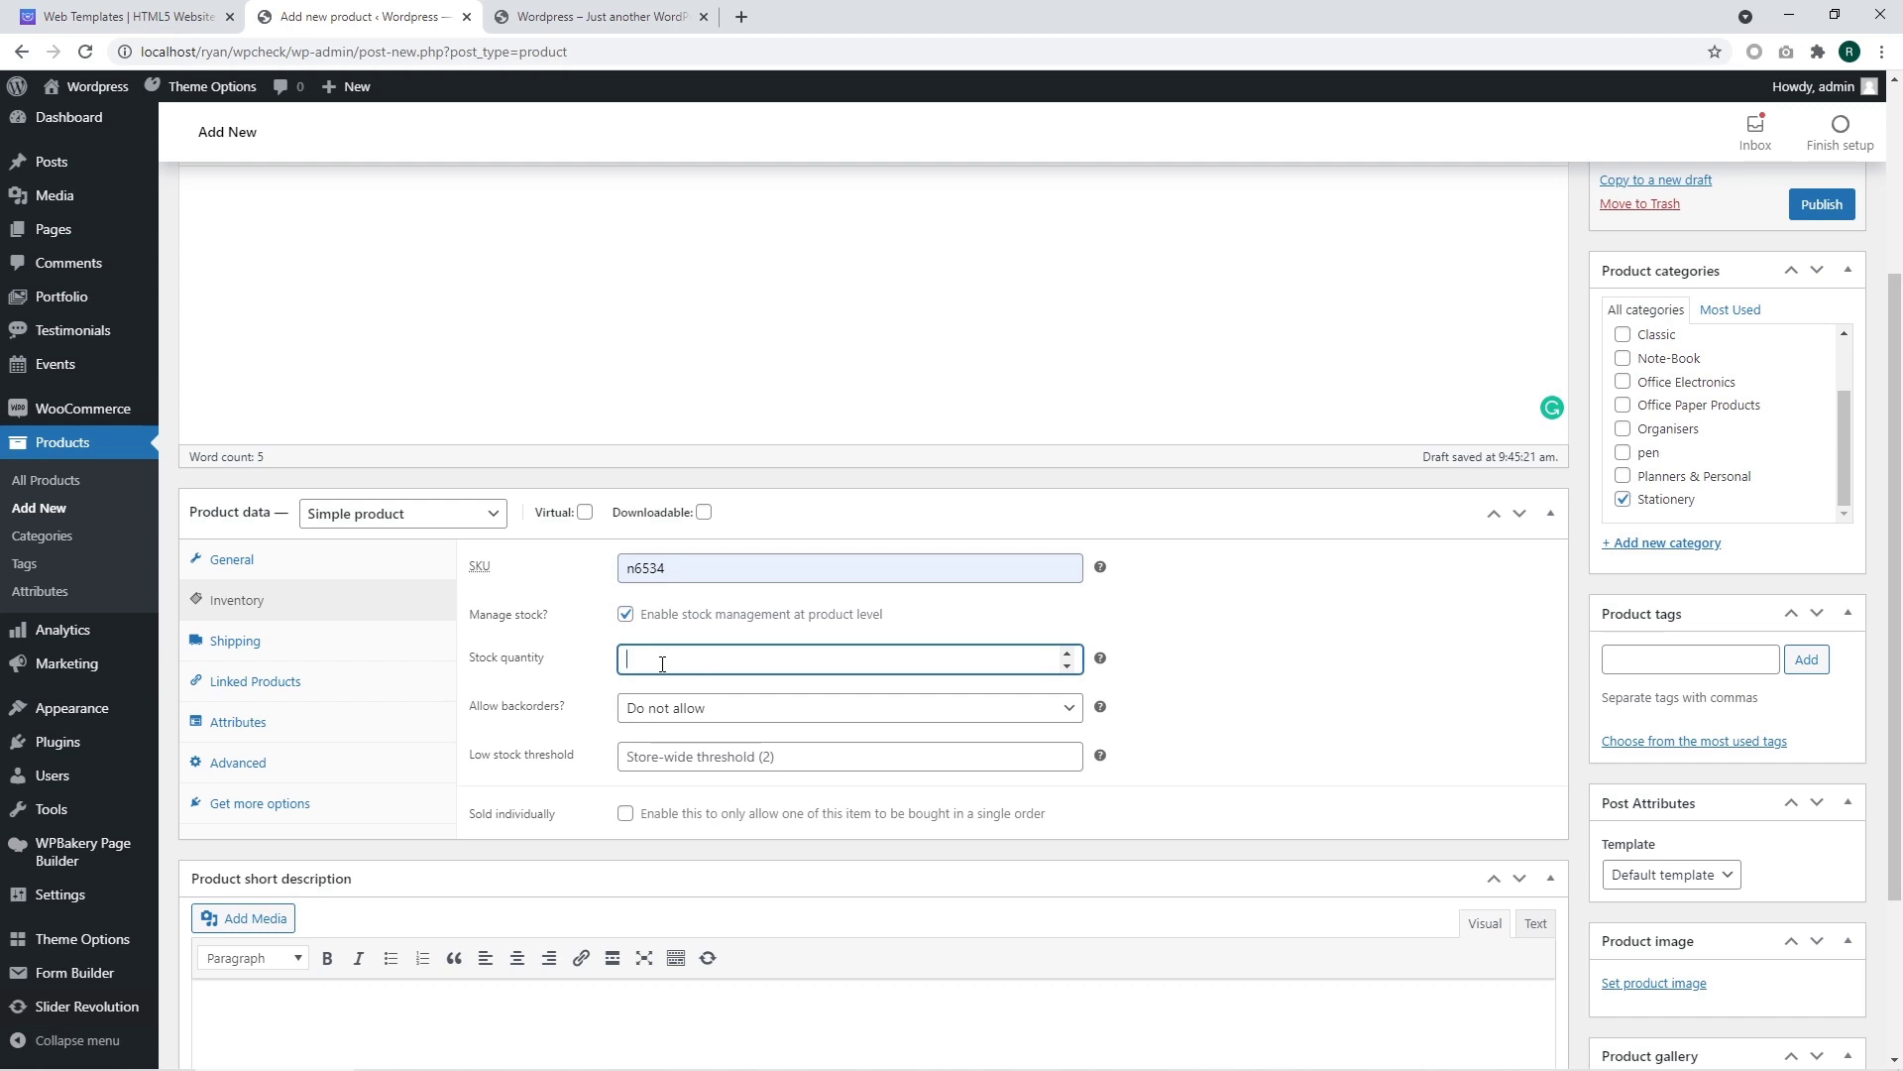
pyautogui.write('20')
pyautogui.click(1169, 662)
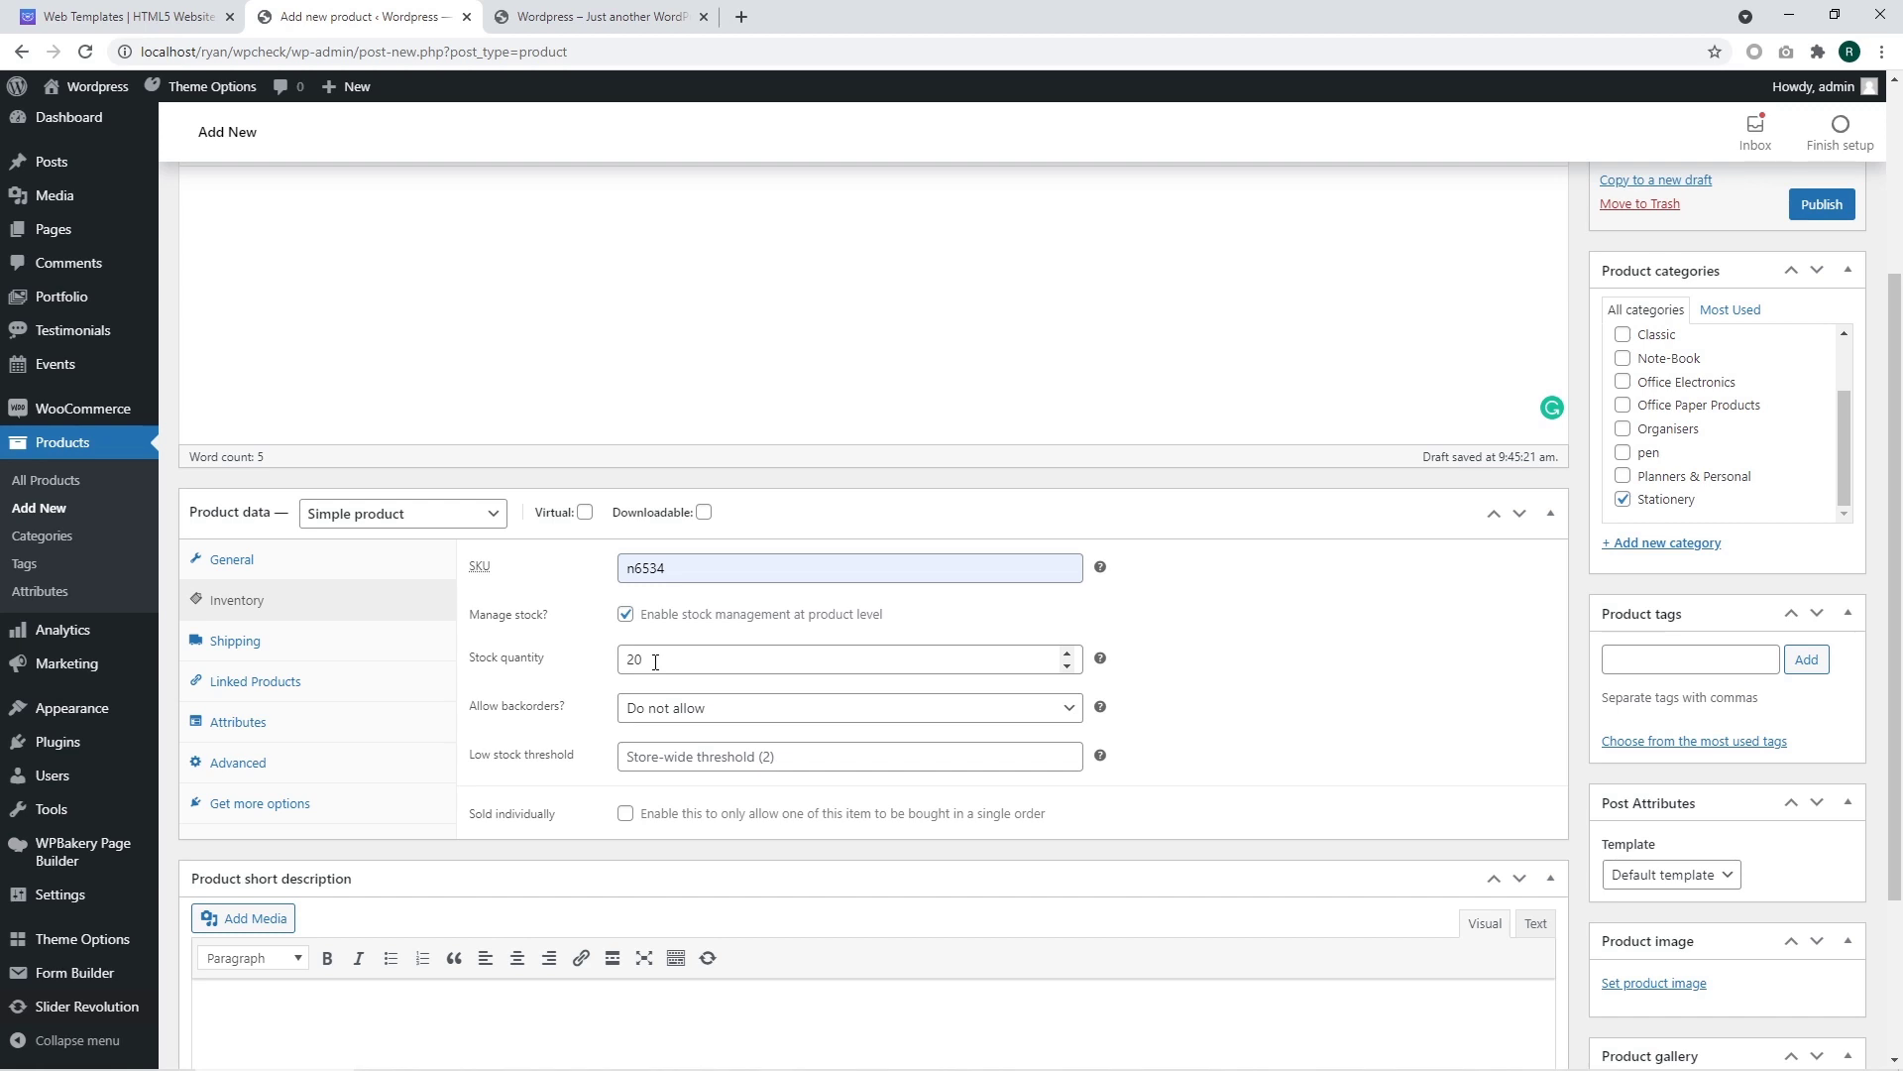
# - Keep backorders at Do not allow and set the low stock threshold to 5
pyautogui.click(653, 710)
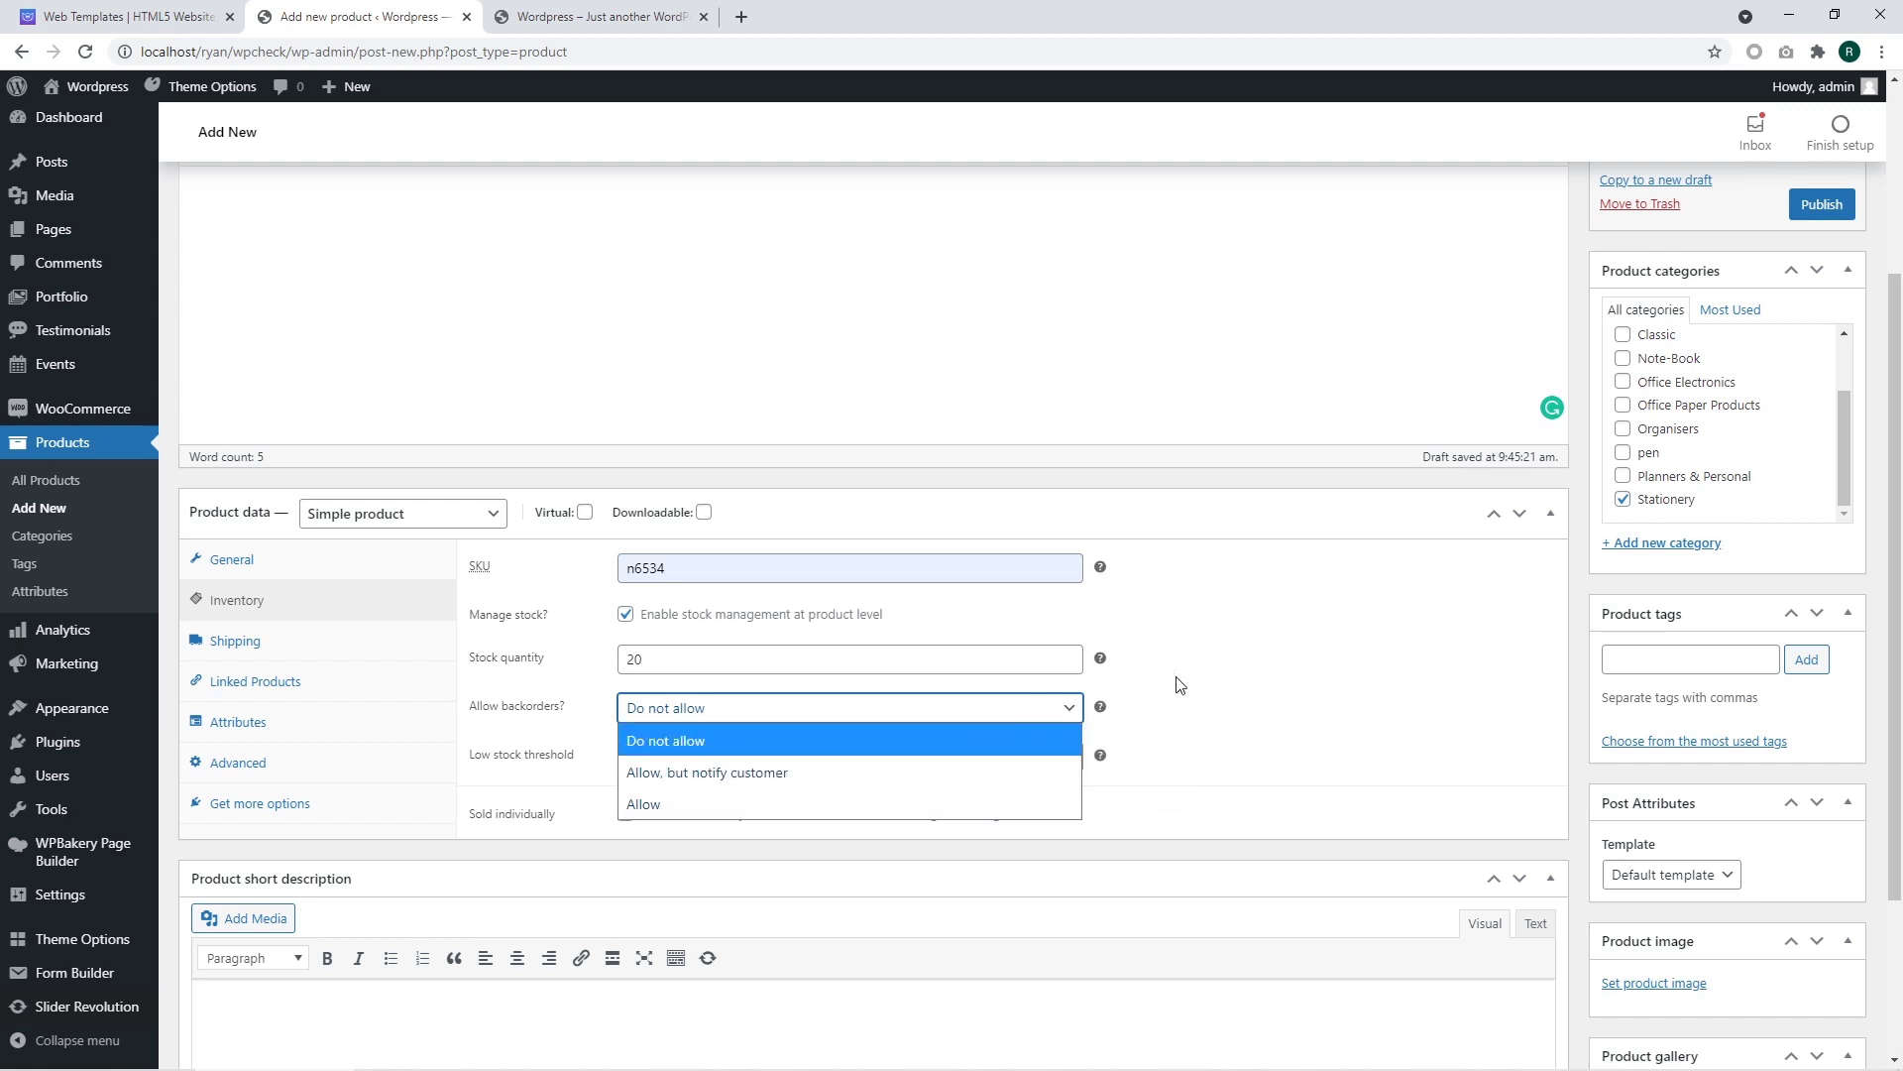
pyautogui.click(1277, 741)
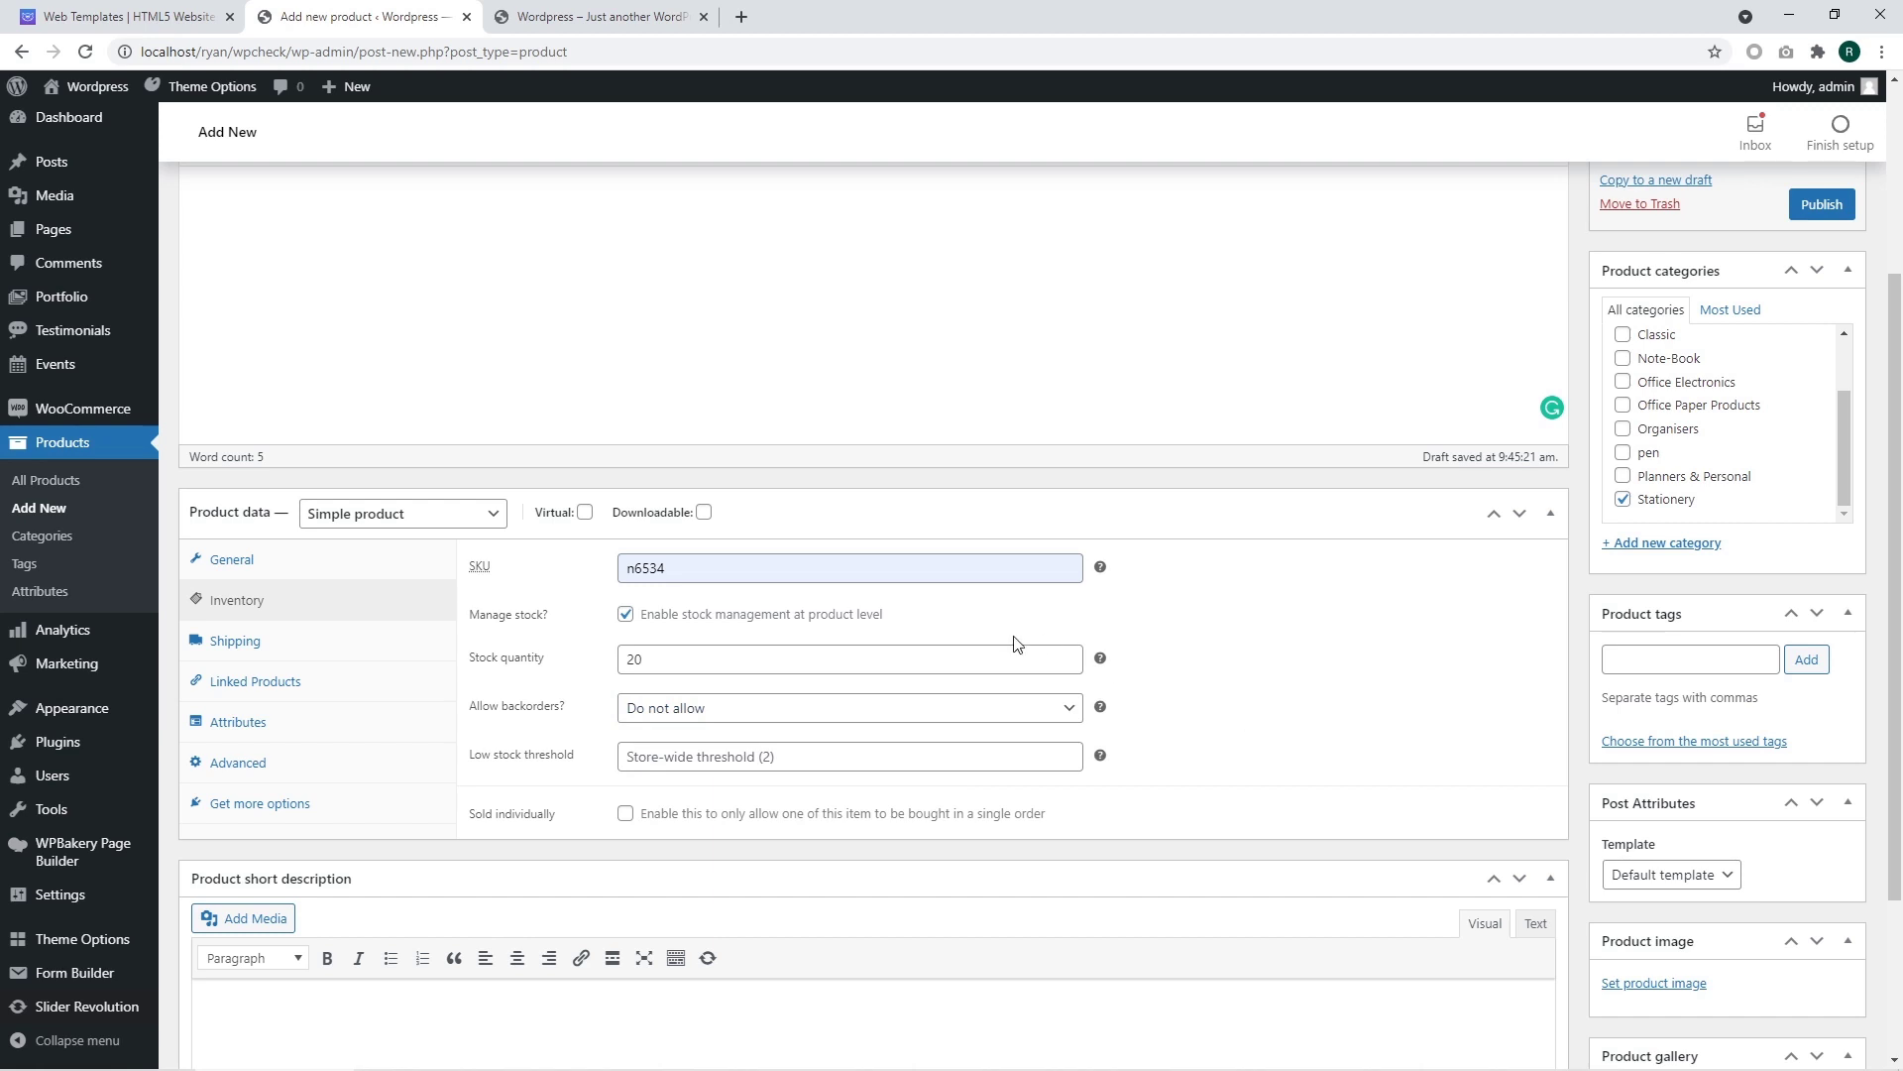
pyautogui.click(737, 749)
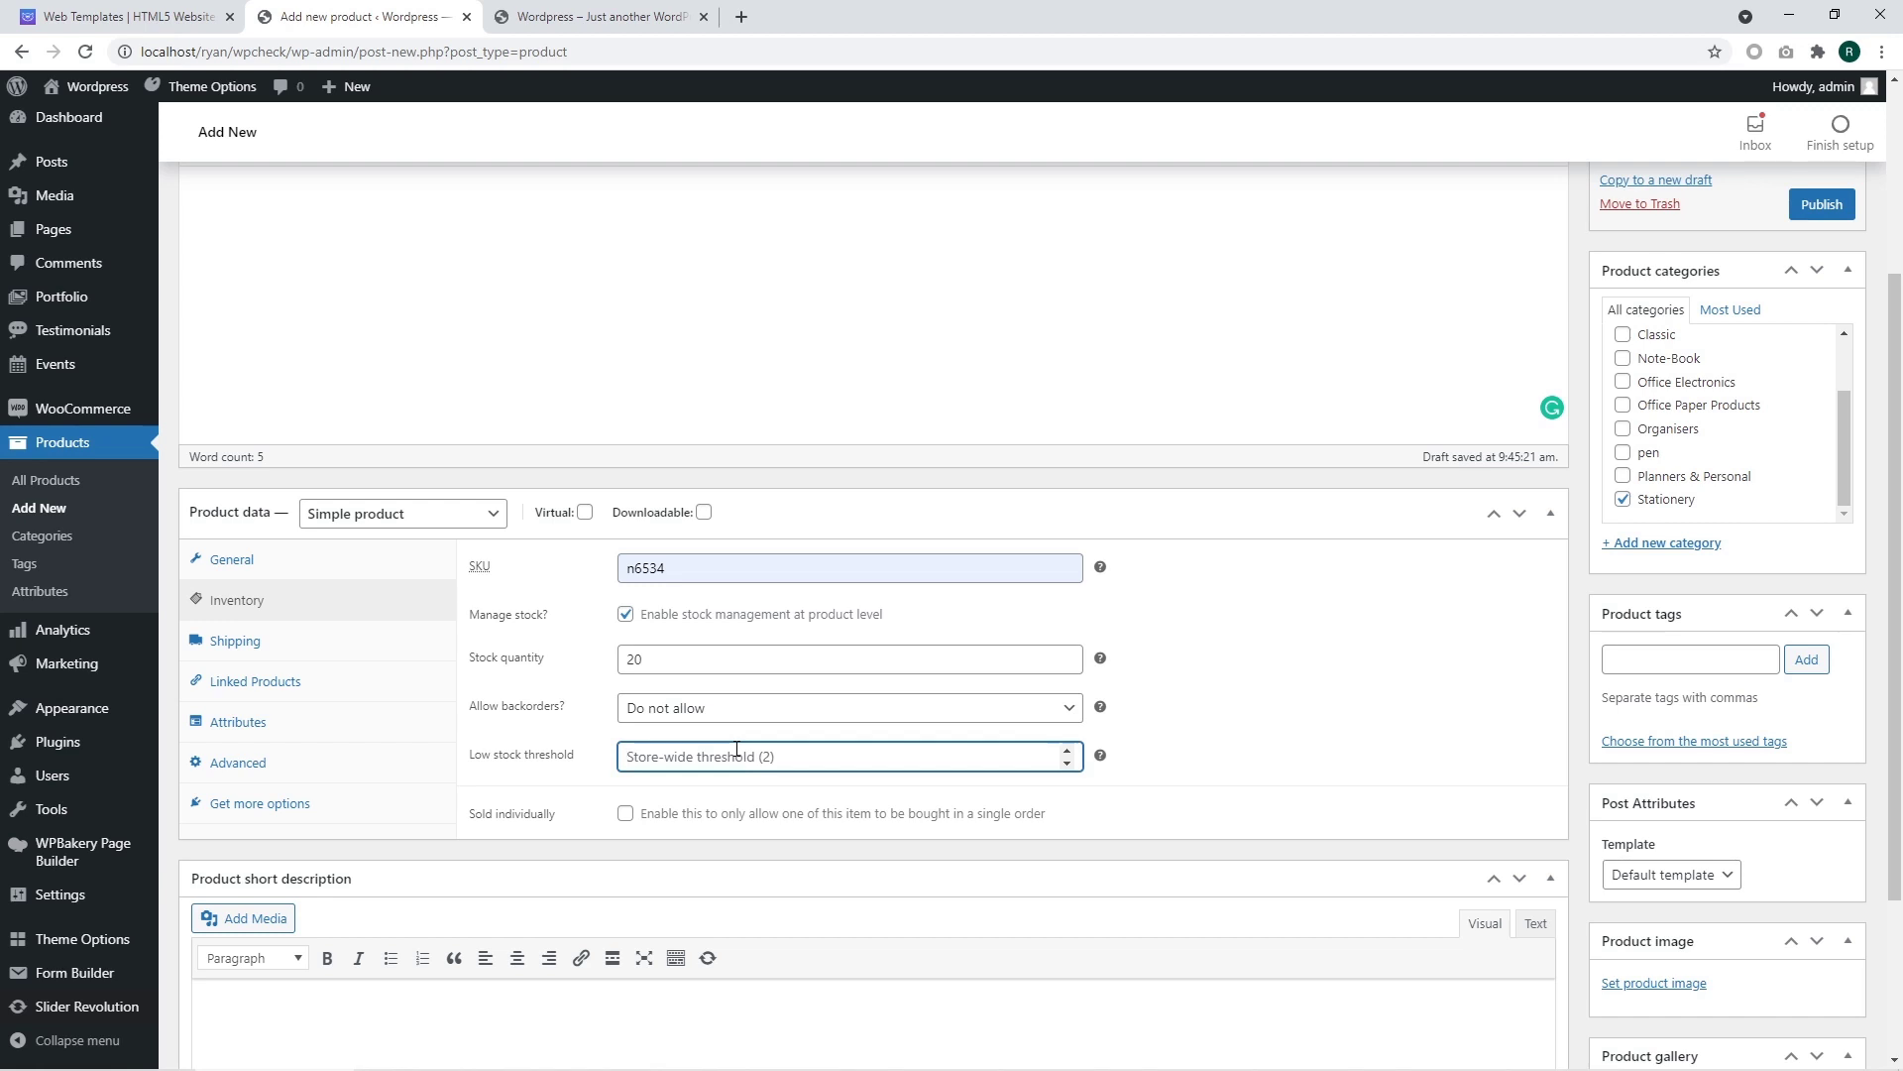
pyautogui.moveTo(1107, 760)
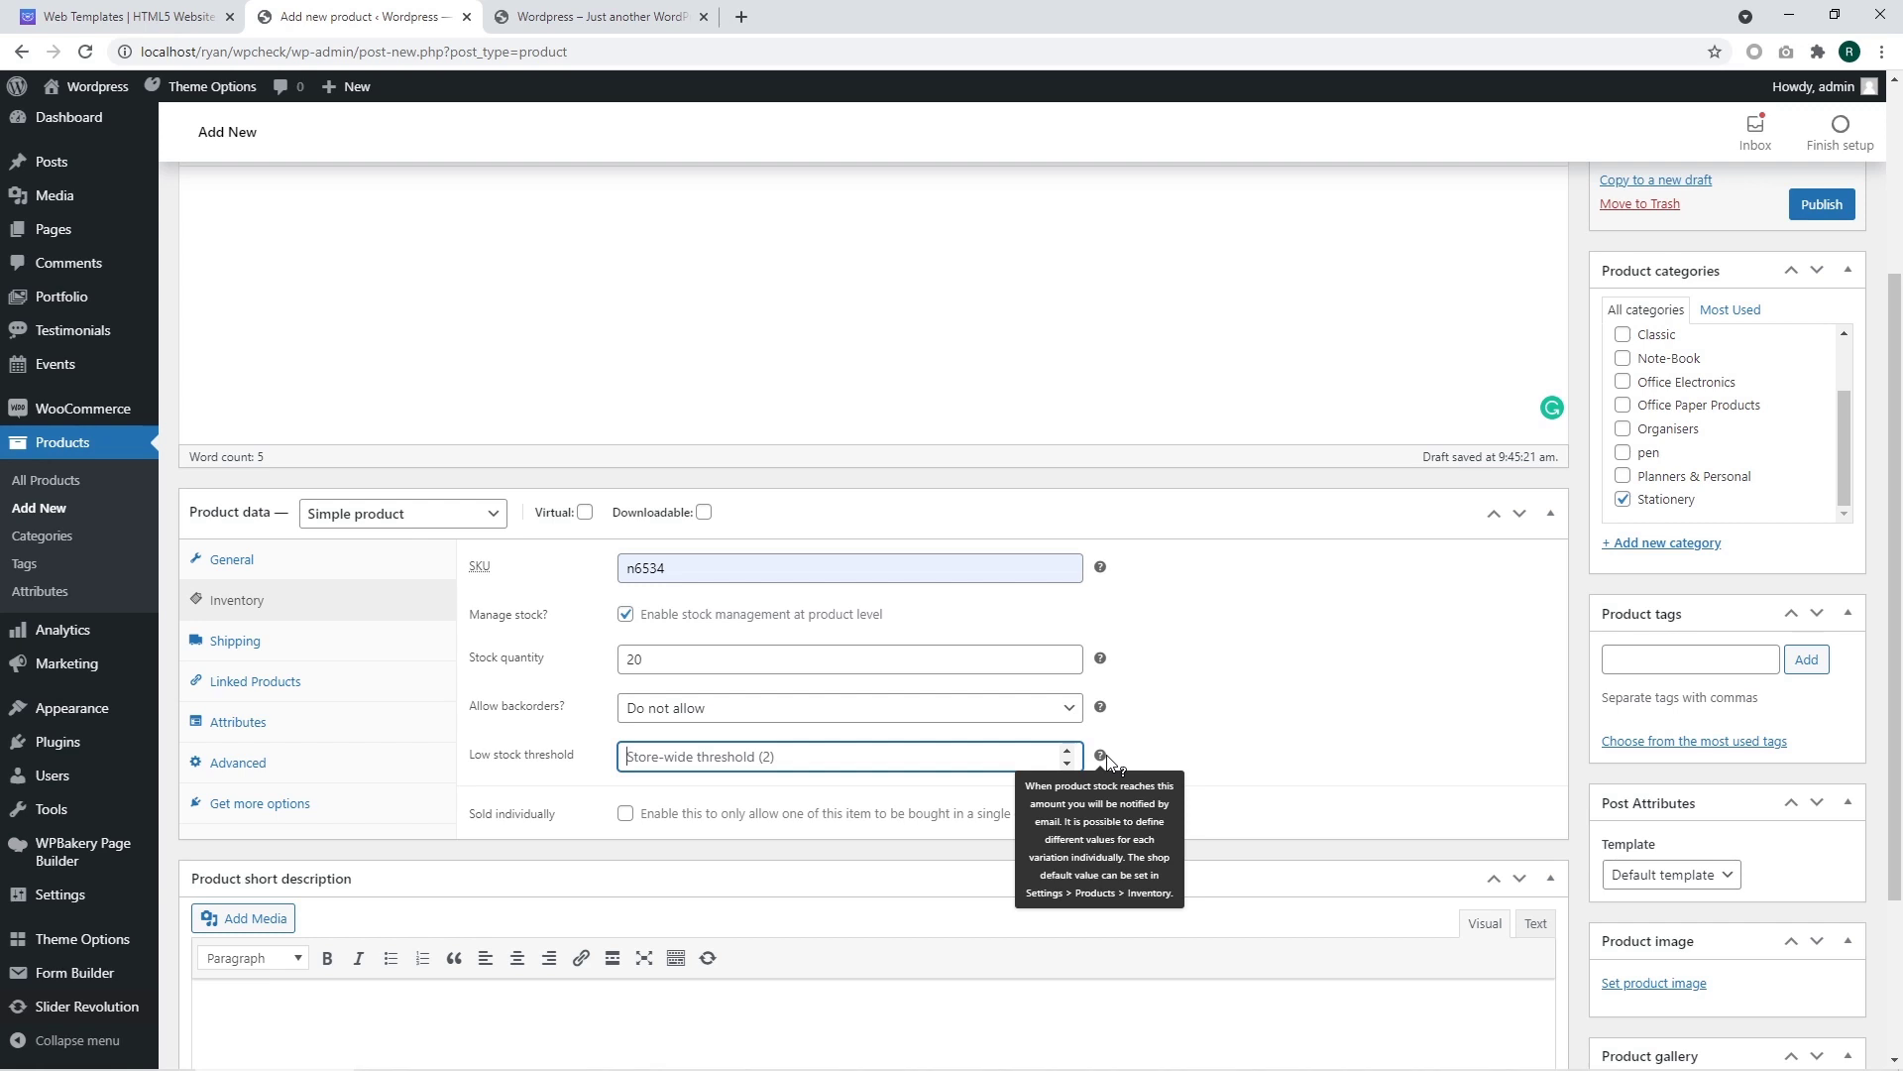
pyautogui.write('5')
pyautogui.click(1142, 732)
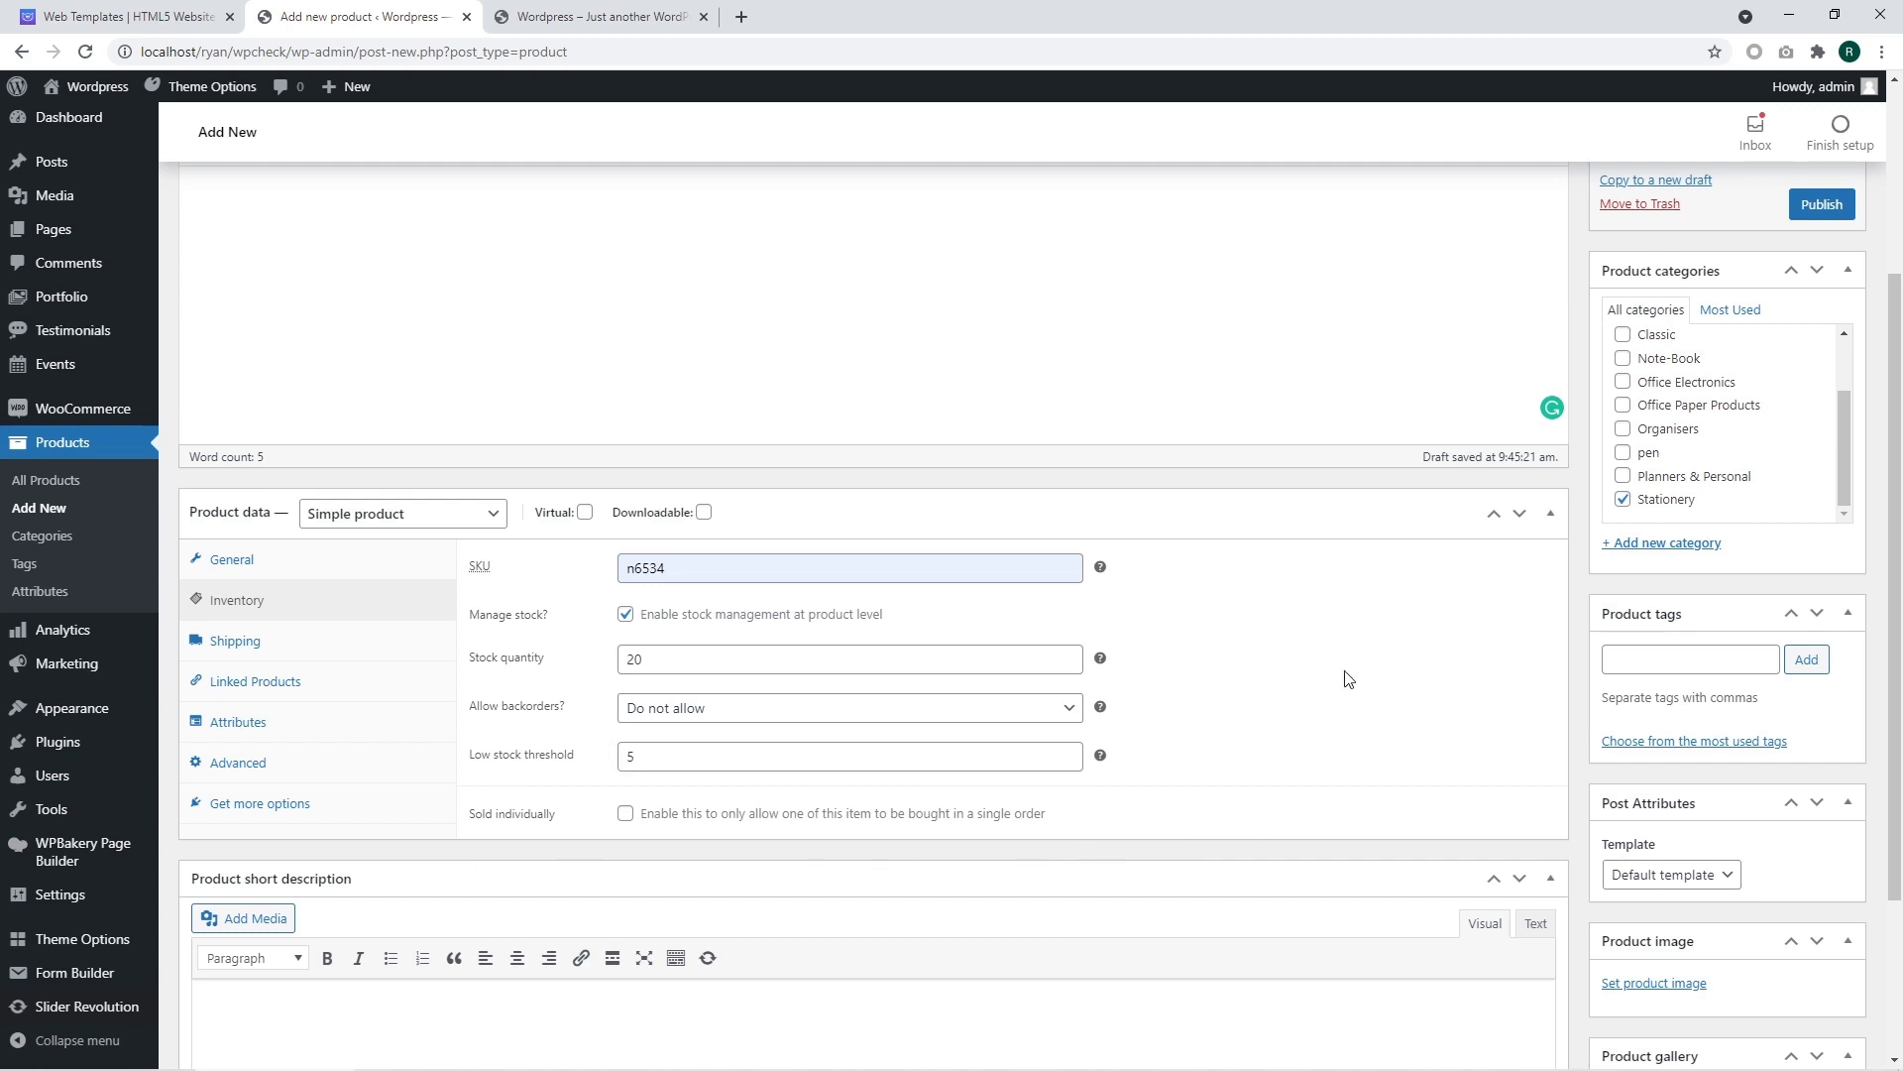
# - On the Shipping tab, set weight 10 kg and dimensions 10 × 10 × 10 cm
pyautogui.click(250, 655)
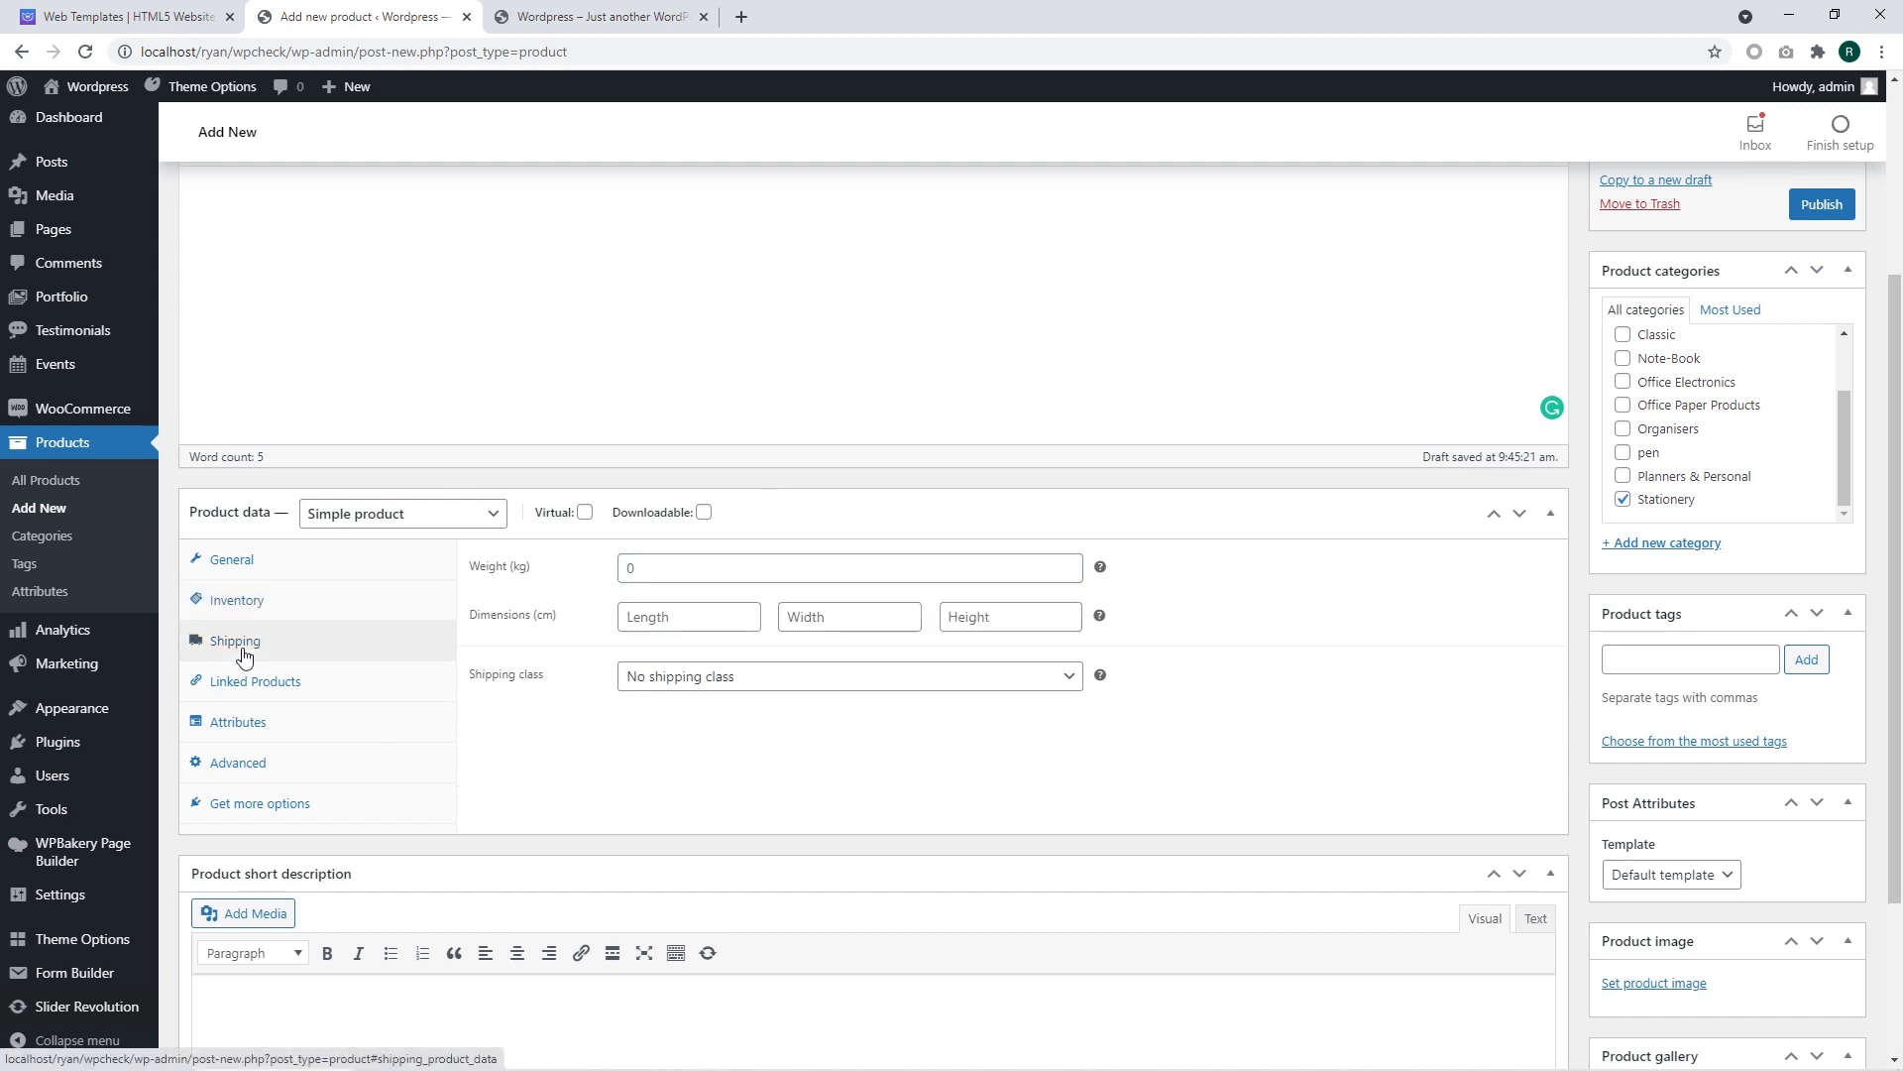
pyautogui.click(737, 571)
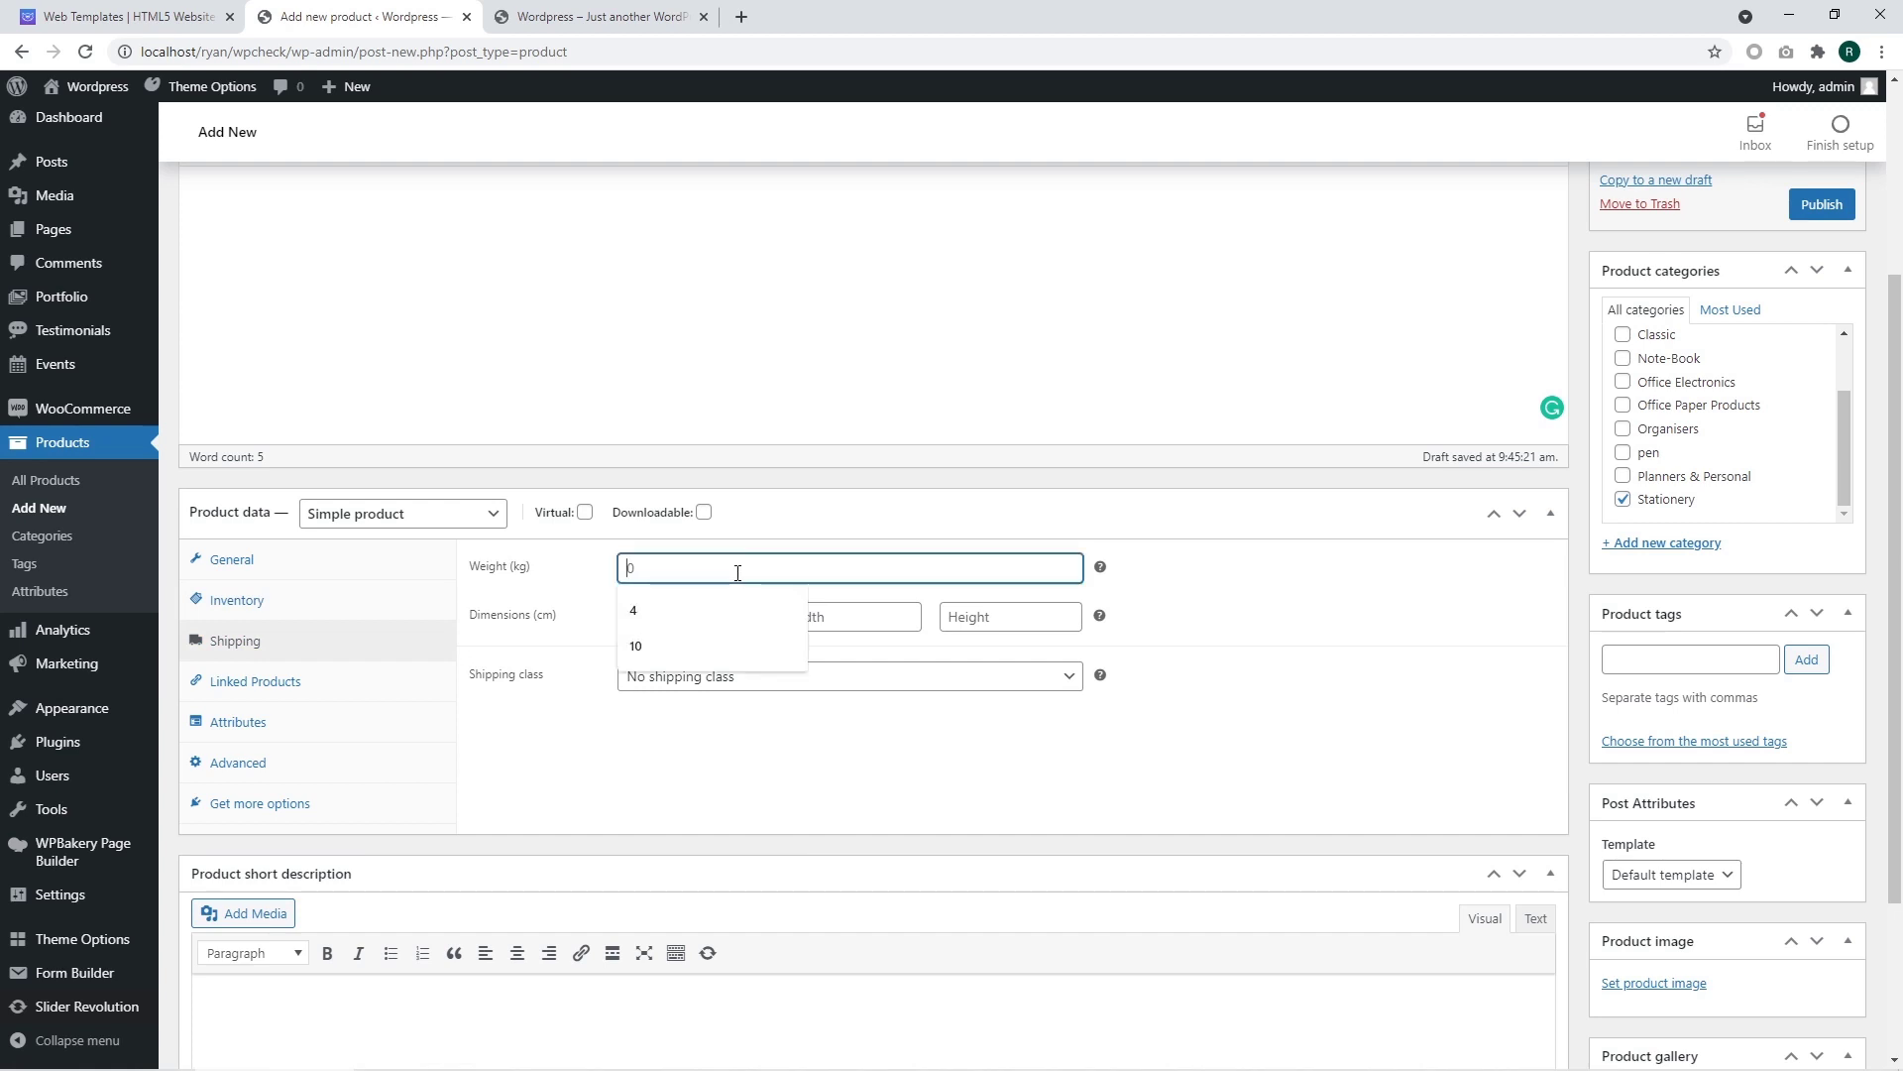
pyautogui.write('10')
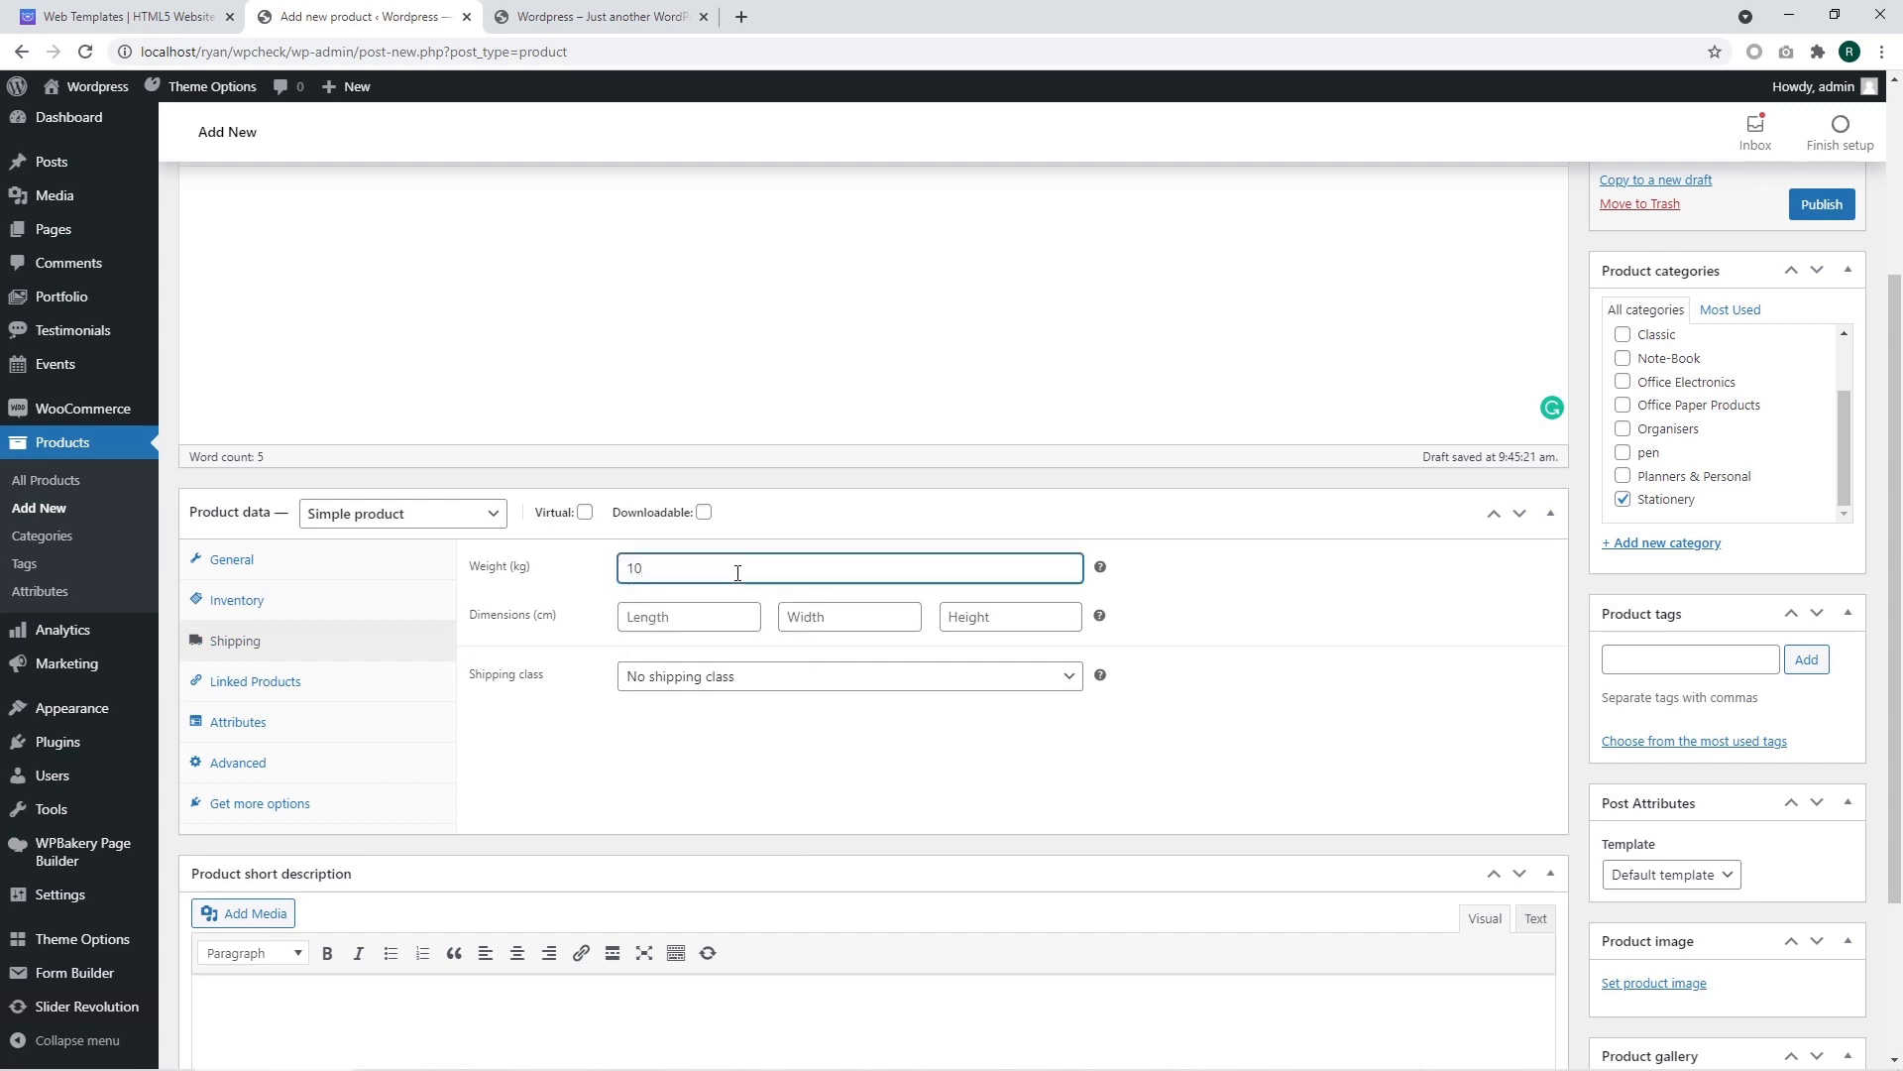
pyautogui.click(701, 622)
pyautogui.write('10')
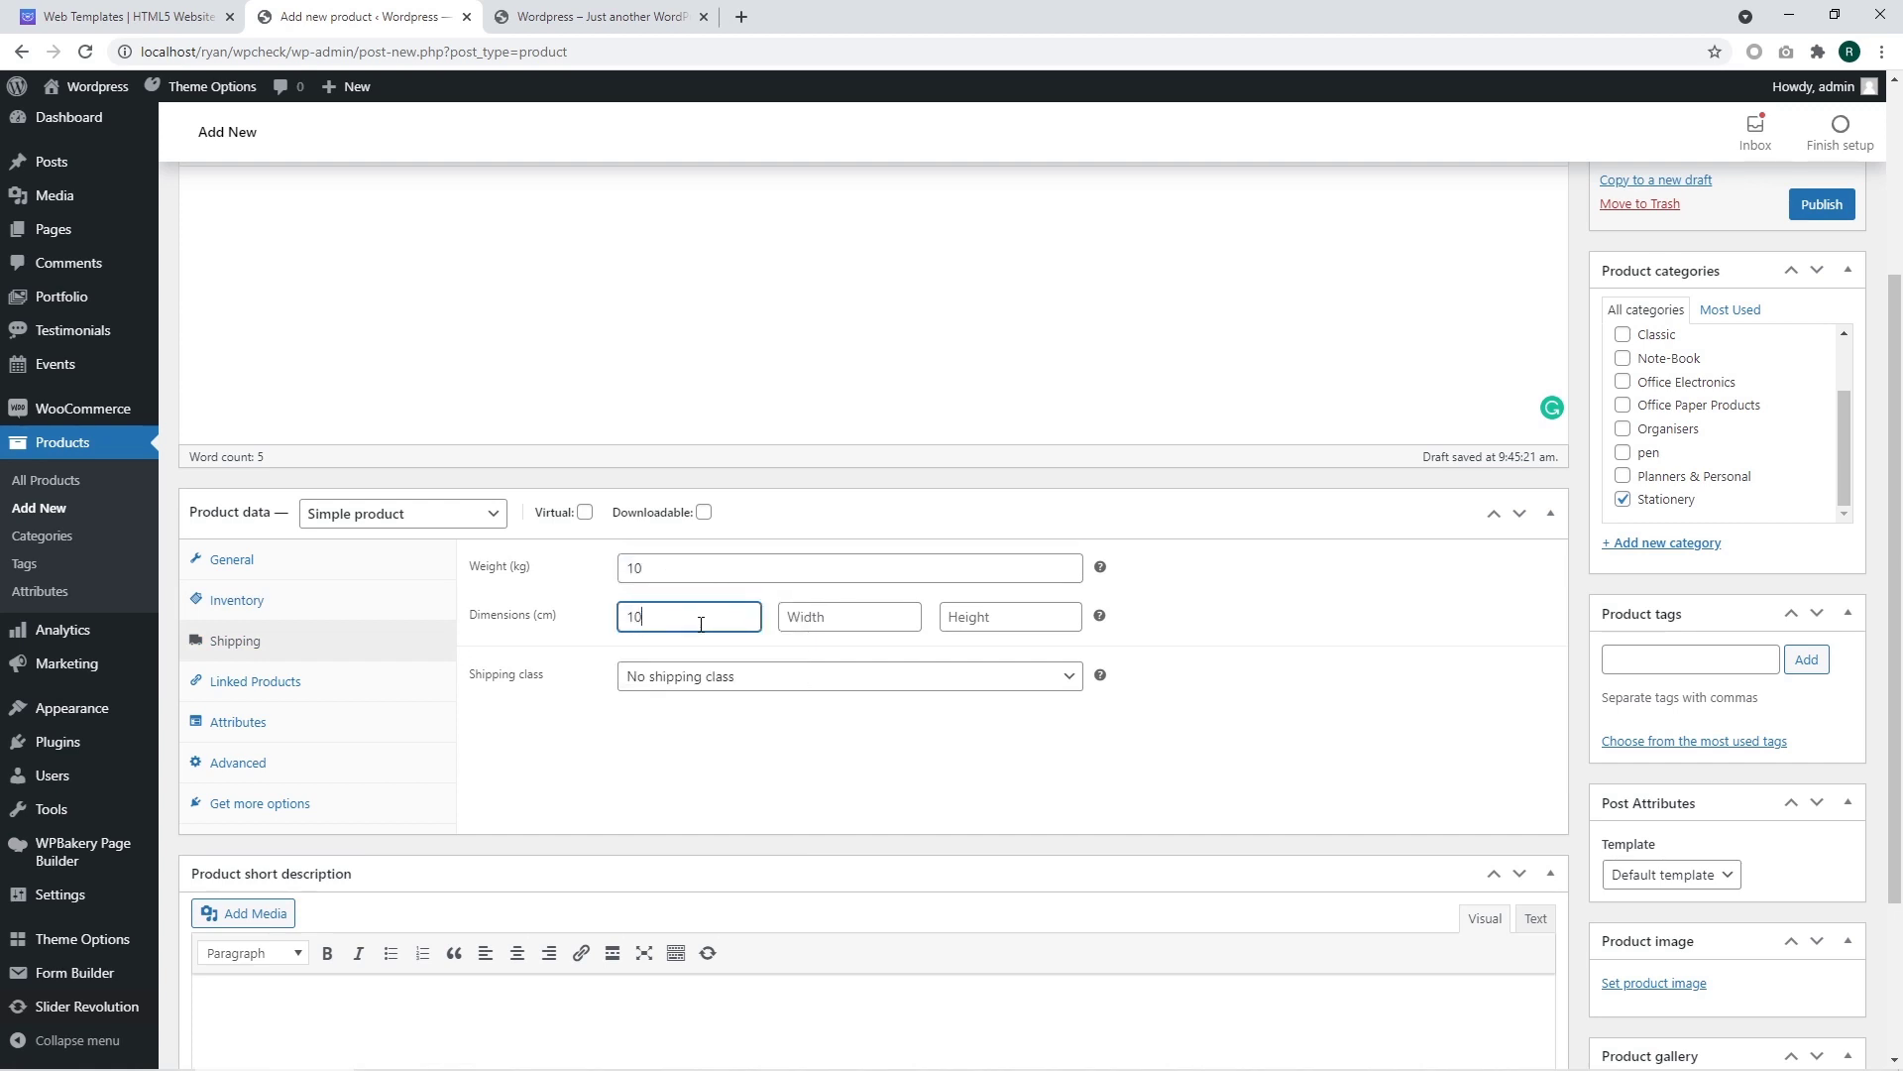
pyautogui.click(849, 623)
pyautogui.write('10')
pyautogui.click(1045, 619)
pyautogui.write('10')
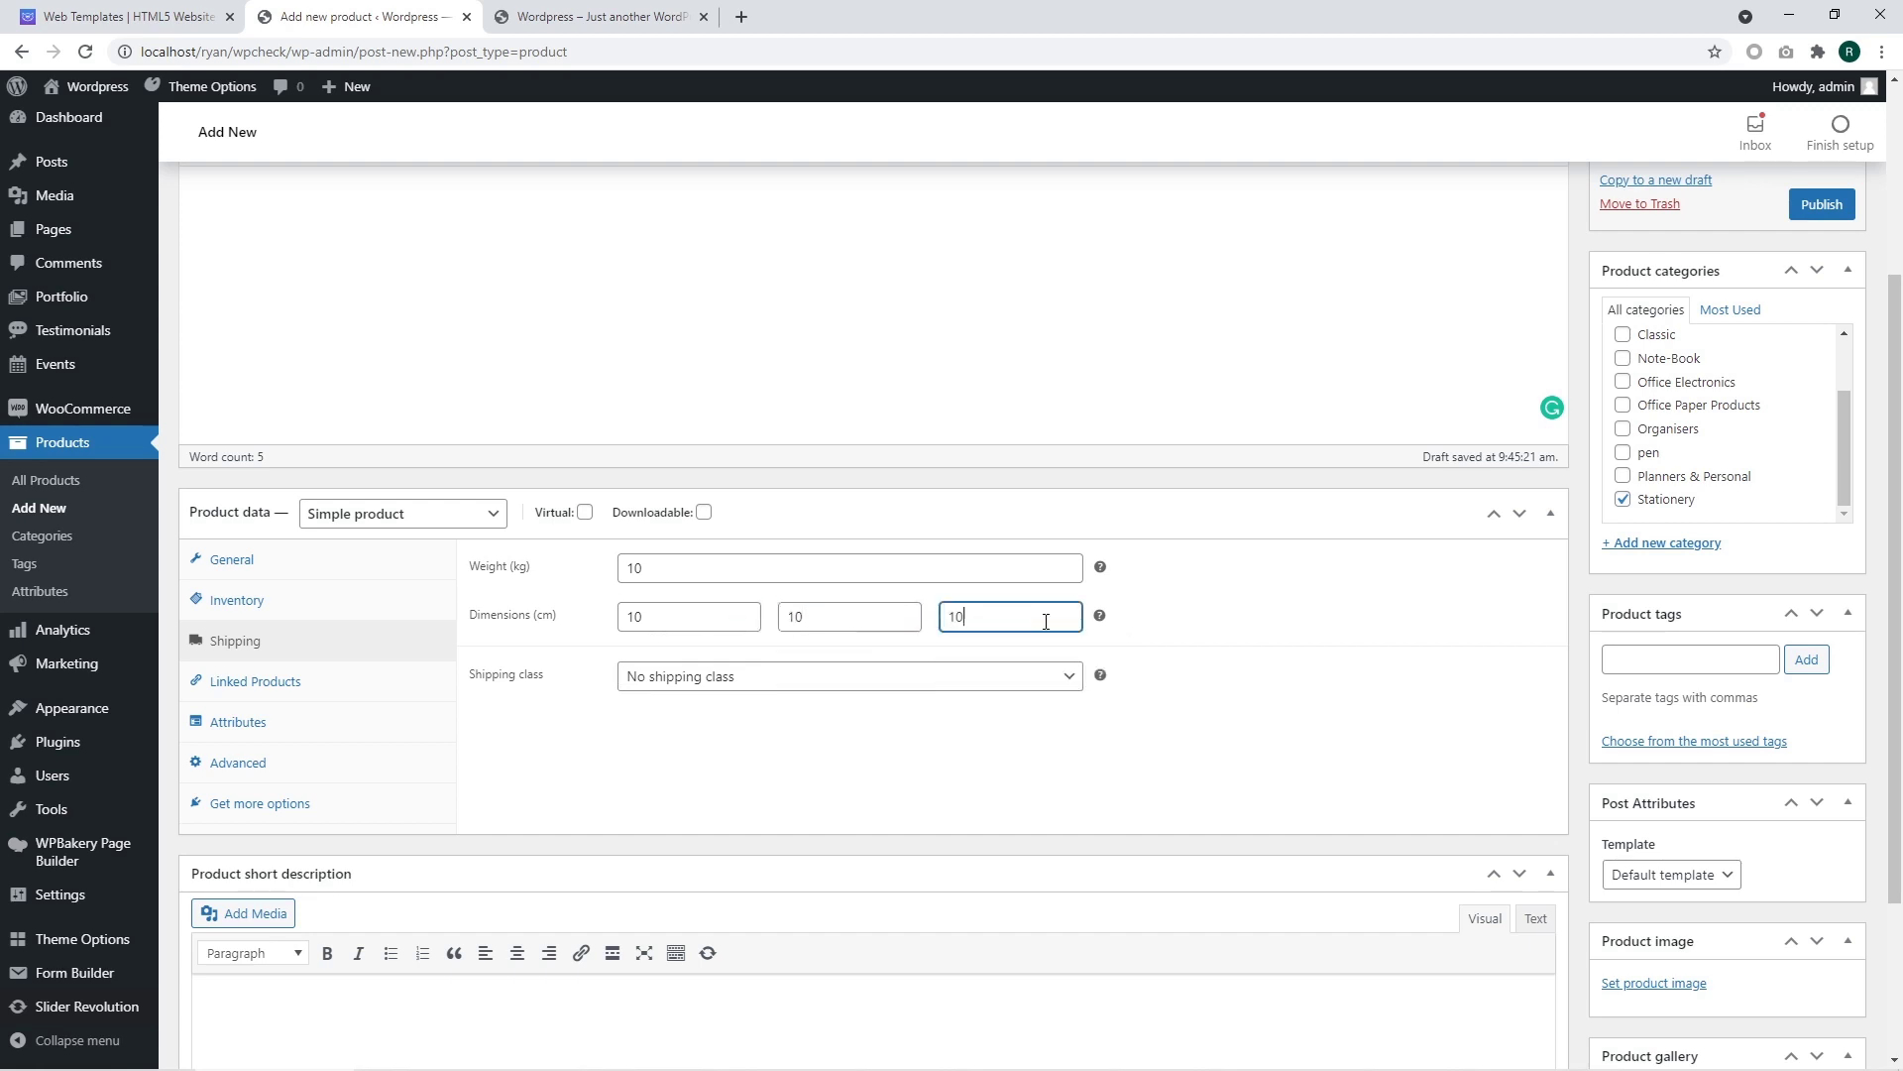
pyautogui.click(1183, 606)
# - Leave the shipping class set to No shipping class
pyautogui.click(762, 682)
pyautogui.click(762, 684)
pyautogui.click(1217, 708)
pyautogui.click(830, 678)
pyautogui.click(831, 678)
pyautogui.click(1226, 679)
pyautogui.click(309, 690)
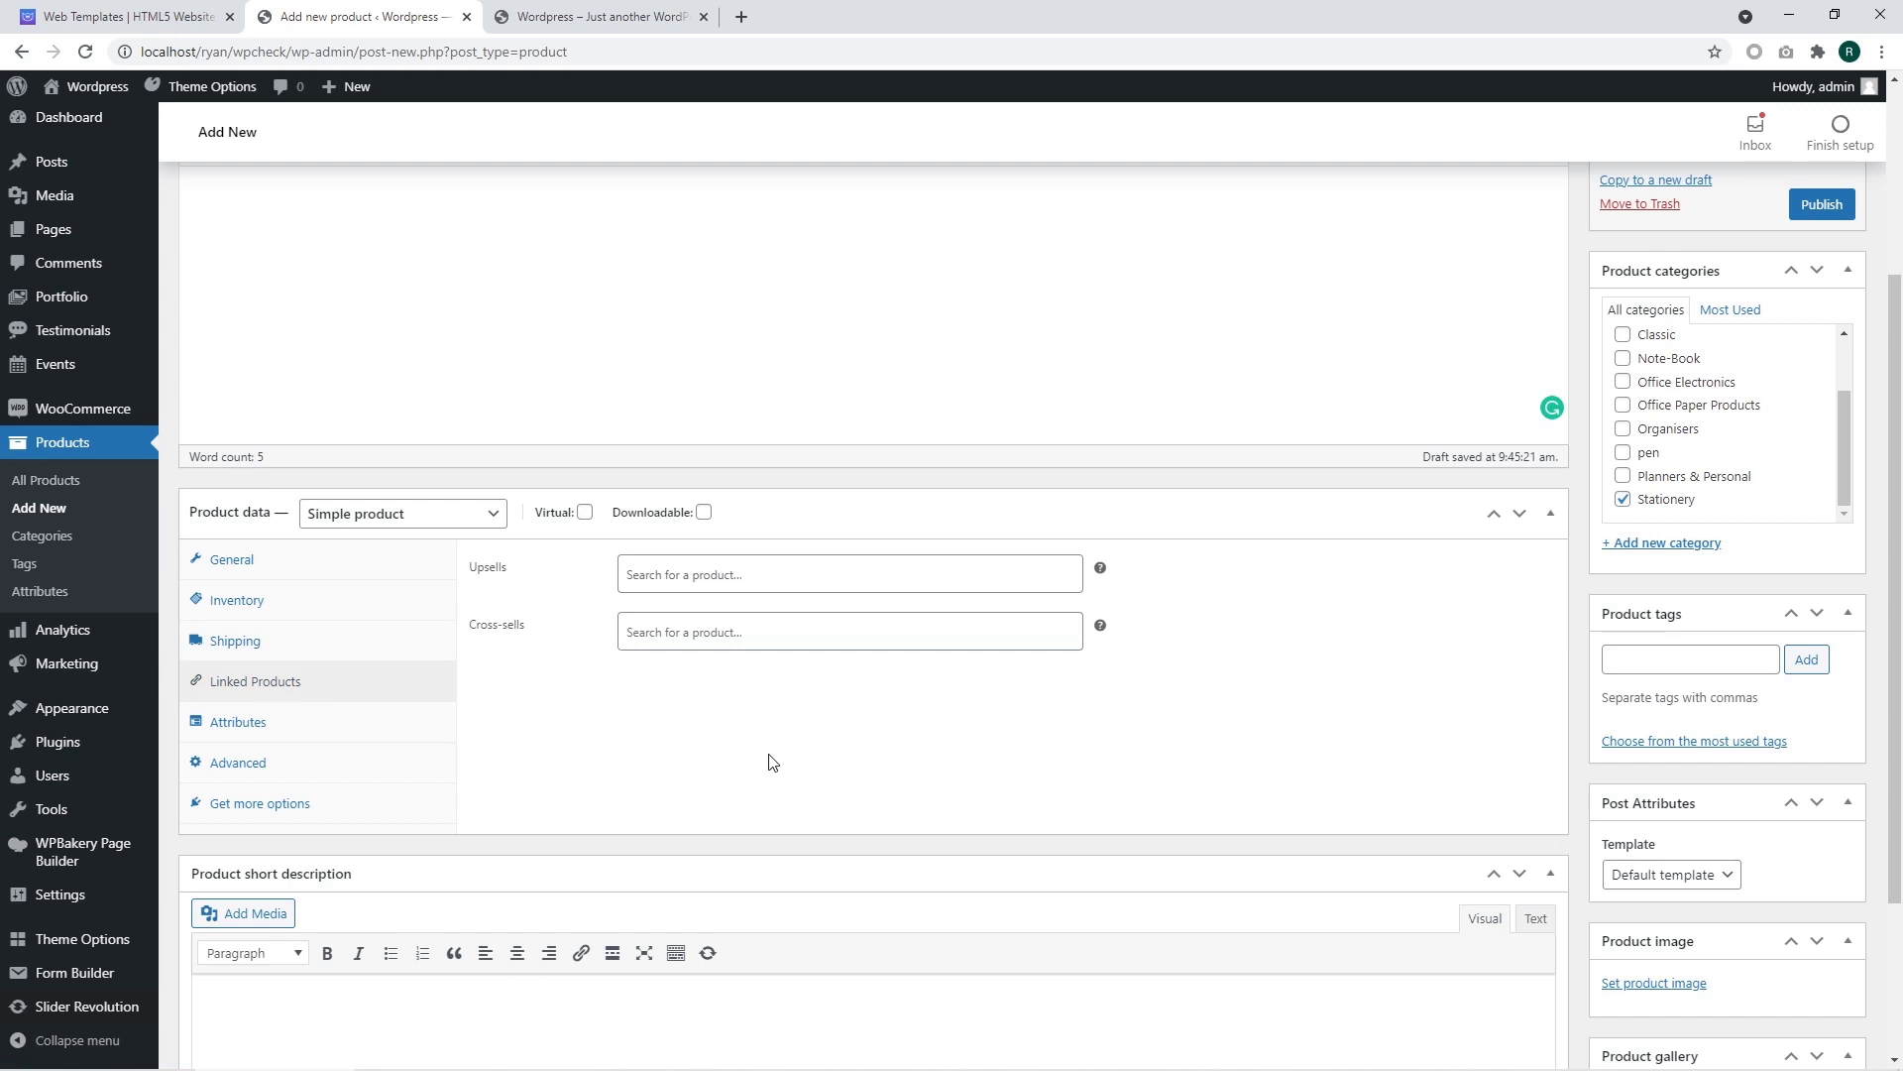
# - Add Pens & Refills and Basic Calculator as upsells by searching 'pen' and 'calc'
pyautogui.click(749, 561)
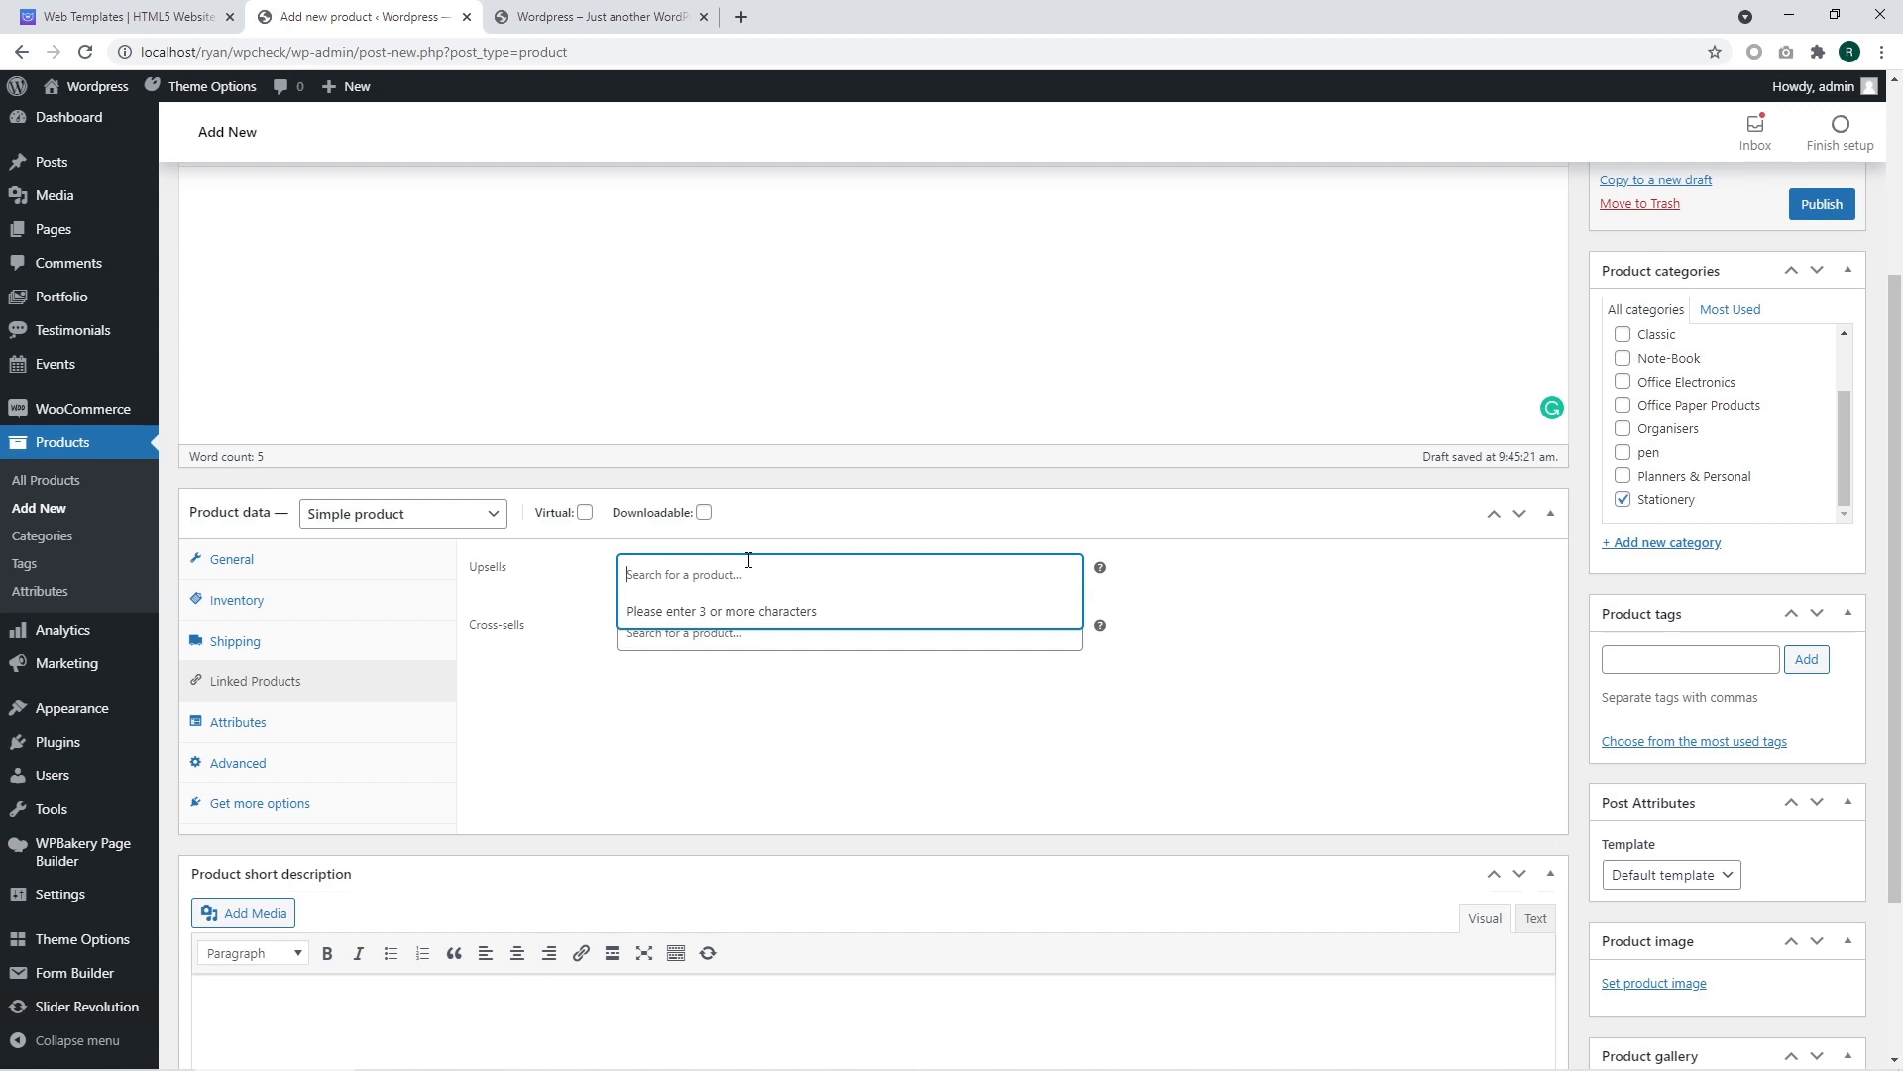
pyautogui.write('pen')
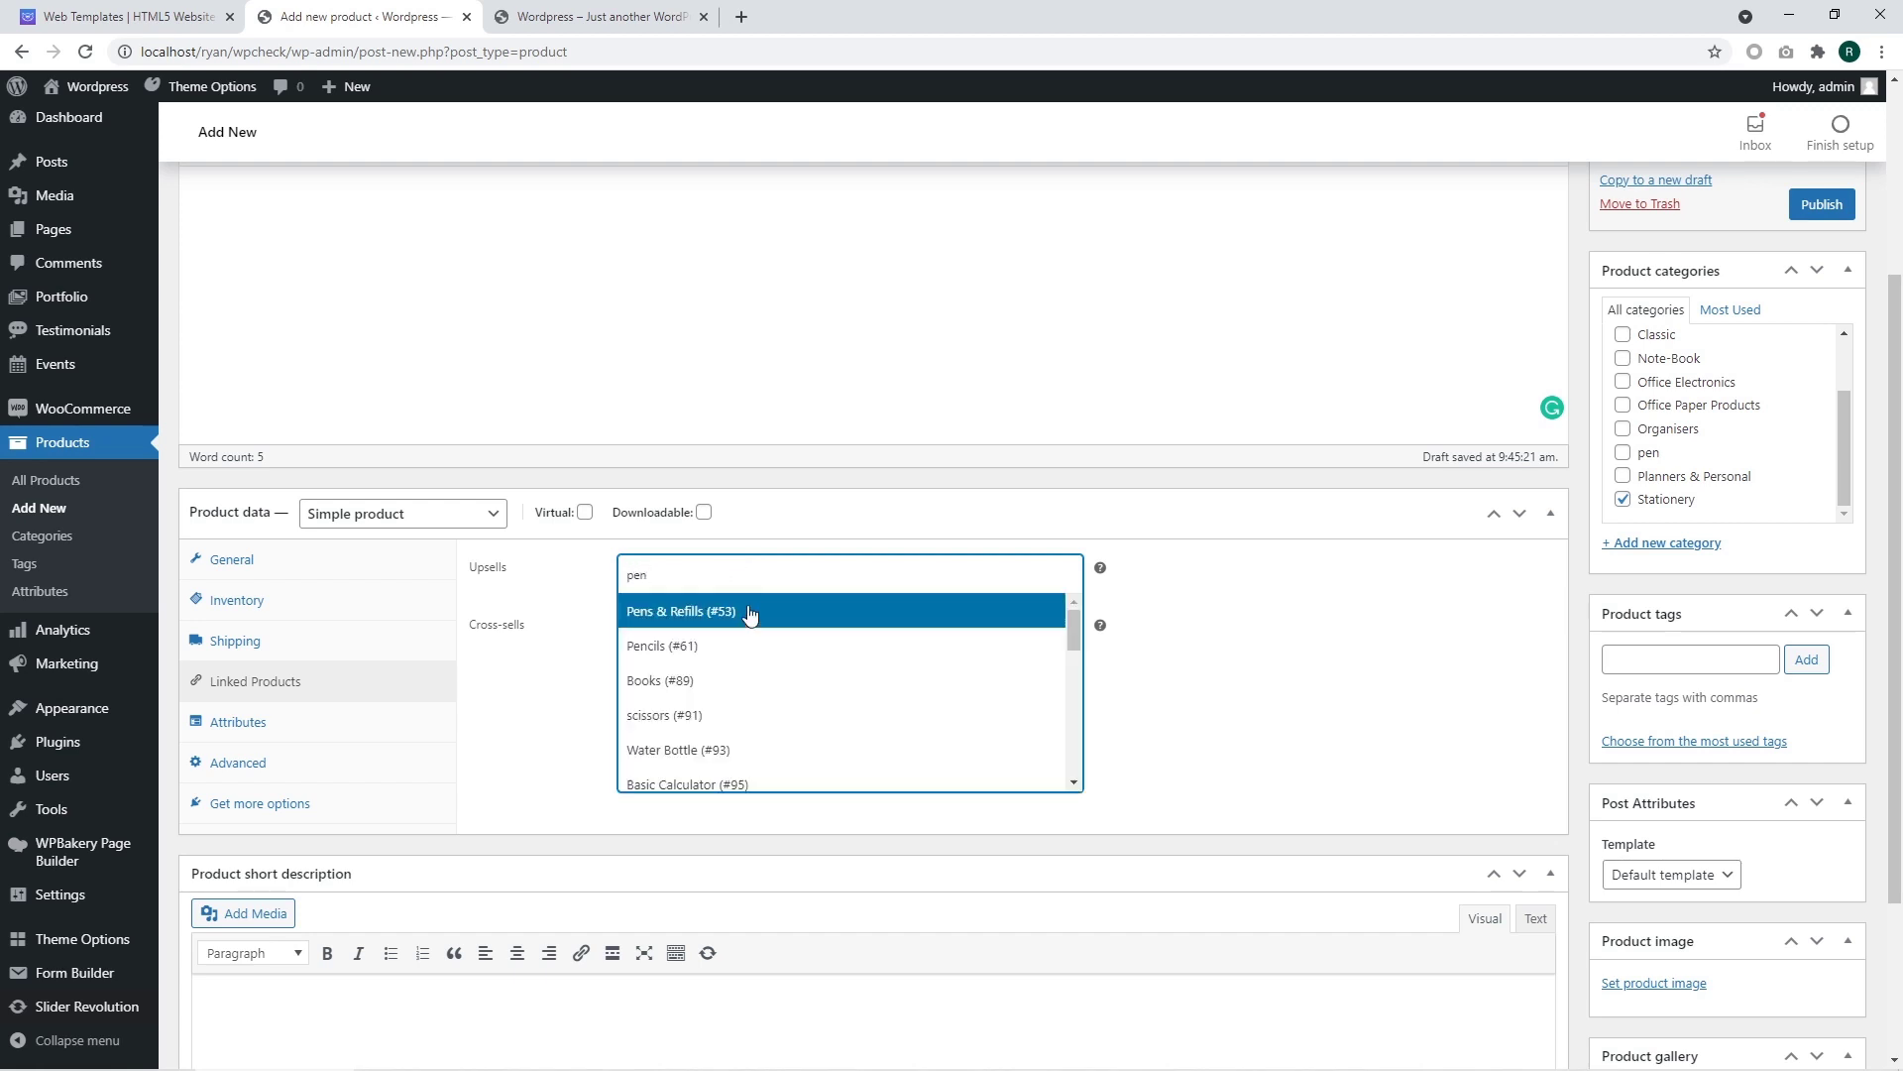
pyautogui.click(751, 612)
pyautogui.click(838, 569)
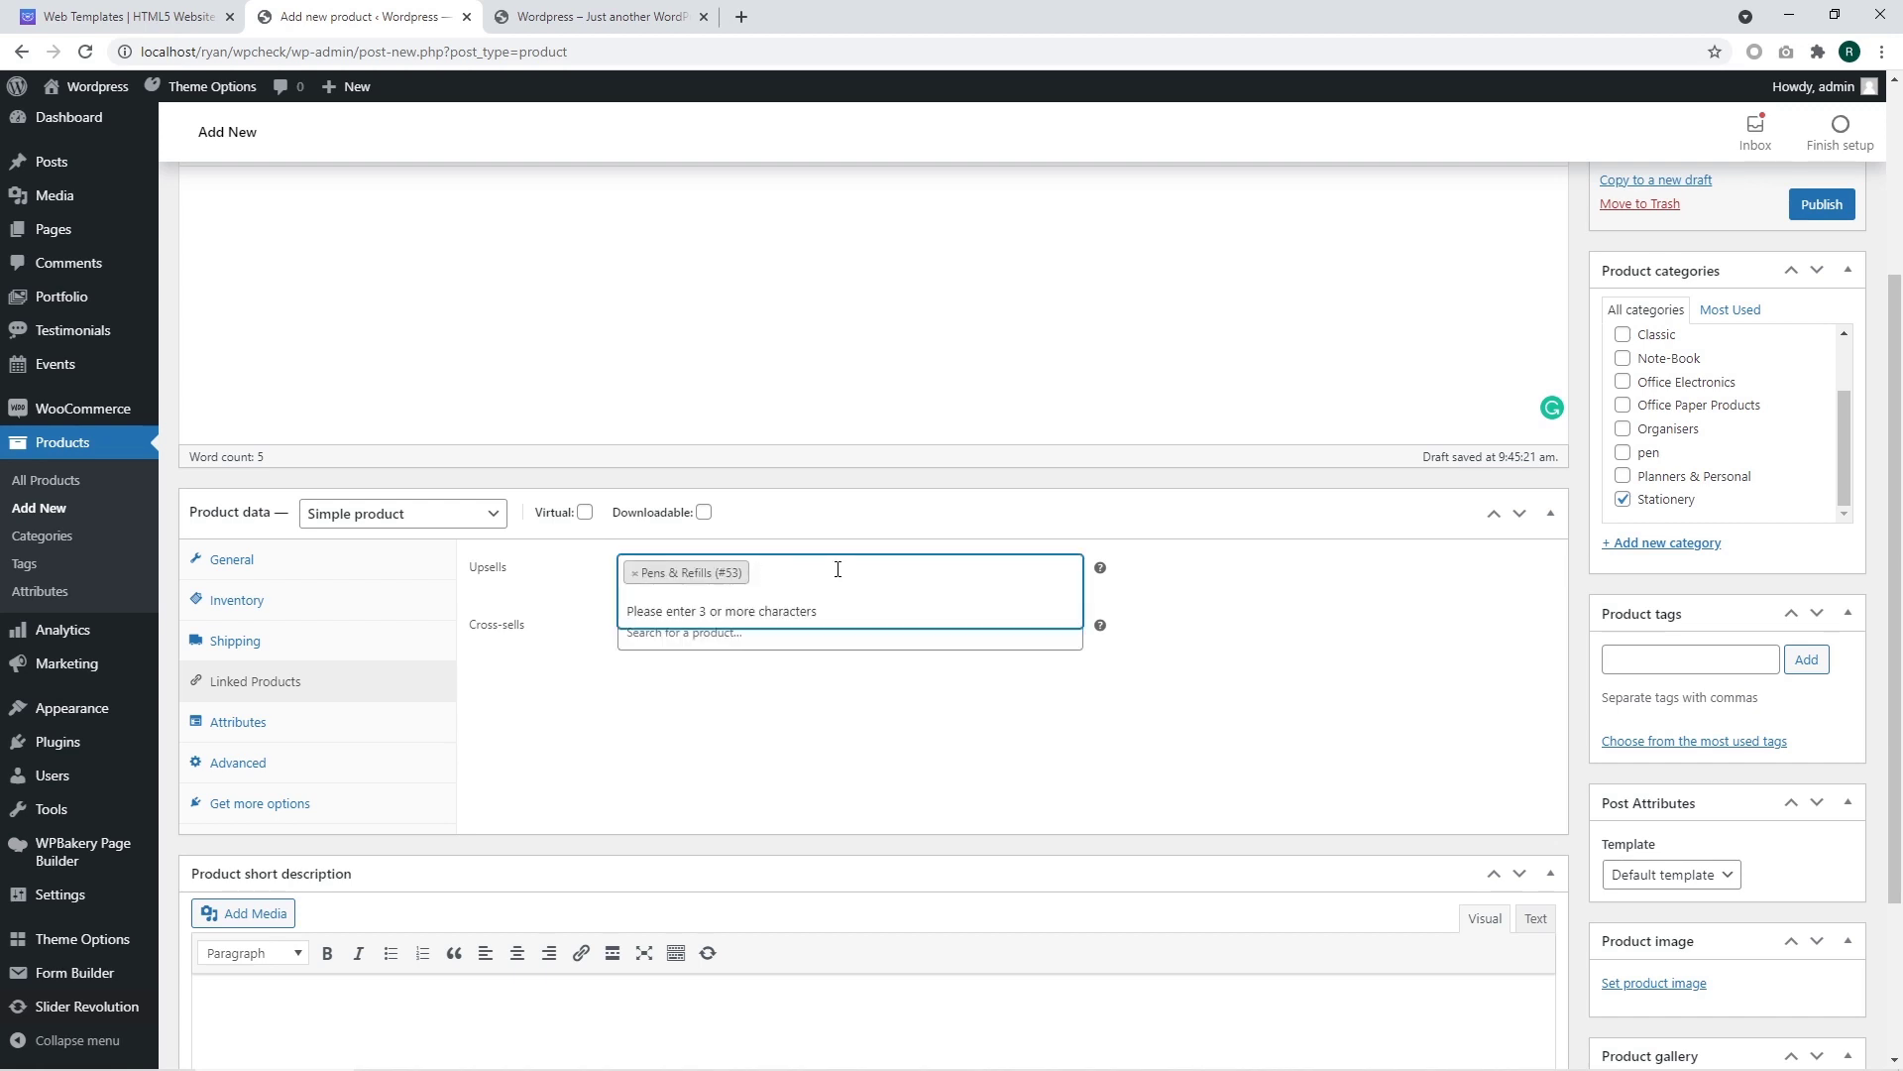
pyautogui.write('calc')
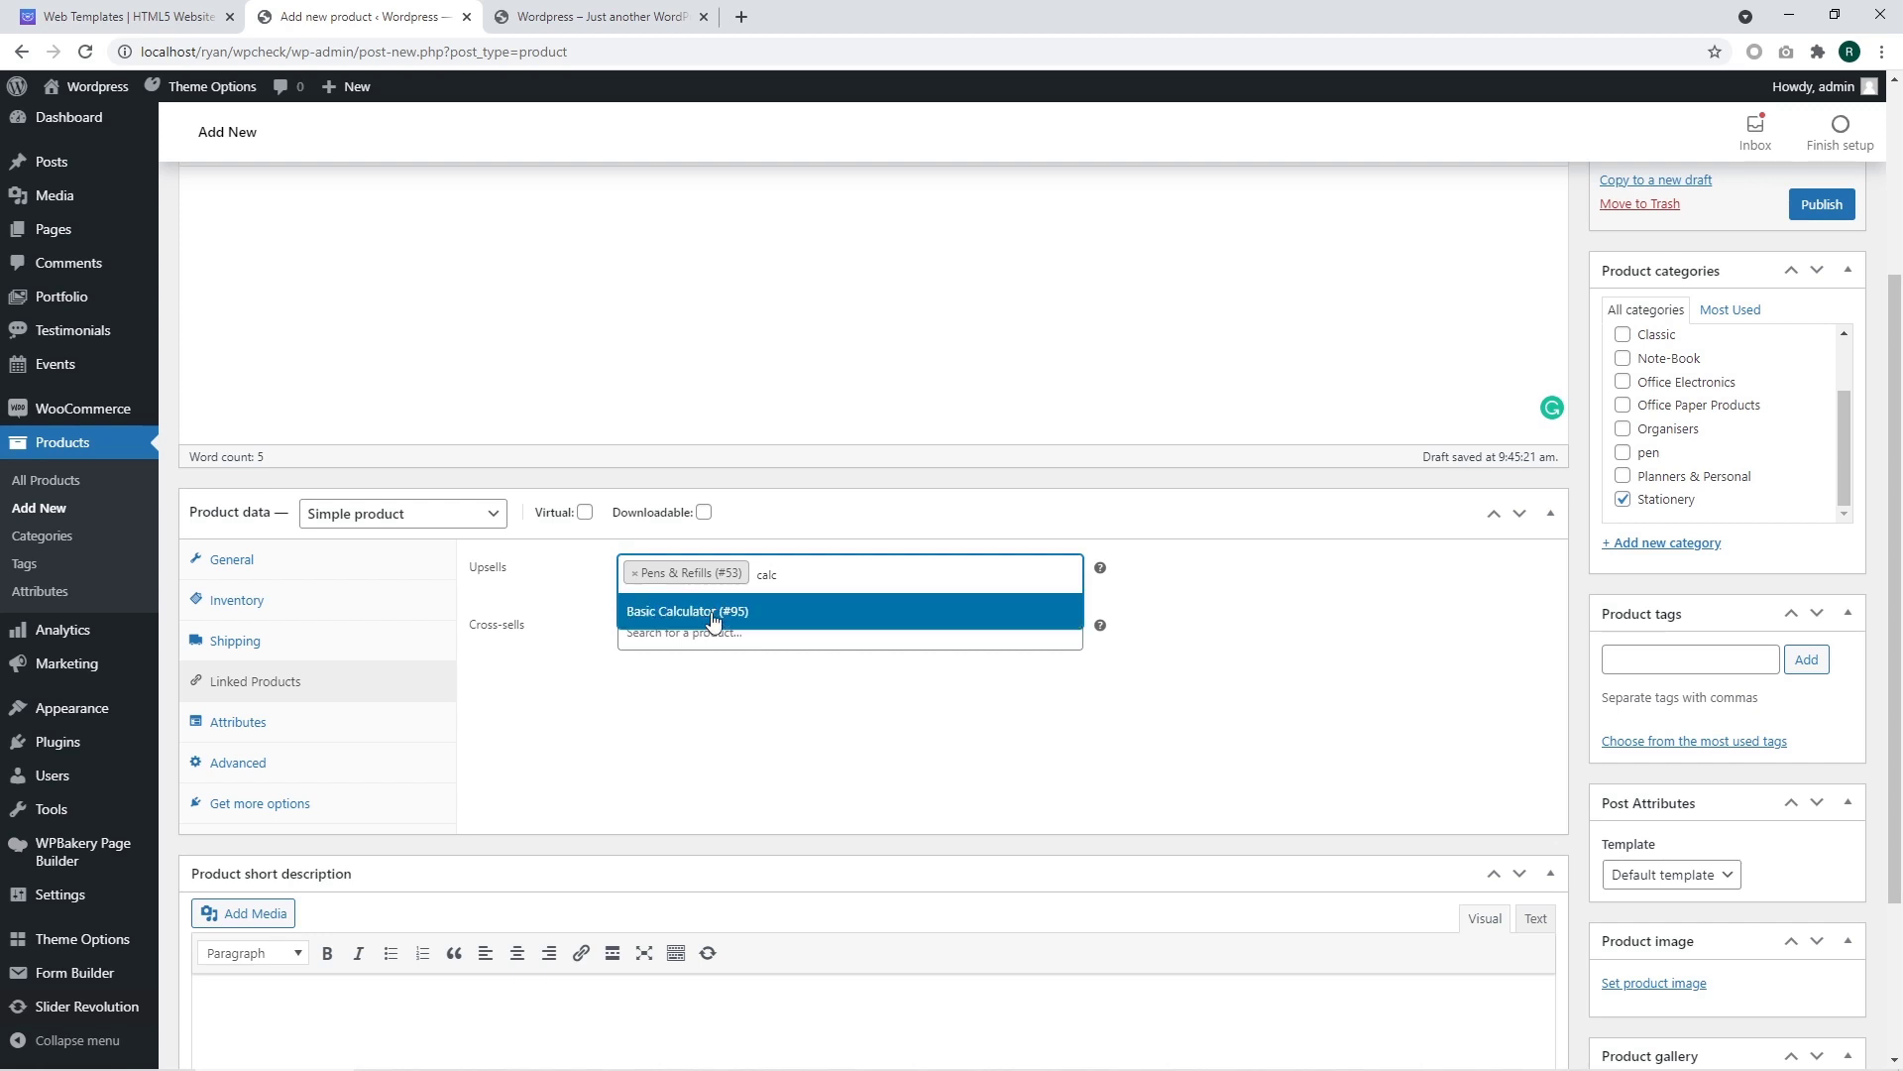
pyautogui.click(712, 615)
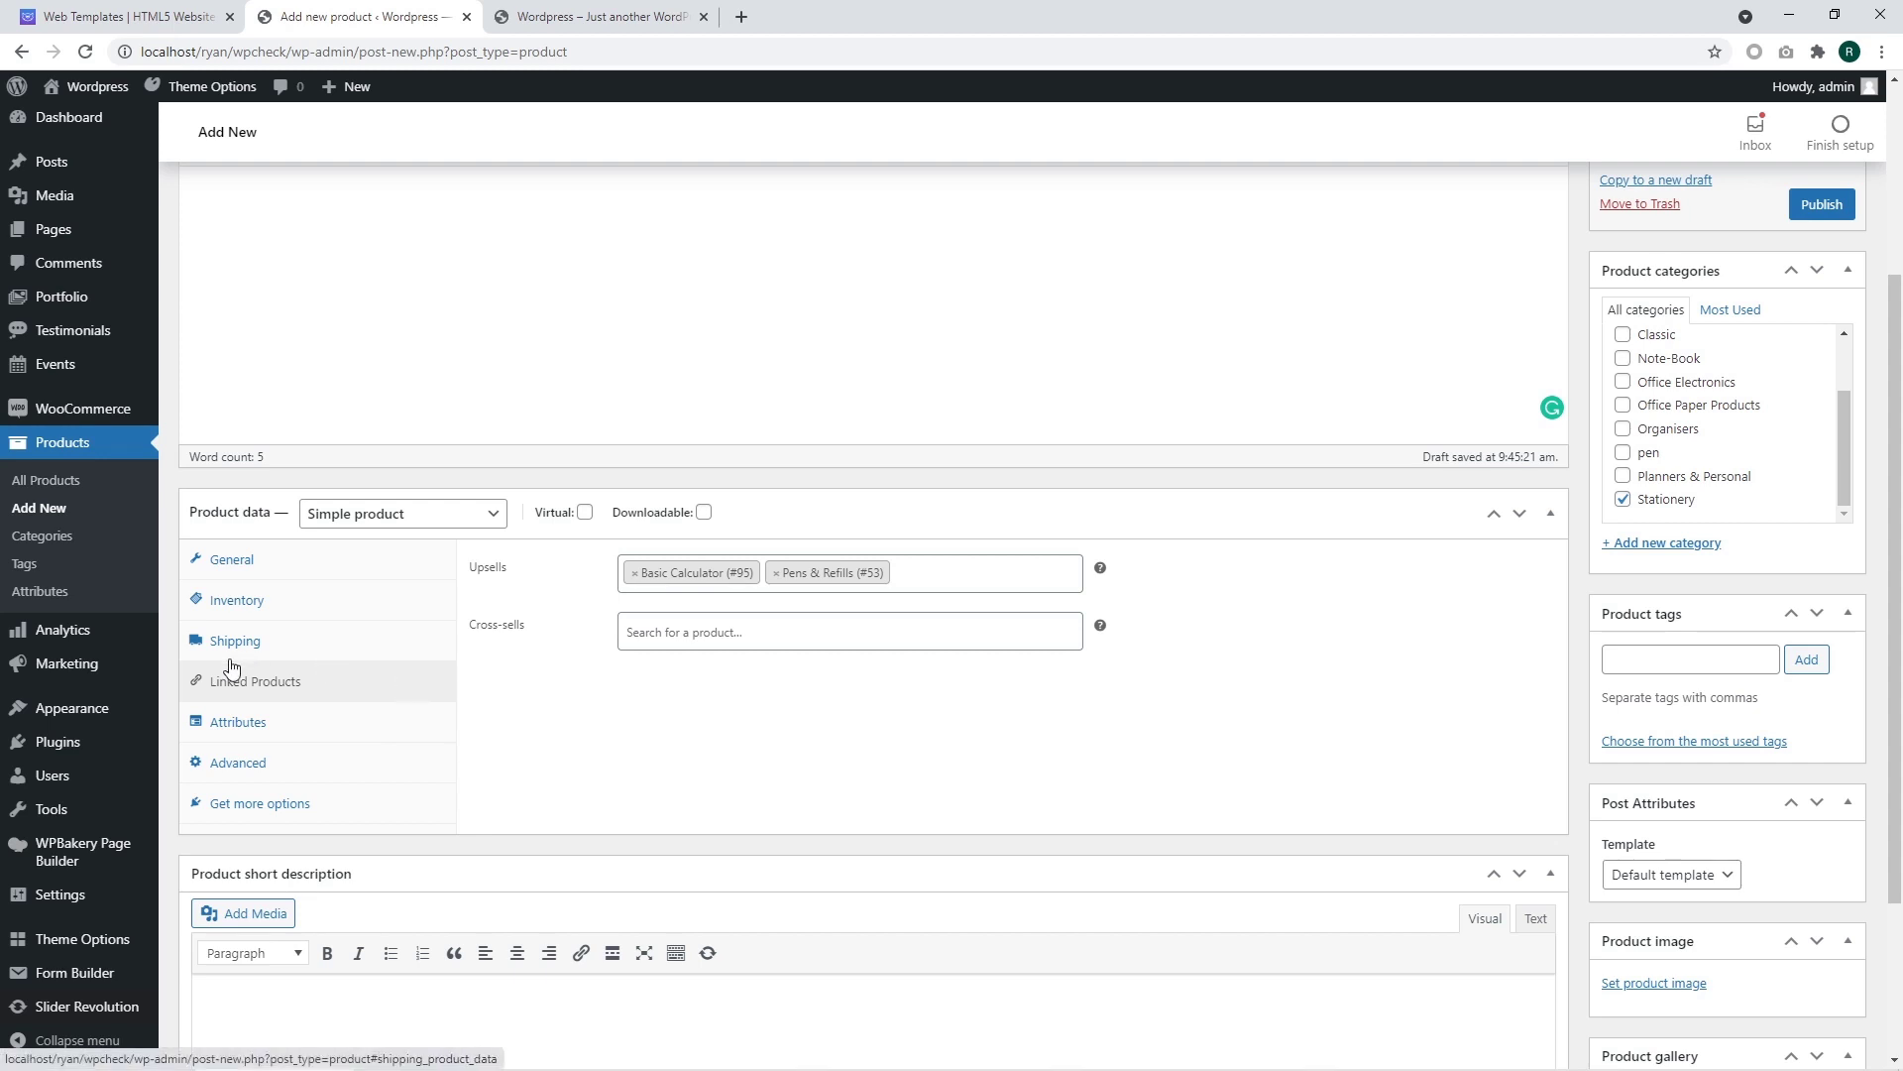
# - Check the Attributes tab, leaving the attribute type unchanged
pyautogui.click(232, 727)
pyautogui.click(617, 566)
pyautogui.click(616, 567)
pyautogui.click(744, 662)
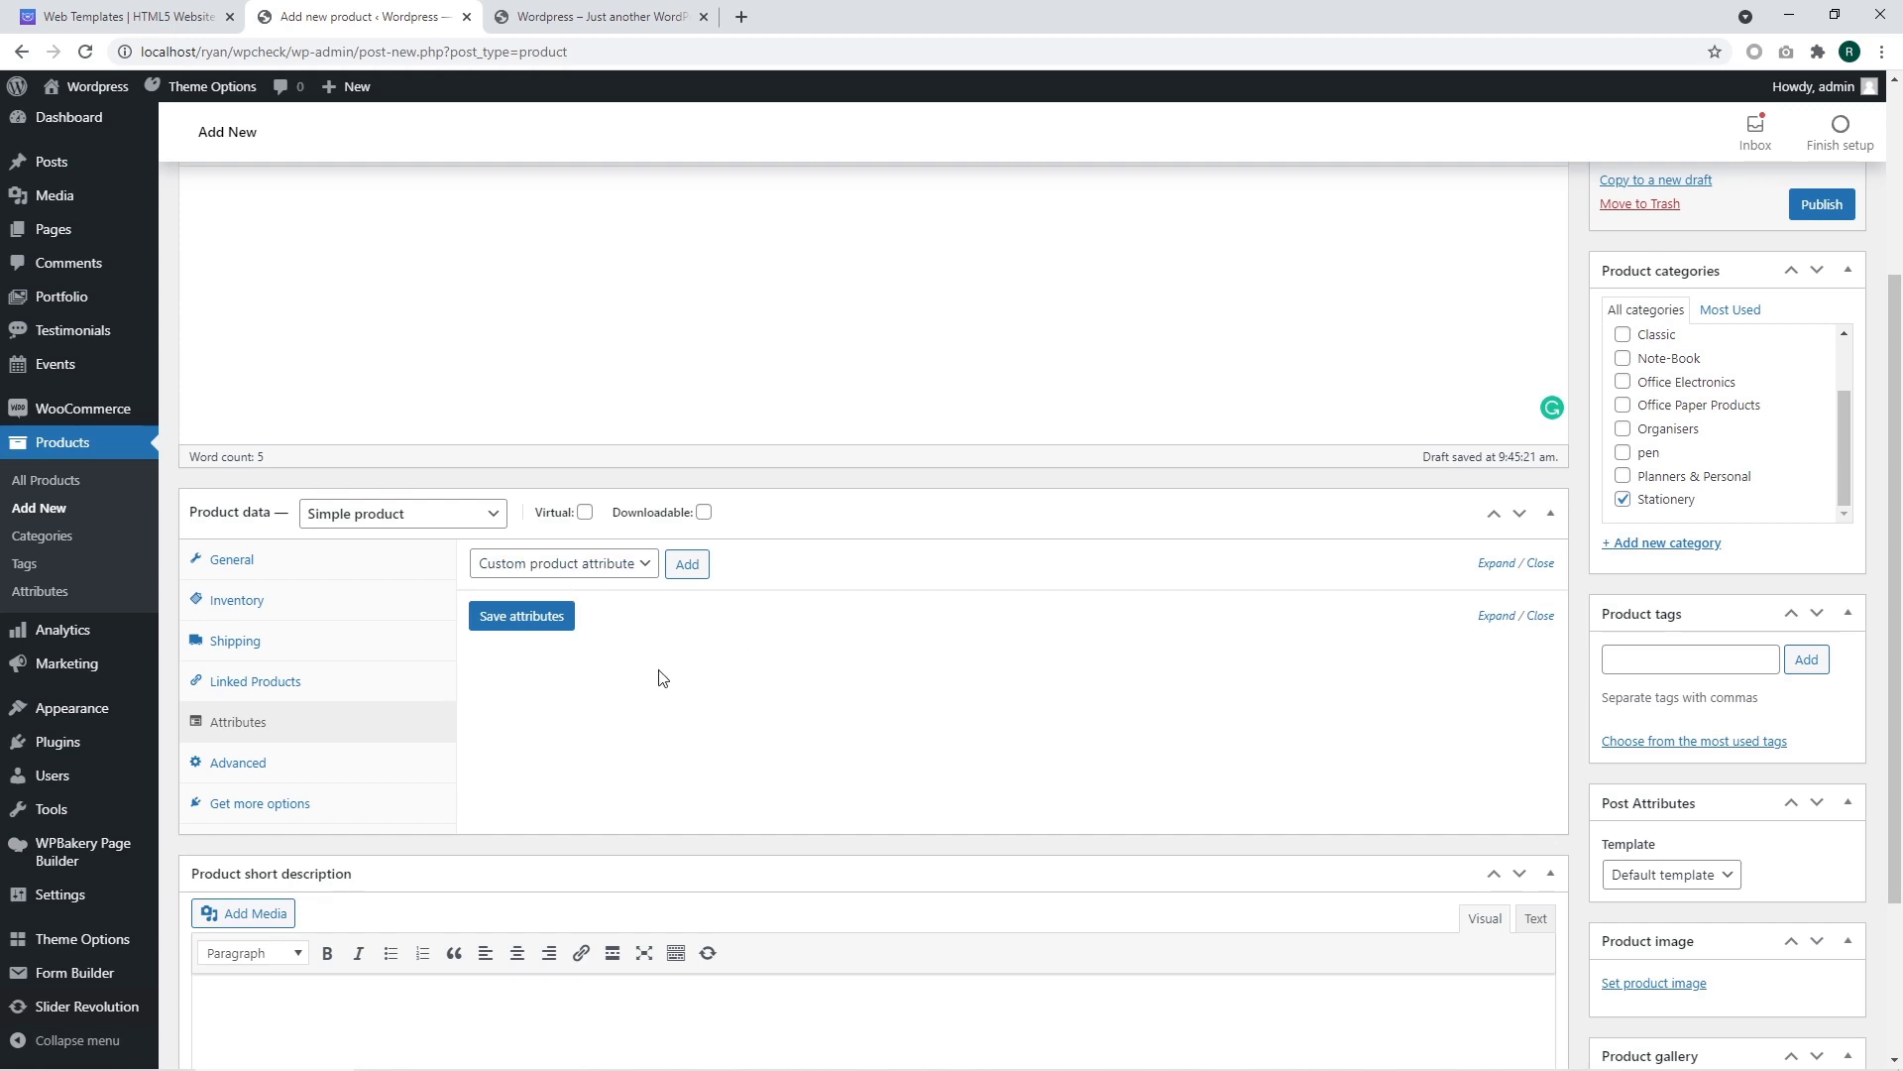
# - On the Advanced tab keep Enable reviews ticked and show the Get more options extensions
pyautogui.click(250, 764)
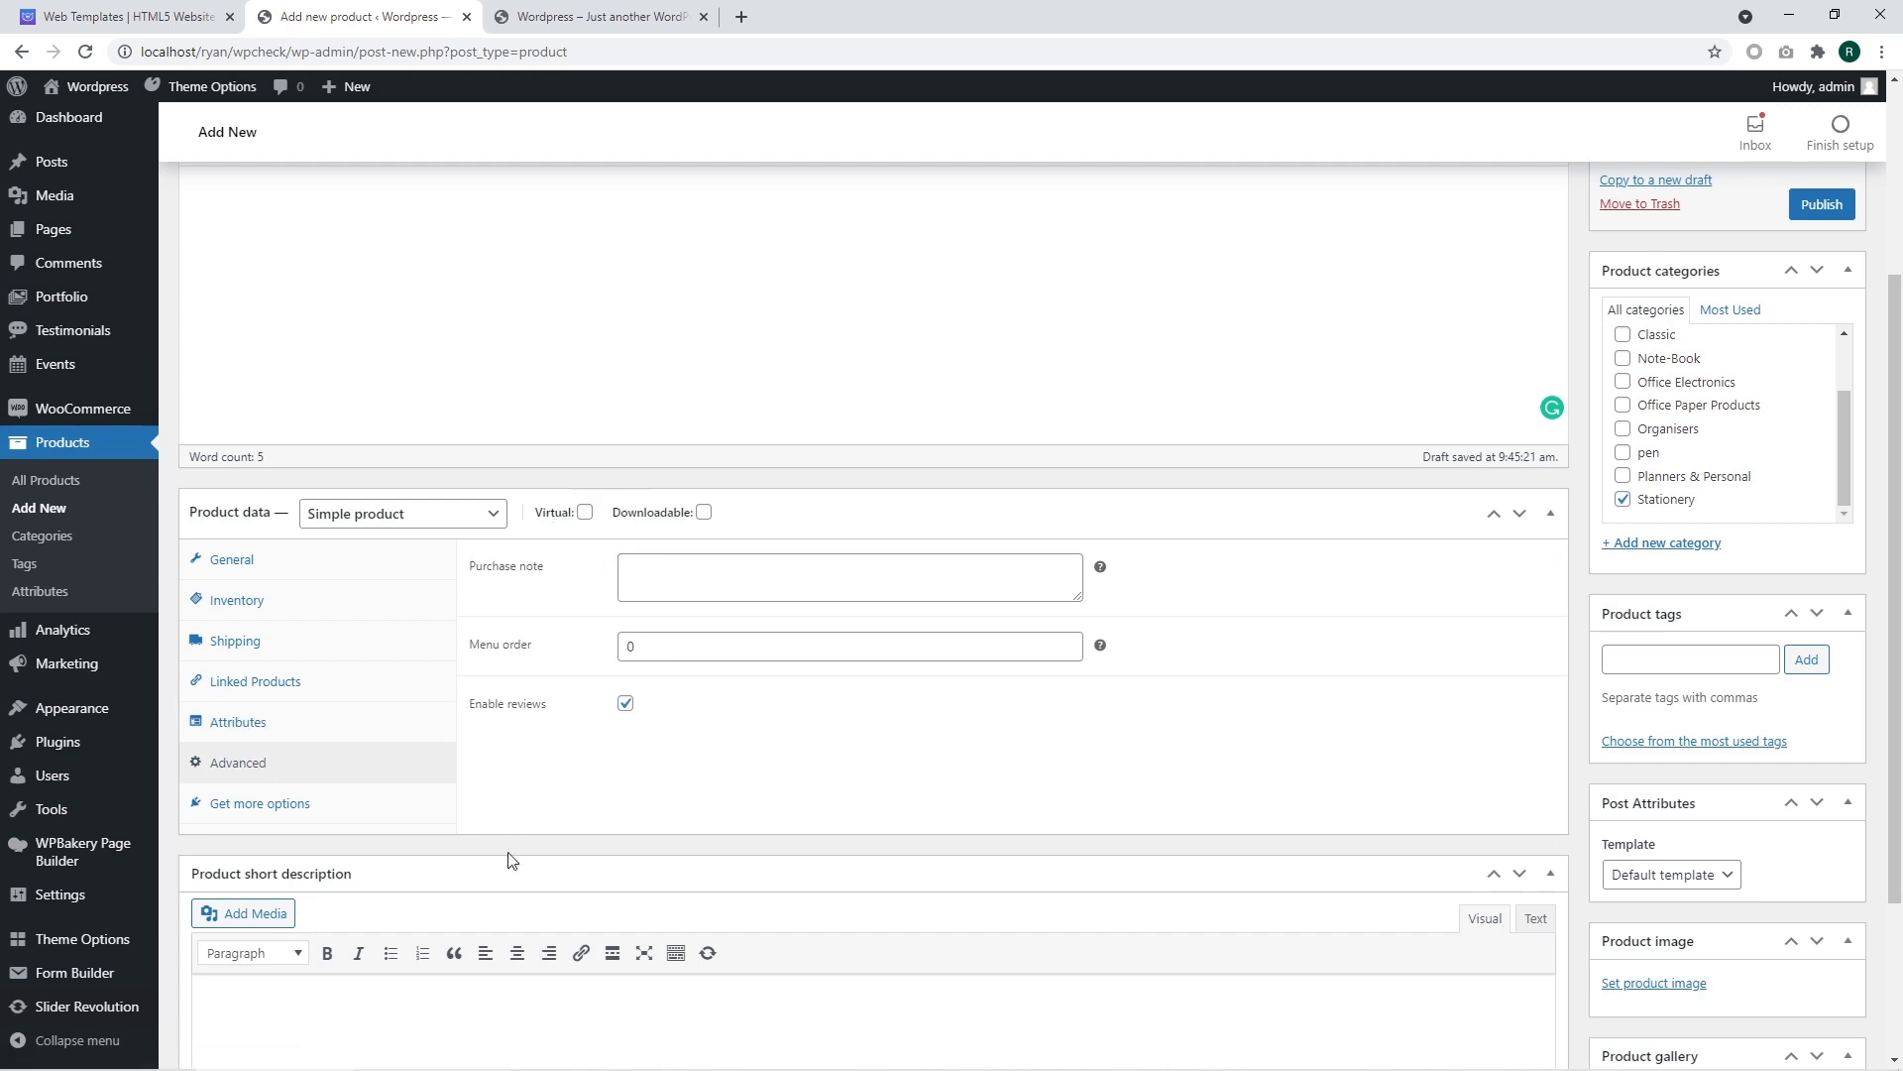
pyautogui.click(748, 571)
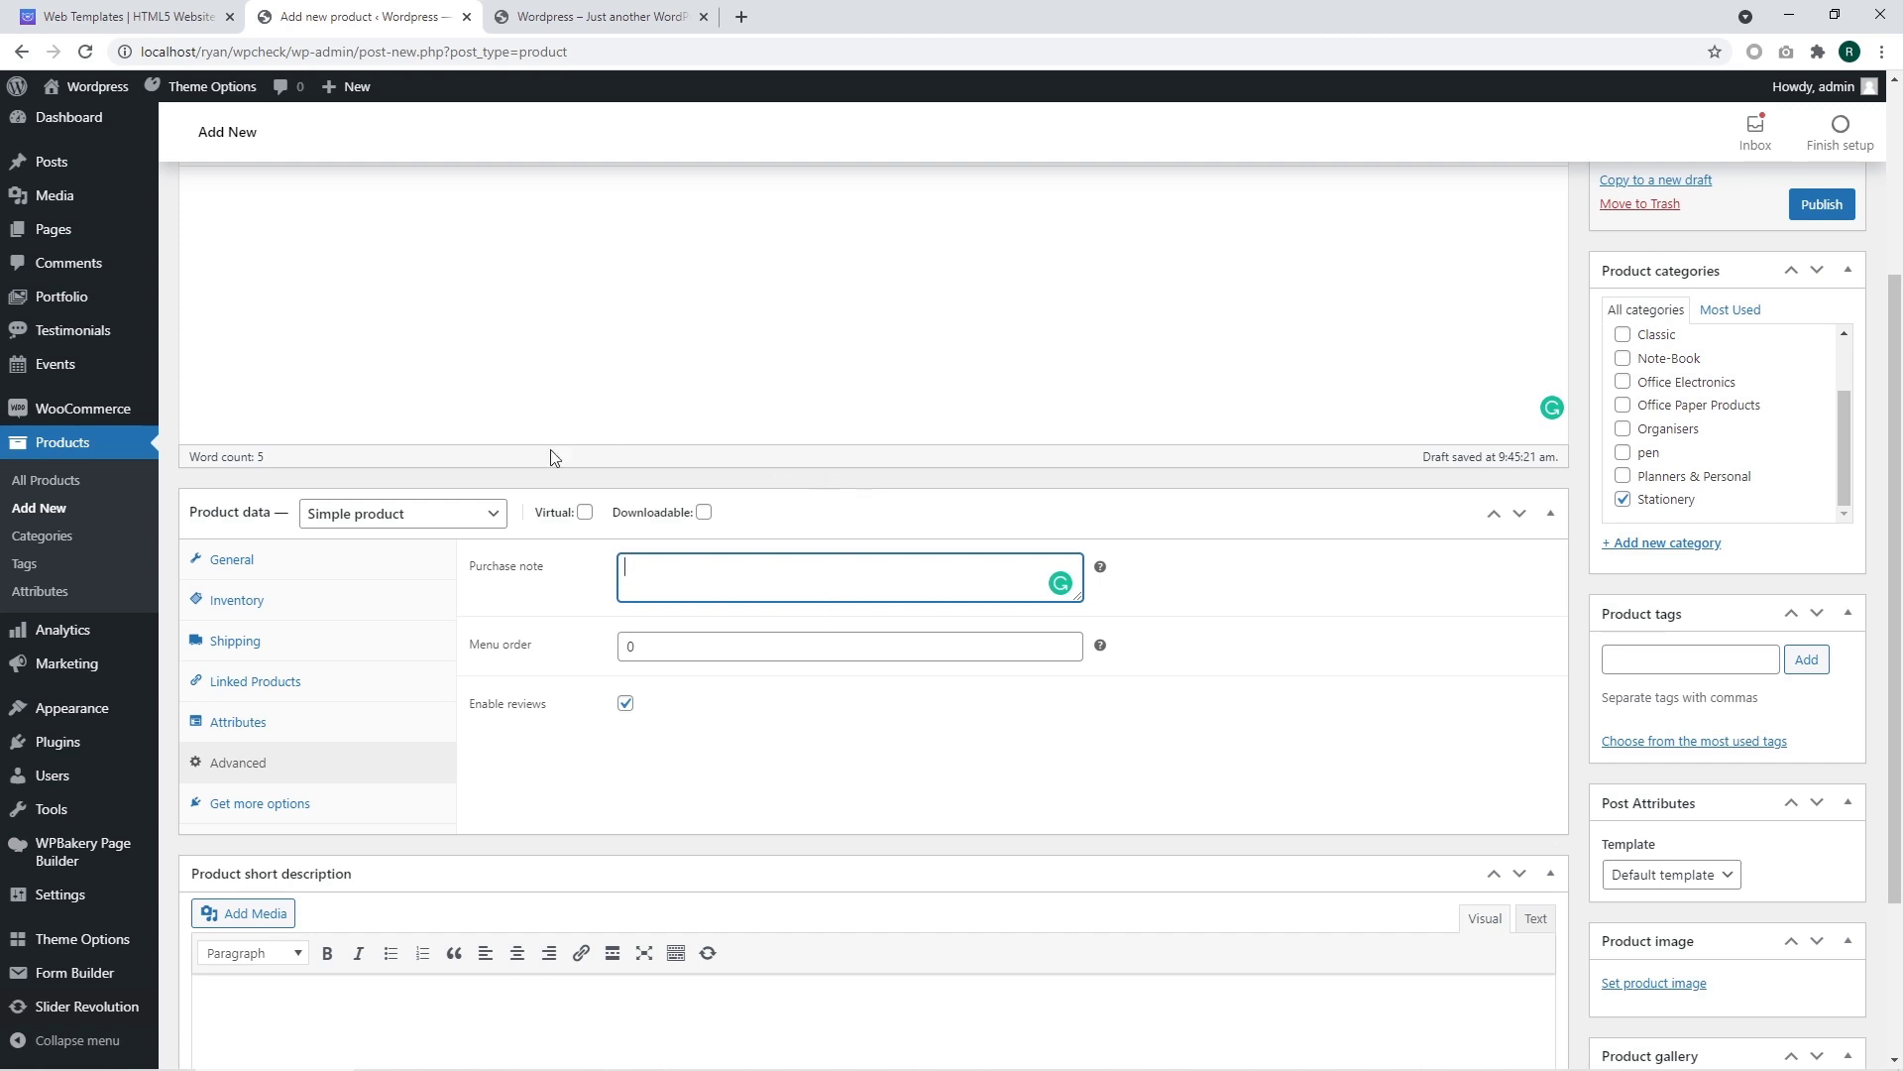
pyautogui.click(626, 704)
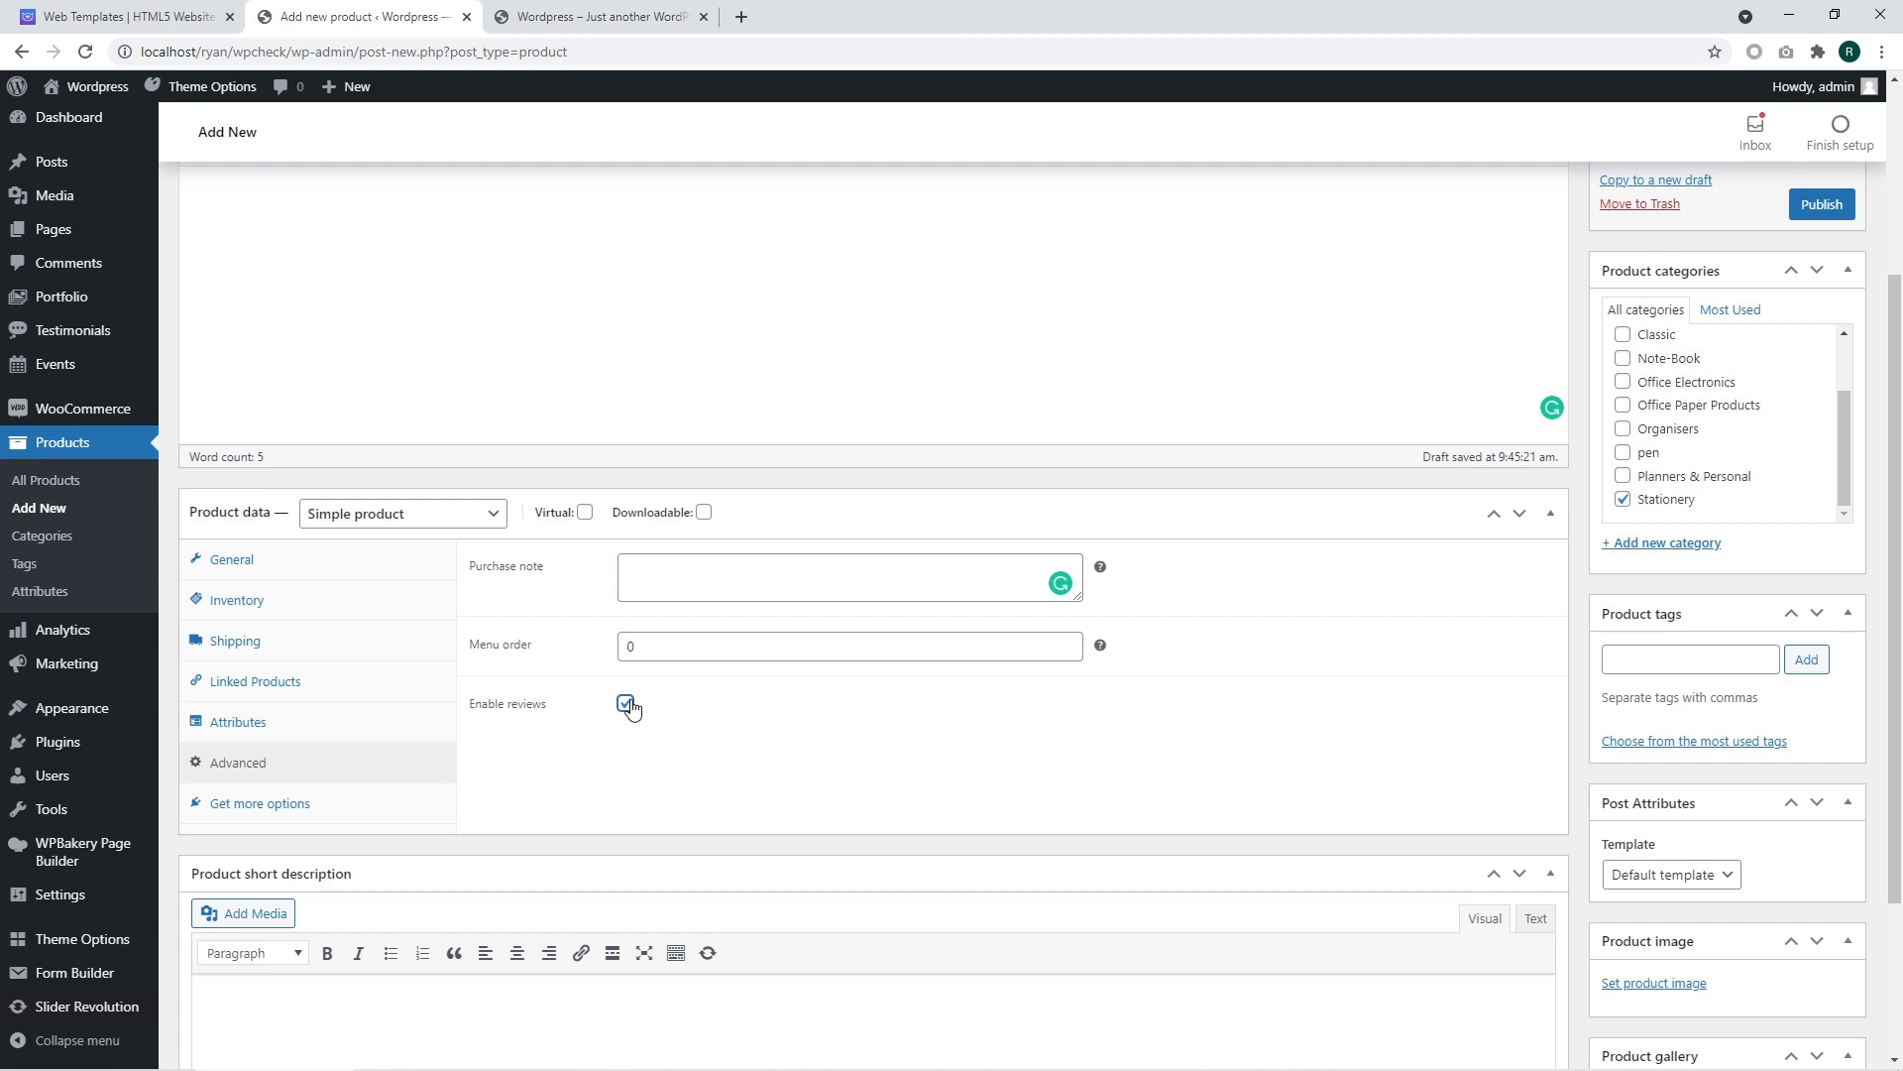
pyautogui.scroll(-2, 828, 736)
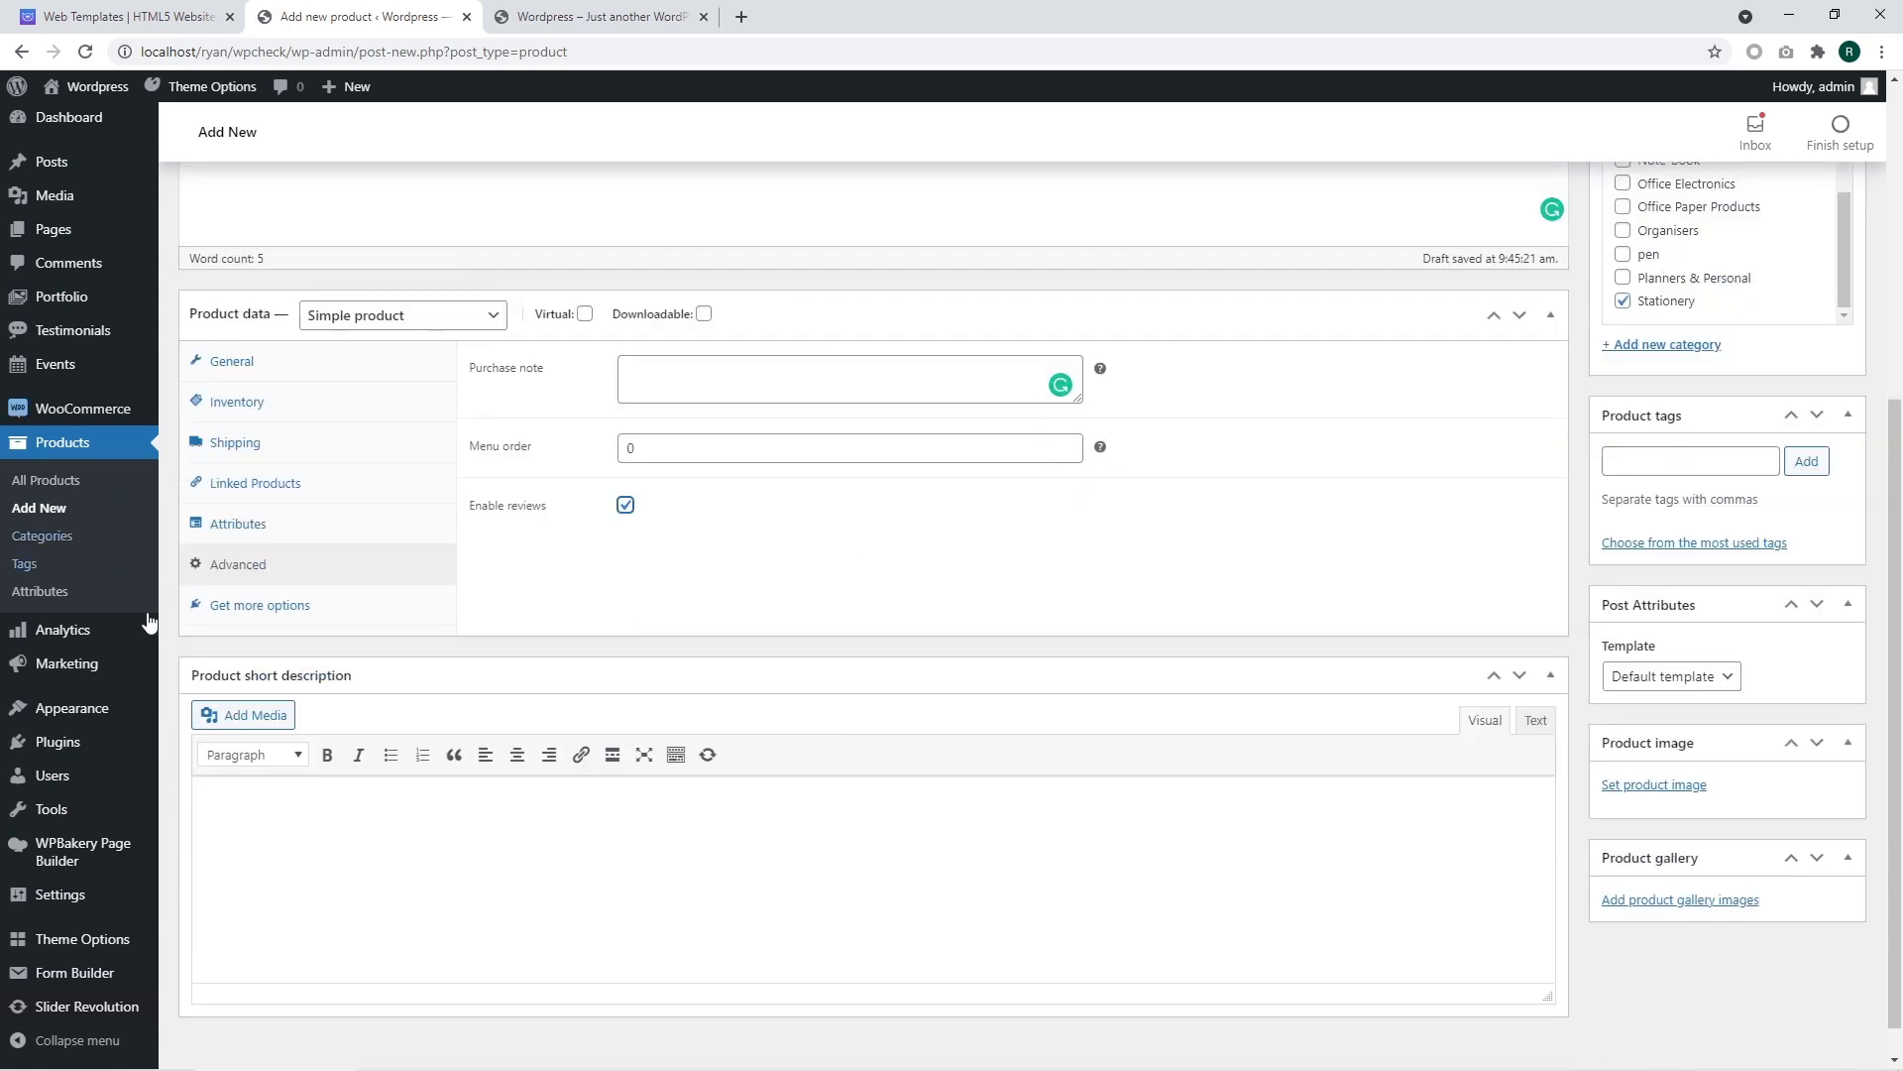
pyautogui.click(270, 605)
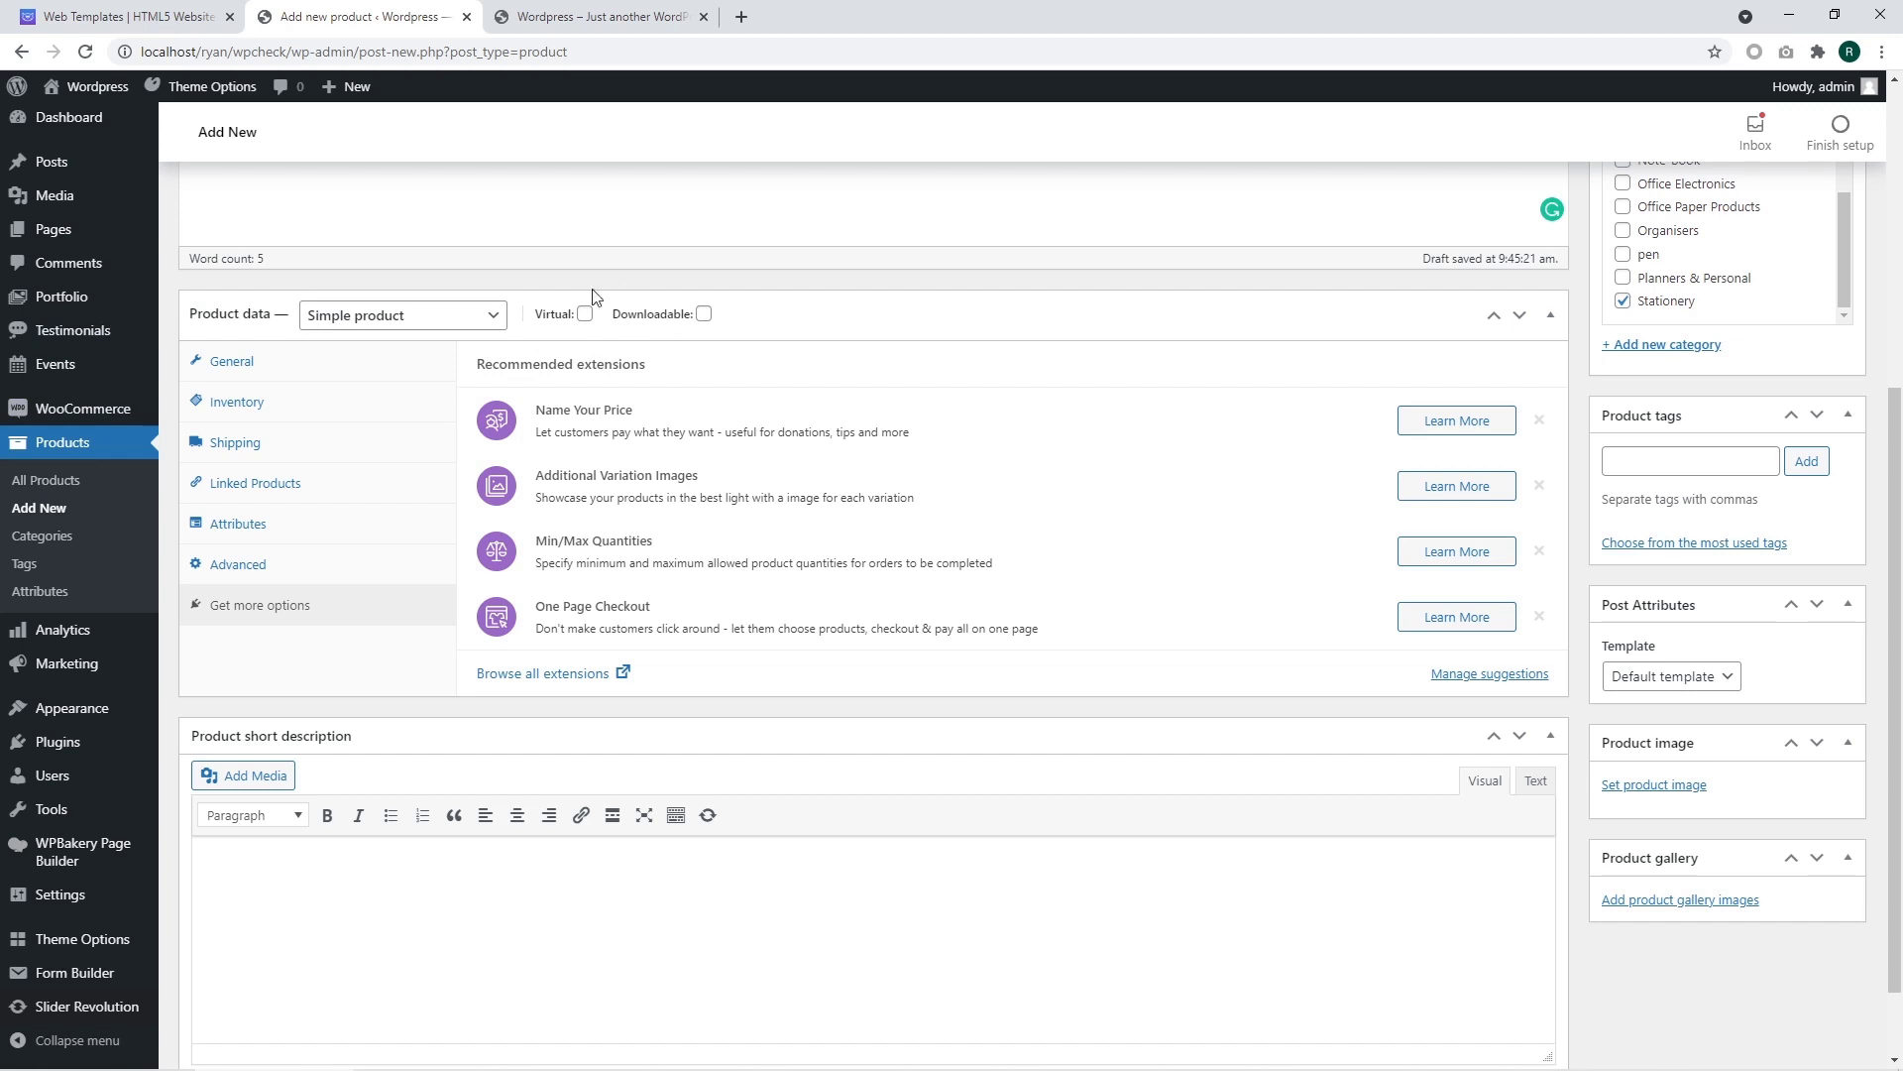
# - Type 'Sample description of the product (short).' into the Product short description editor
pyautogui.click(270, 565)
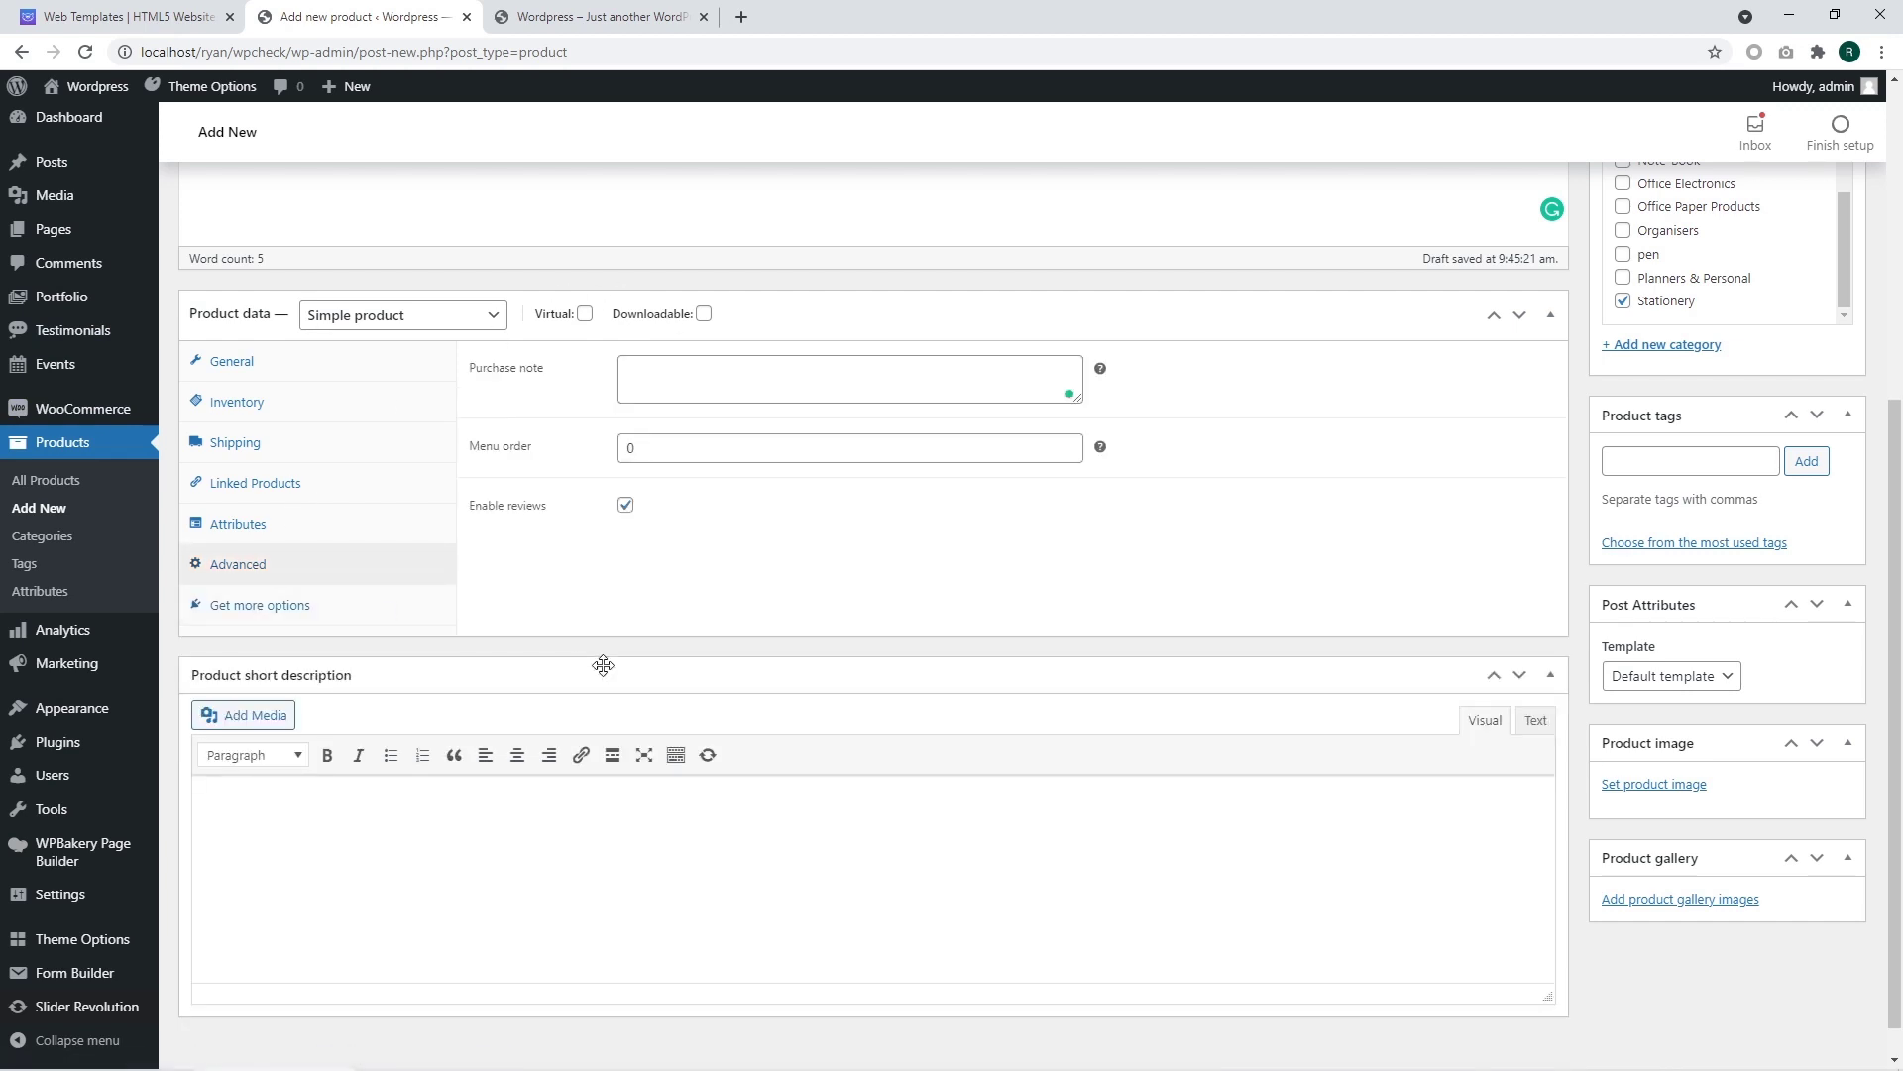
pyautogui.scroll(-1, 595, 655)
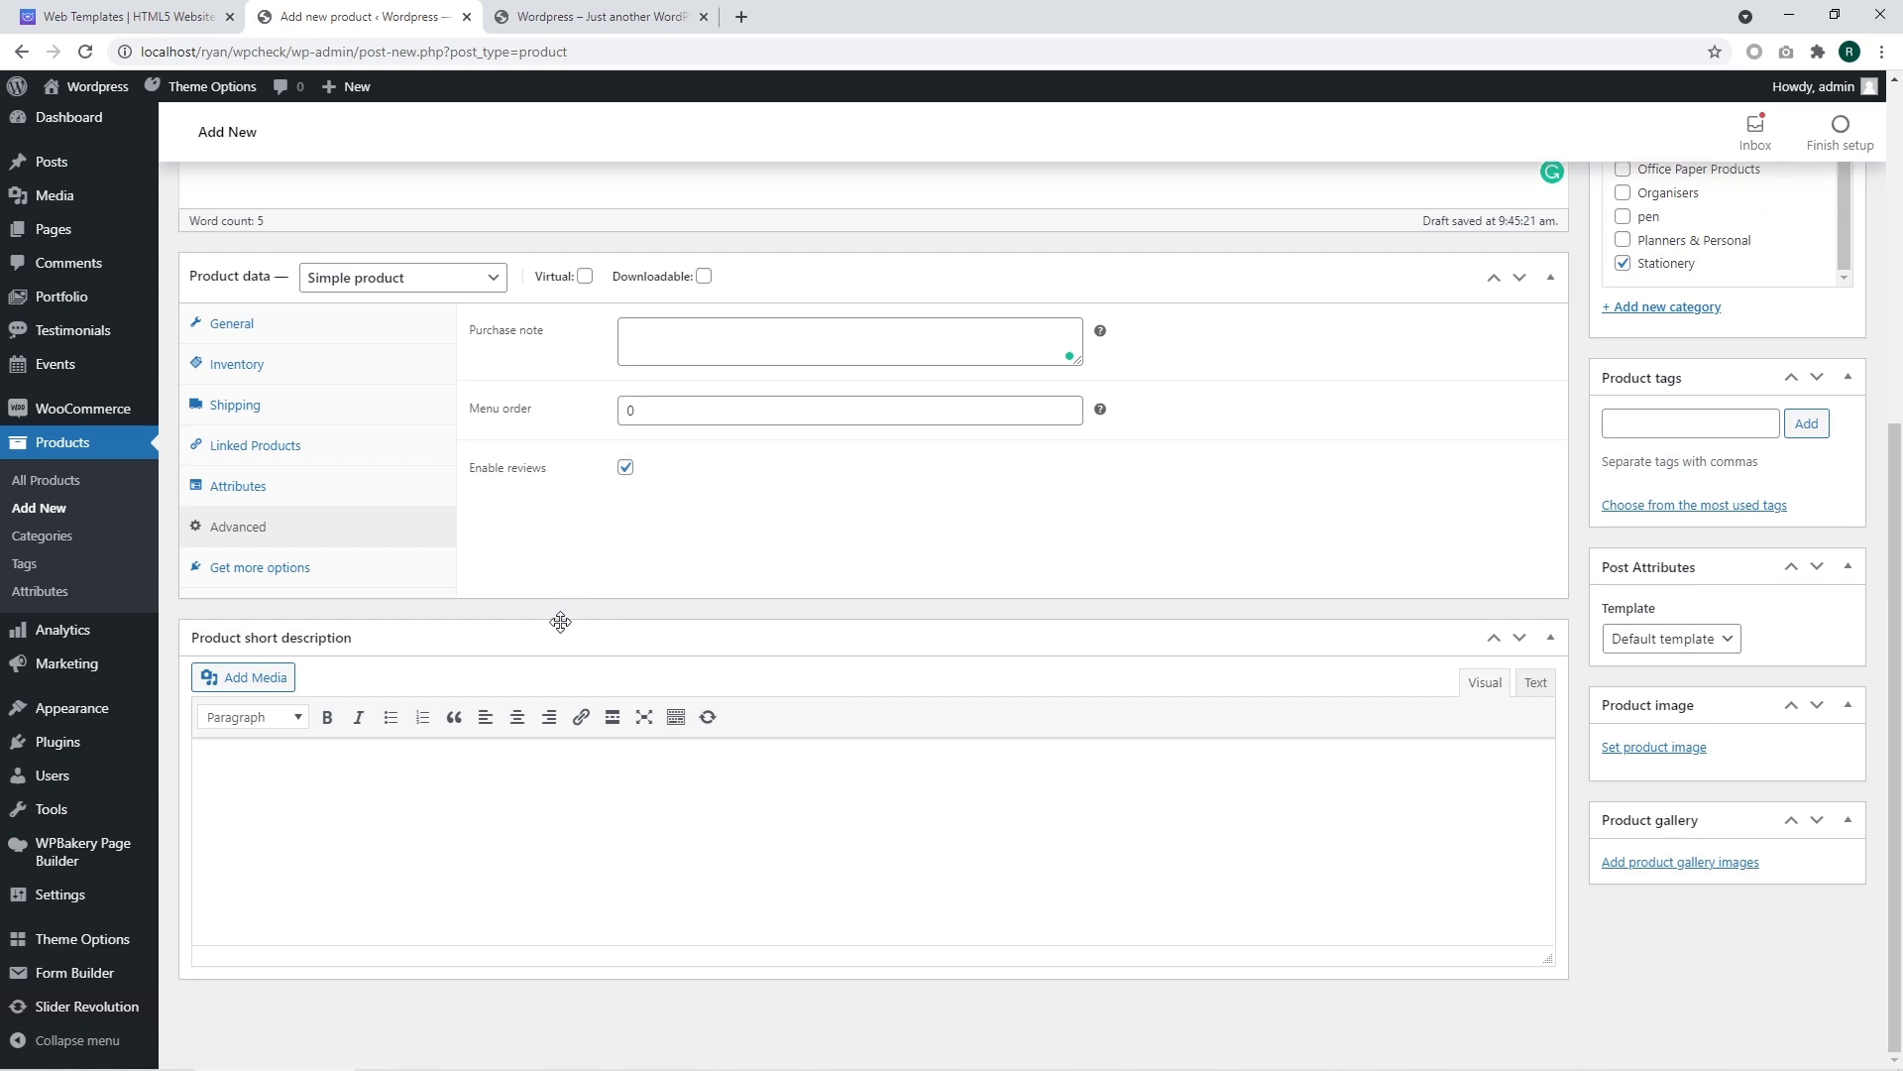
pyautogui.scroll(5, 595, 694)
pyautogui.scroll(-5, 747, 820)
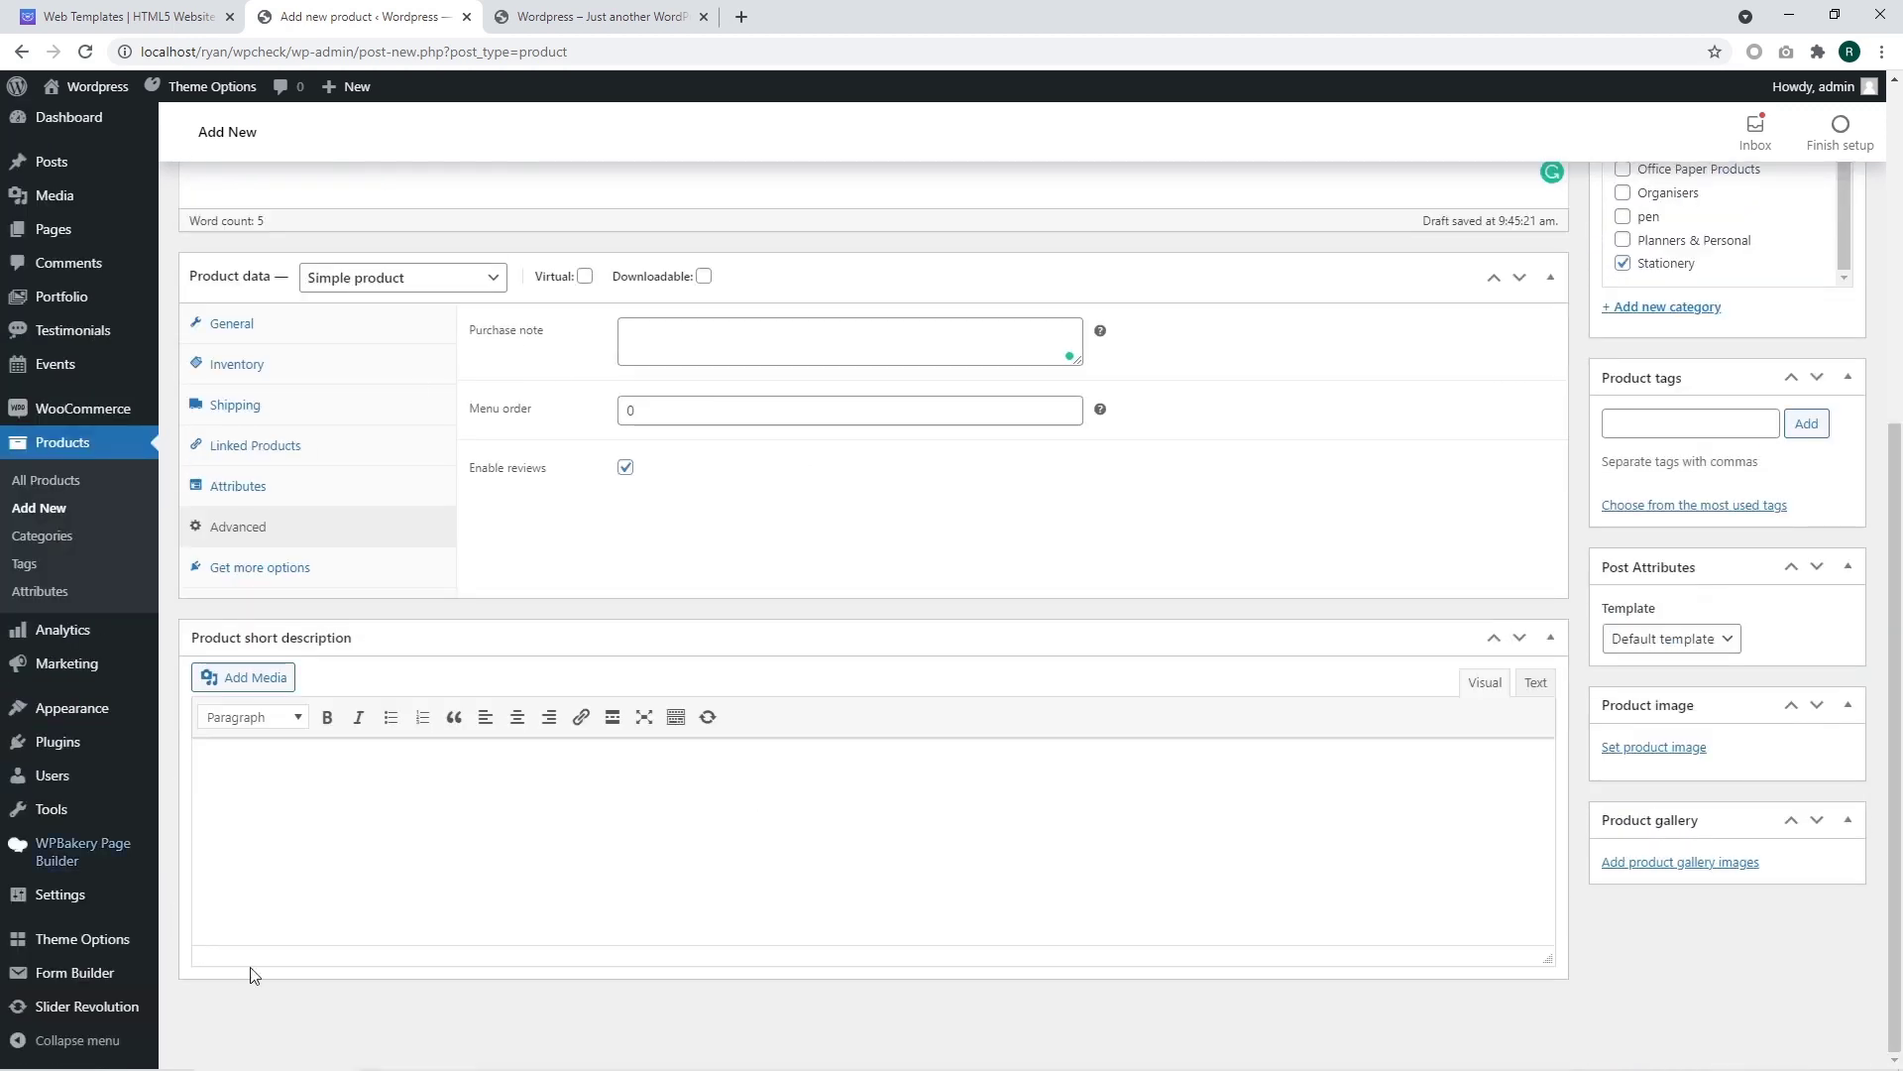
pyautogui.click(408, 832)
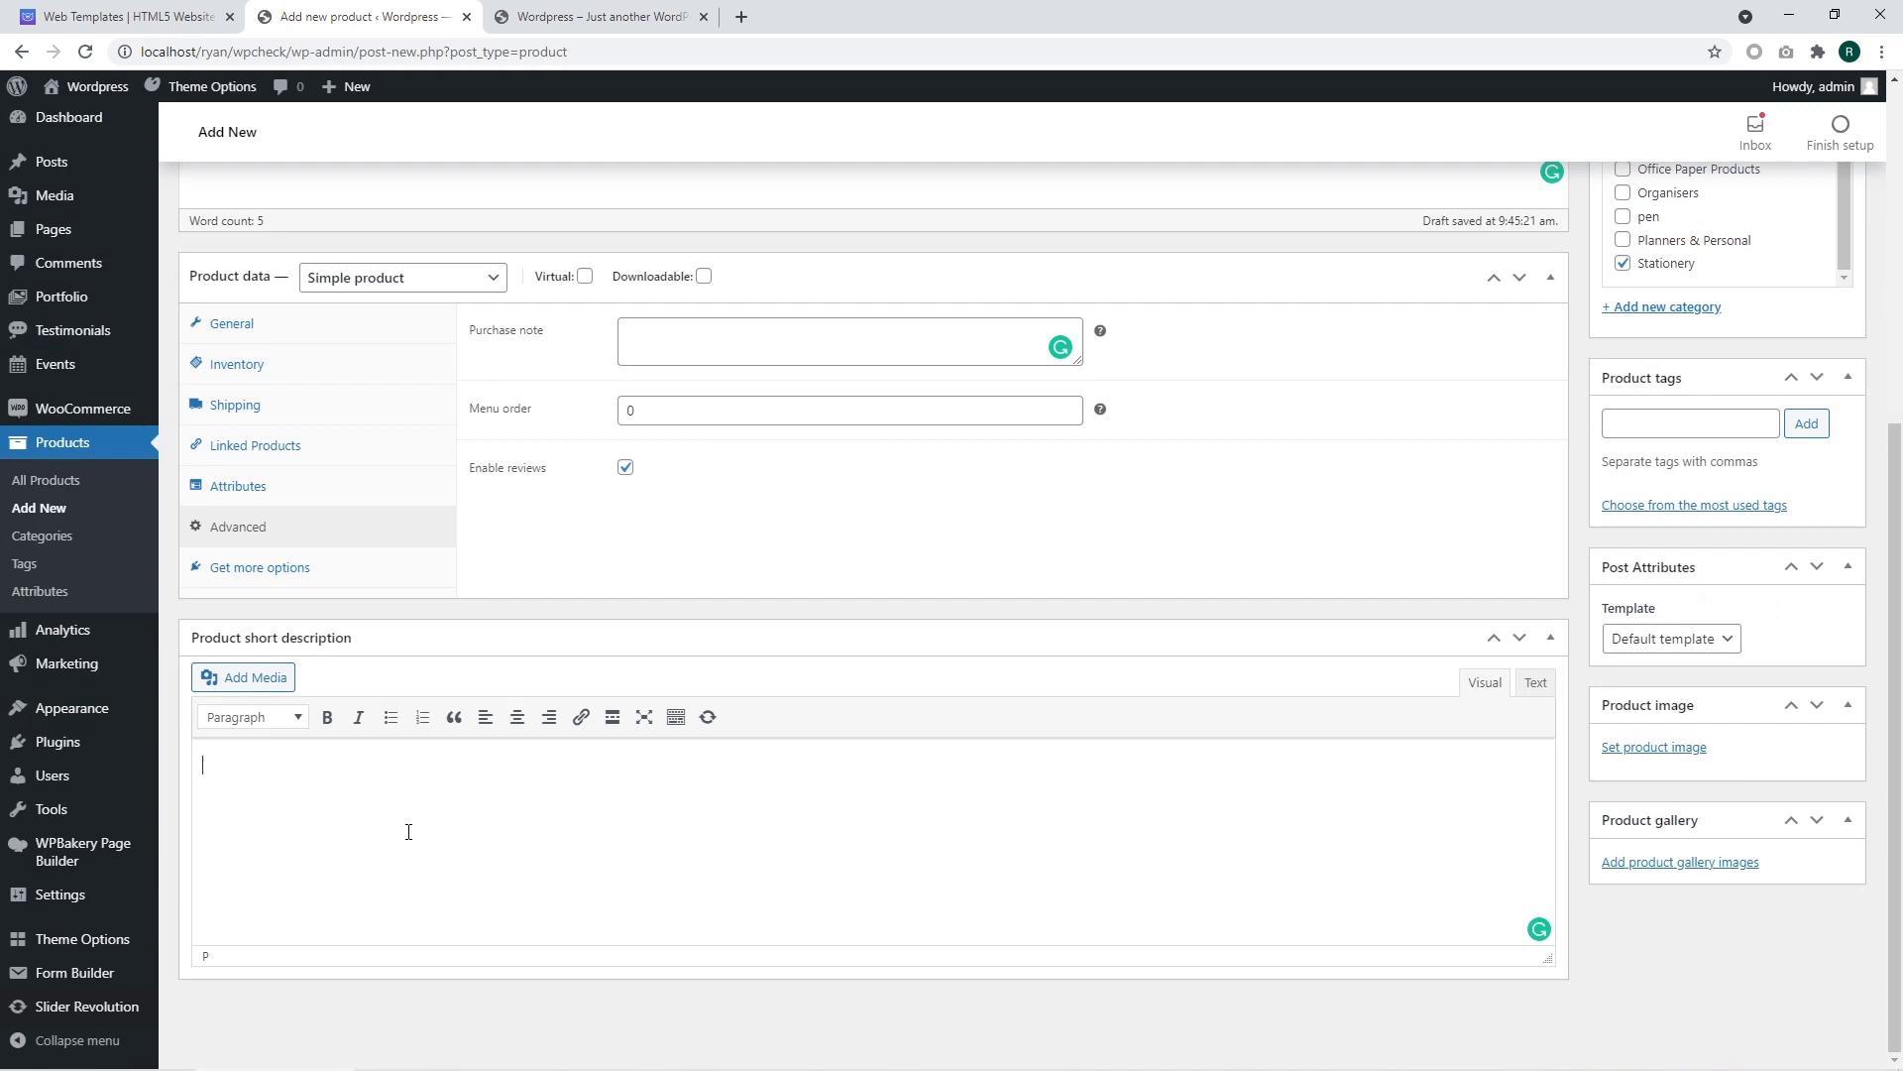
pyautogui.write('Sample description of the product')
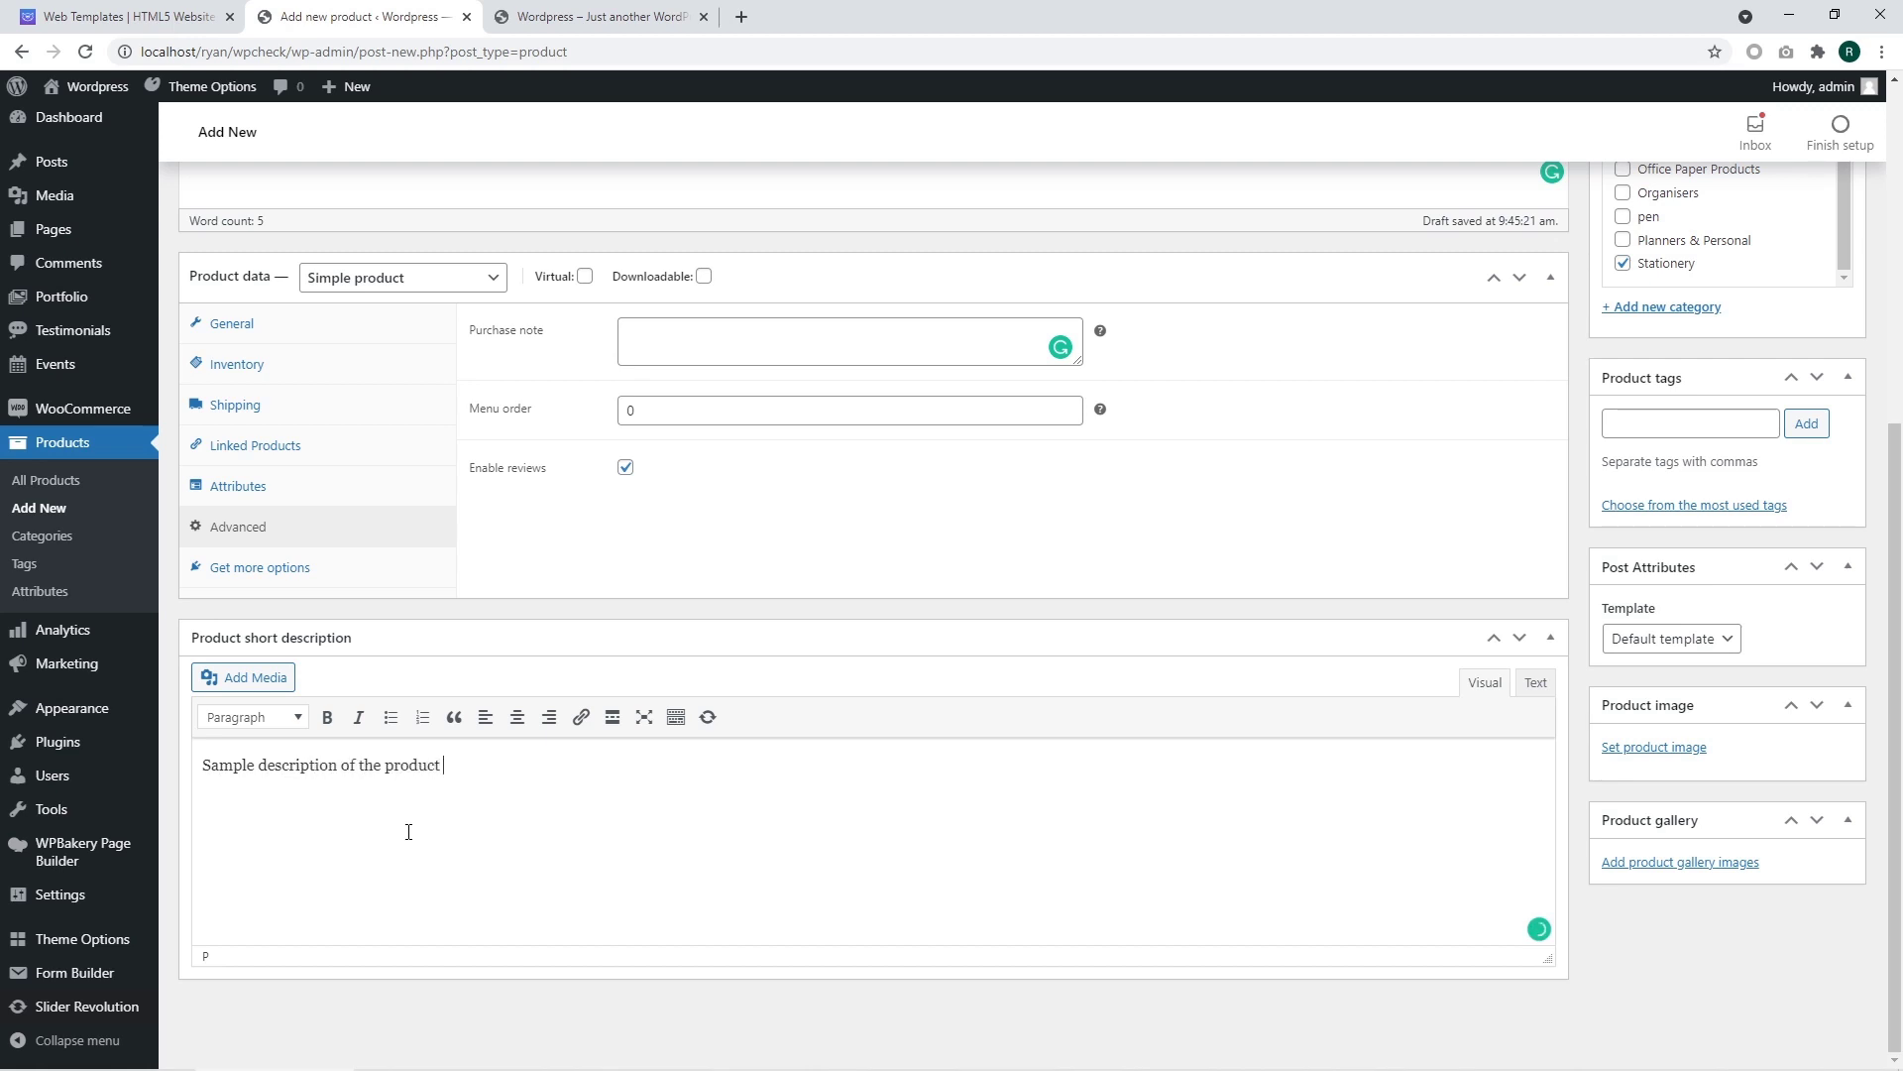
pyautogui.write(' (short).')
pyautogui.scroll(5, 1372, 608)
pyautogui.scroll(-5, 1703, 733)
# - Upload pencils.jpg from Downloads and set it as the product image
pyautogui.click(1653, 749)
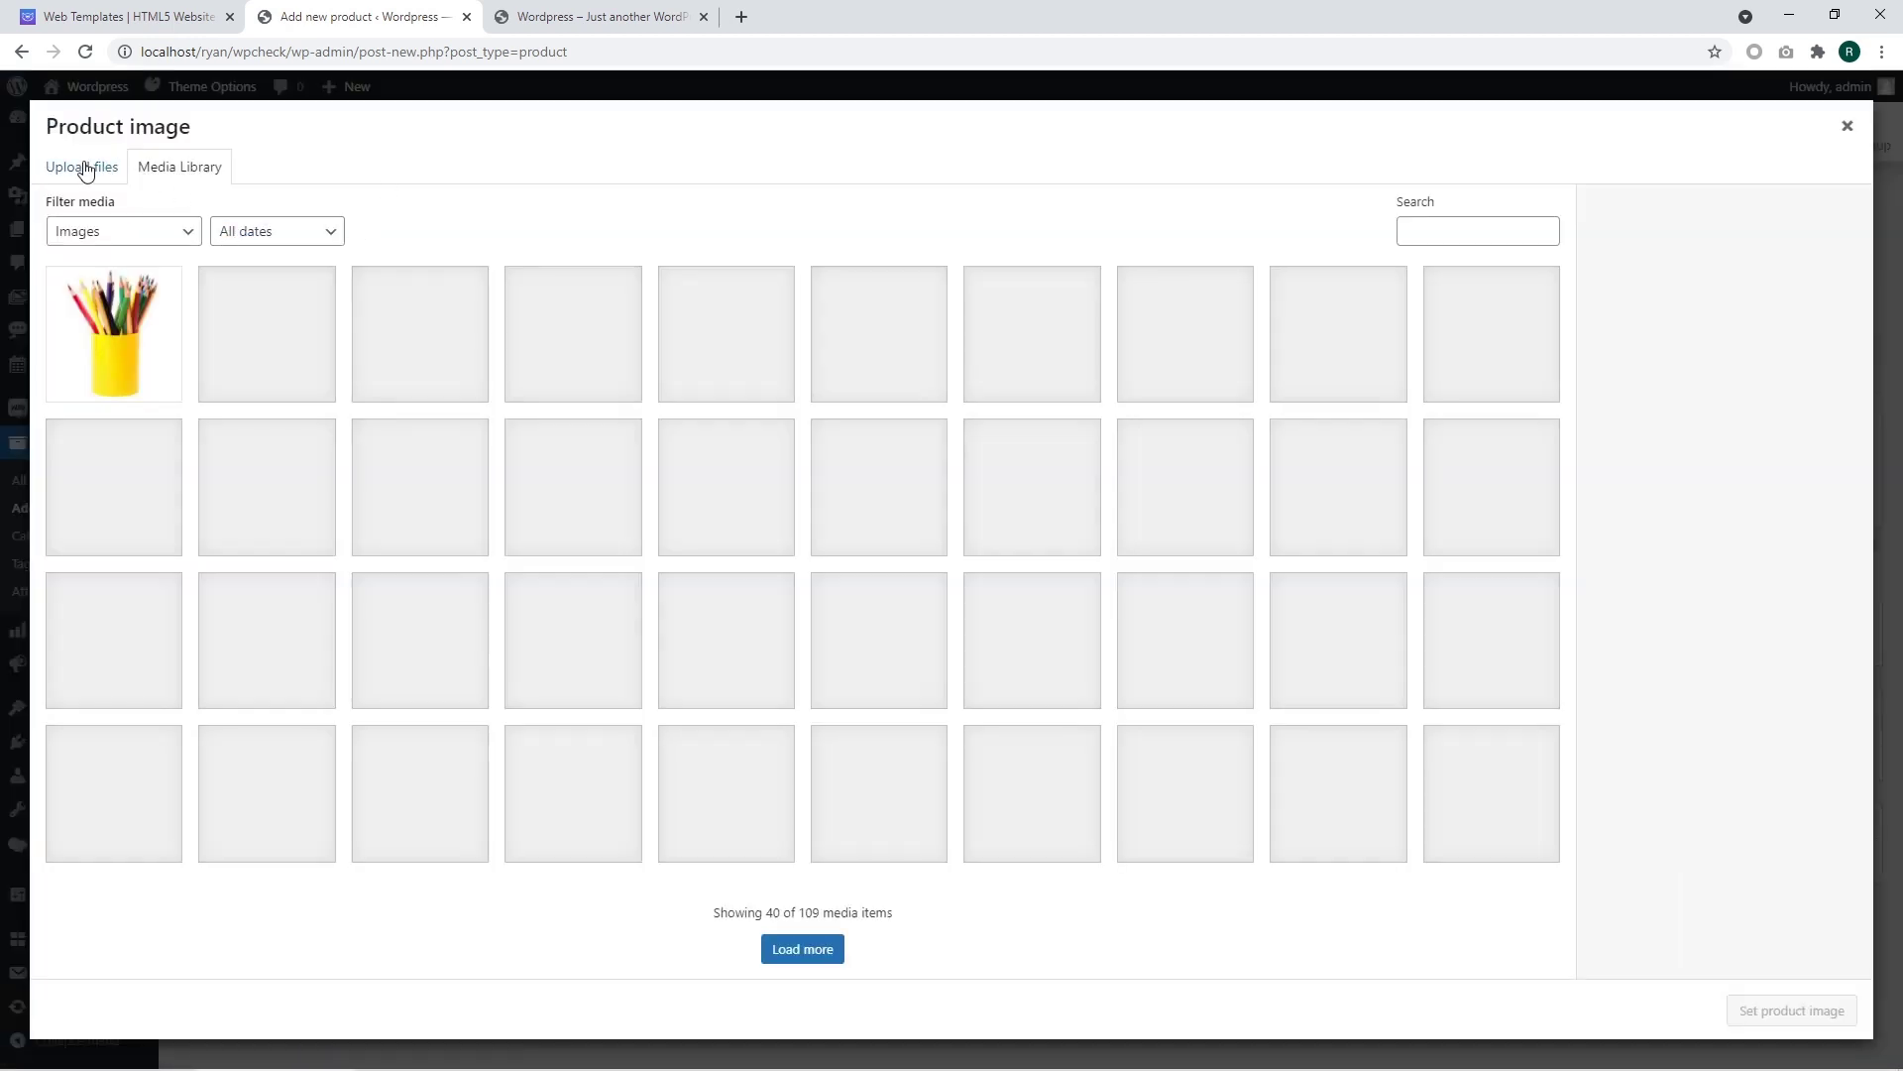
pyautogui.click(86, 170)
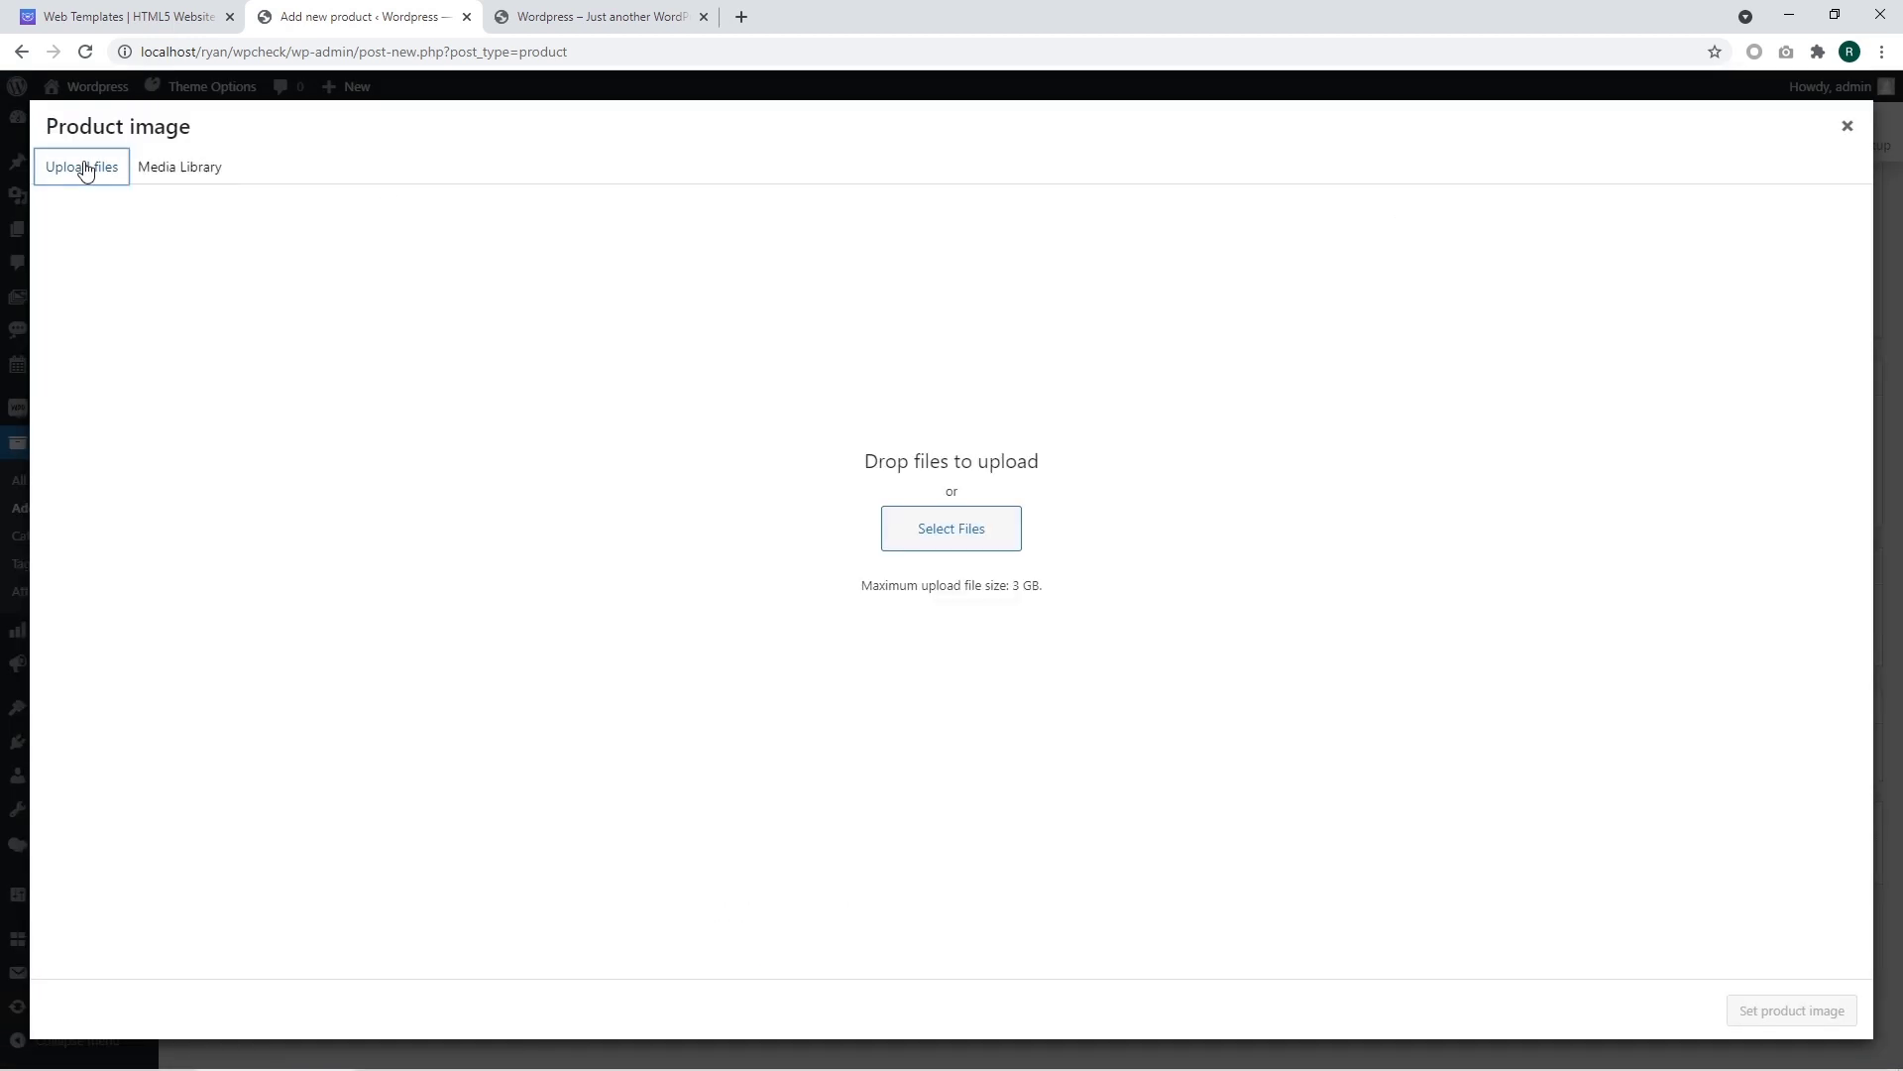
pyautogui.click(909, 526)
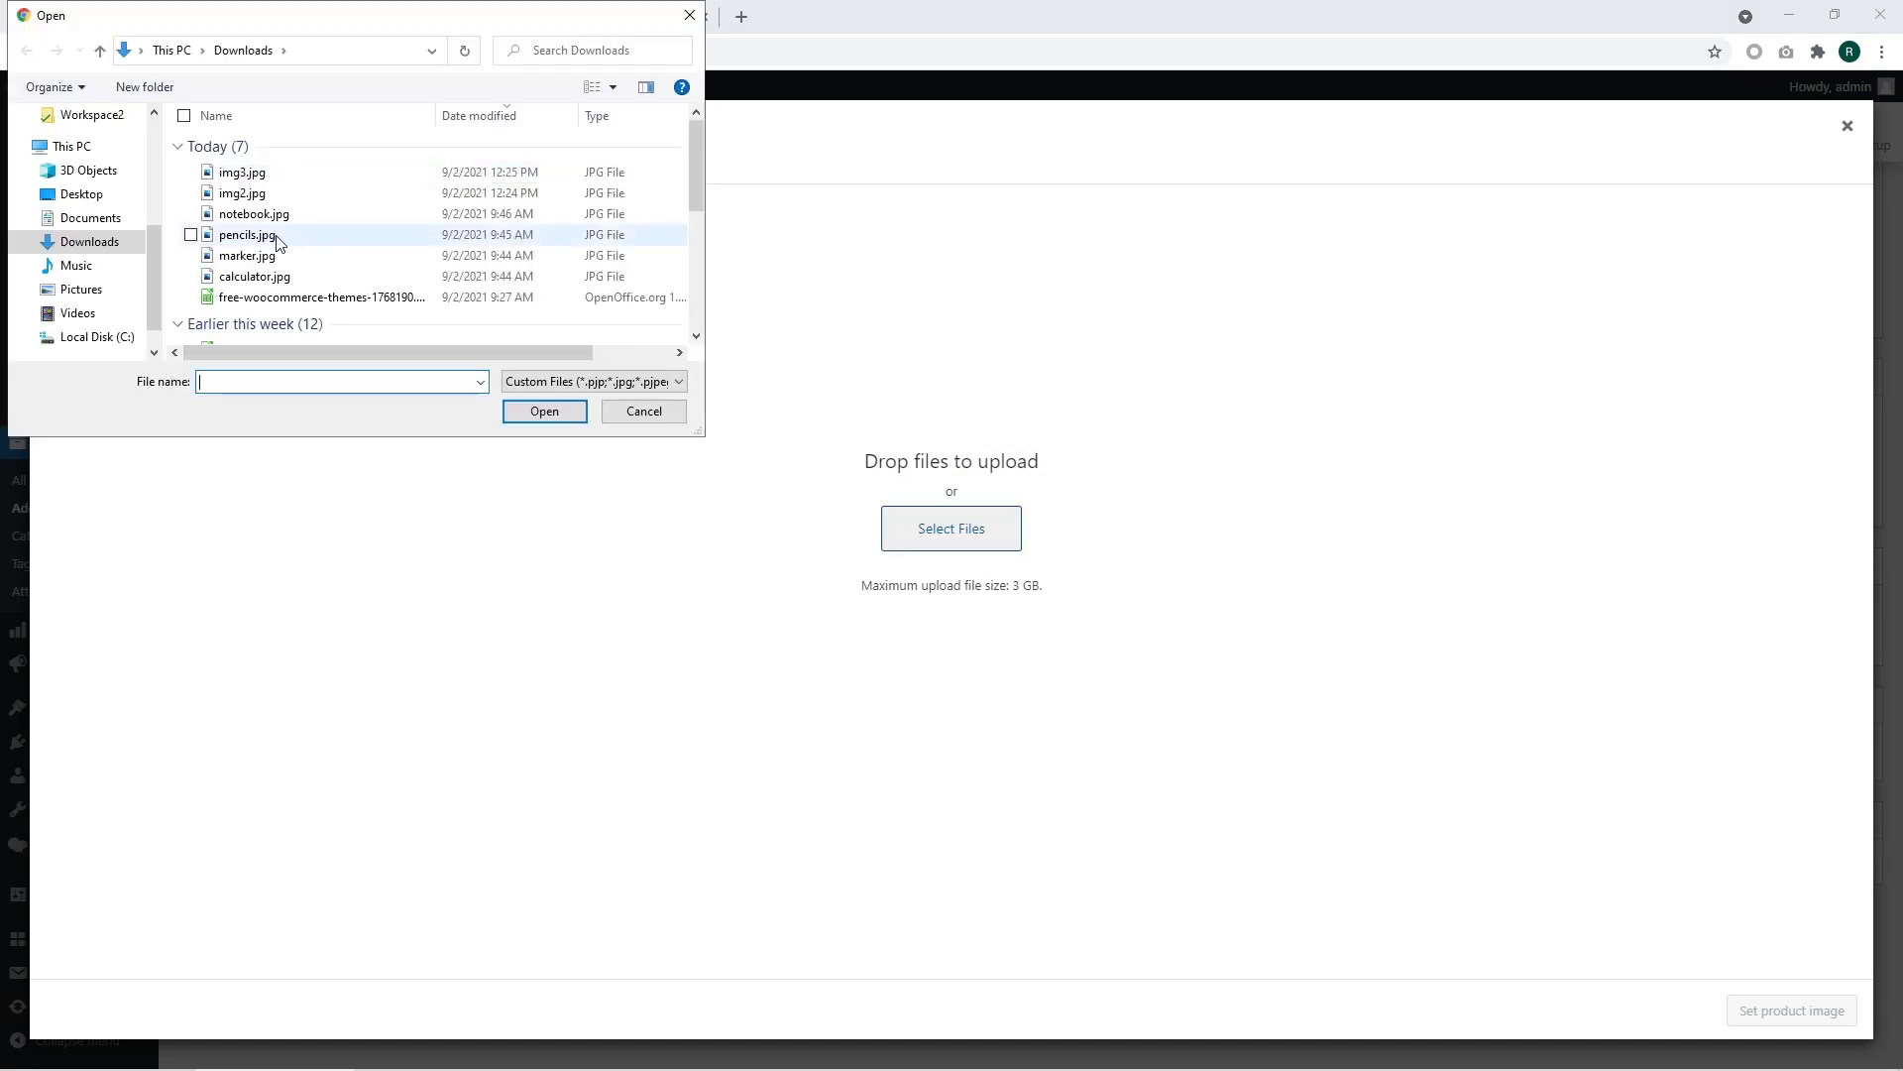
pyautogui.doubleClick(247, 235)
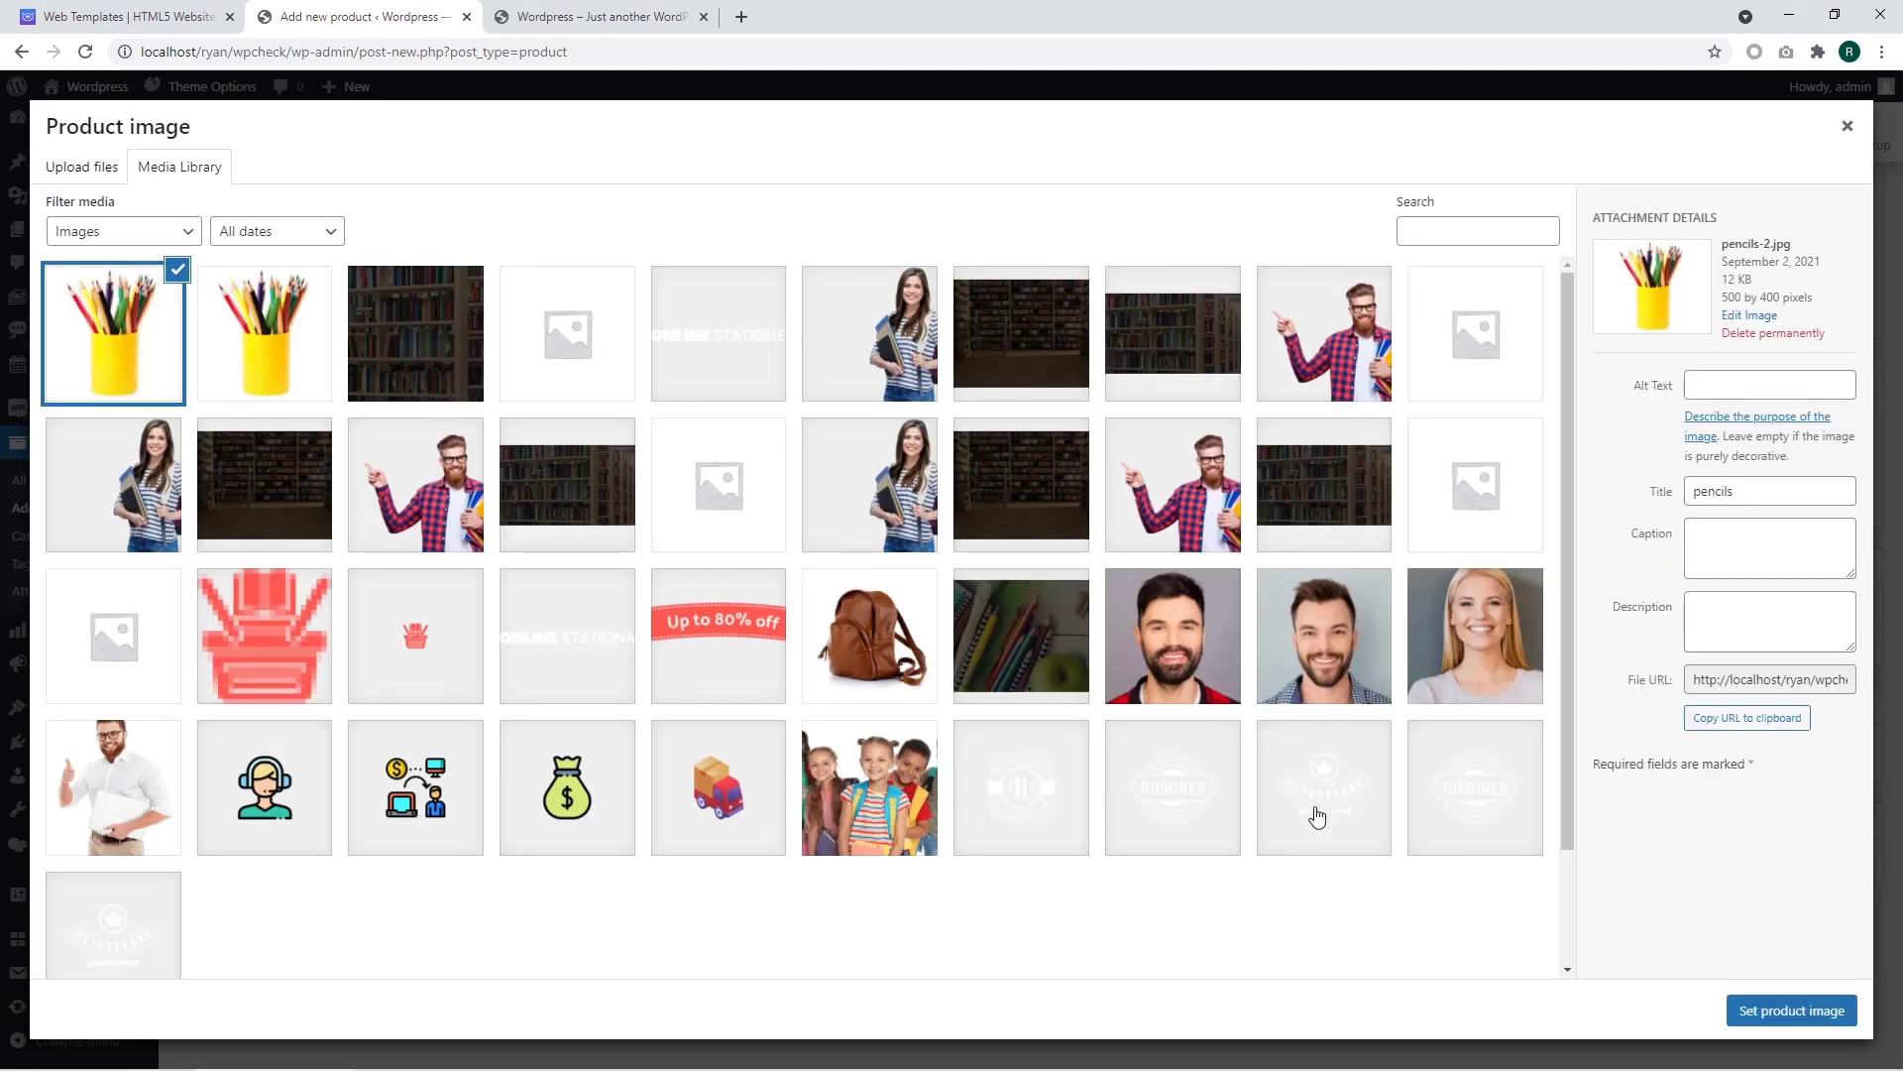
pyautogui.click(1751, 1012)
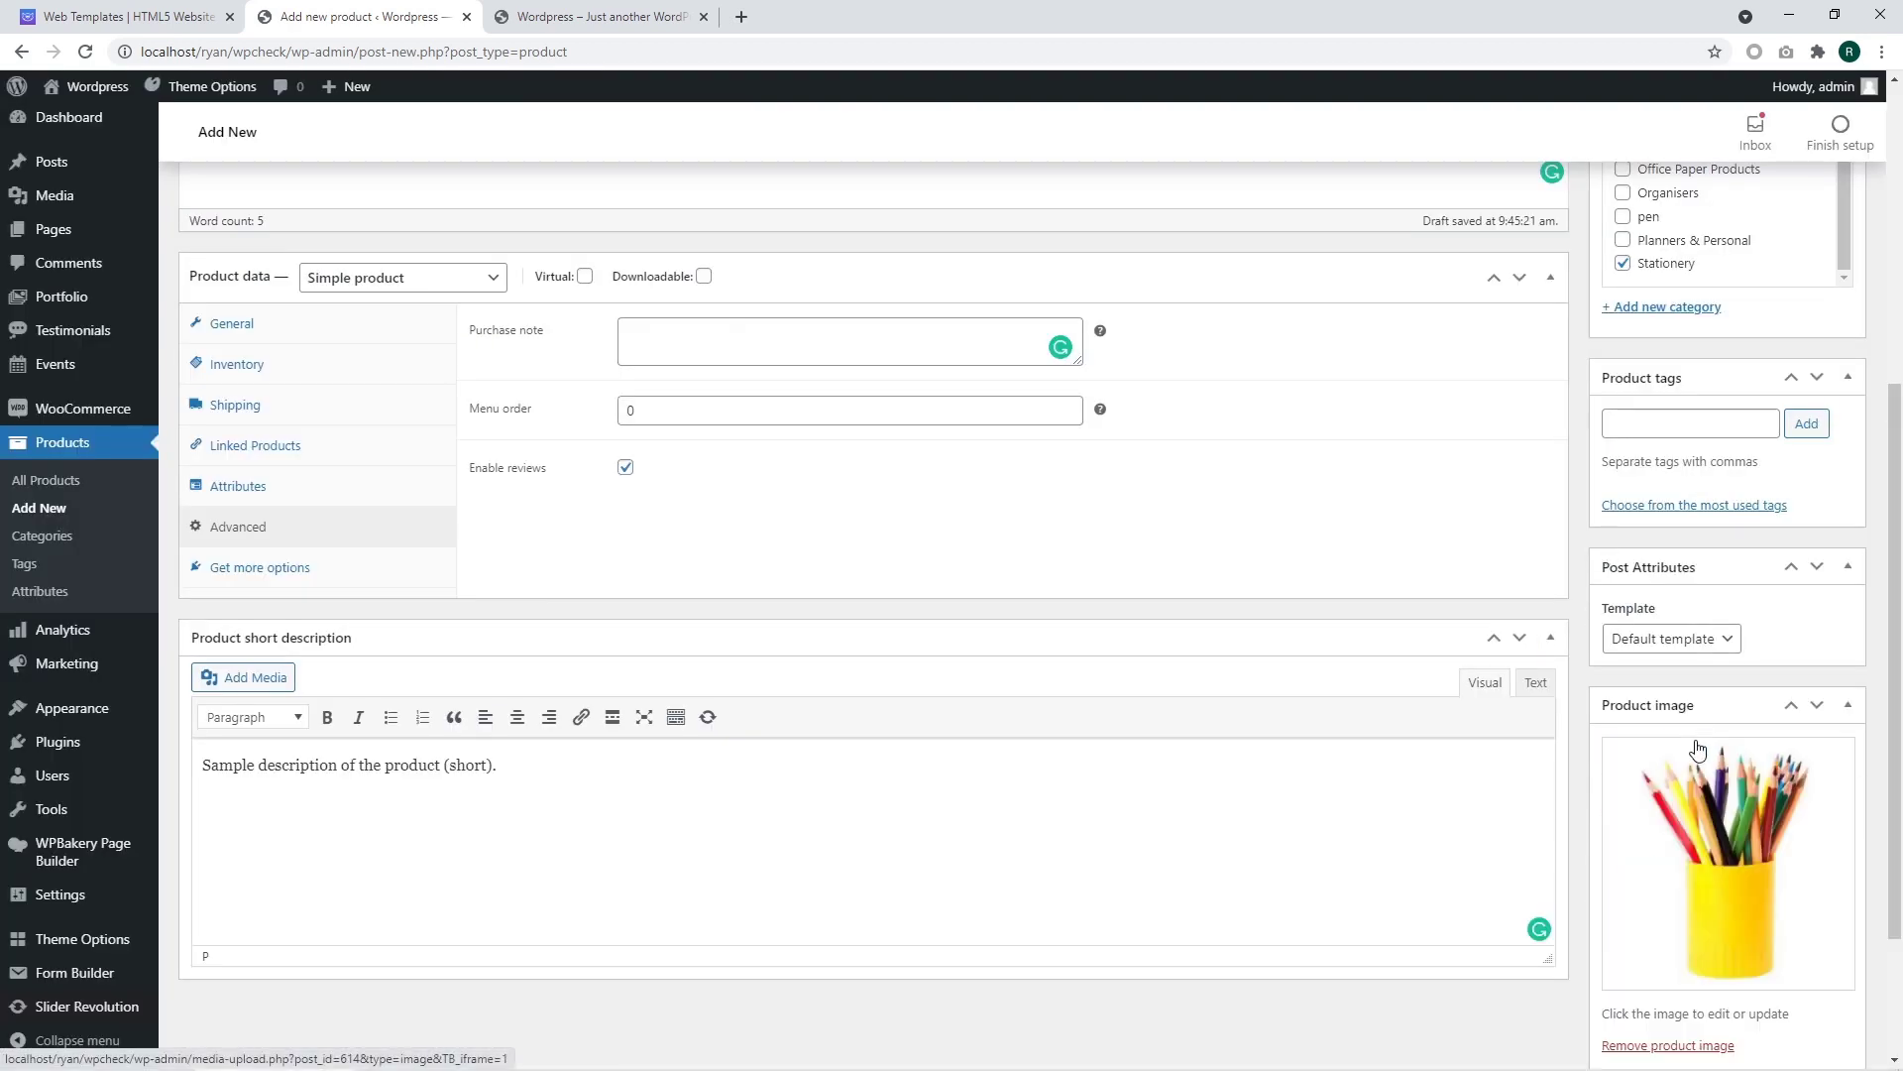
pyautogui.scroll(-2, 1589, 806)
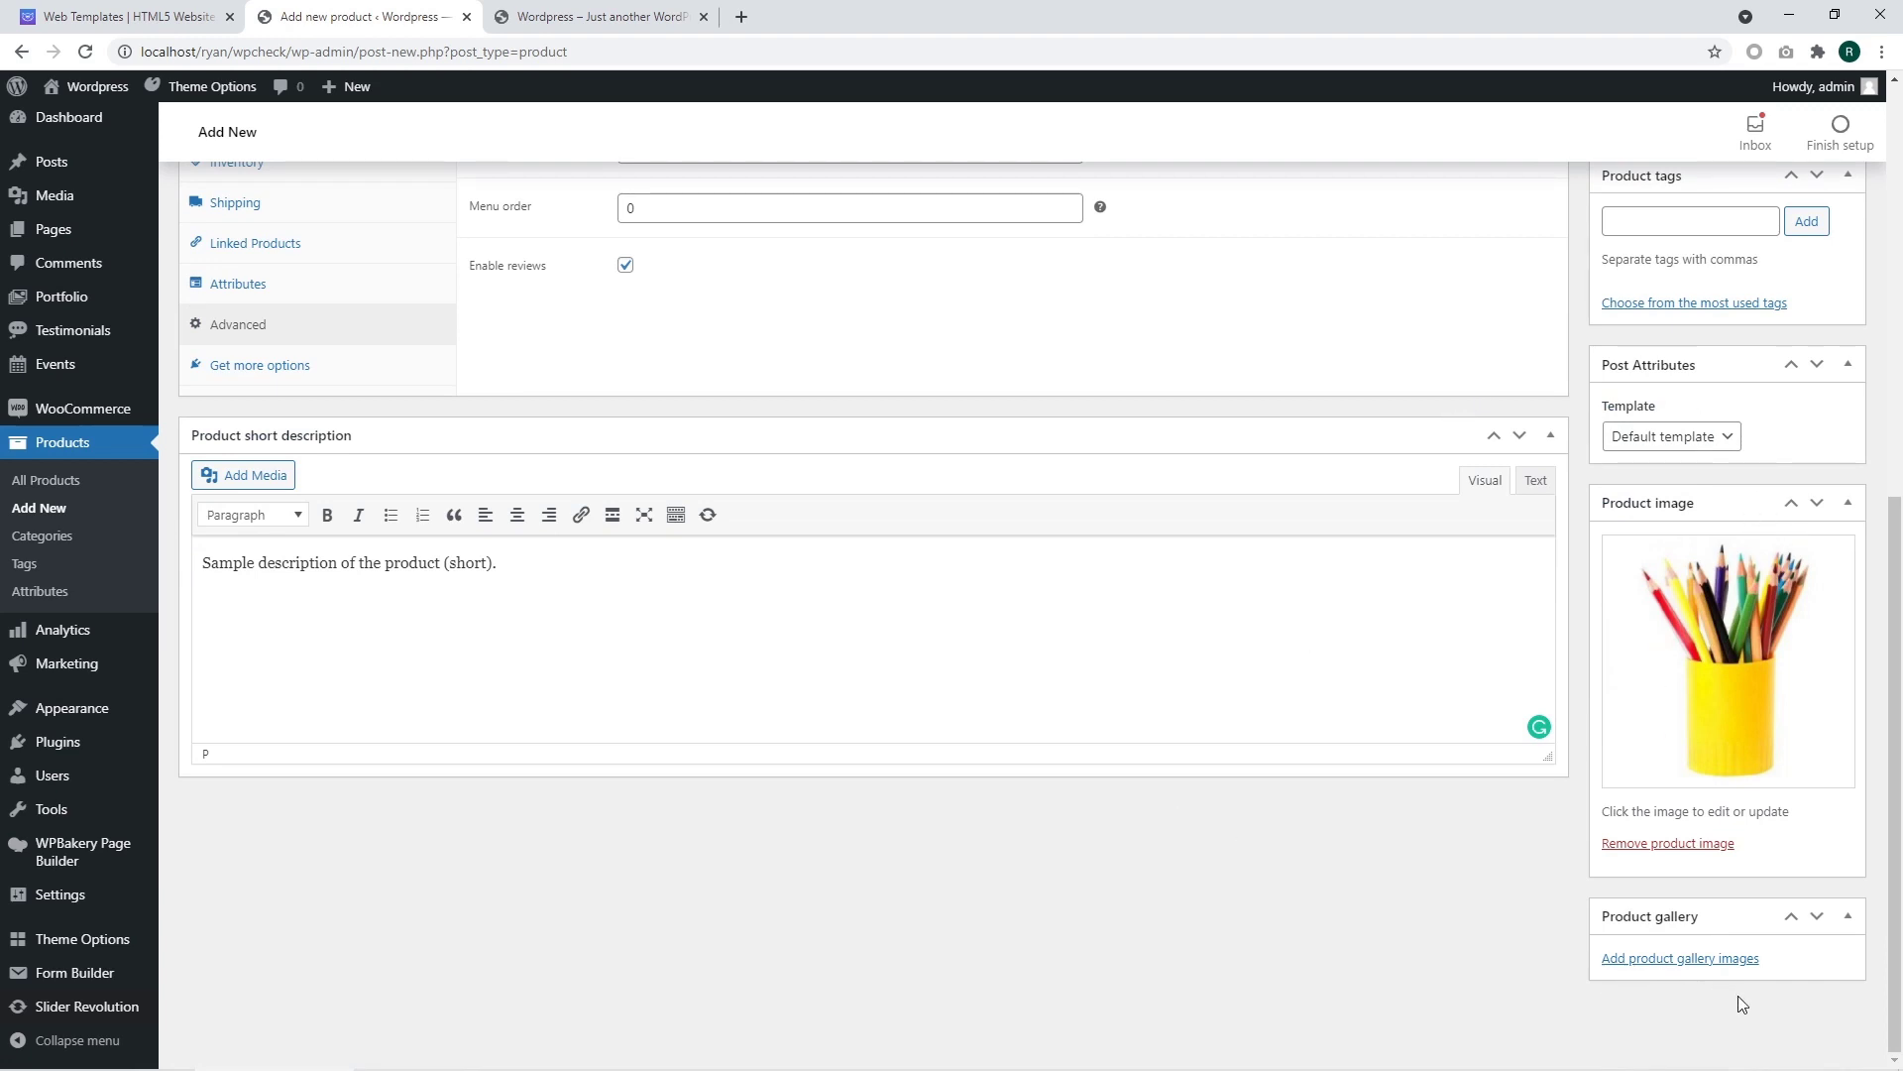
# - Add the existing pencils picture to the product gallery
pyautogui.click(1705, 958)
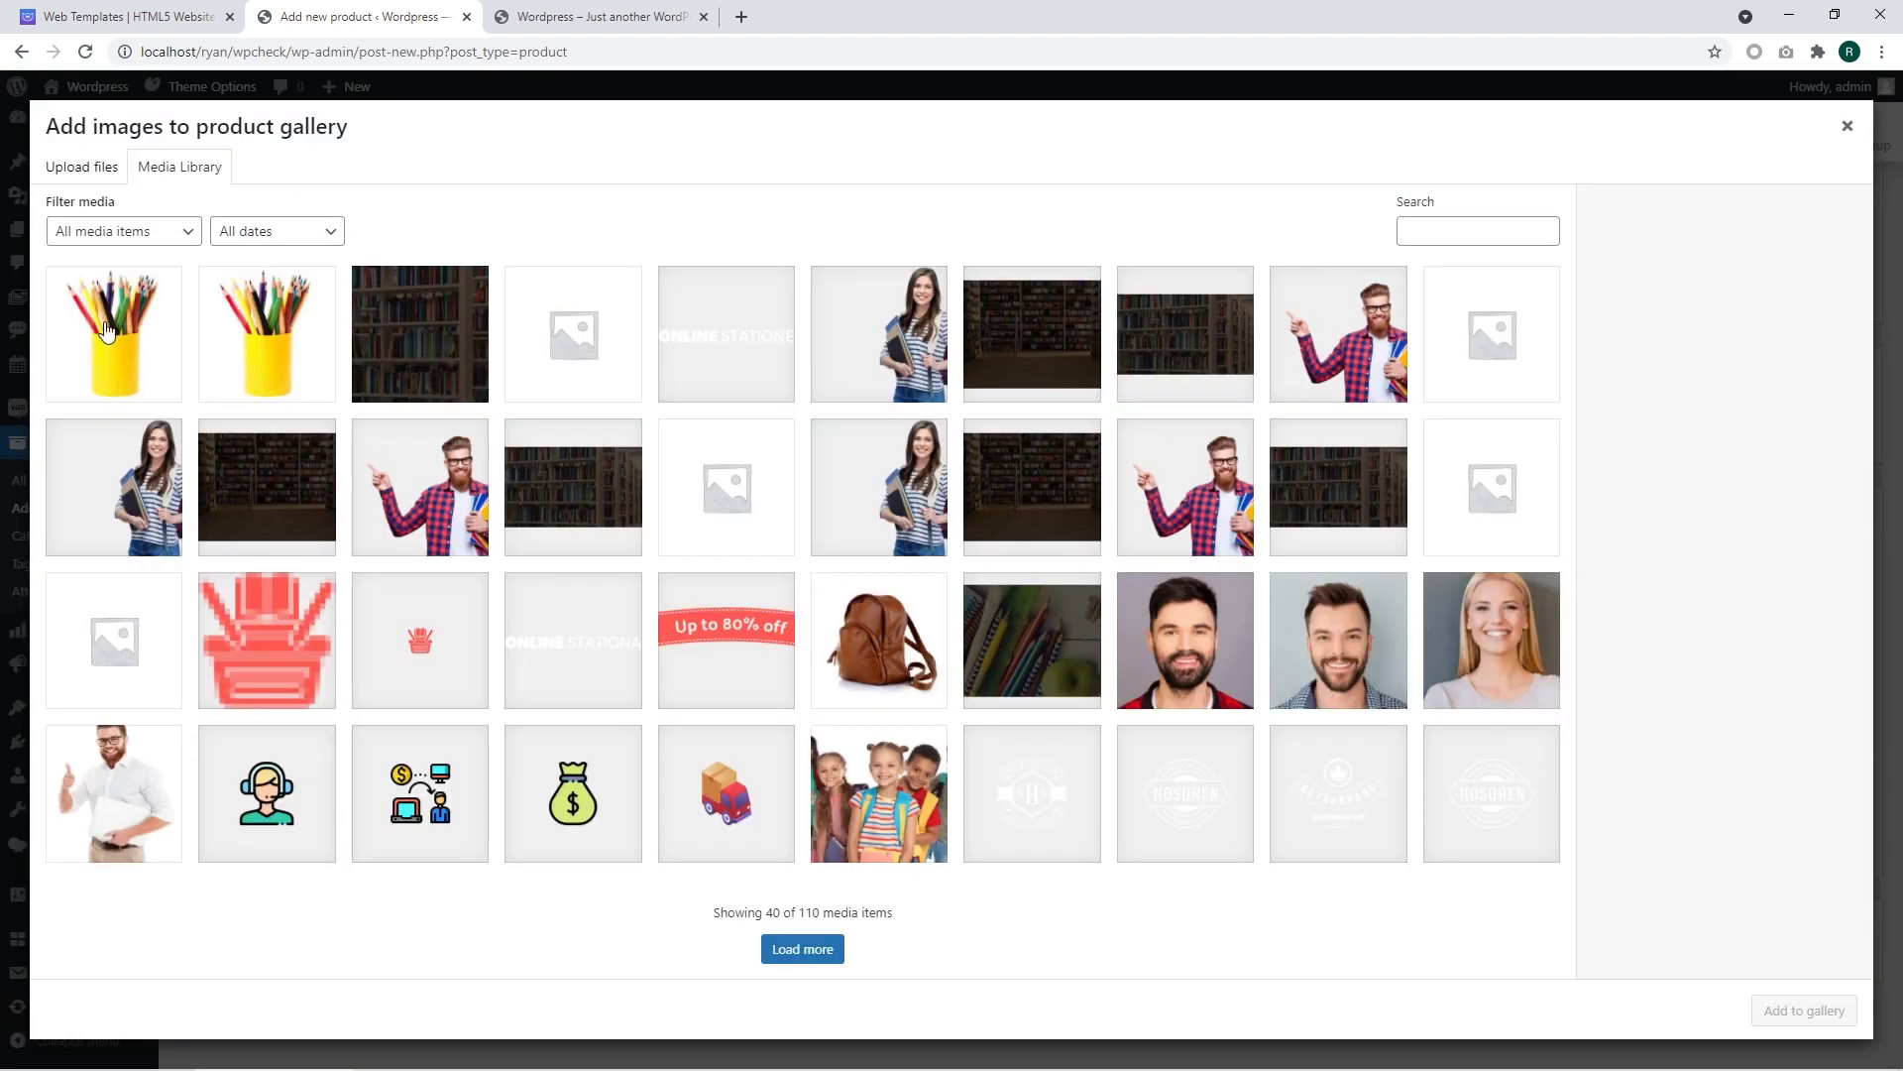
pyautogui.click(107, 330)
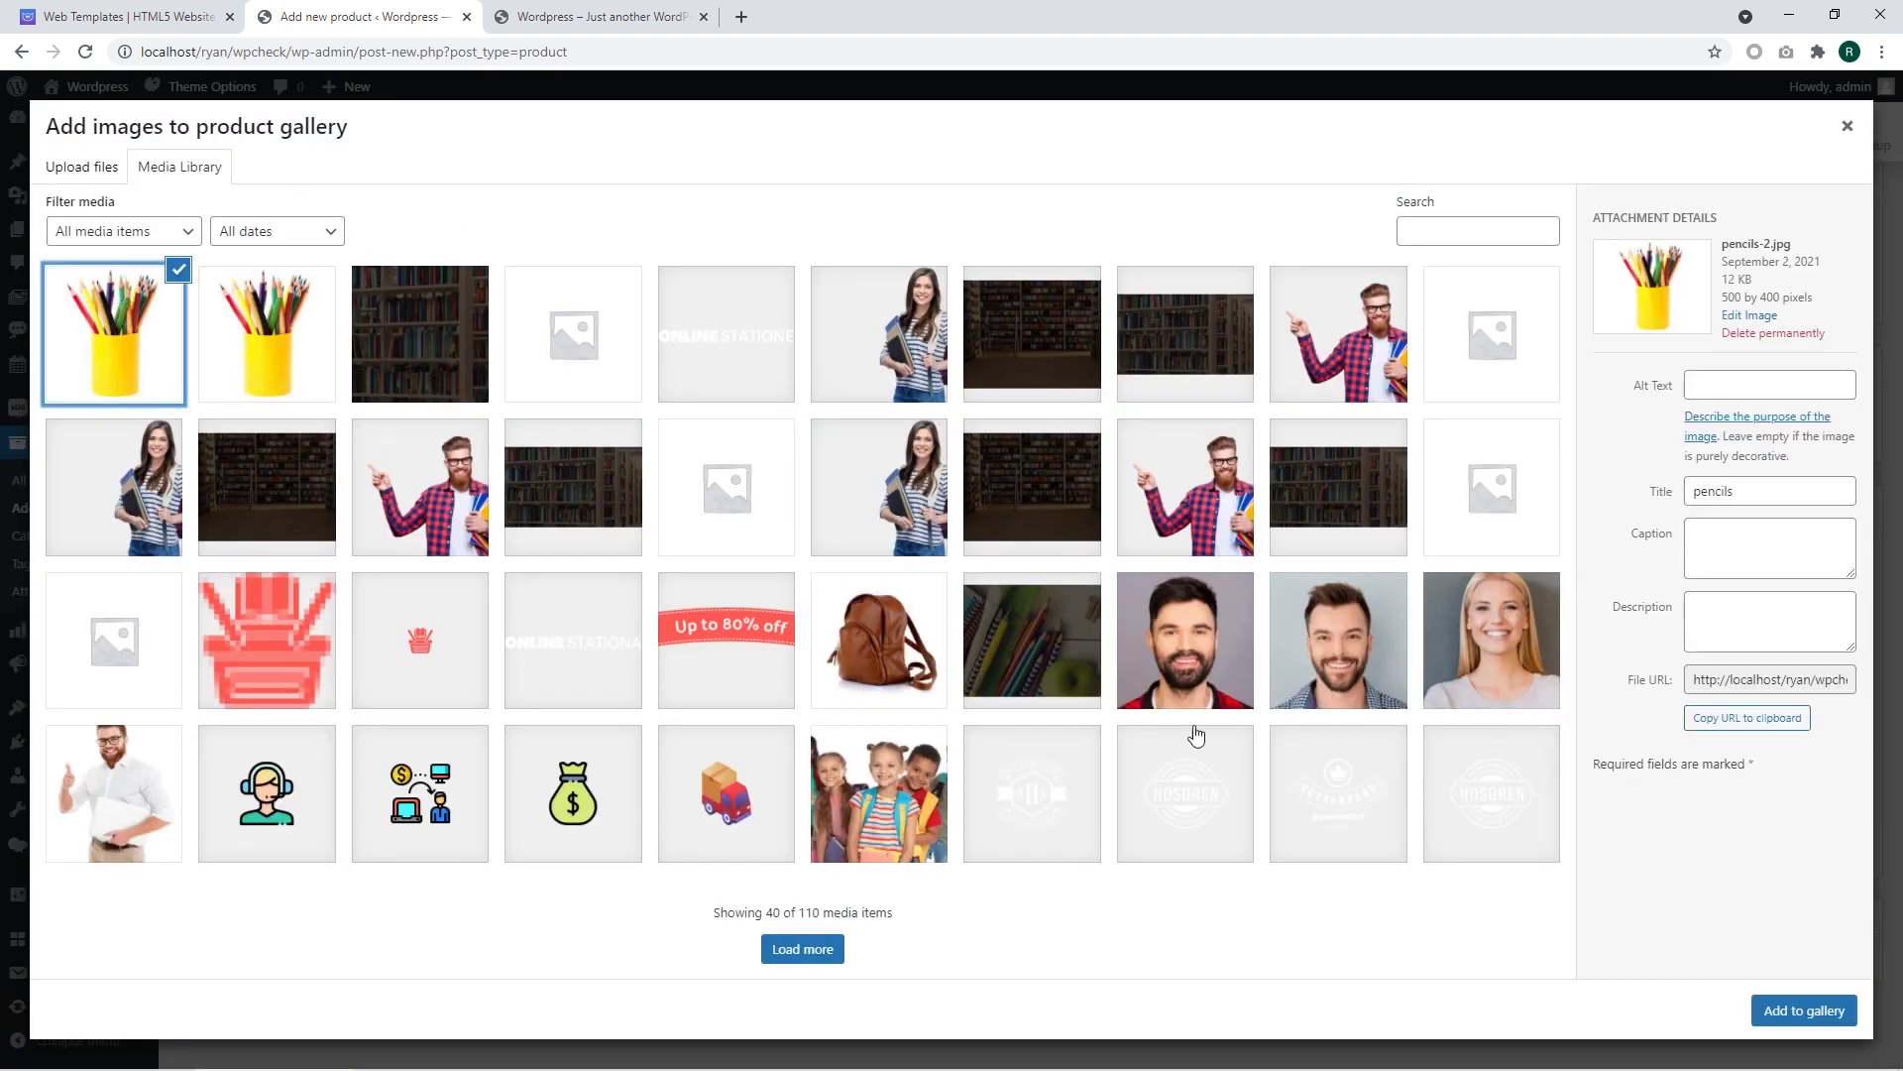
pyautogui.click(1790, 1011)
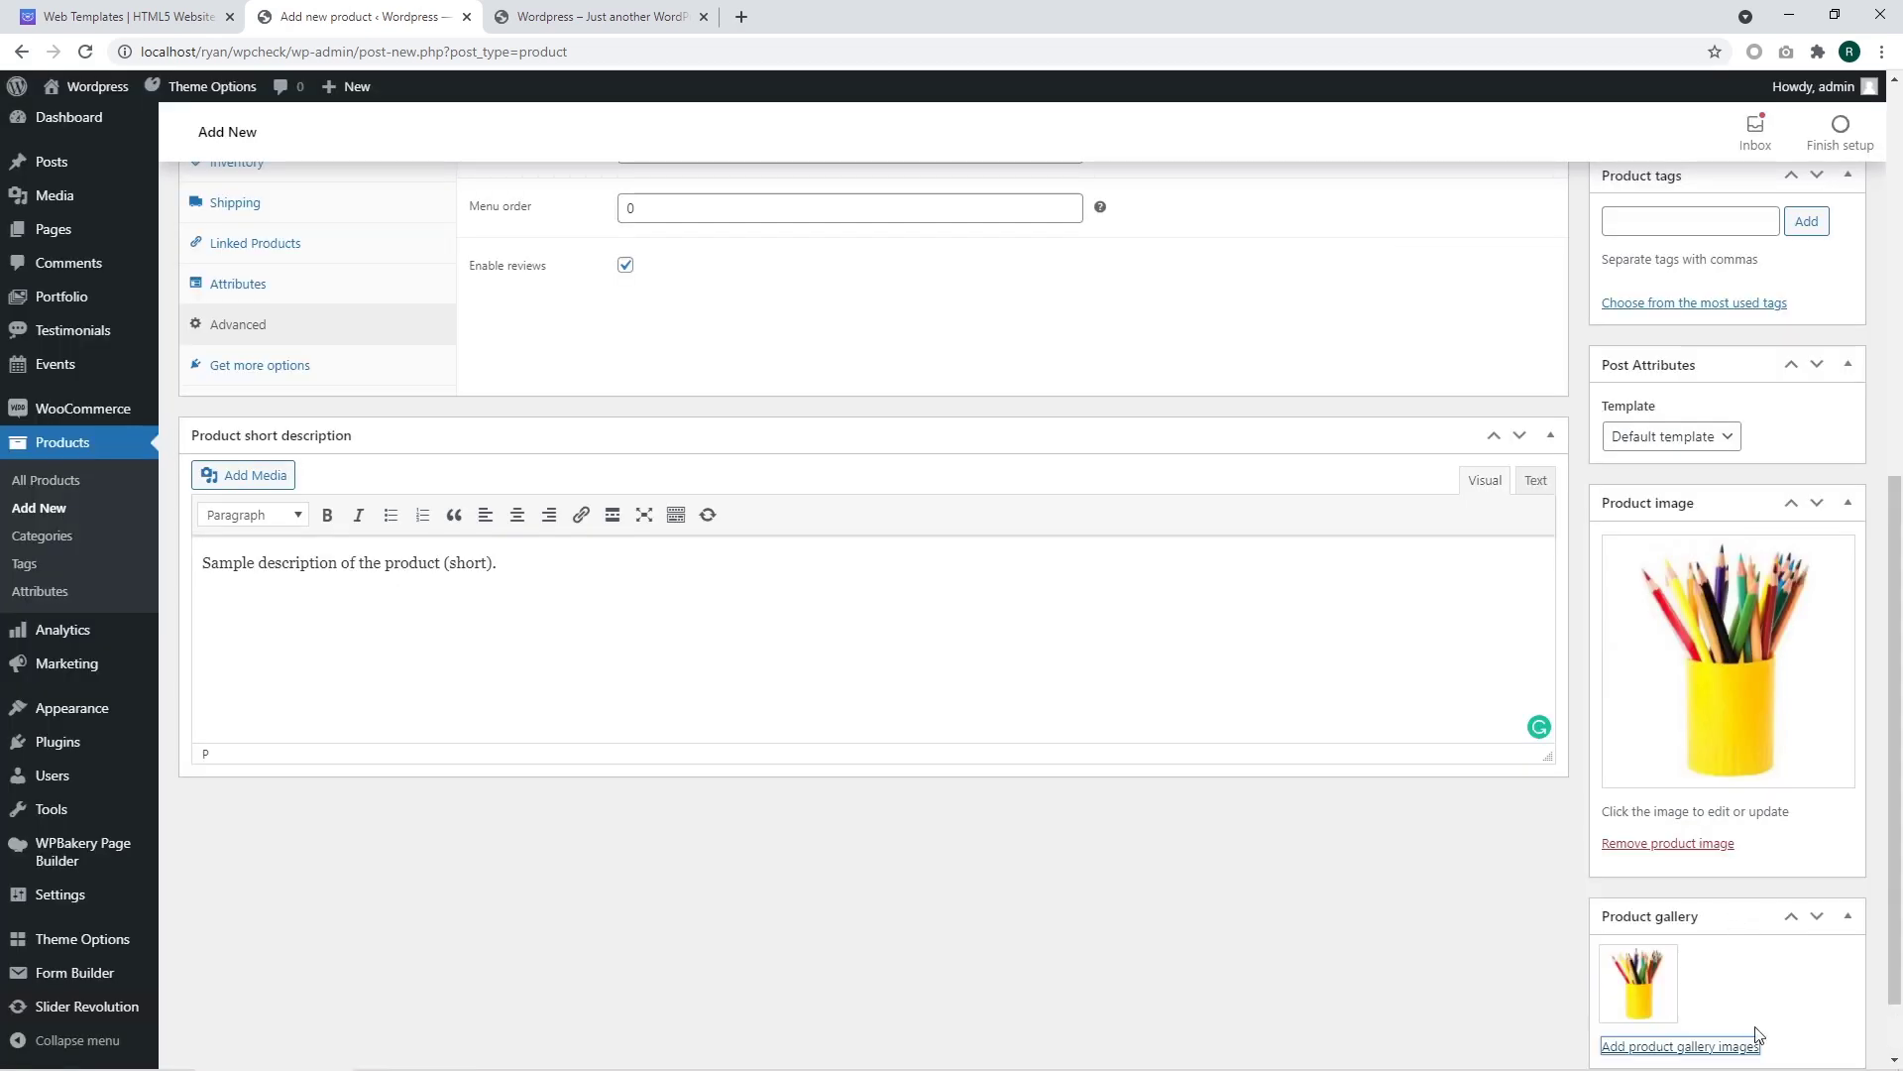
# - Upload img2.jpg from Downloads and add it to the product gallery
pyautogui.scroll(-1, 1750, 912)
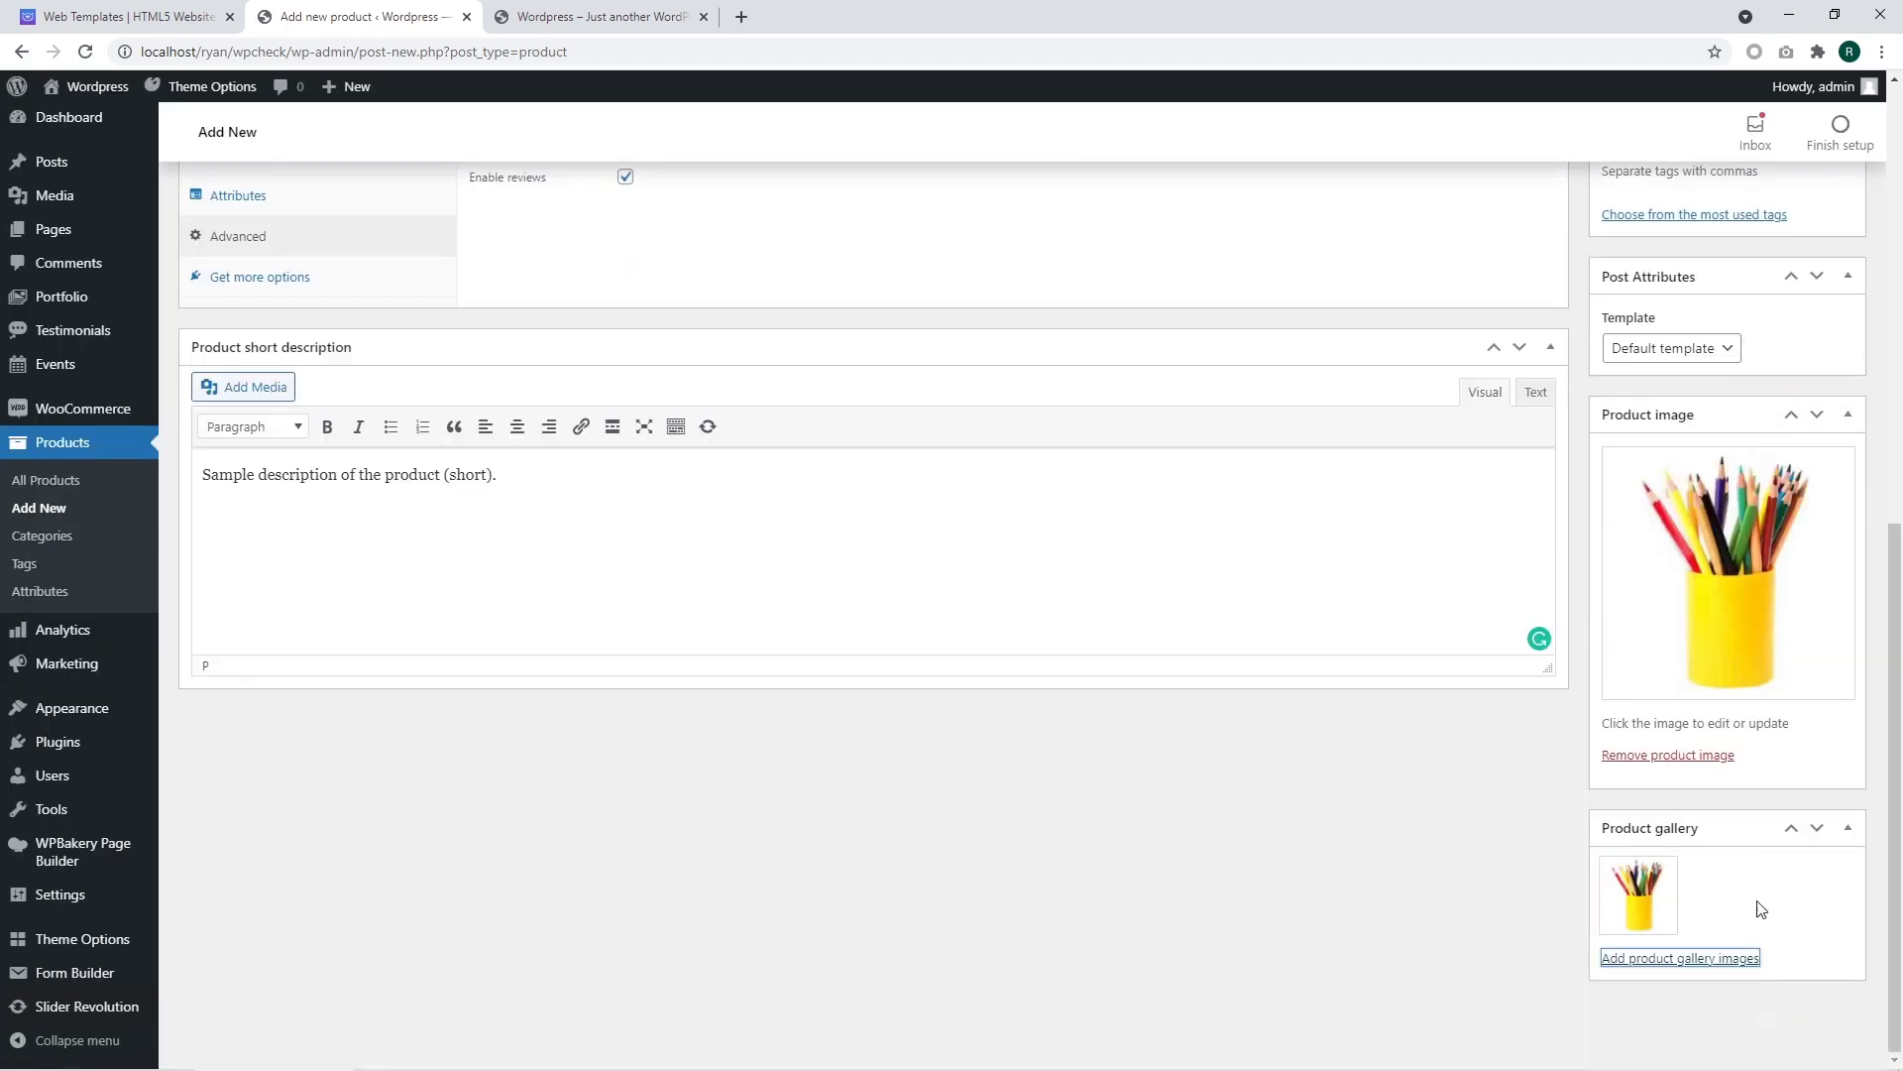
pyautogui.click(1734, 960)
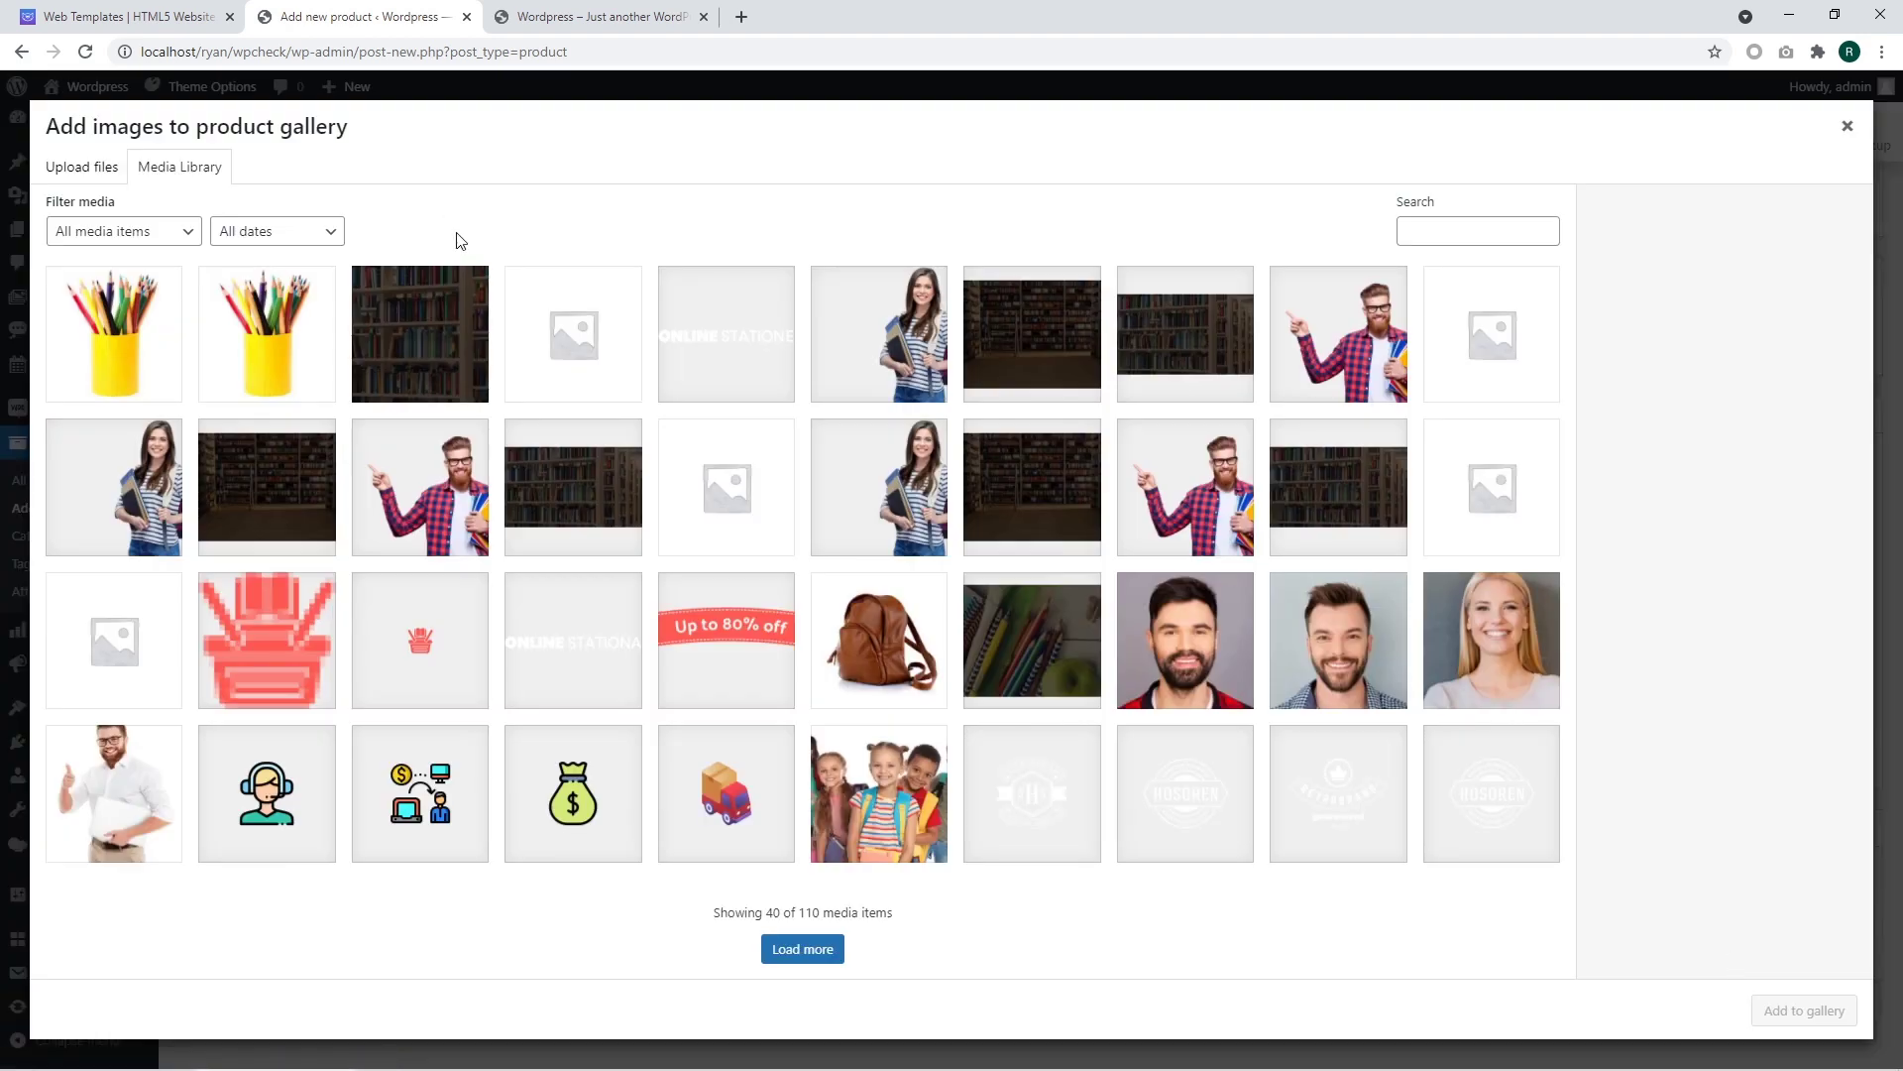
pyautogui.click(80, 171)
pyautogui.click(917, 530)
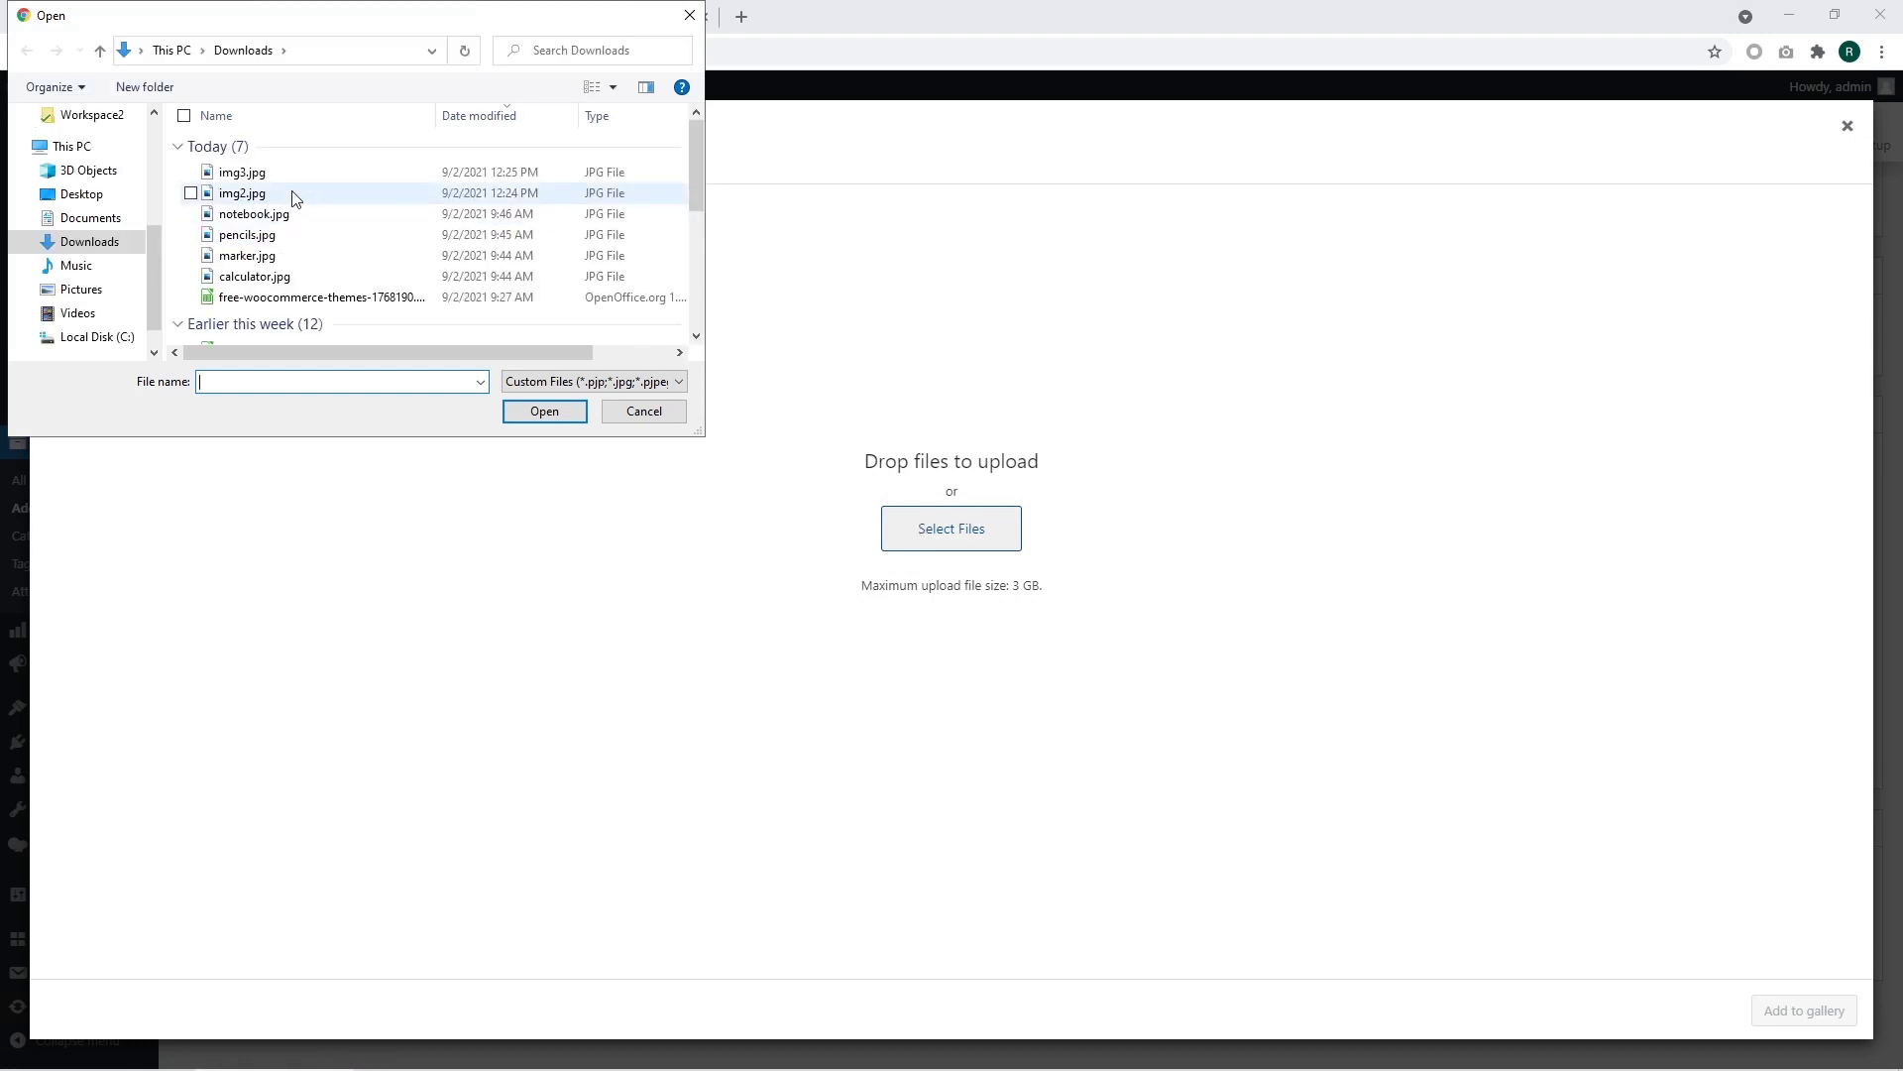
pyautogui.doubleClick(277, 200)
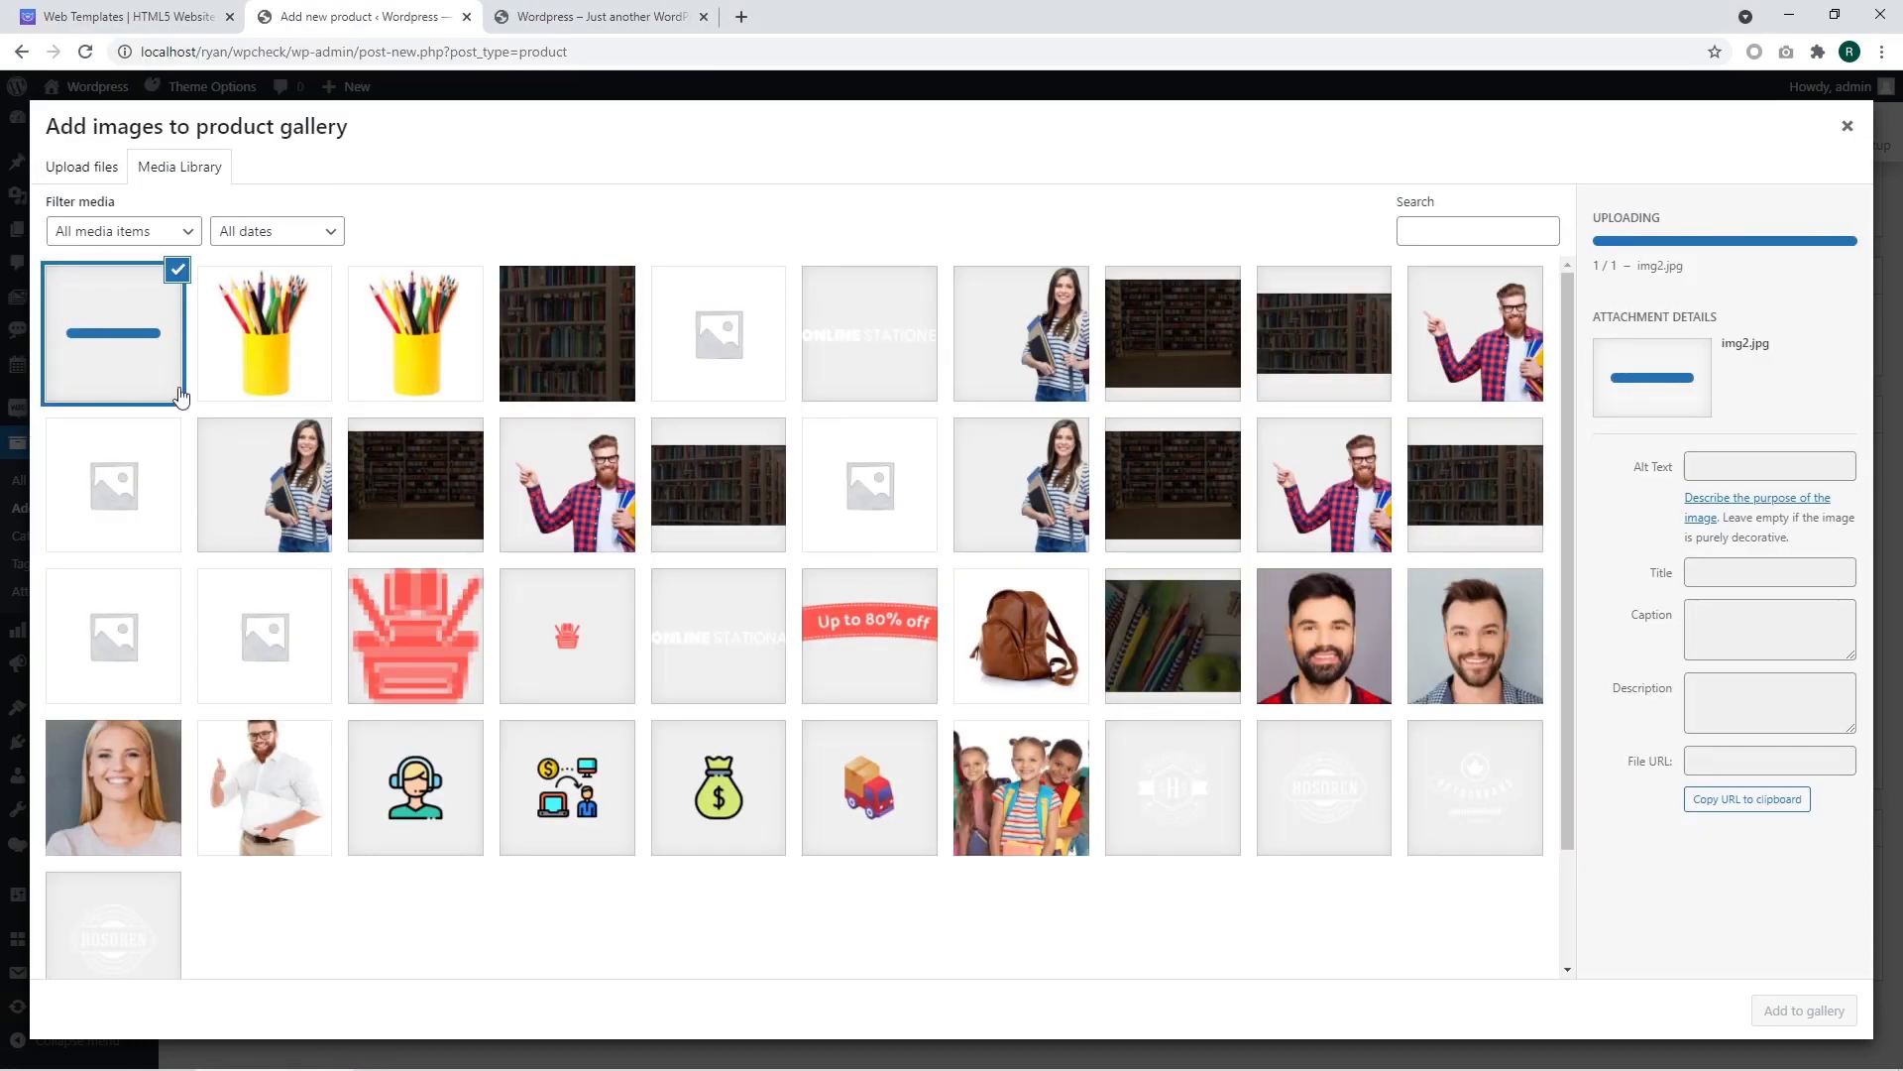
pyautogui.click(1779, 1010)
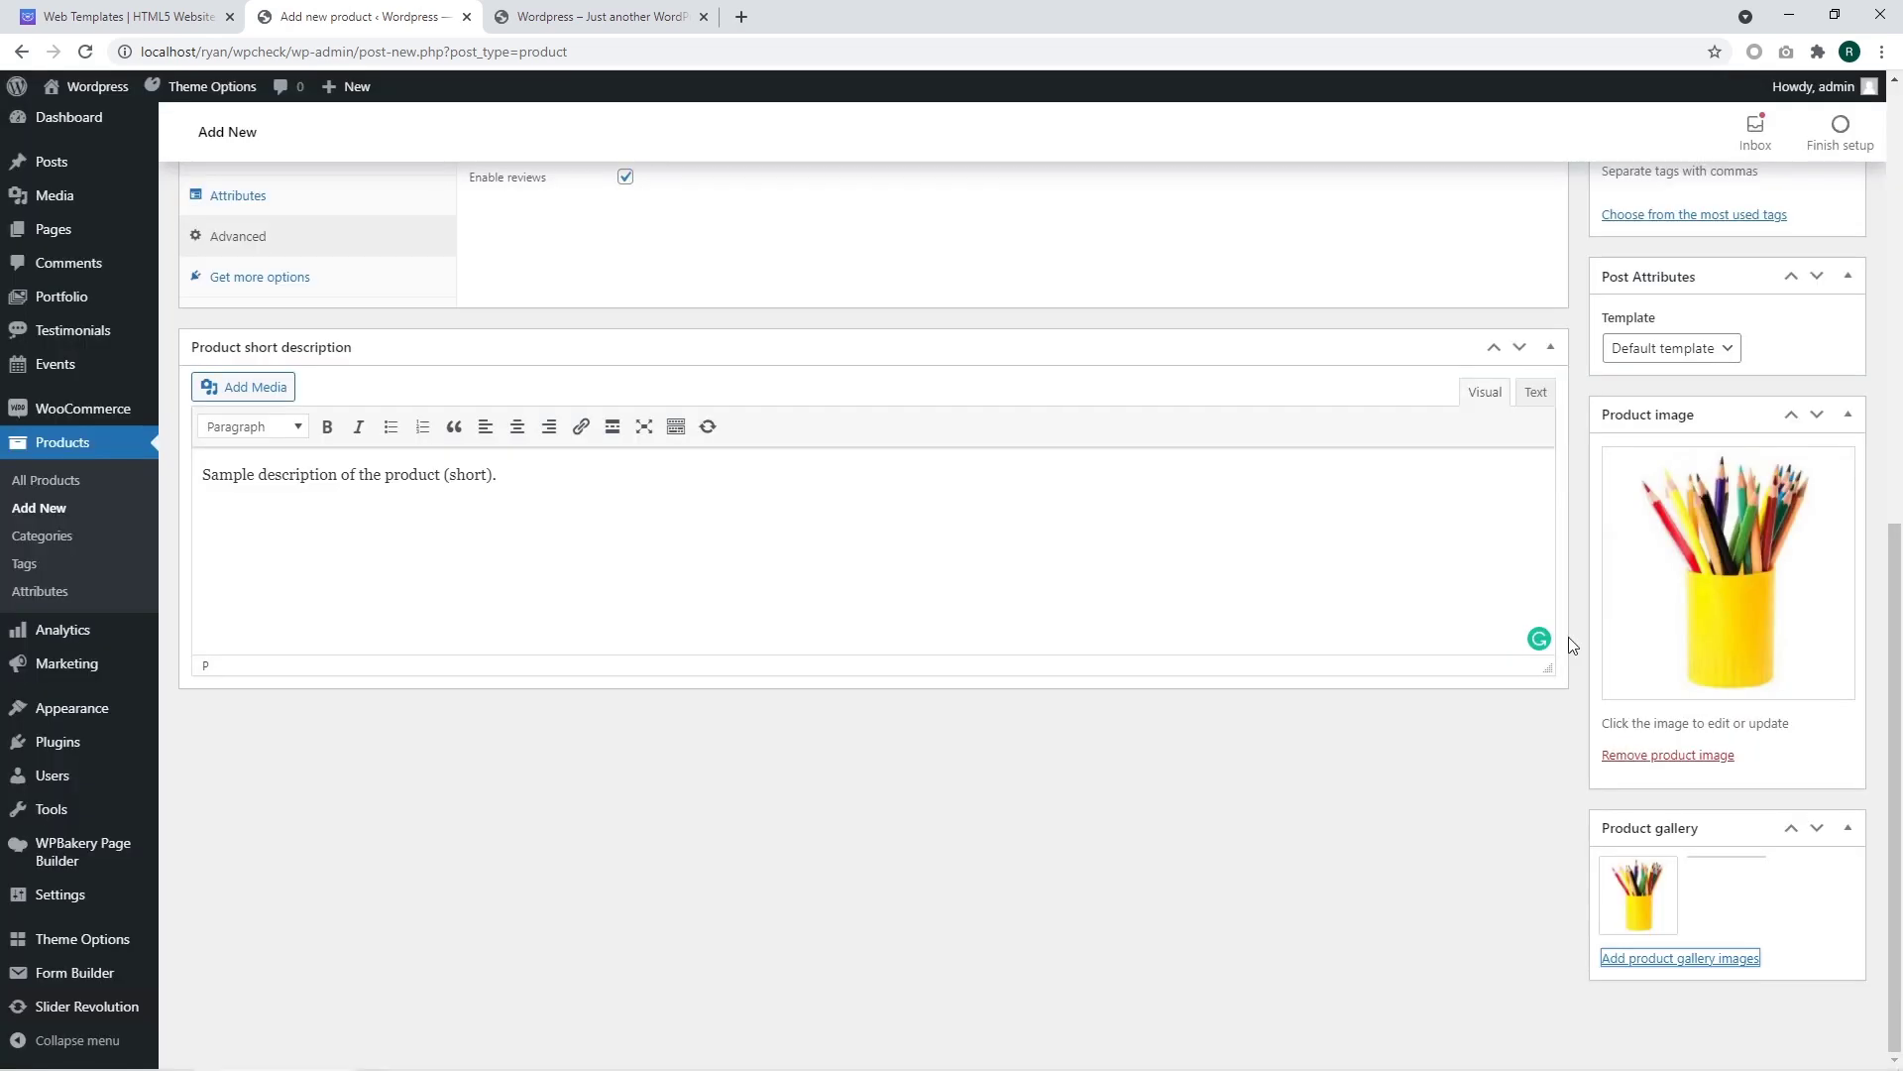
# - Upload img3.jpg from Downloads and add it as the third gallery image
pyautogui.click(1712, 961)
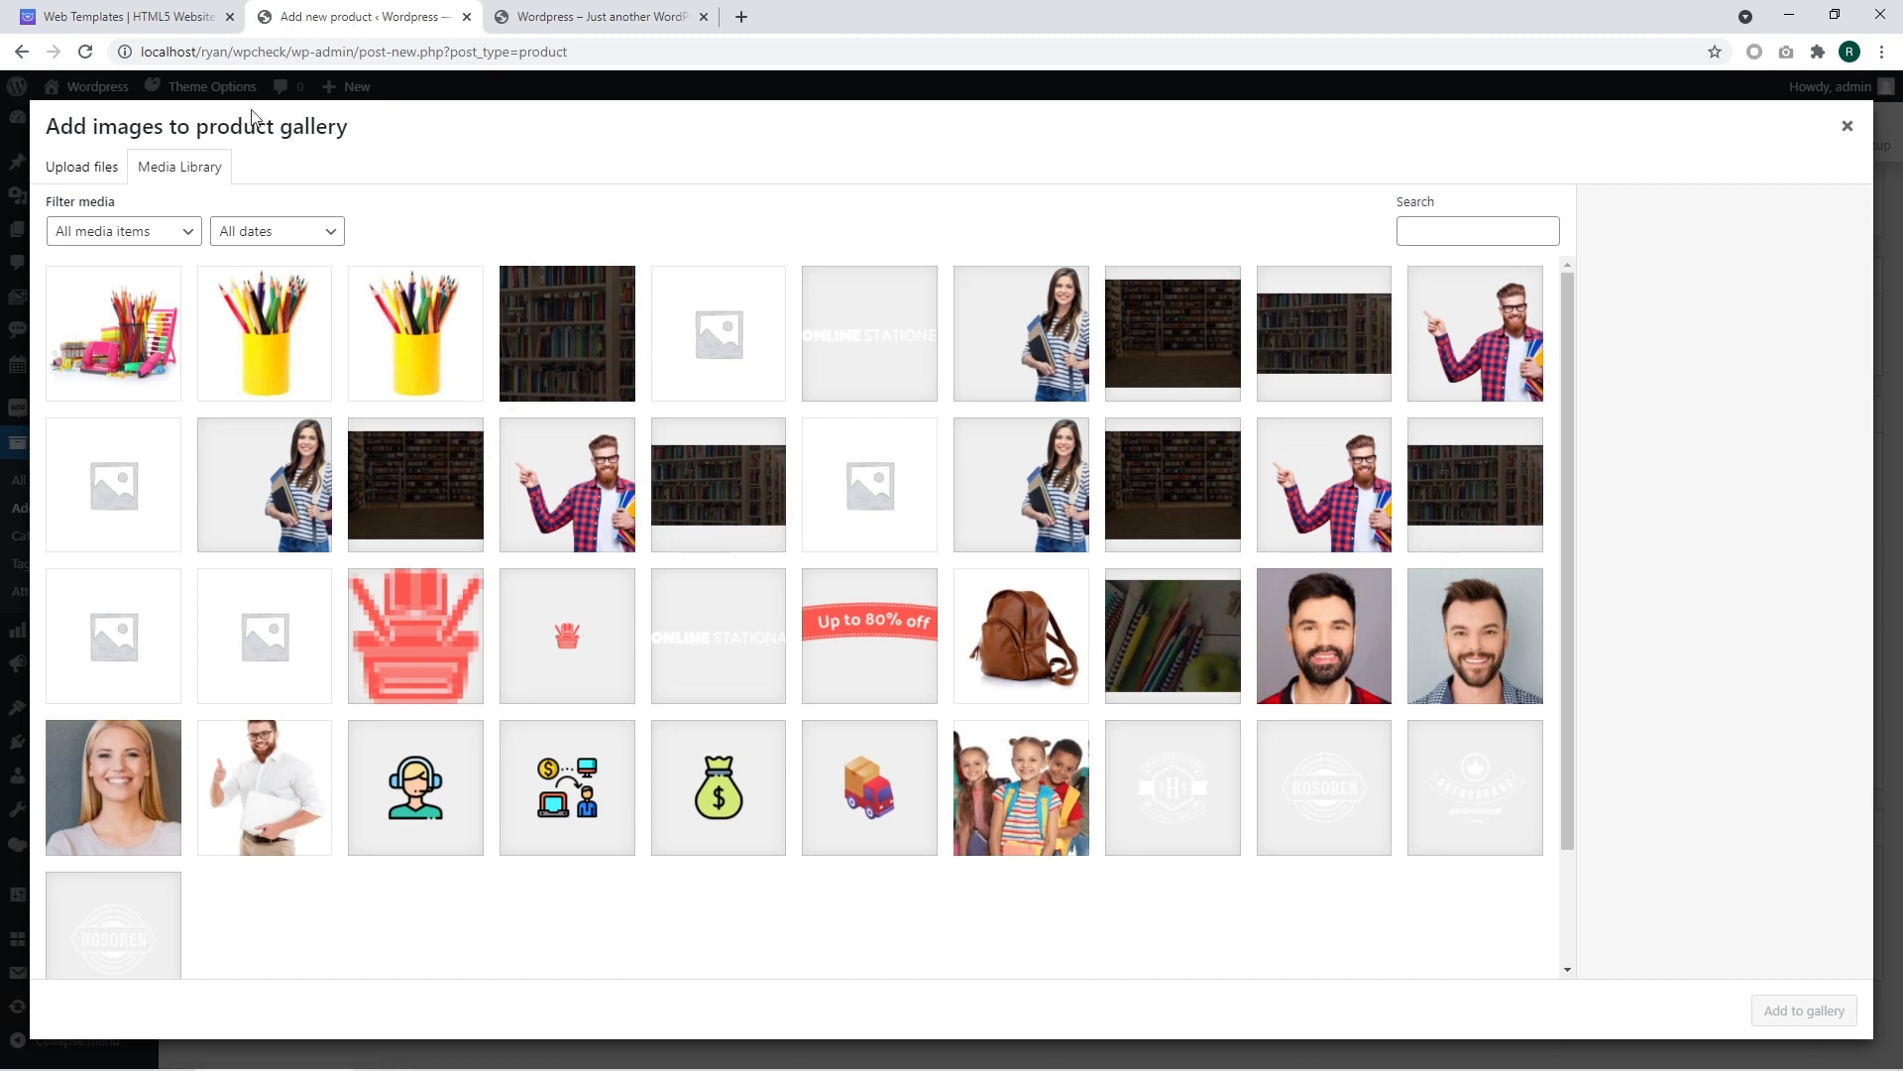
pyautogui.click(84, 168)
pyautogui.click(895, 535)
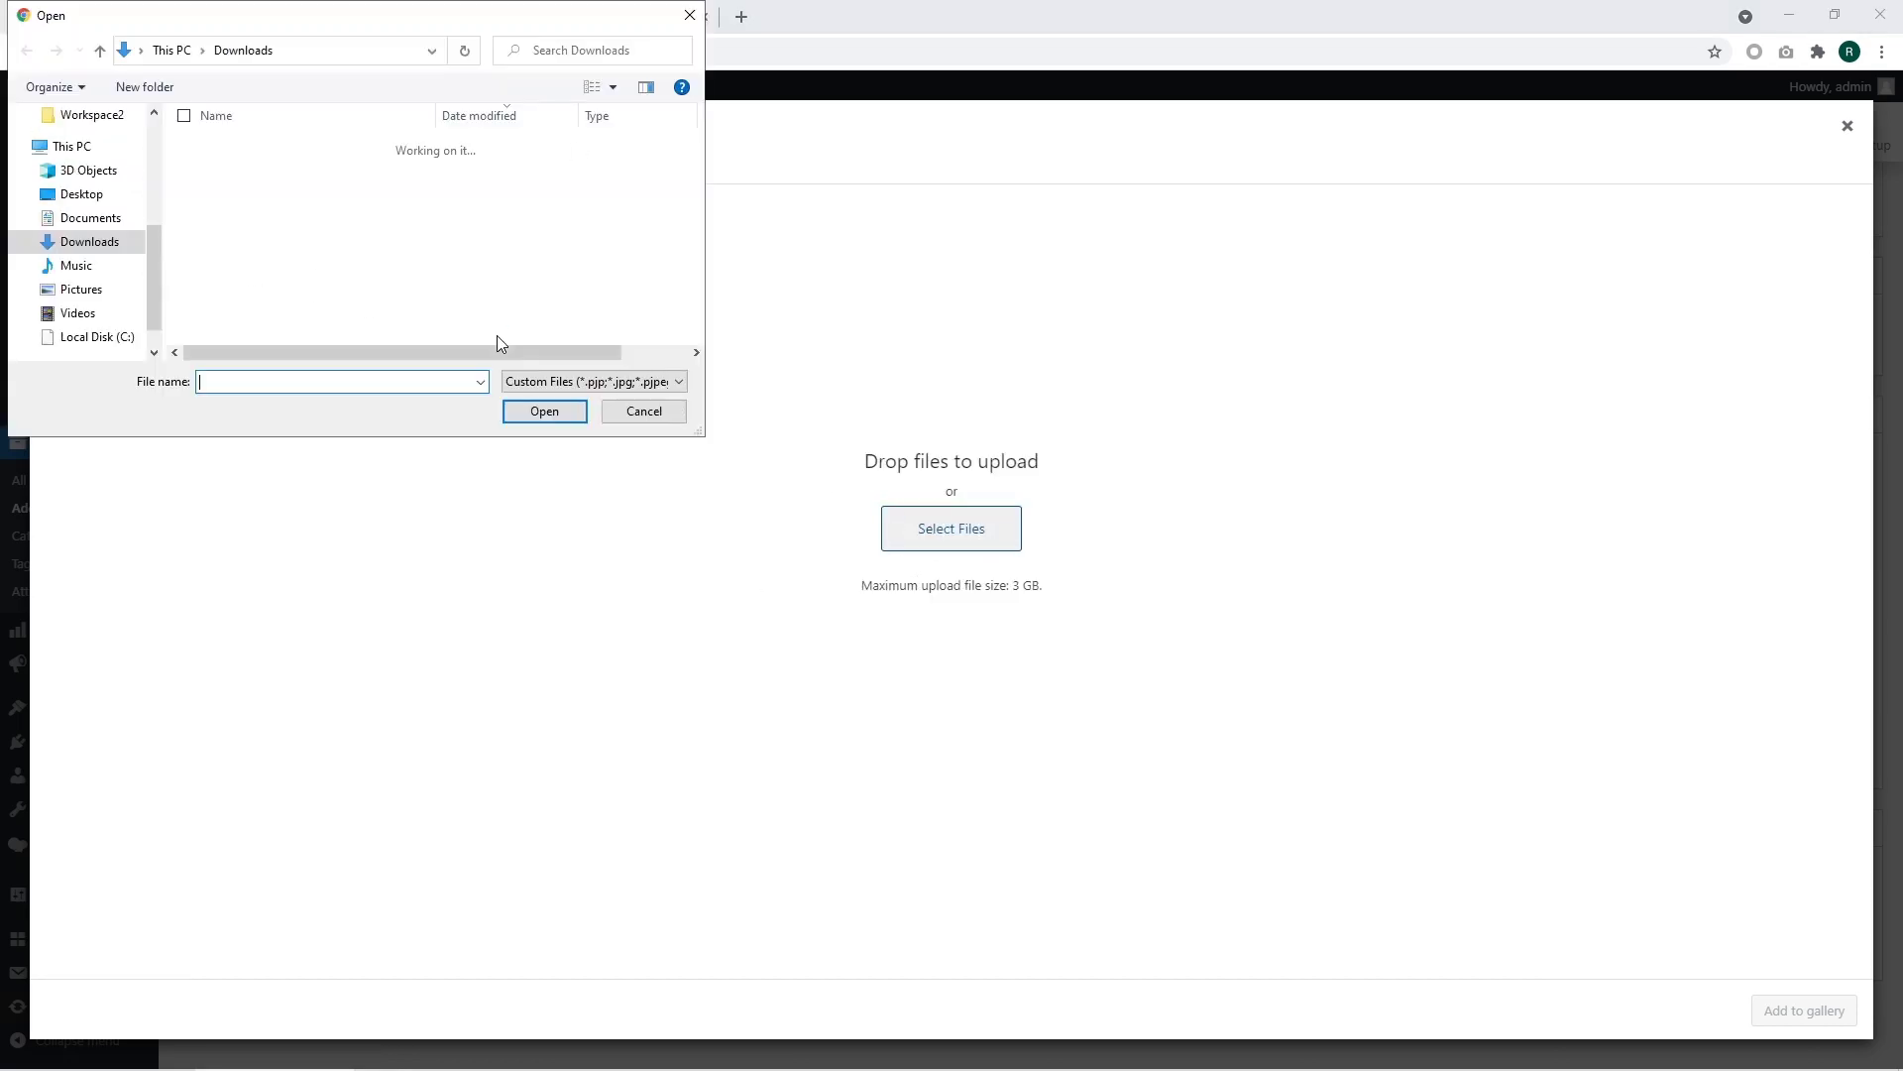
pyautogui.doubleClick(238, 170)
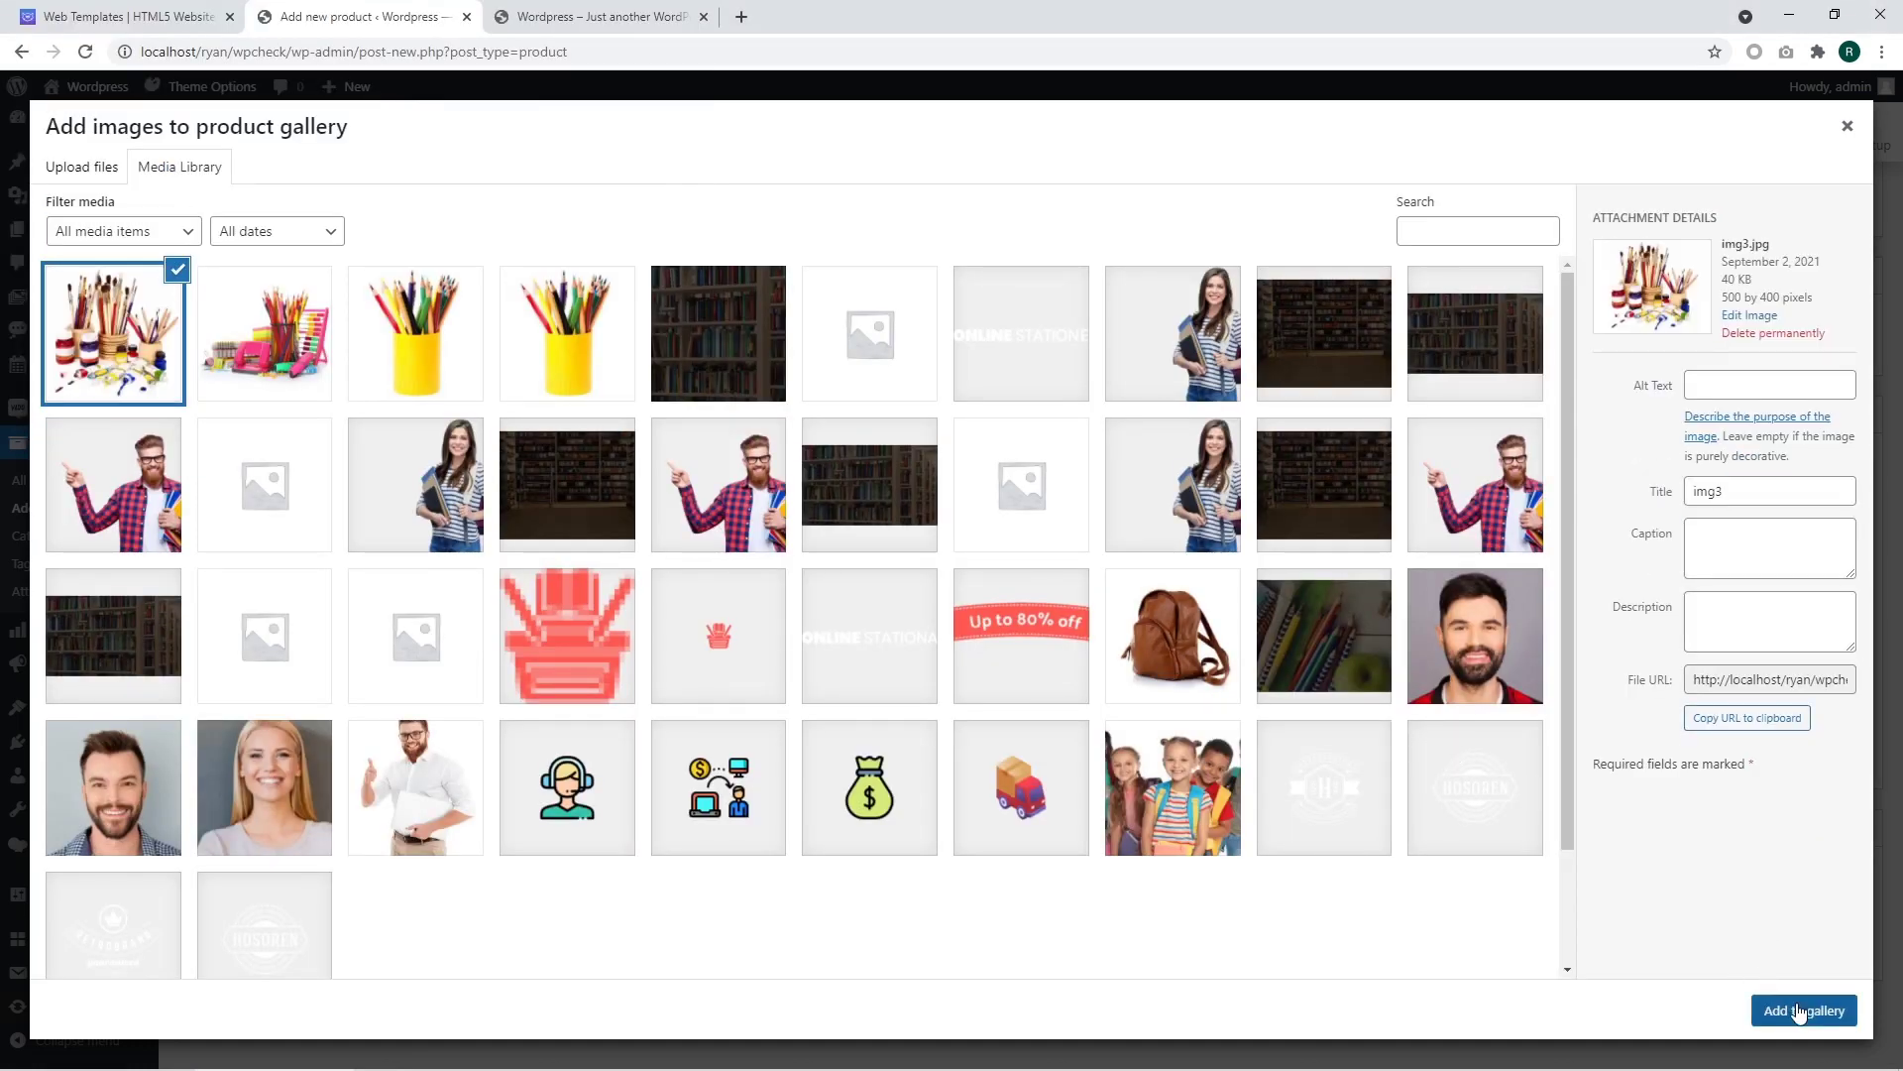
pyautogui.click(1801, 1010)
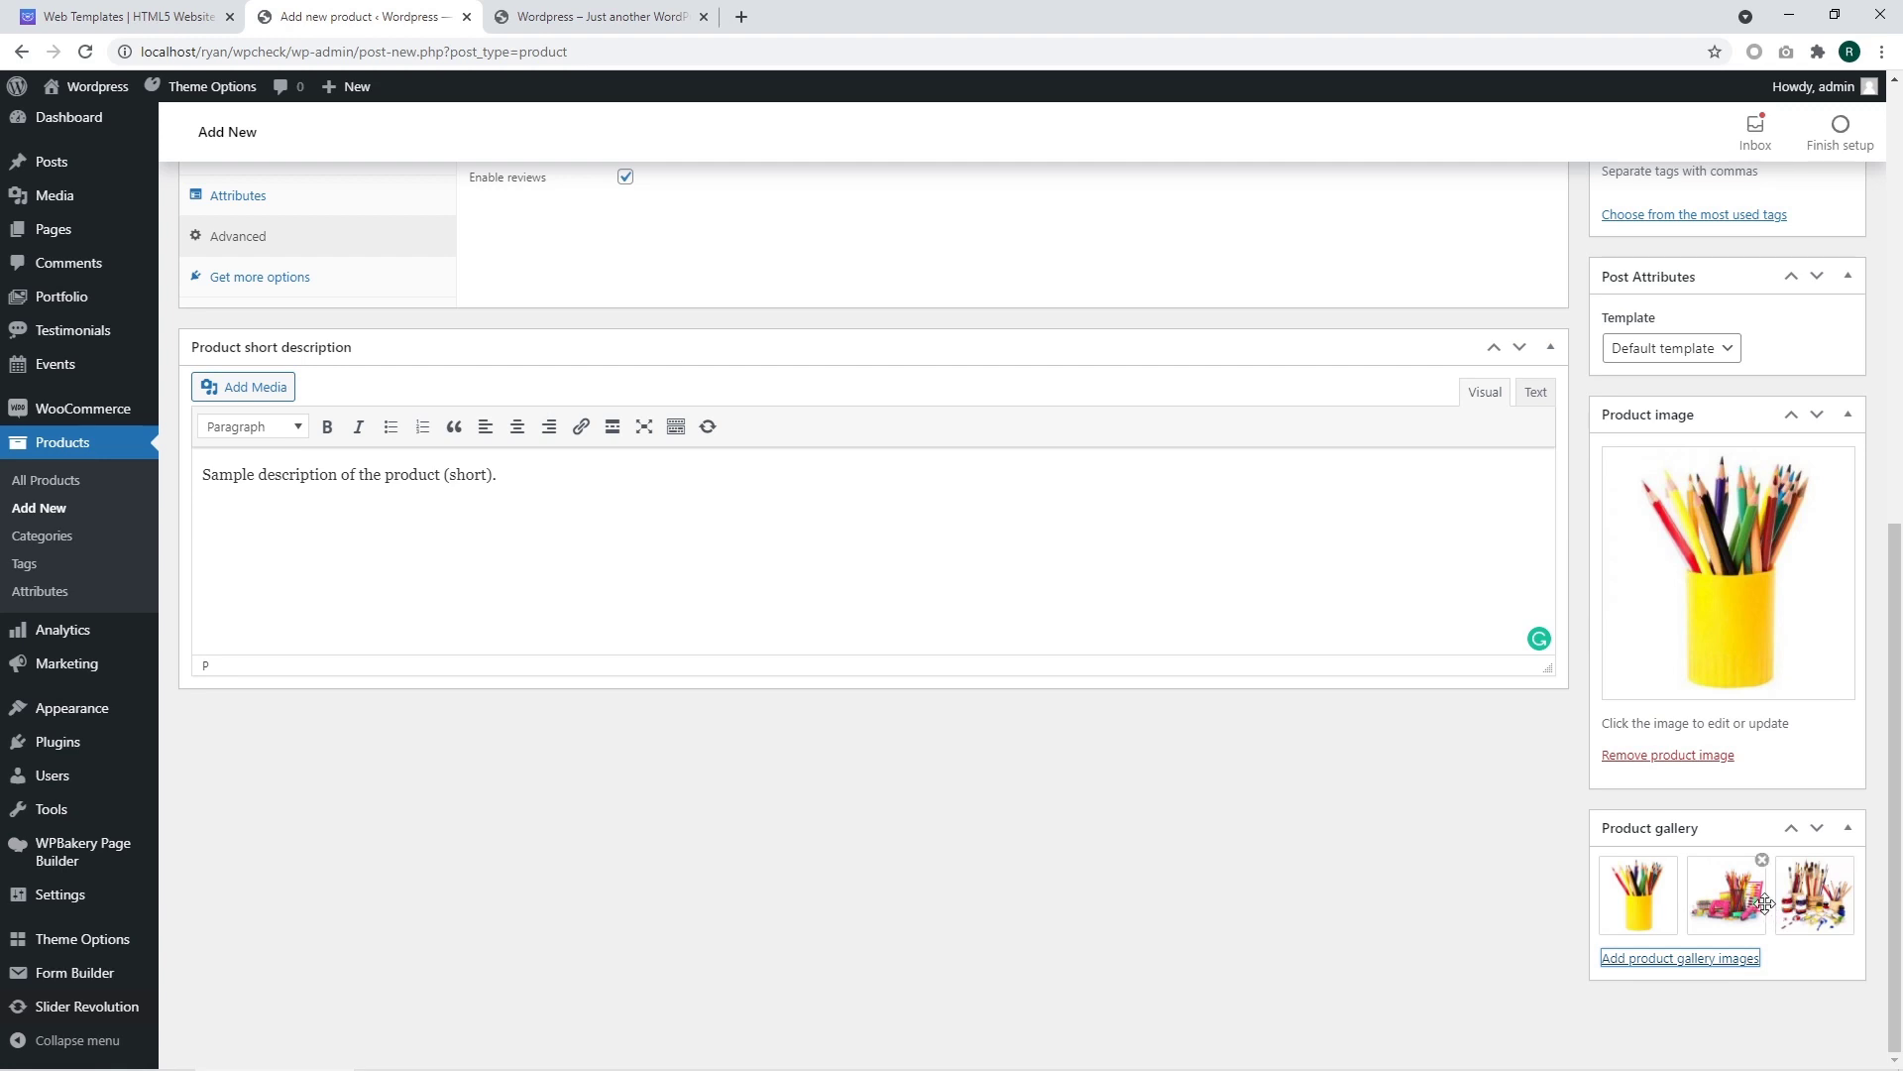
# - Publish the Pencils-set product immediately, leaving the publish date unchanged
pyautogui.scroll(8, 1539, 861)
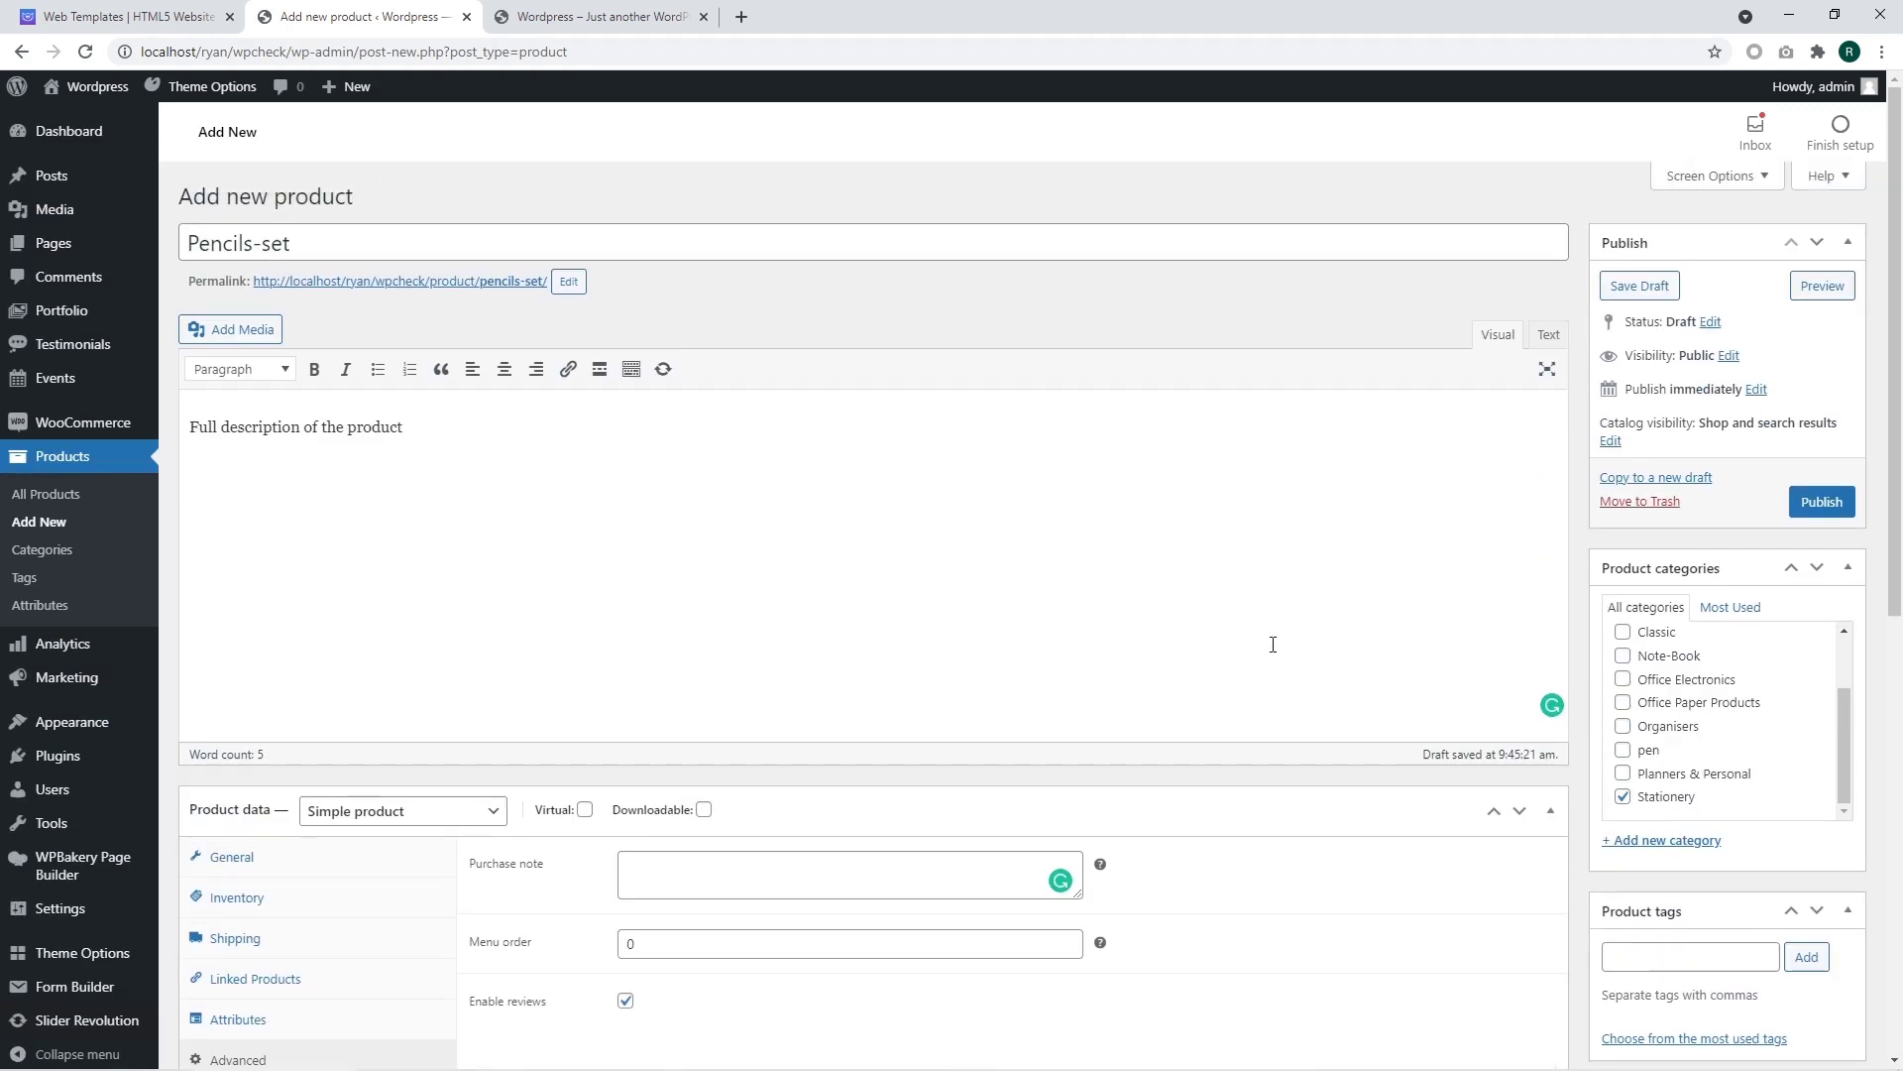
pyautogui.scroll(-2, 1271, 648)
pyautogui.scroll(-5, 1274, 651)
pyautogui.scroll(6, 1758, 891)
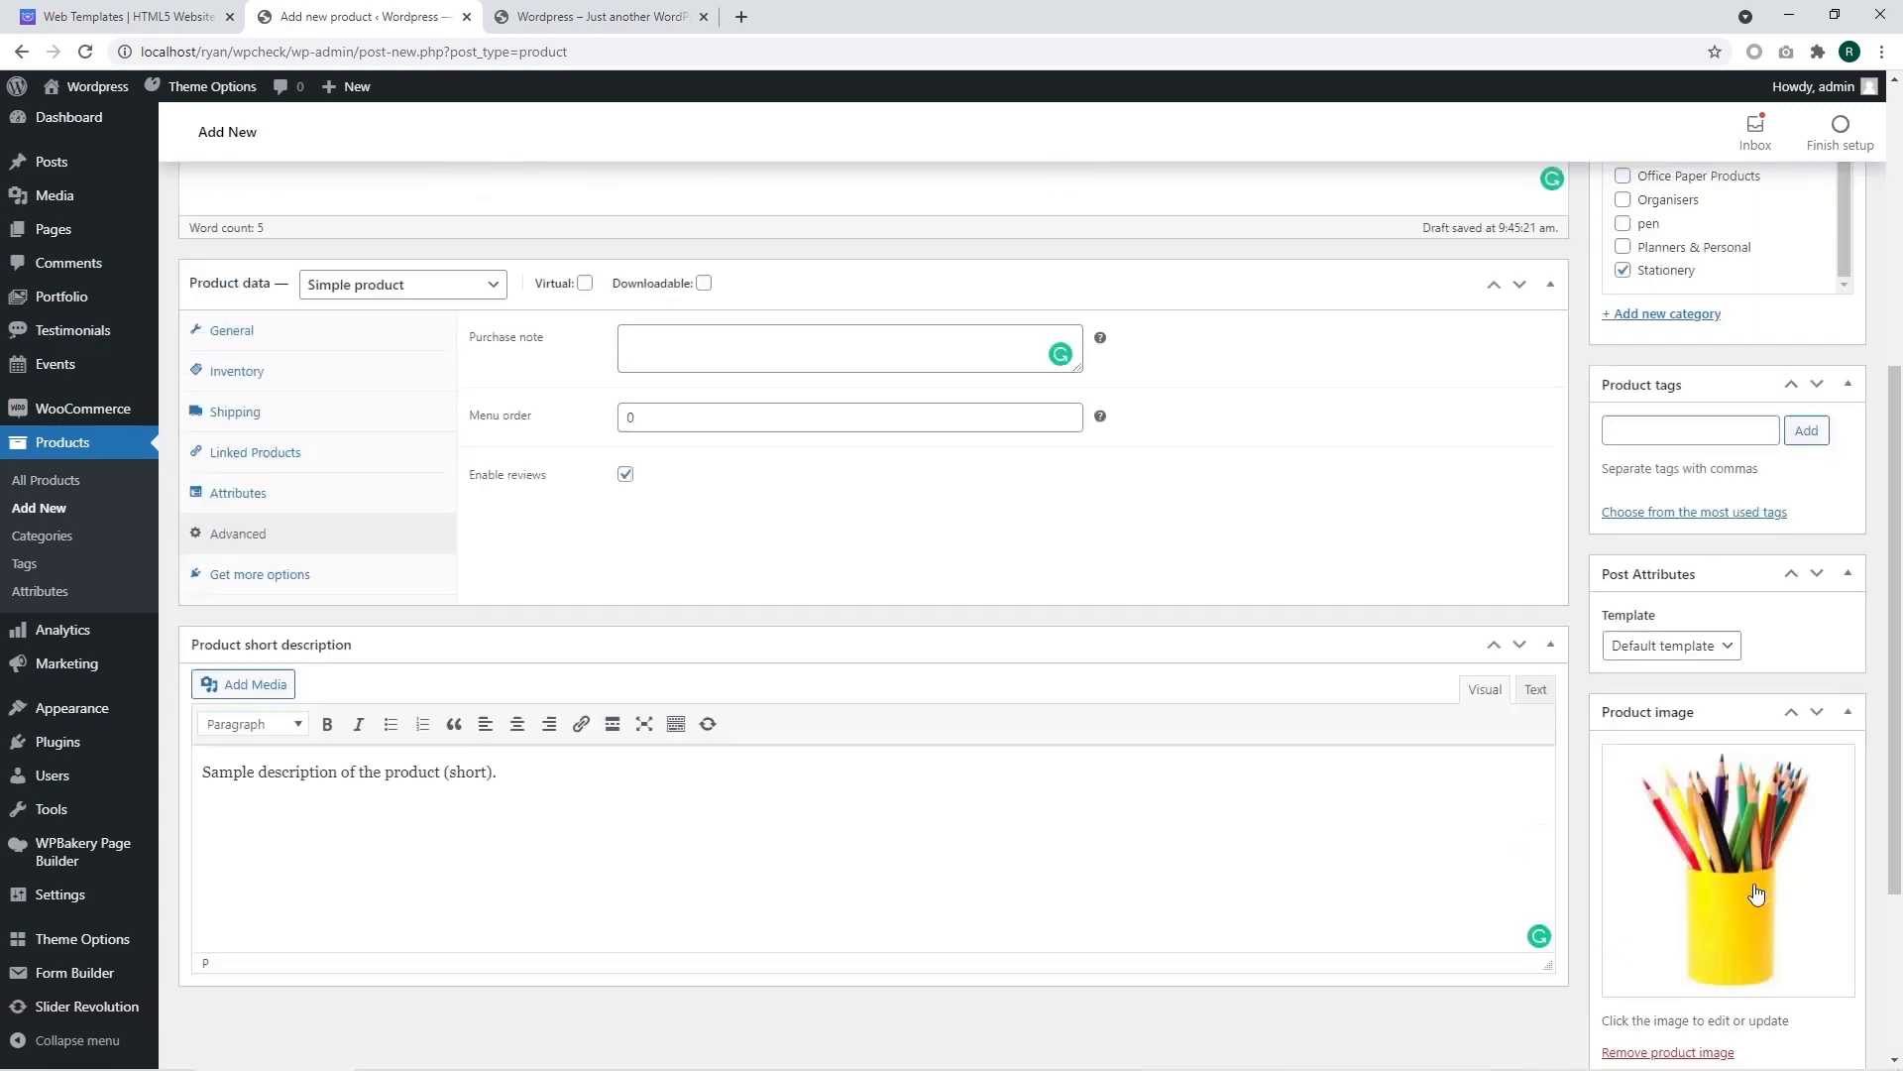
pyautogui.scroll(2, 1758, 891)
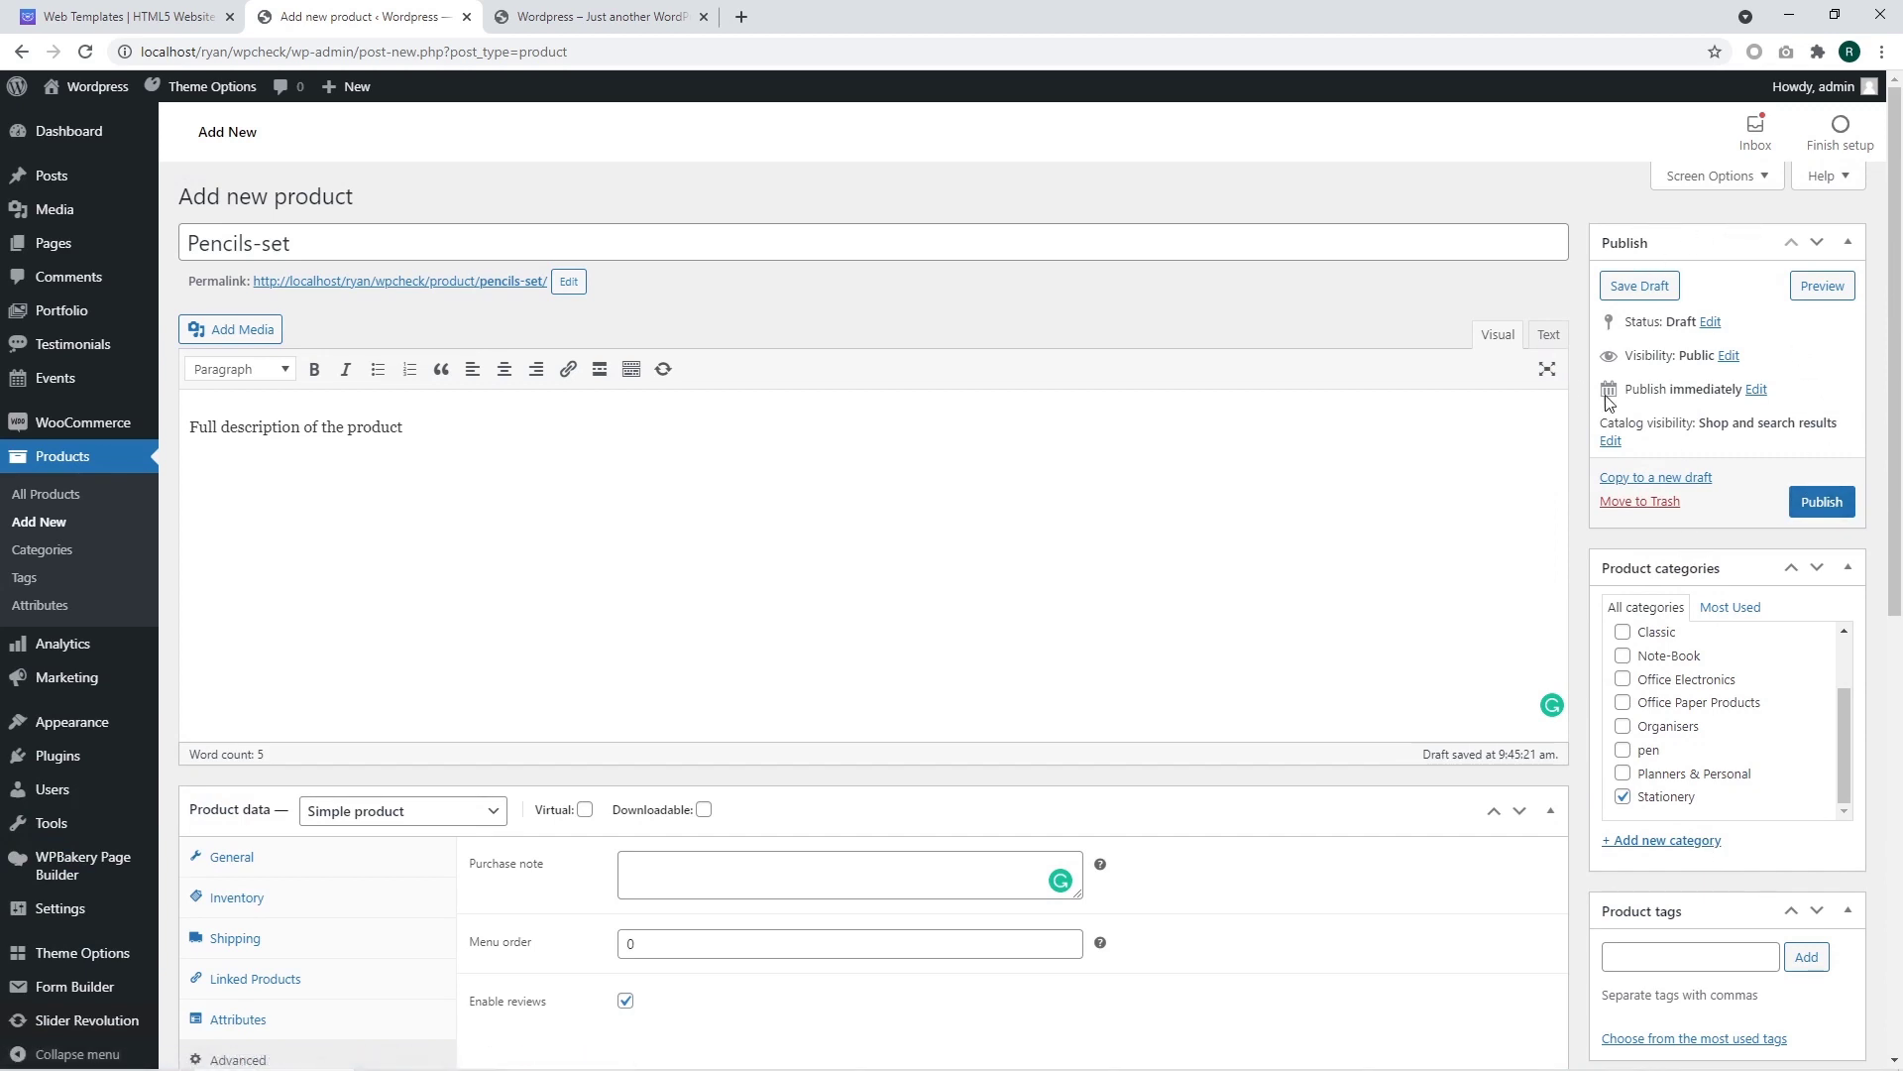
pyautogui.click(1756, 391)
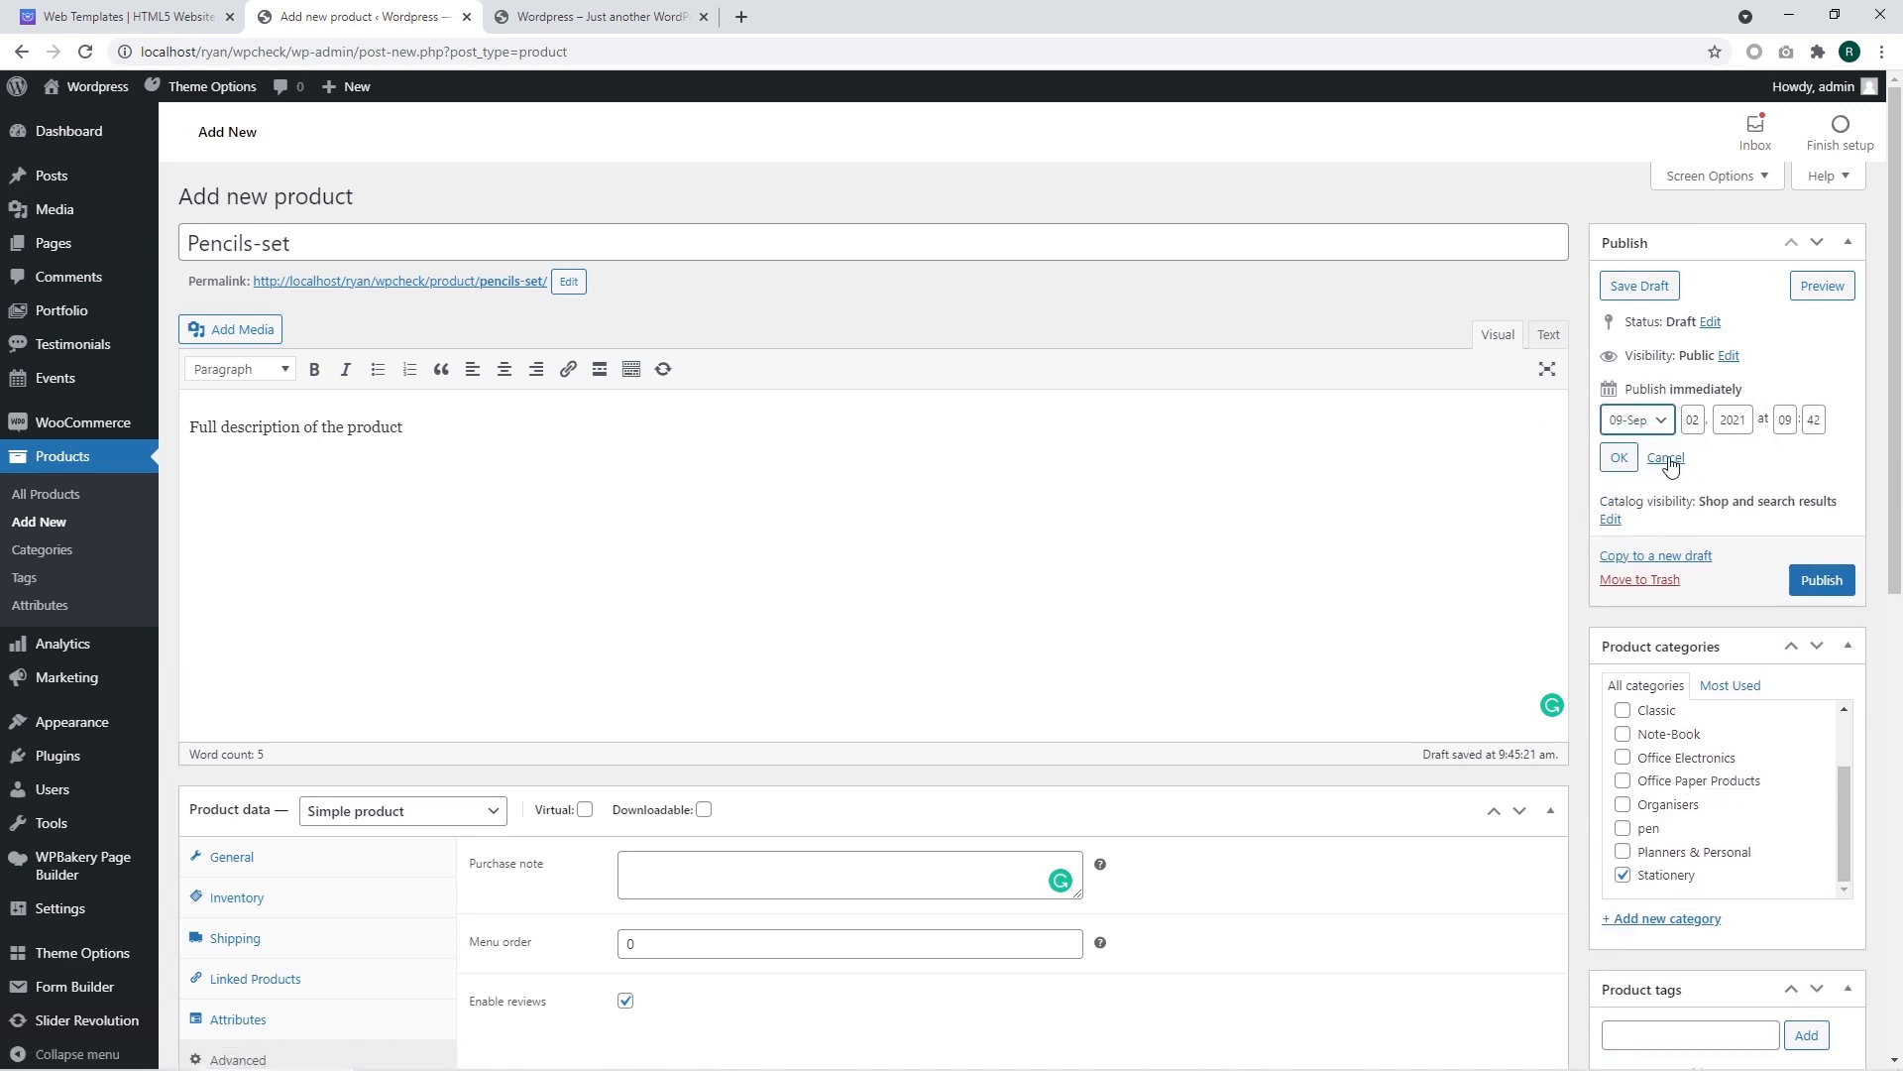
pyautogui.click(1666, 460)
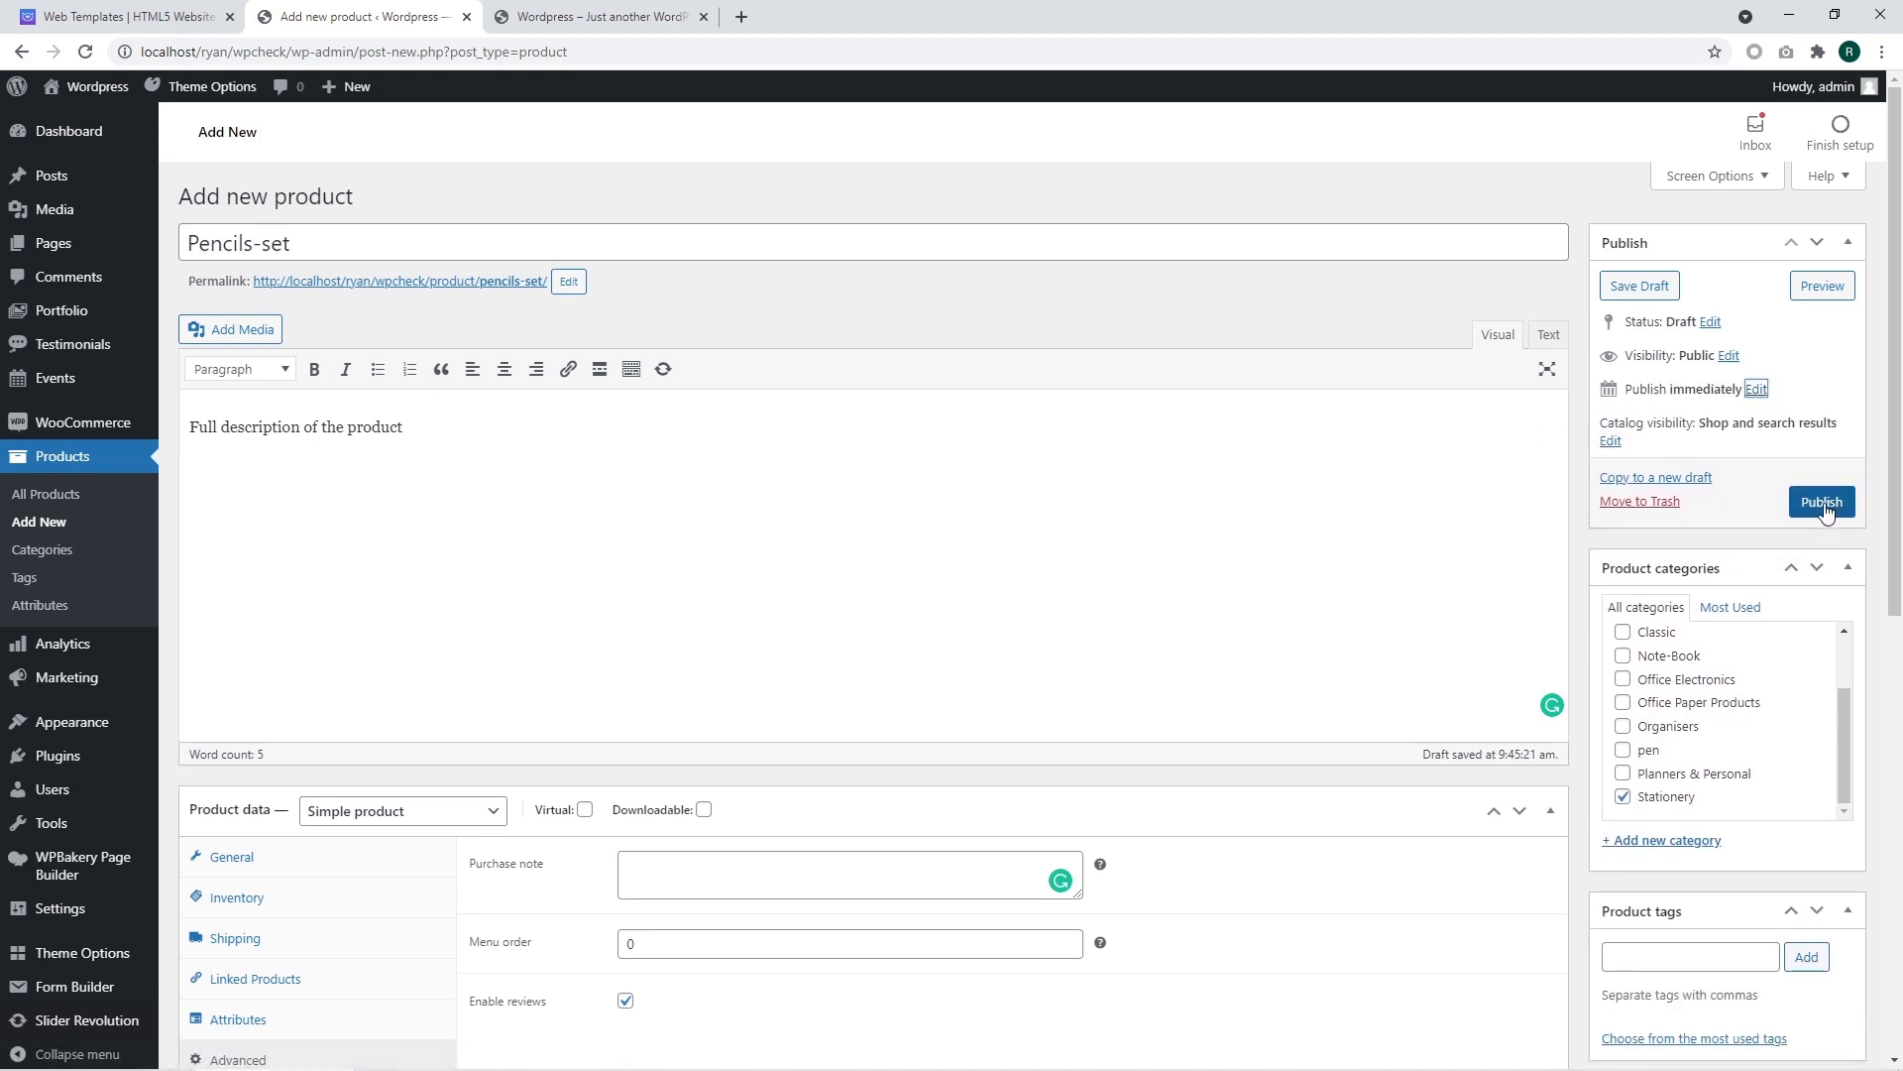
pyautogui.click(1822, 503)
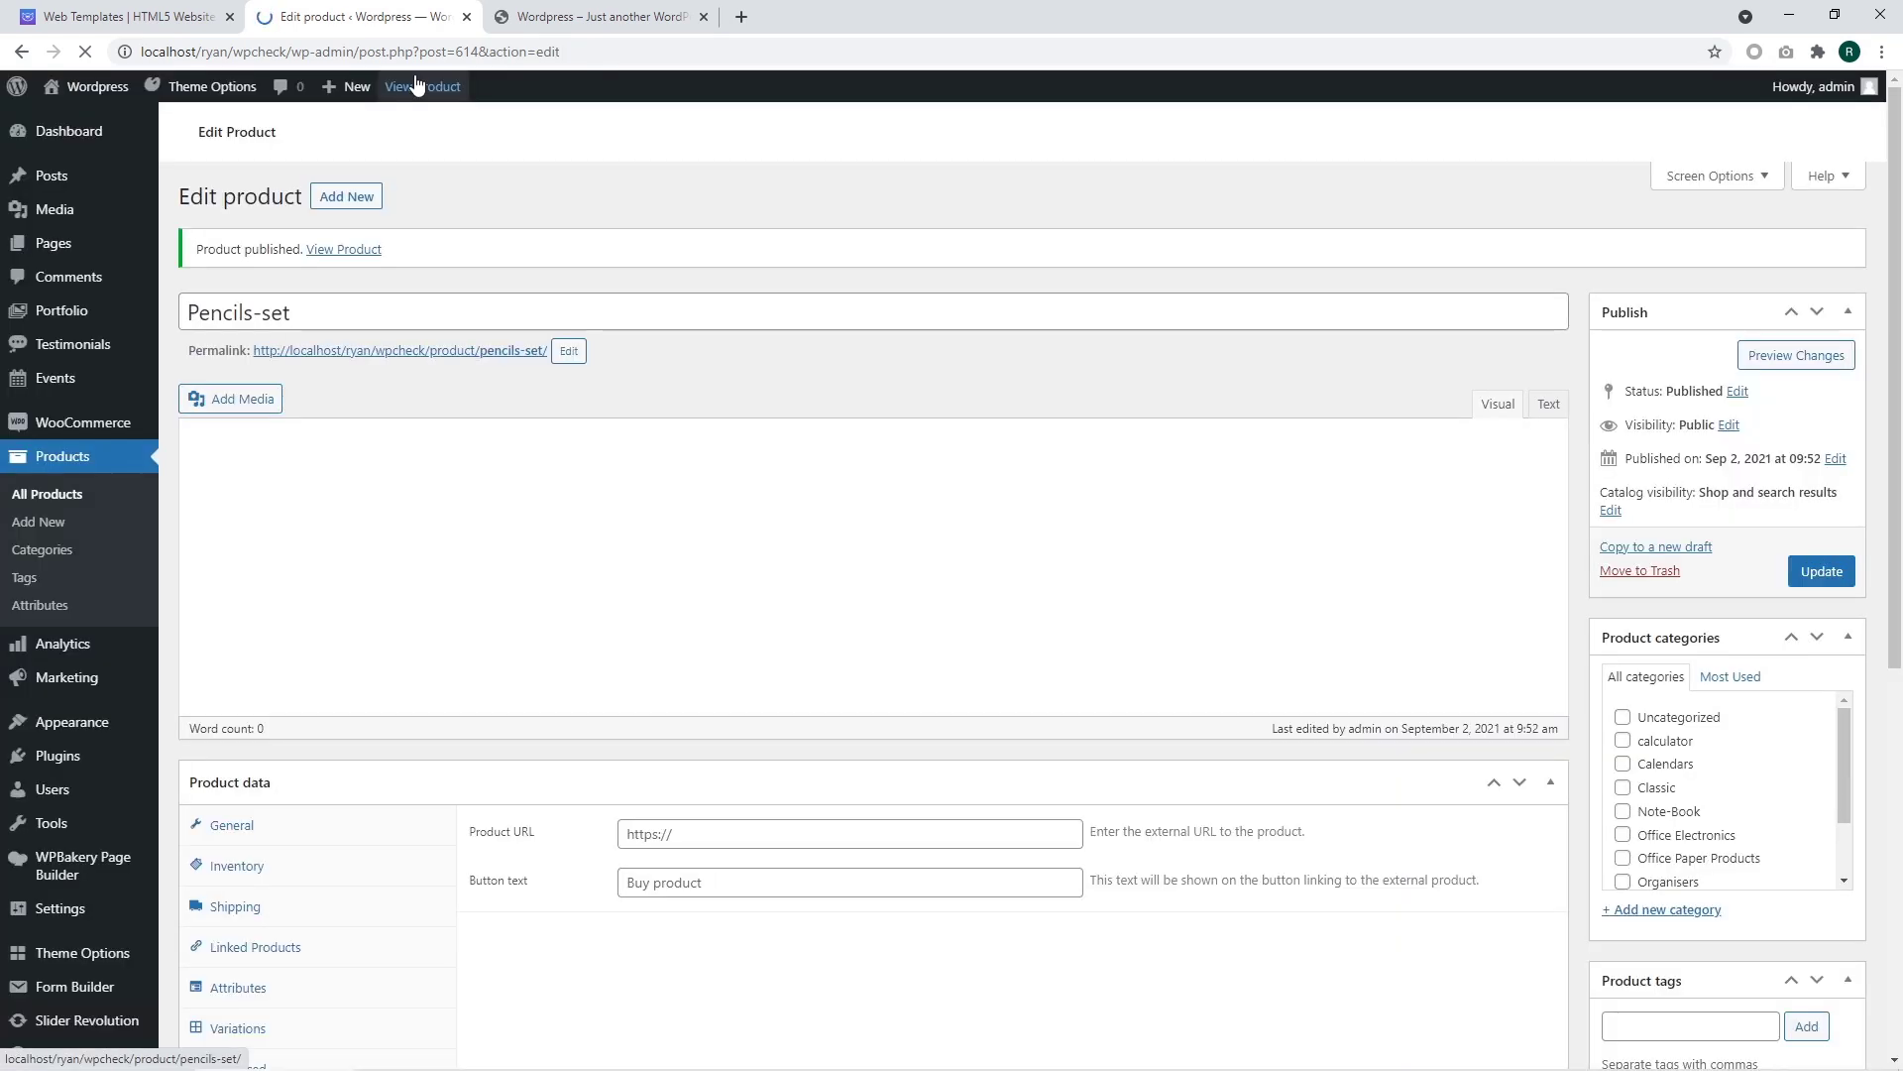
pyautogui.rightClick(430, 355)
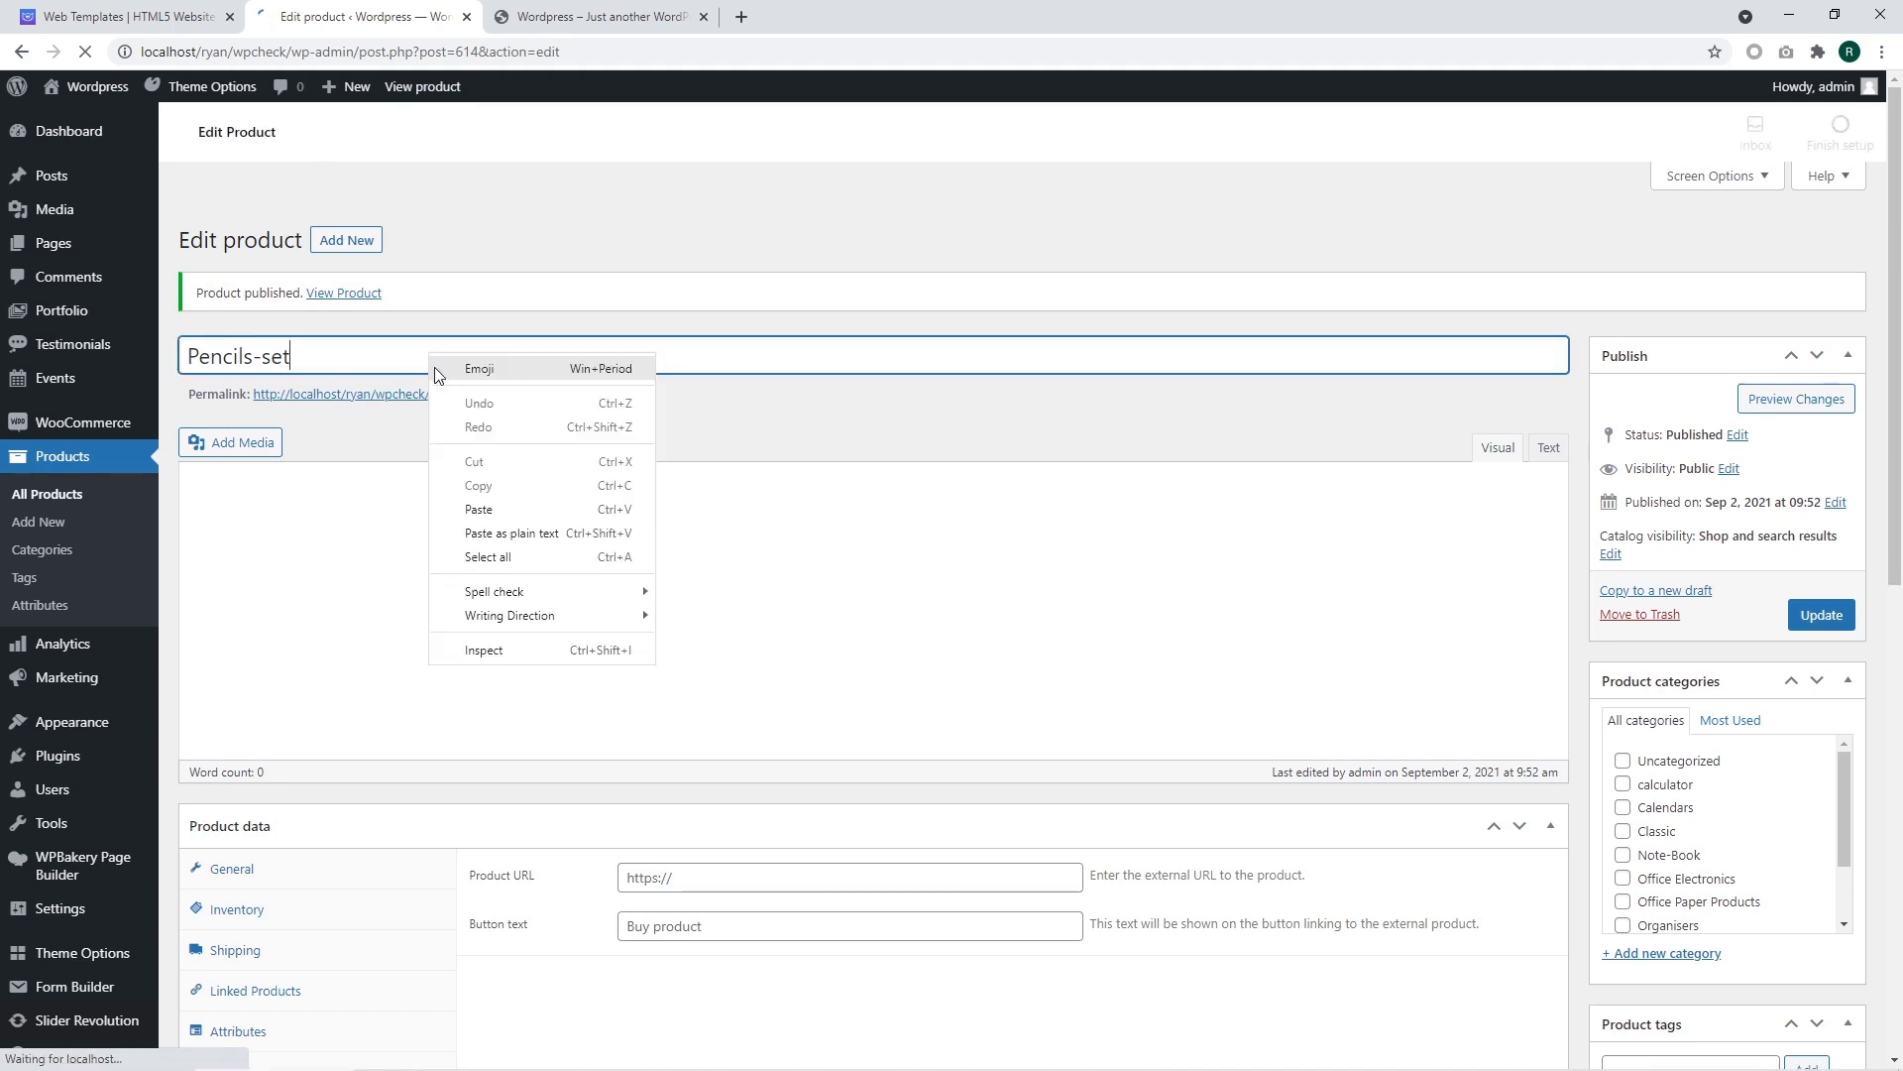
pyautogui.press('Escape')
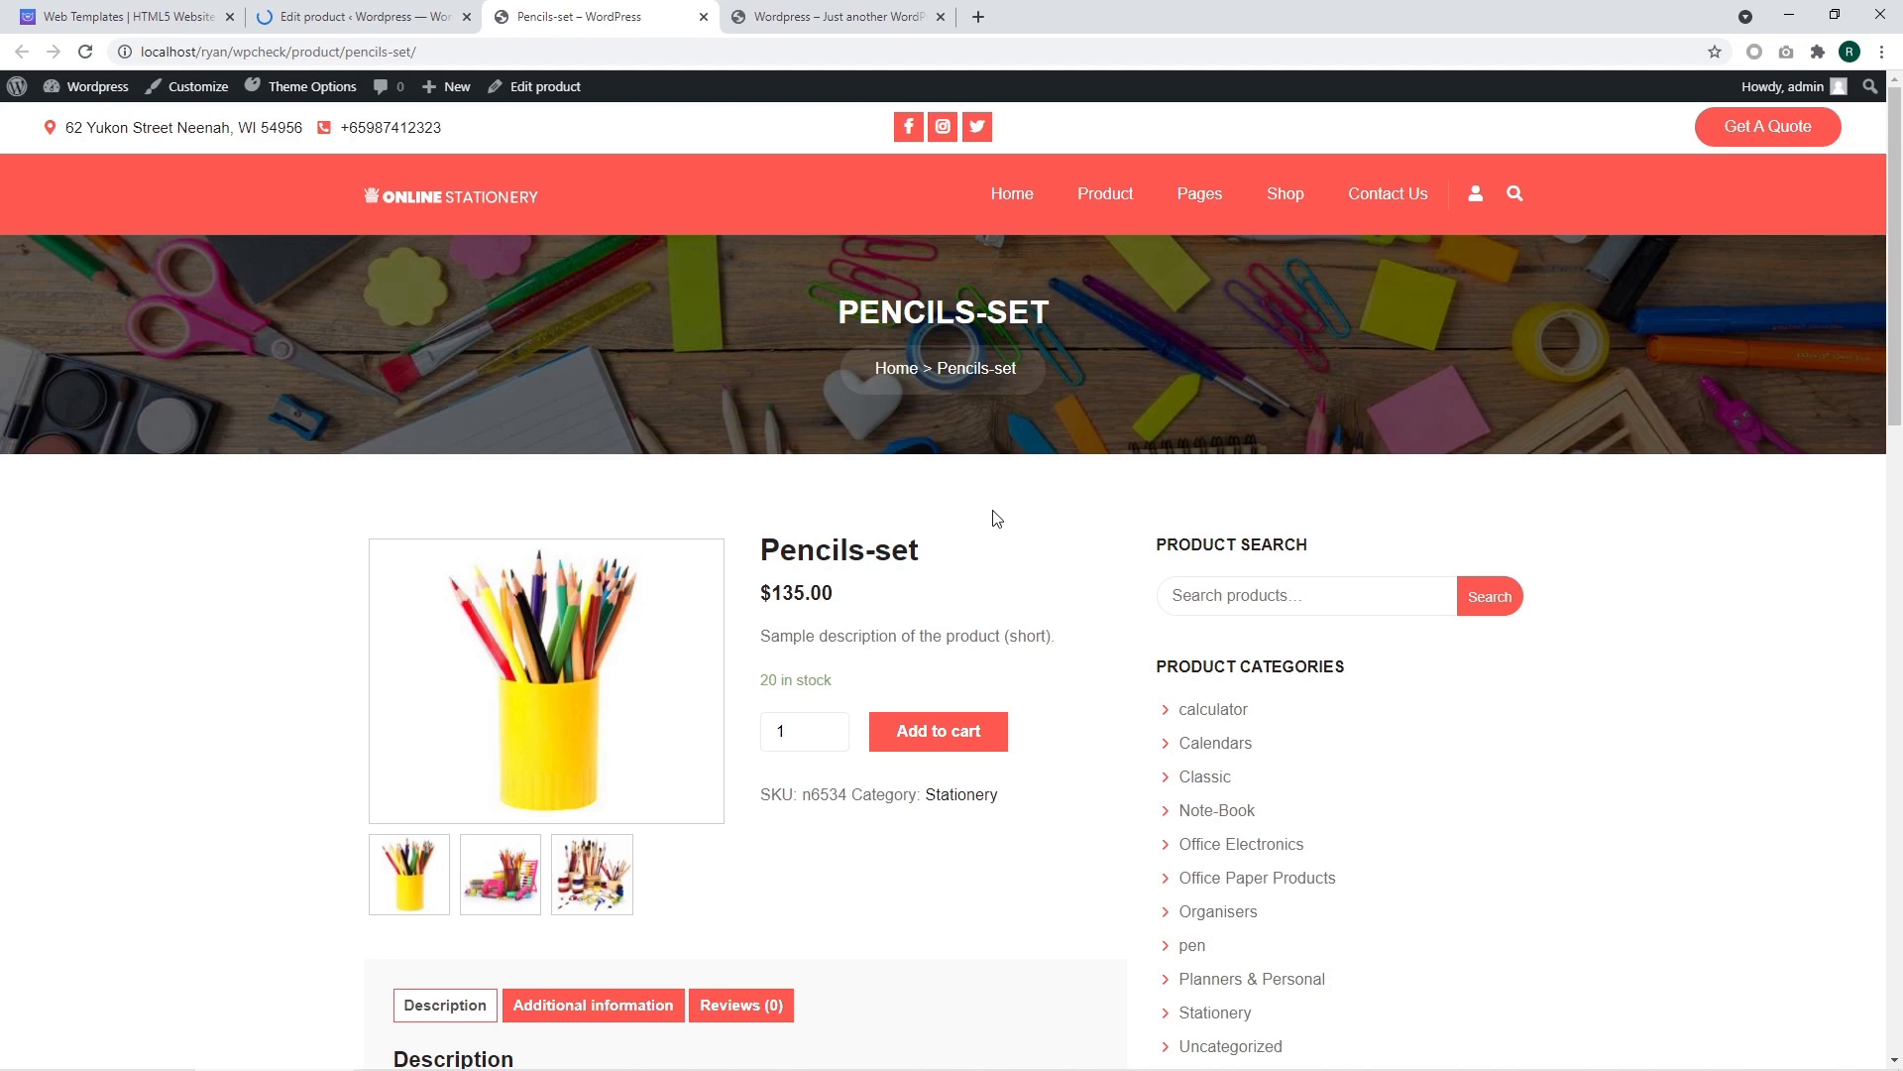
# - Check the storefront title Pencils-set, $135.00 price, short description, 20 in stock and SKU n6534
pyautogui.scroll(-3, 995, 516)
pyautogui.scroll(3, 994, 515)
pyautogui.tripleClick(861, 560)
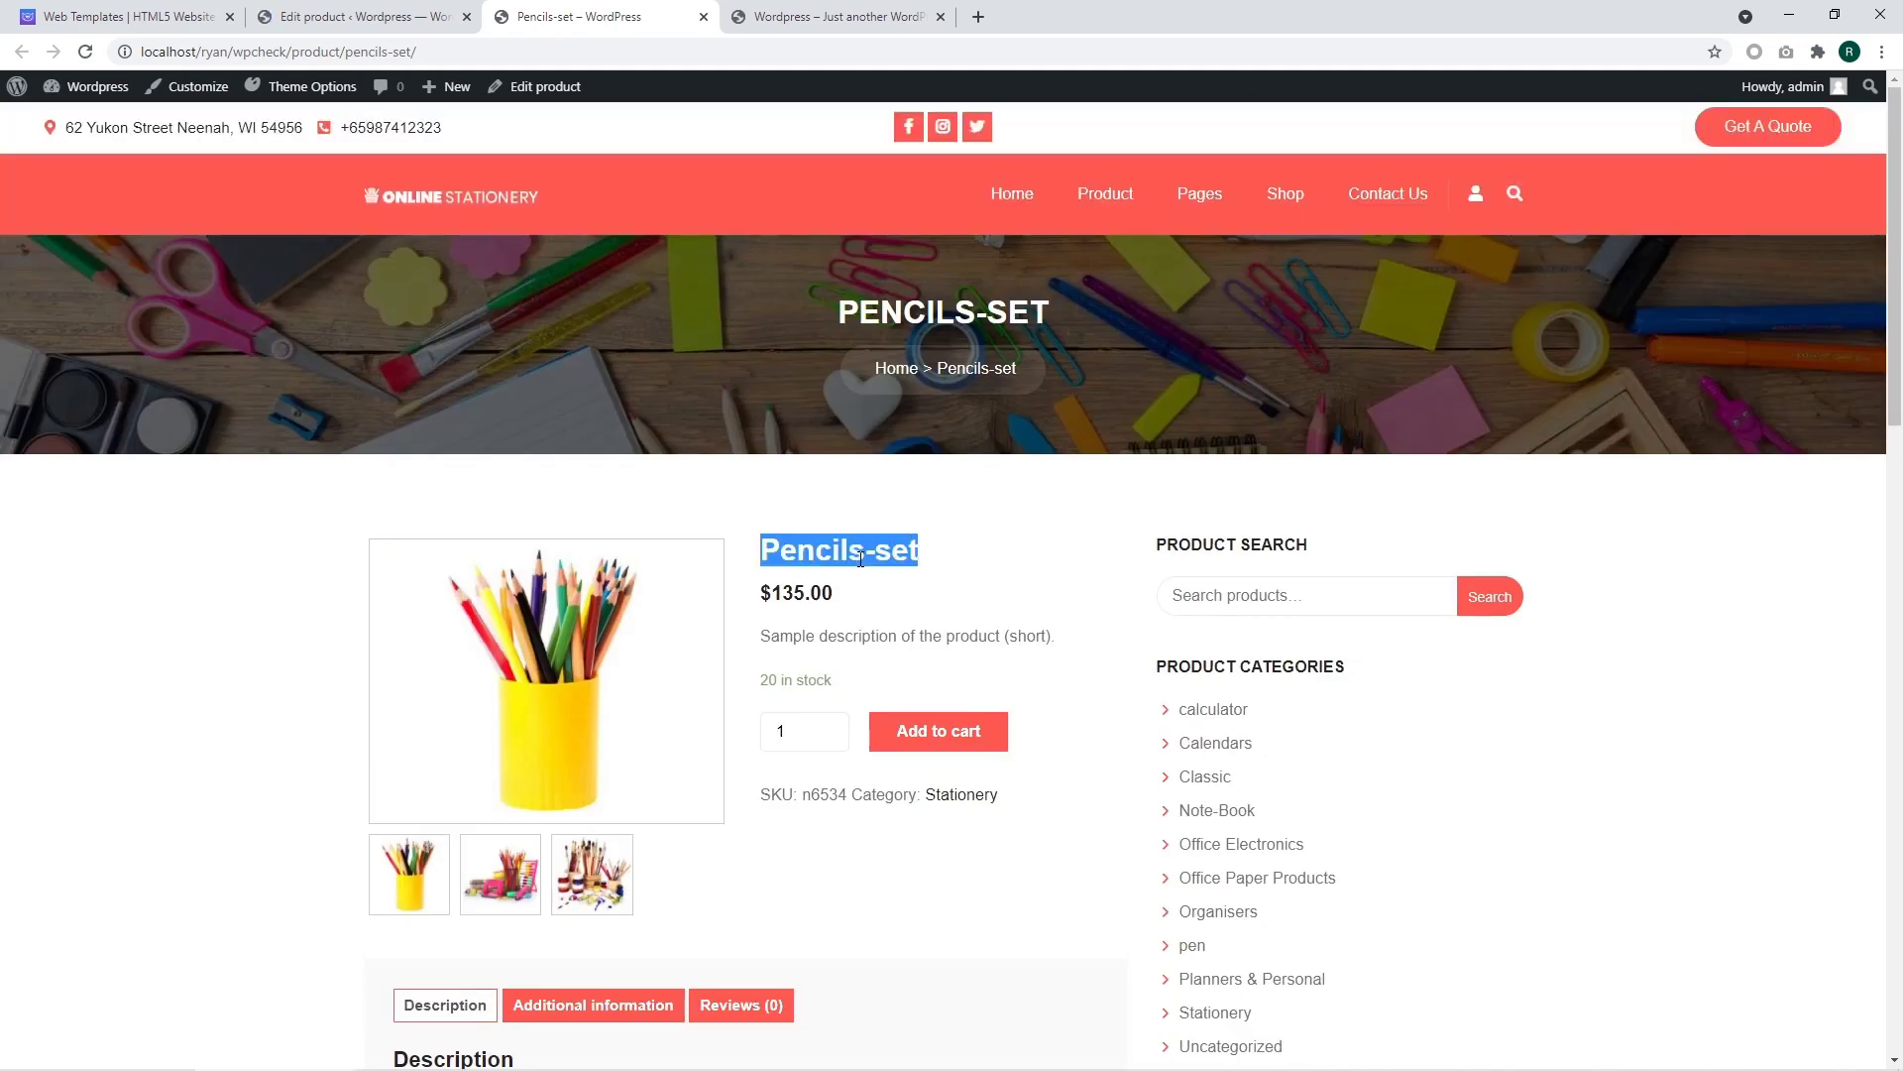
pyautogui.tripleClick(801, 591)
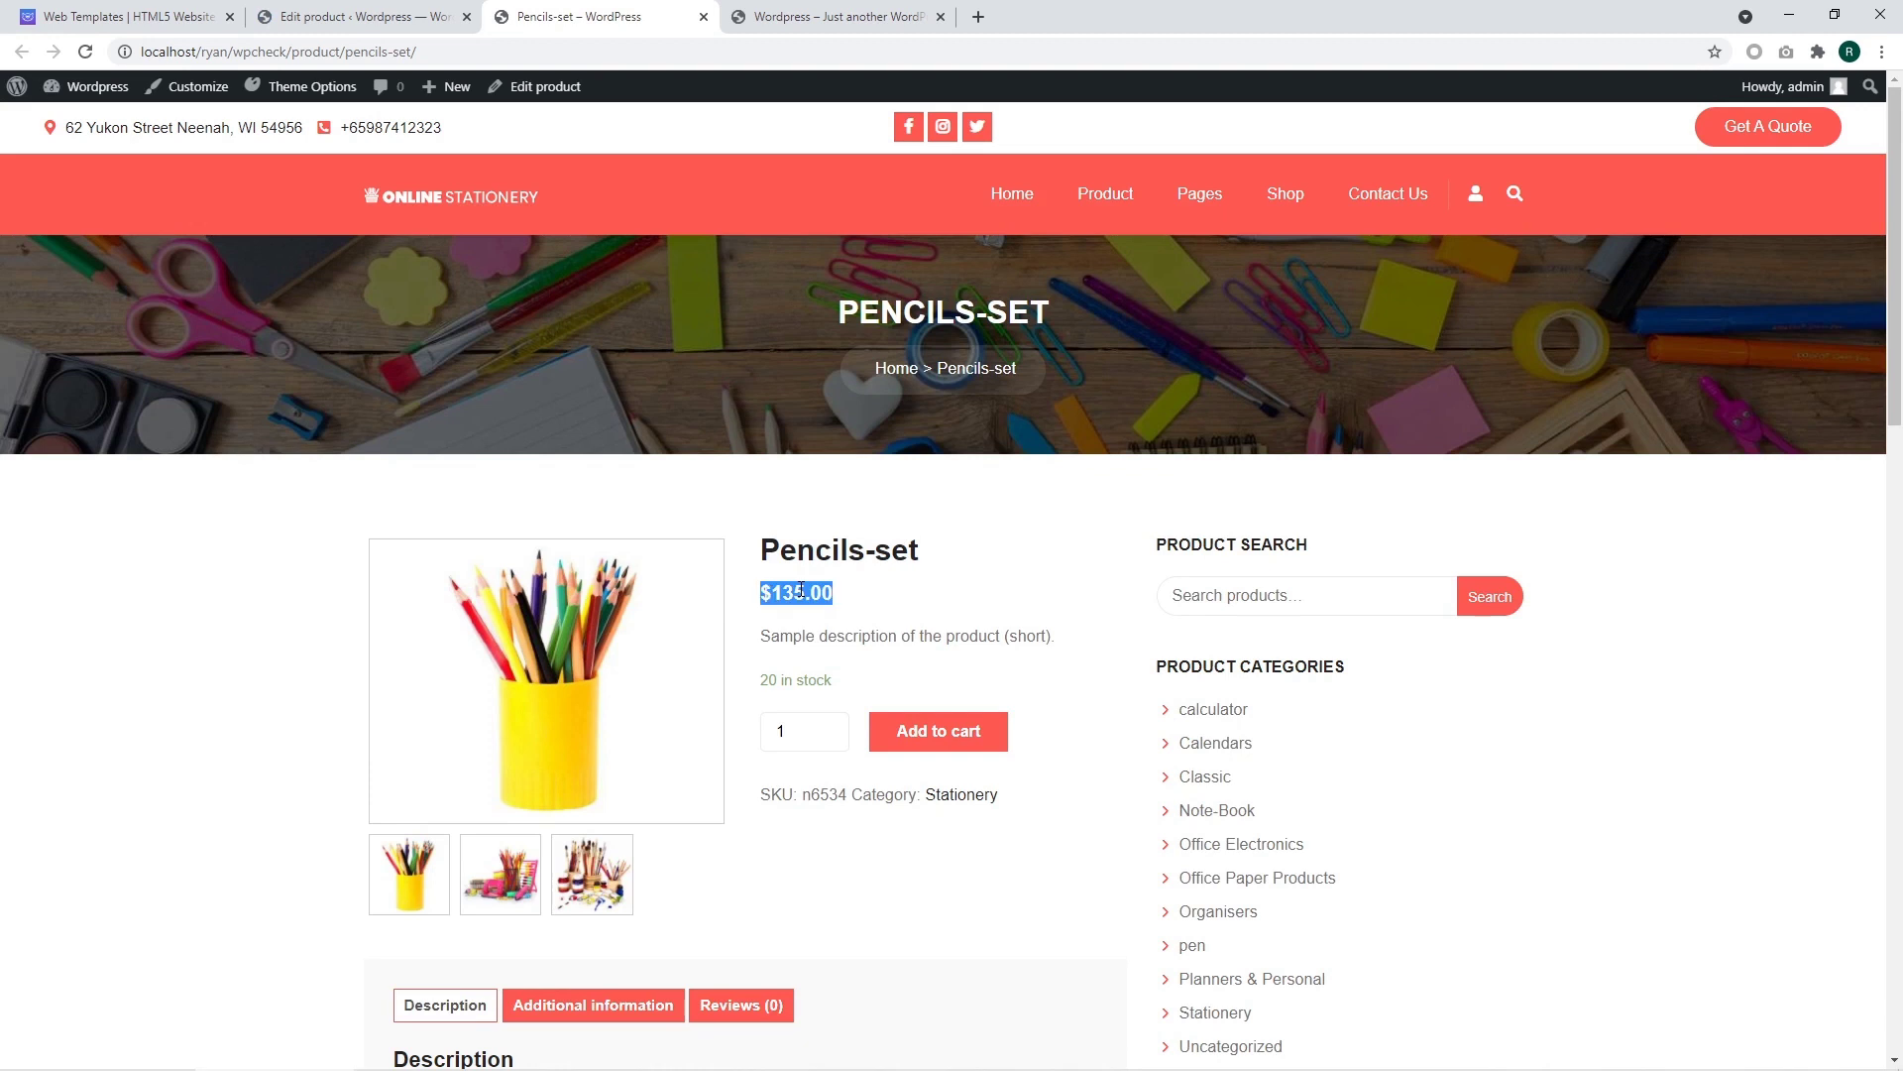
pyautogui.tripleClick(851, 635)
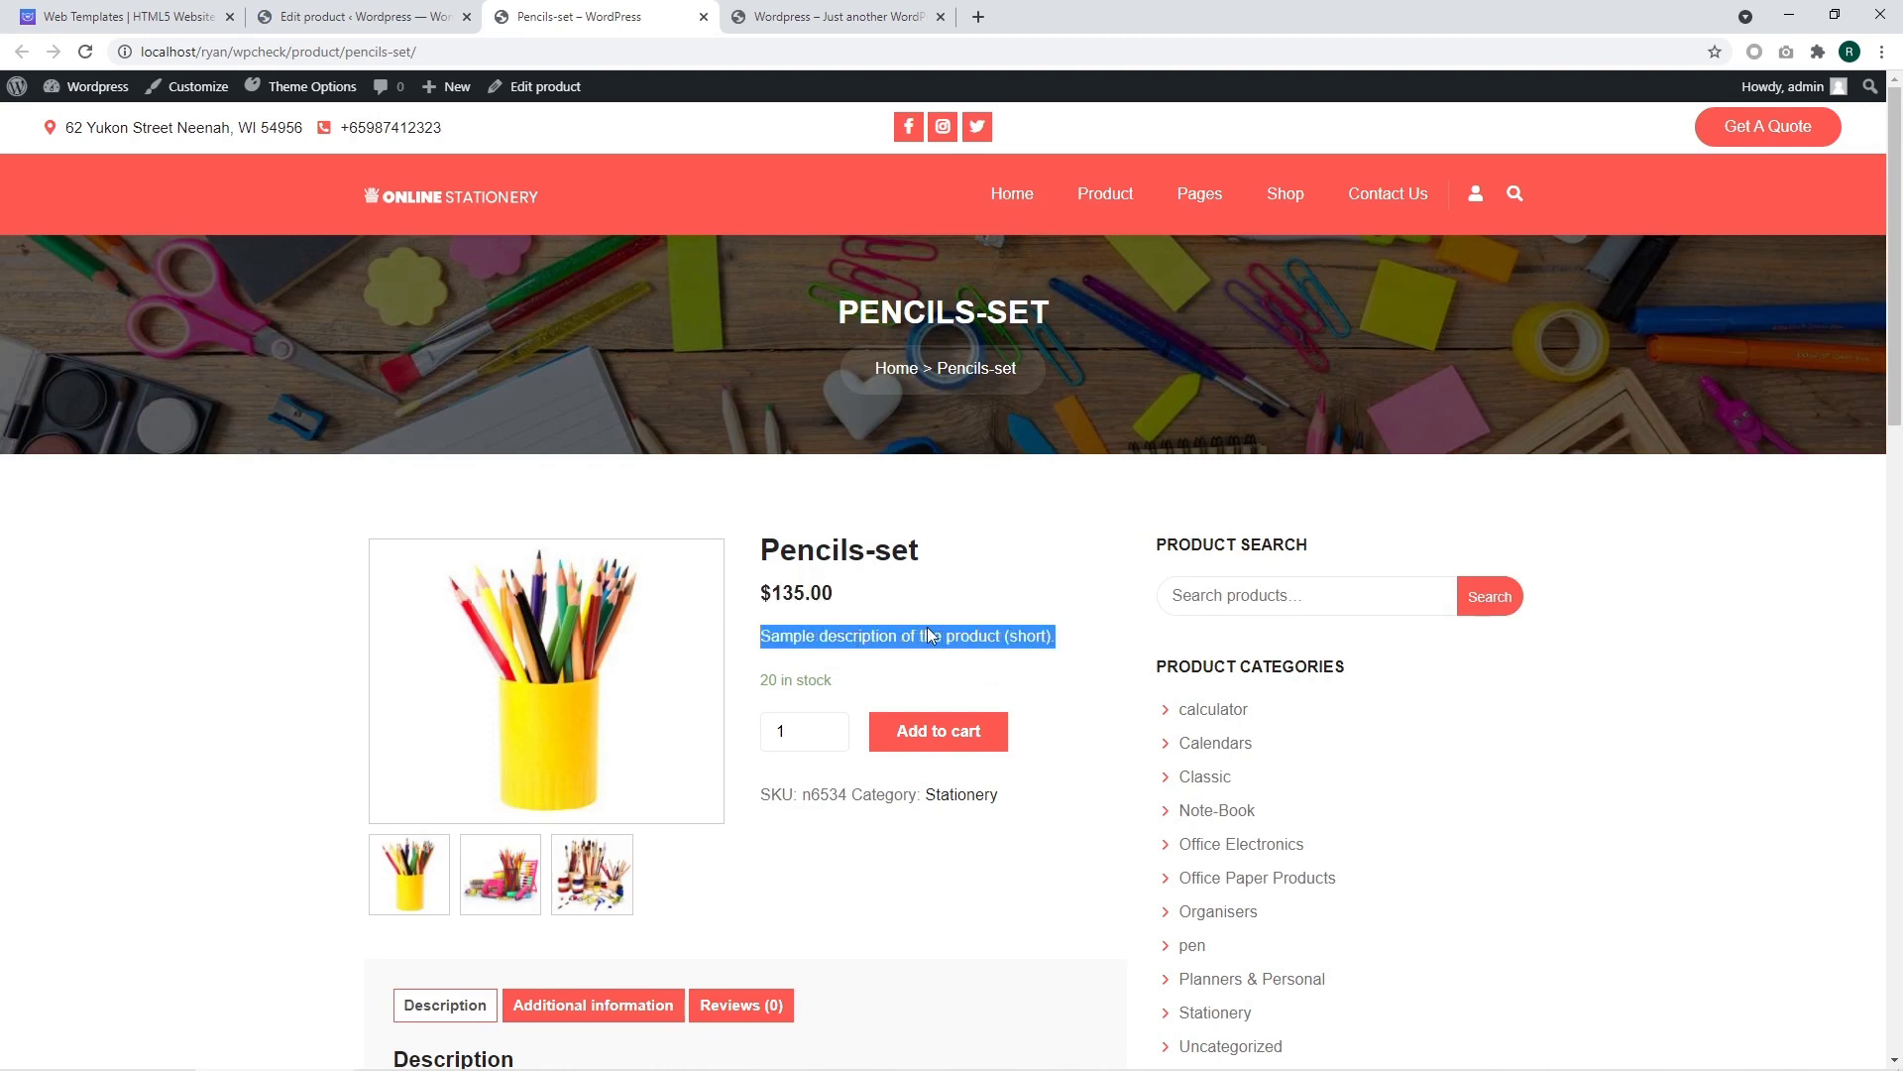
pyautogui.tripleClick(803, 682)
pyautogui.scroll(-2, 803, 684)
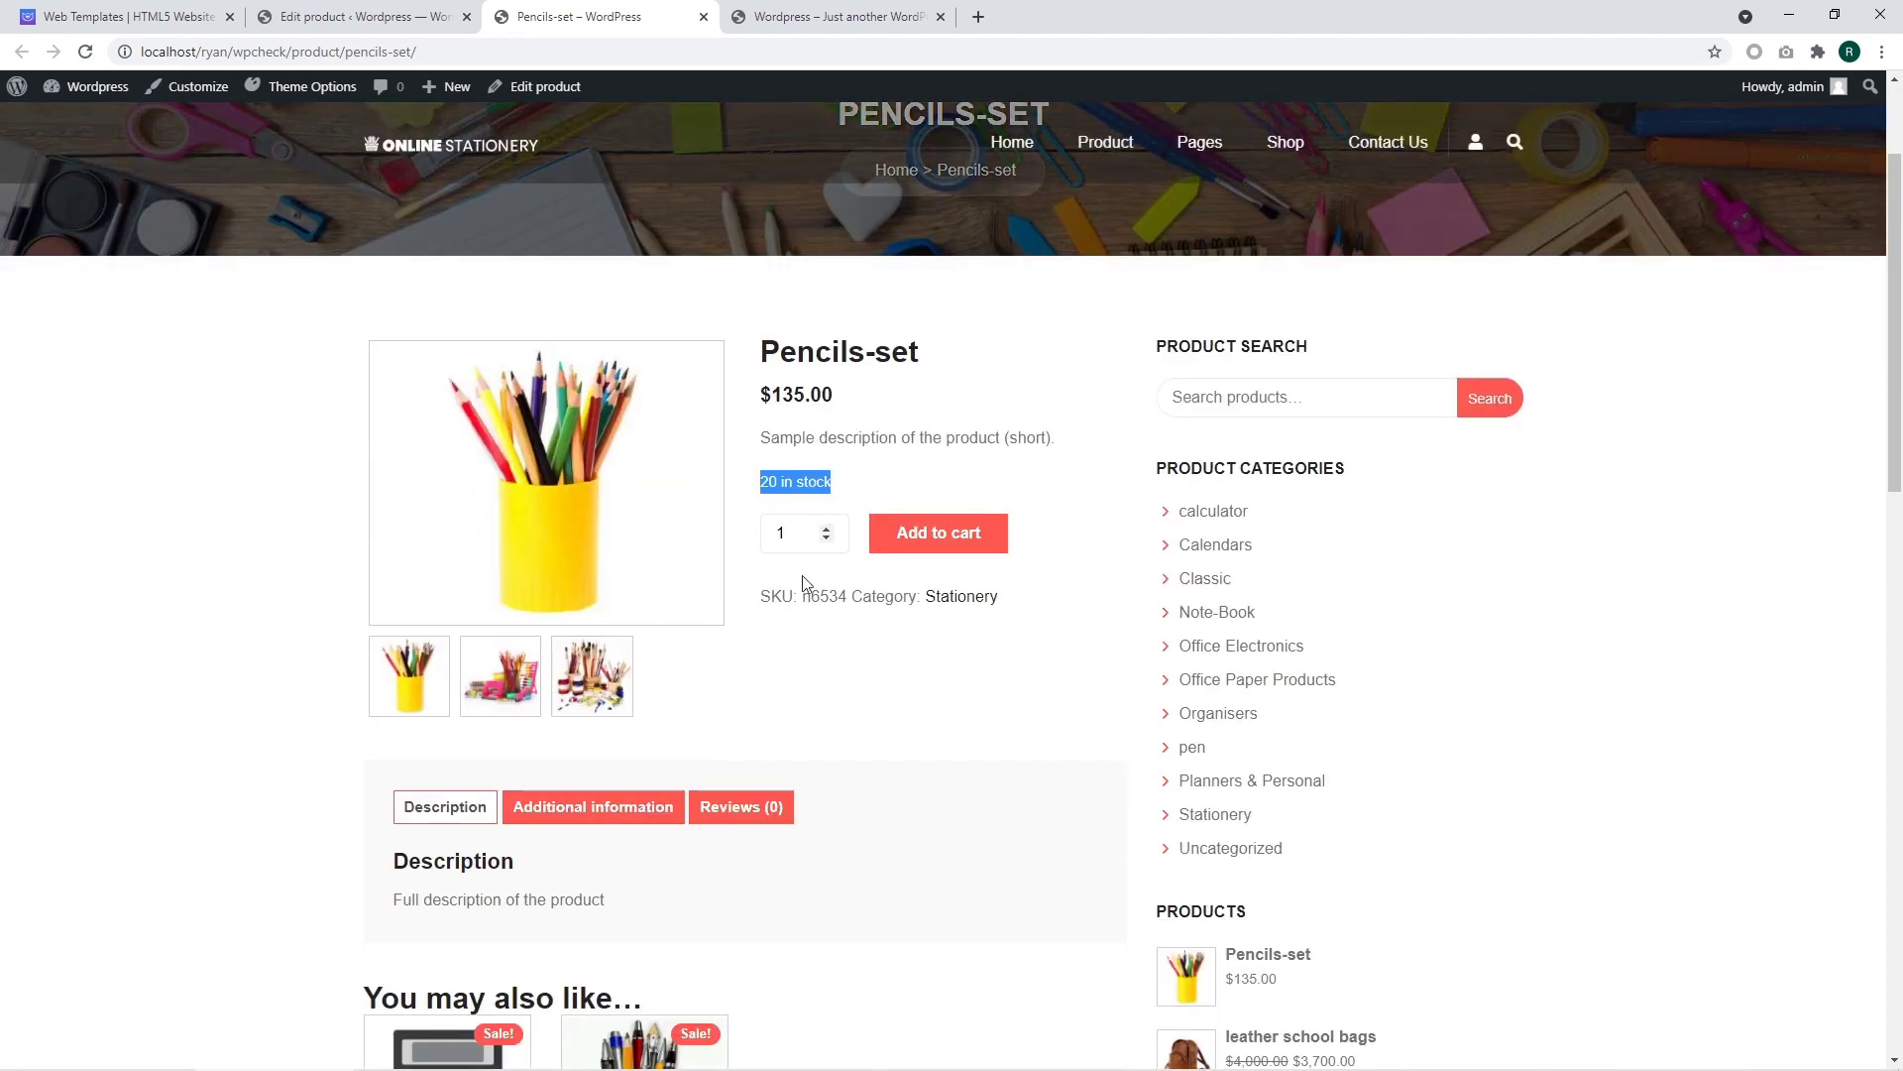
pyautogui.doubleClick(822, 592)
pyautogui.click(842, 674)
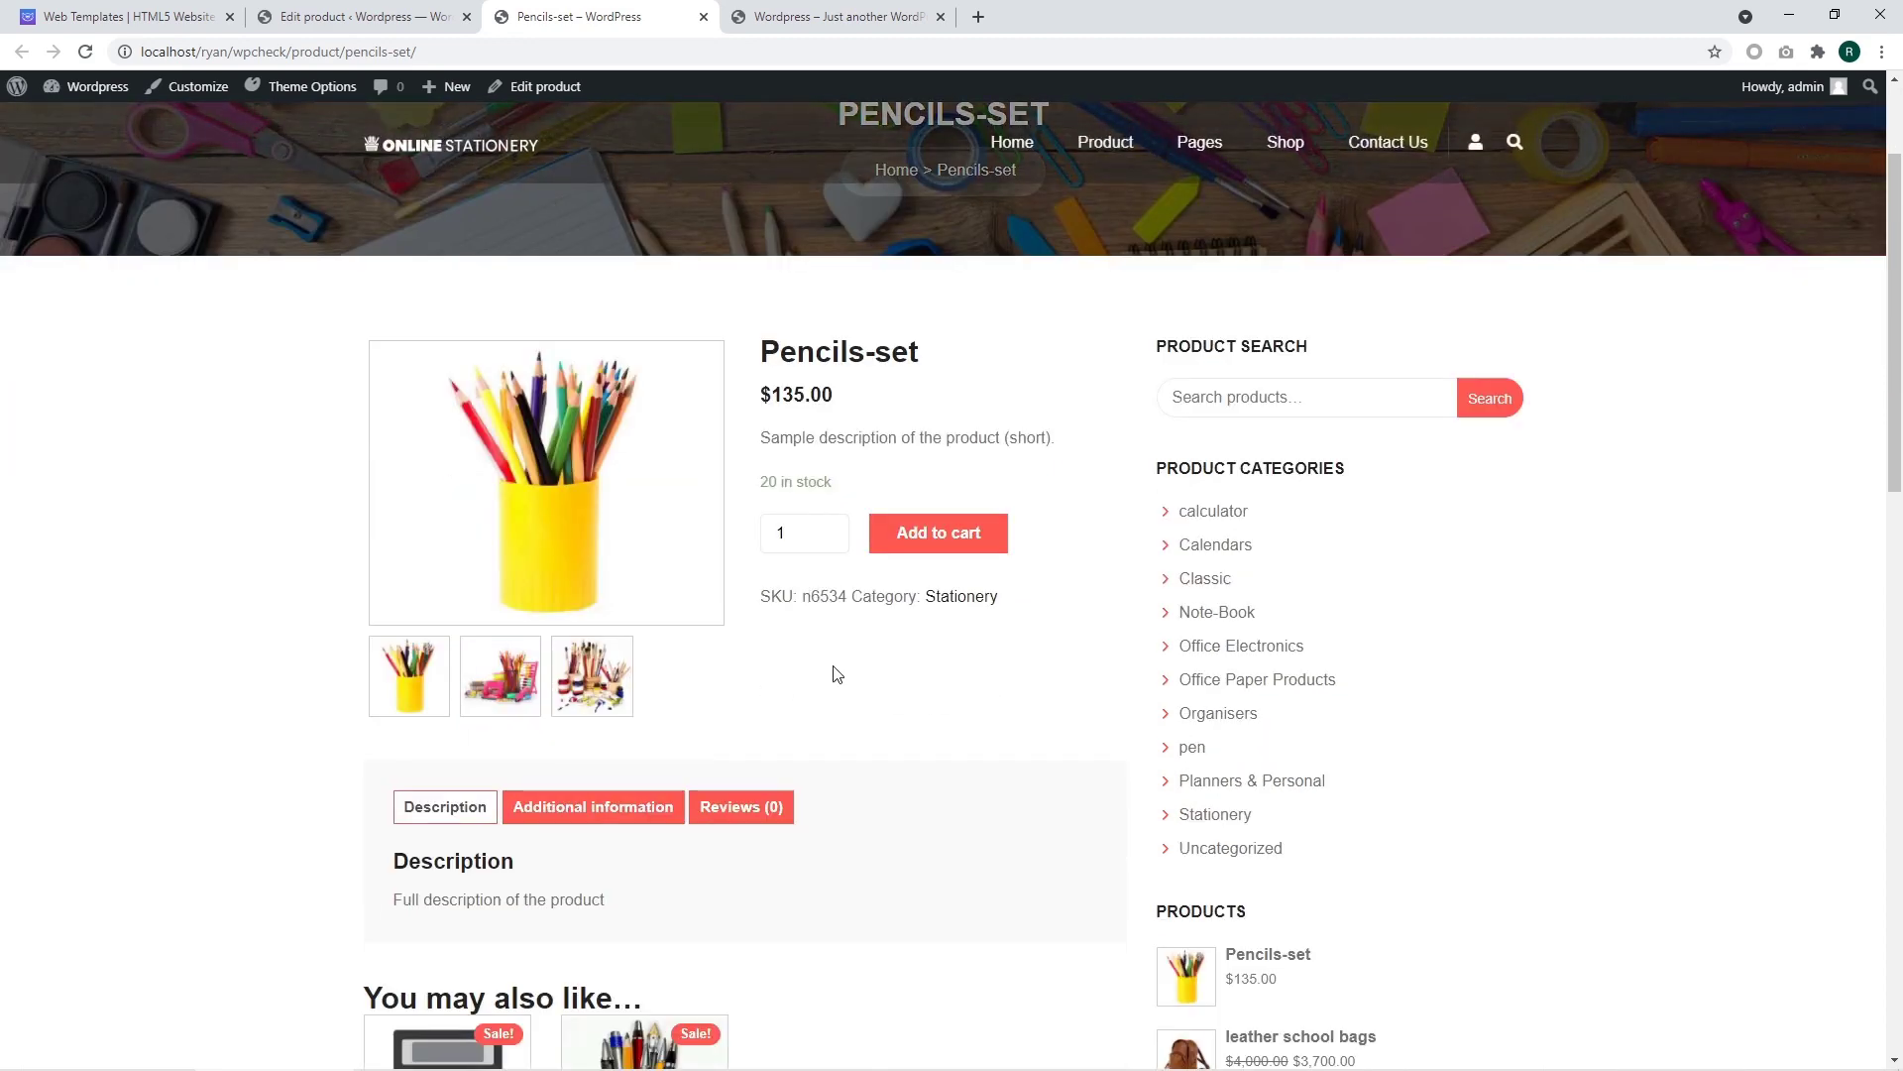
# - Browse the product images full-screen and check the full description
pyautogui.click(501, 676)
pyautogui.click(1854, 592)
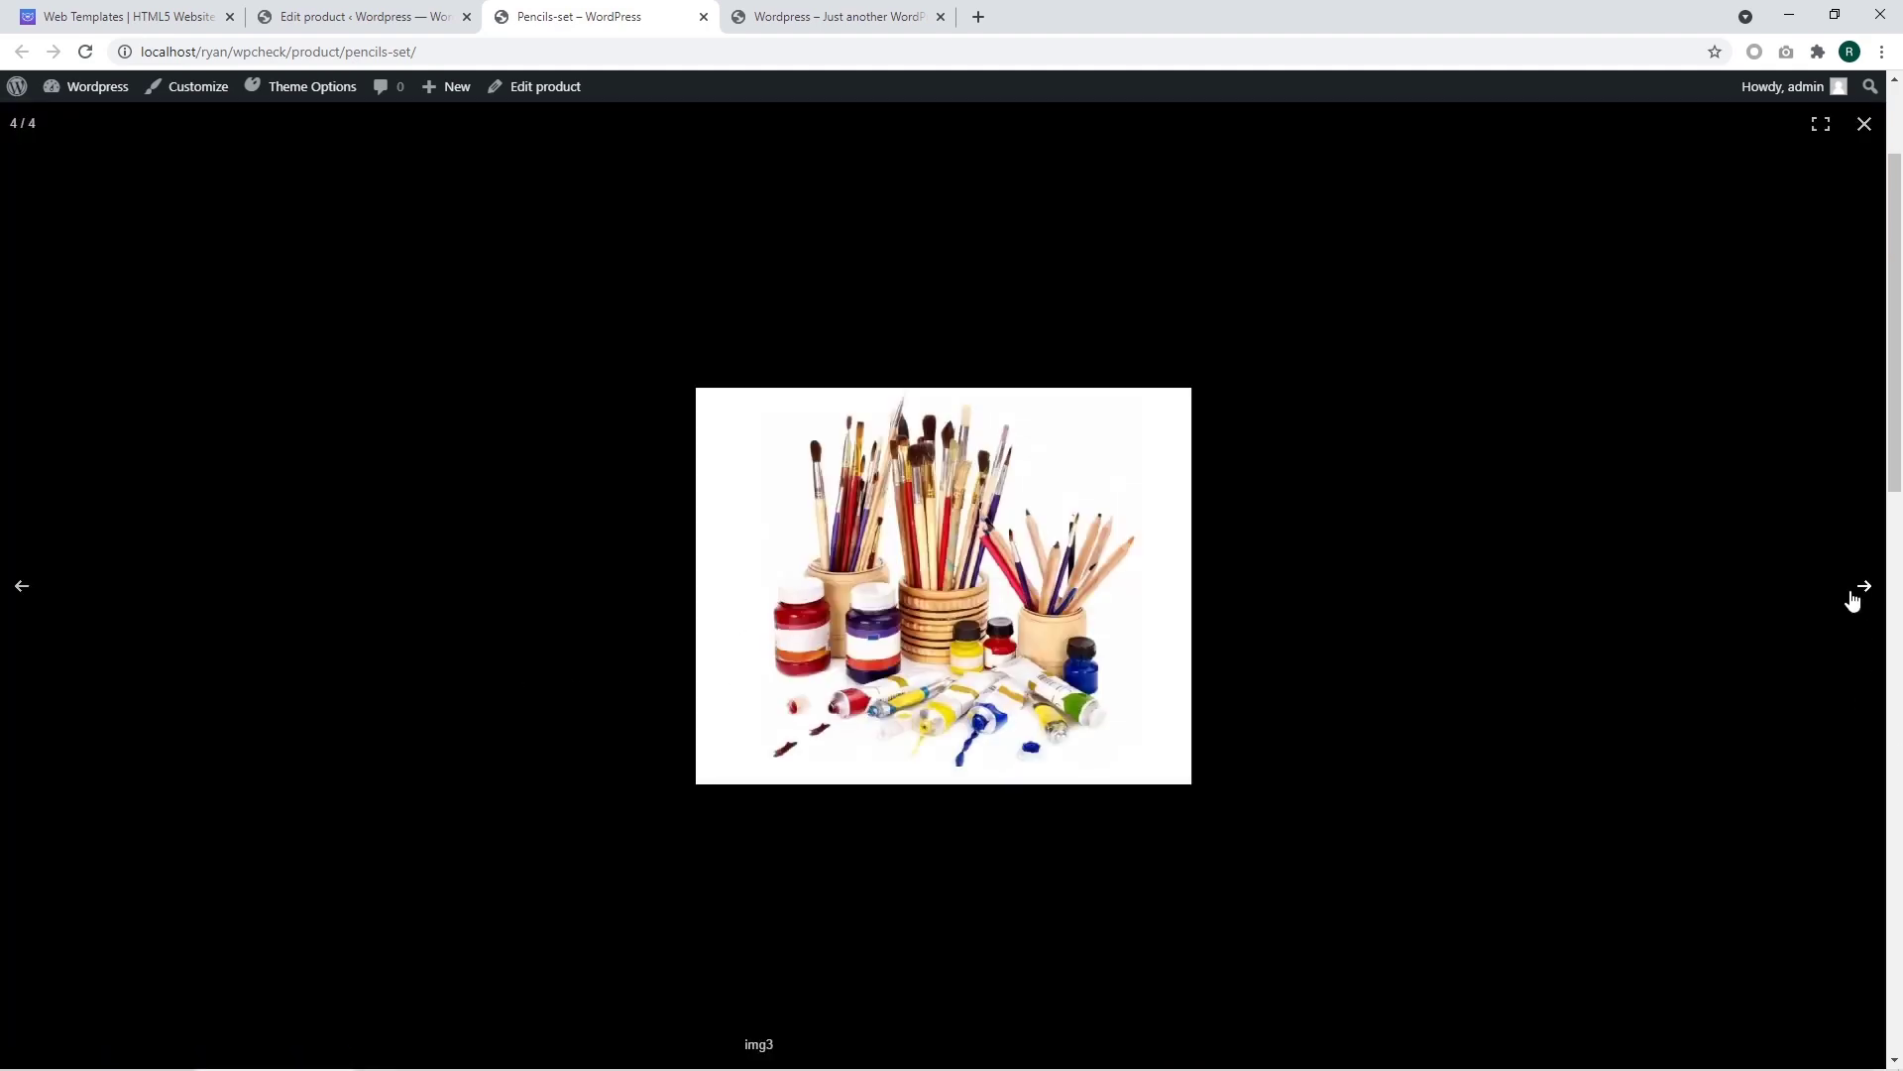
pyautogui.click(1866, 125)
pyautogui.scroll(-3, 746, 615)
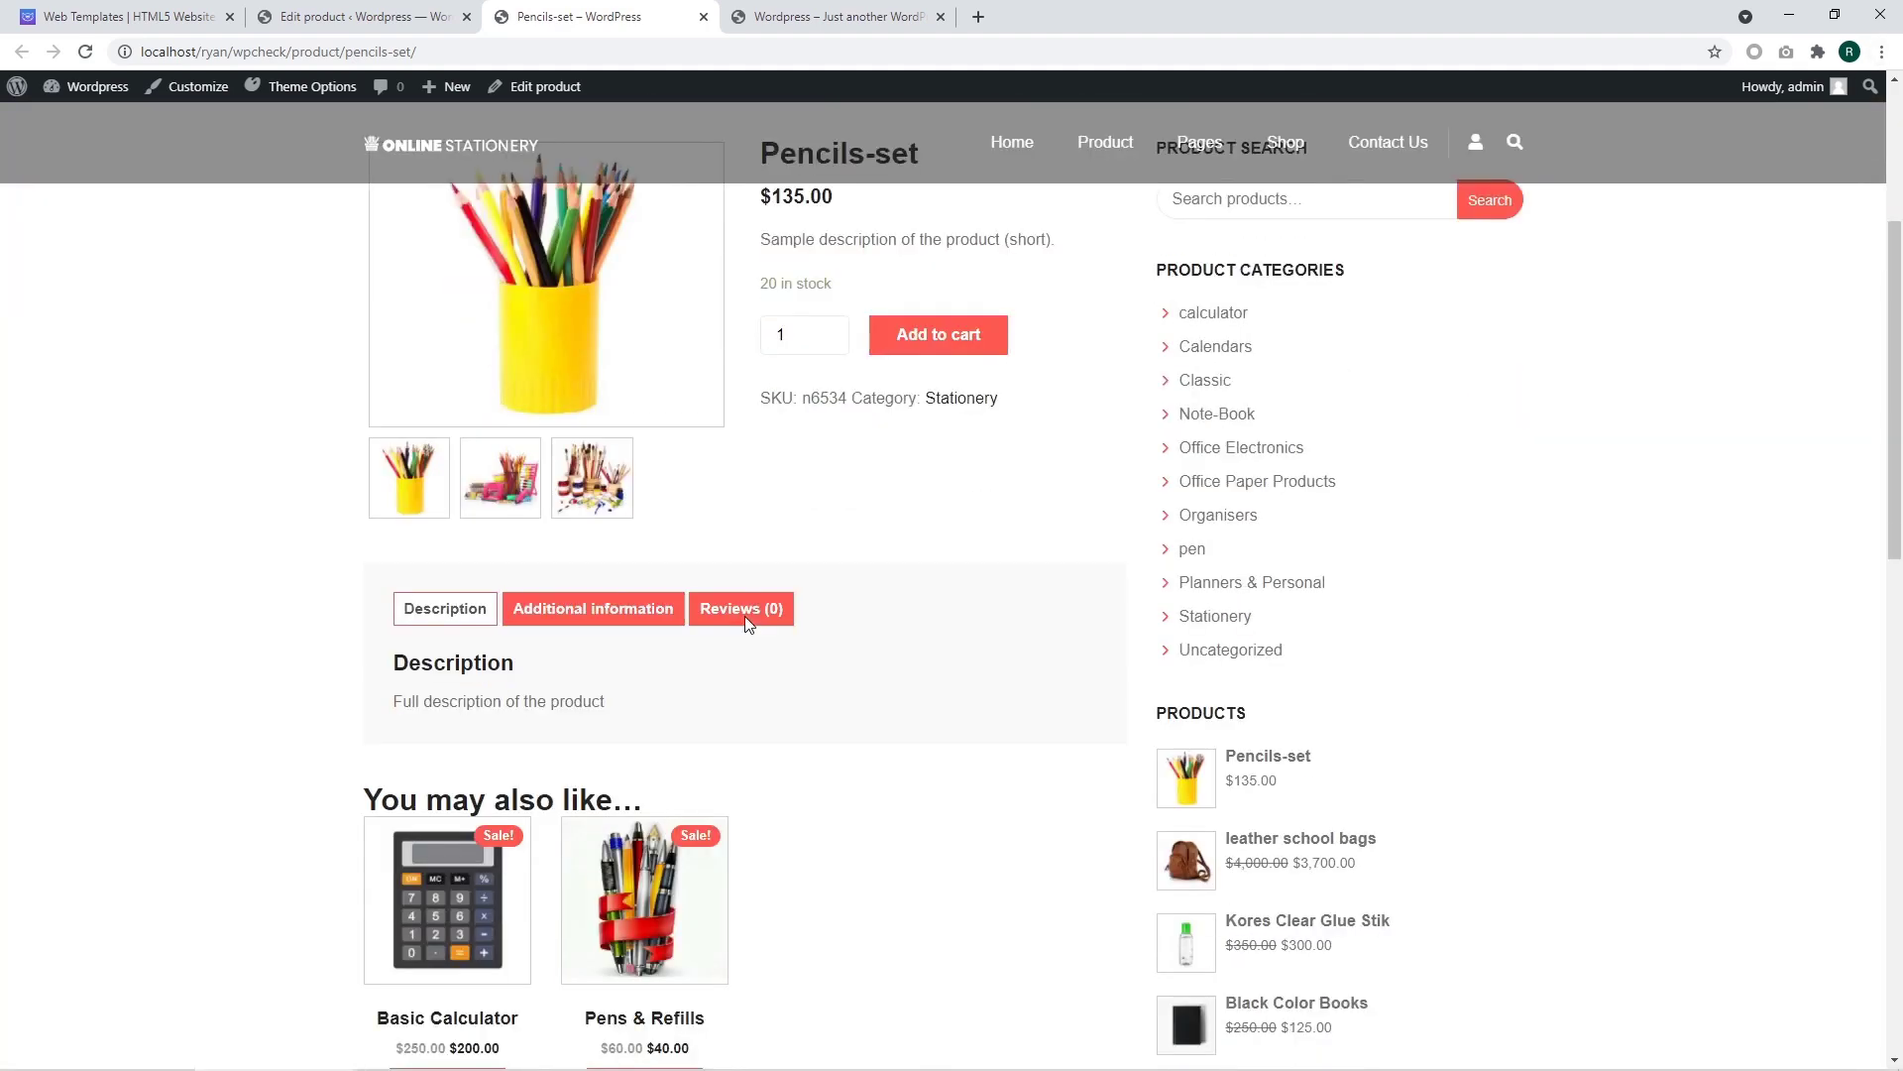
pyautogui.tripleClick(454, 605)
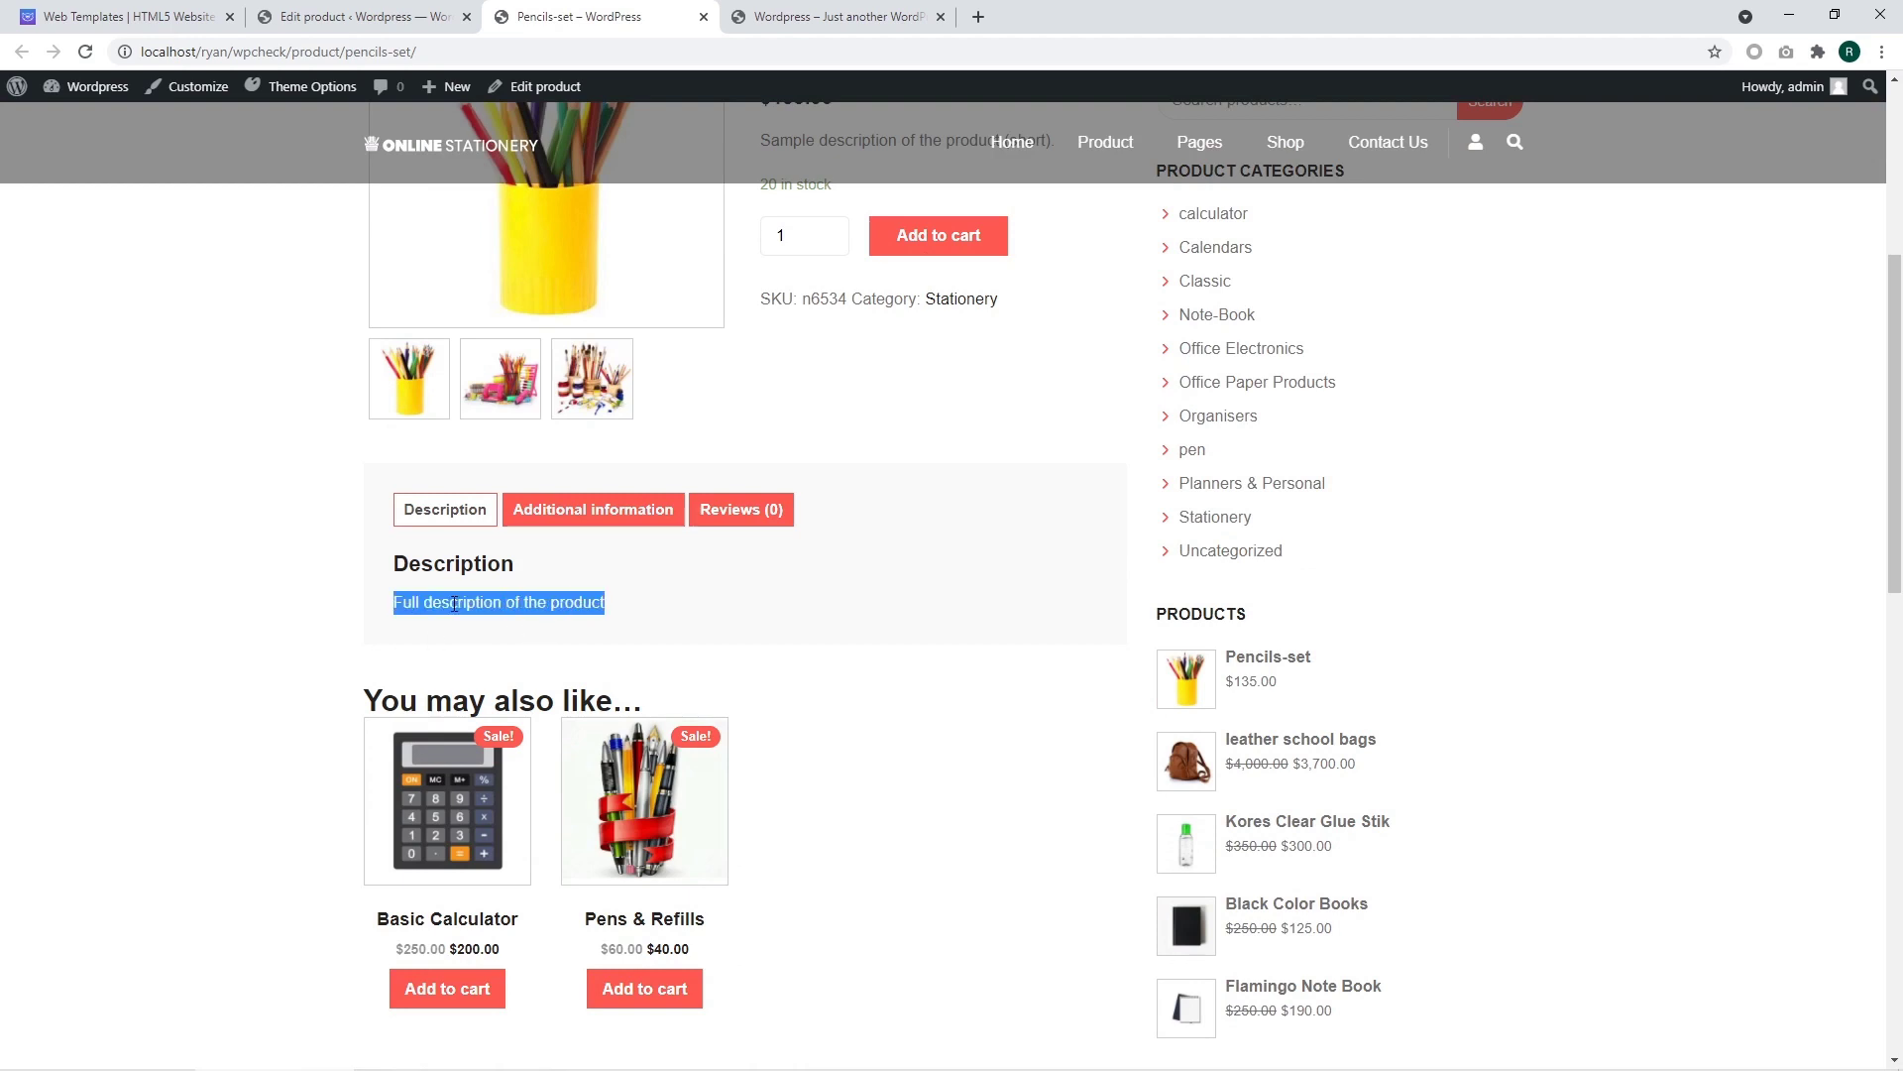
pyautogui.click(691, 610)
# - Check the 'You may also like…' upsells, then go to the Shop page
pyautogui.scroll(-2, 691, 610)
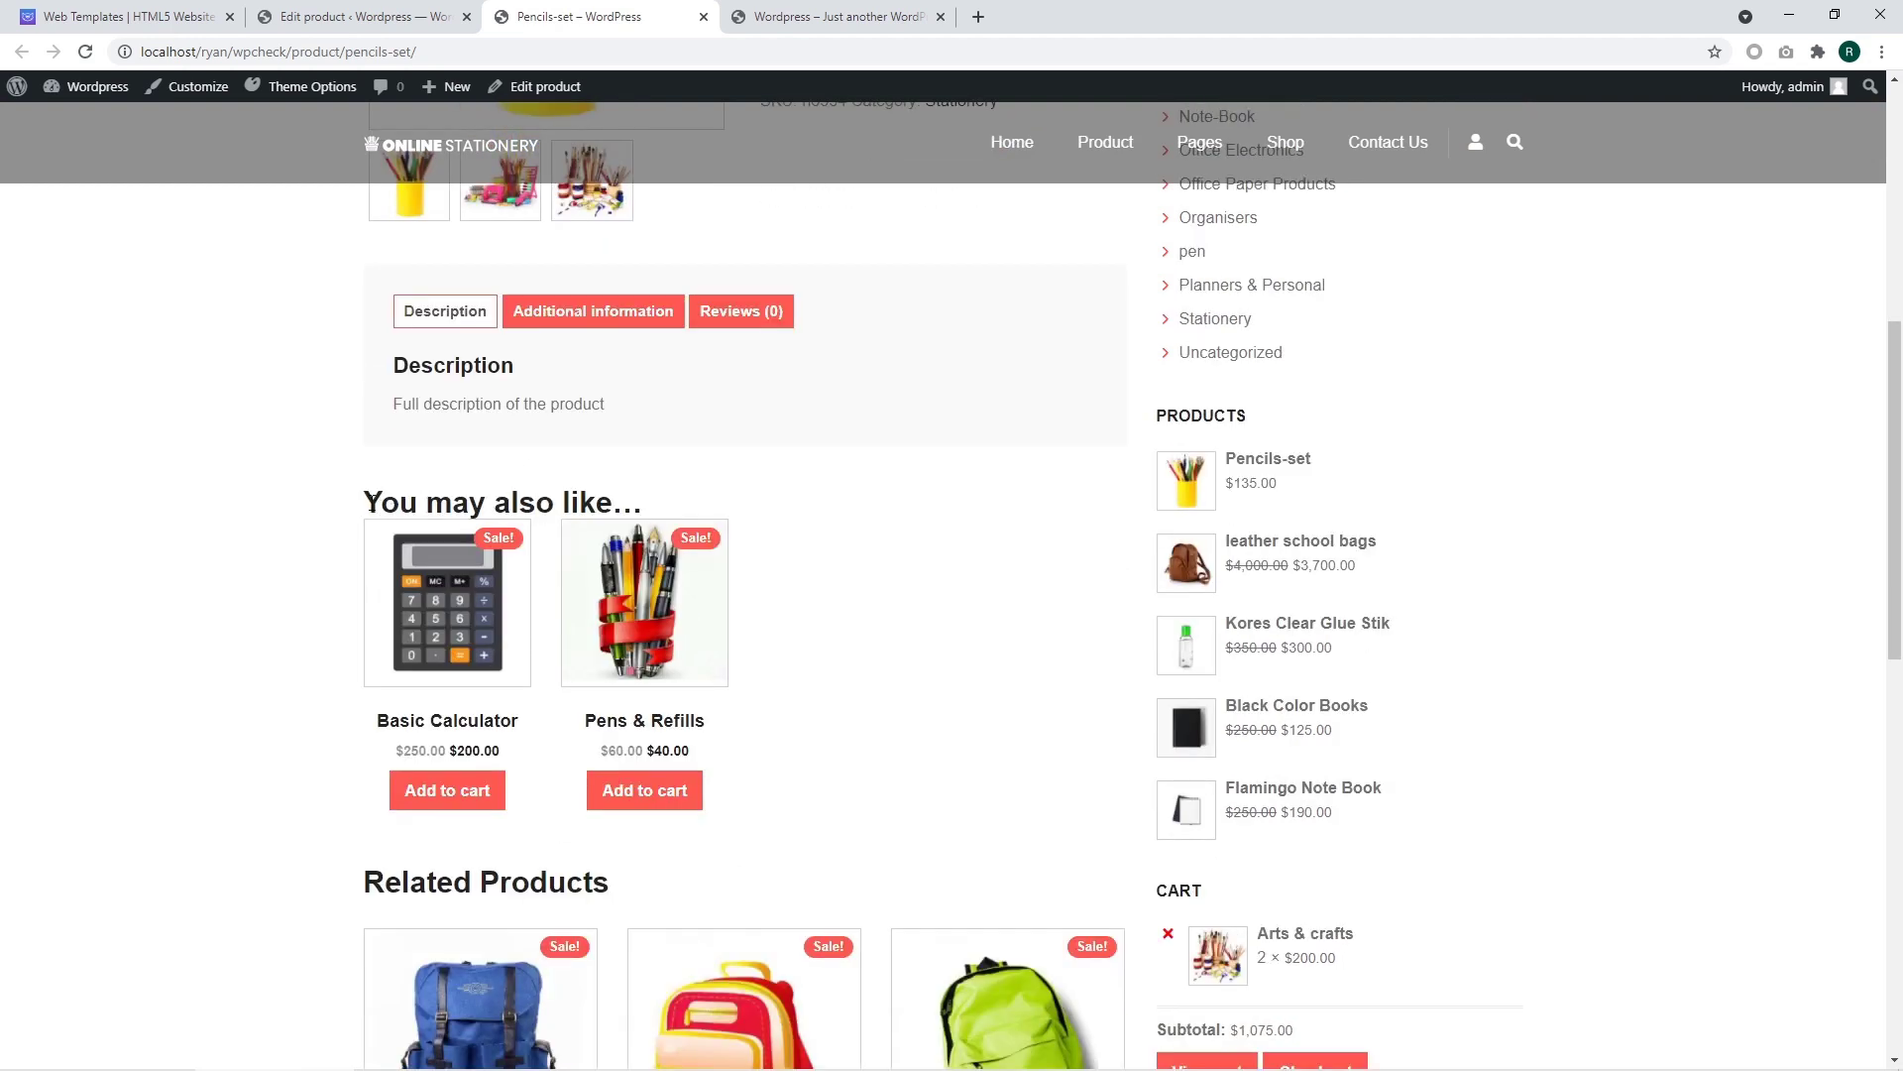
pyautogui.moveTo(359, 508); pyautogui.dragTo(648, 512)
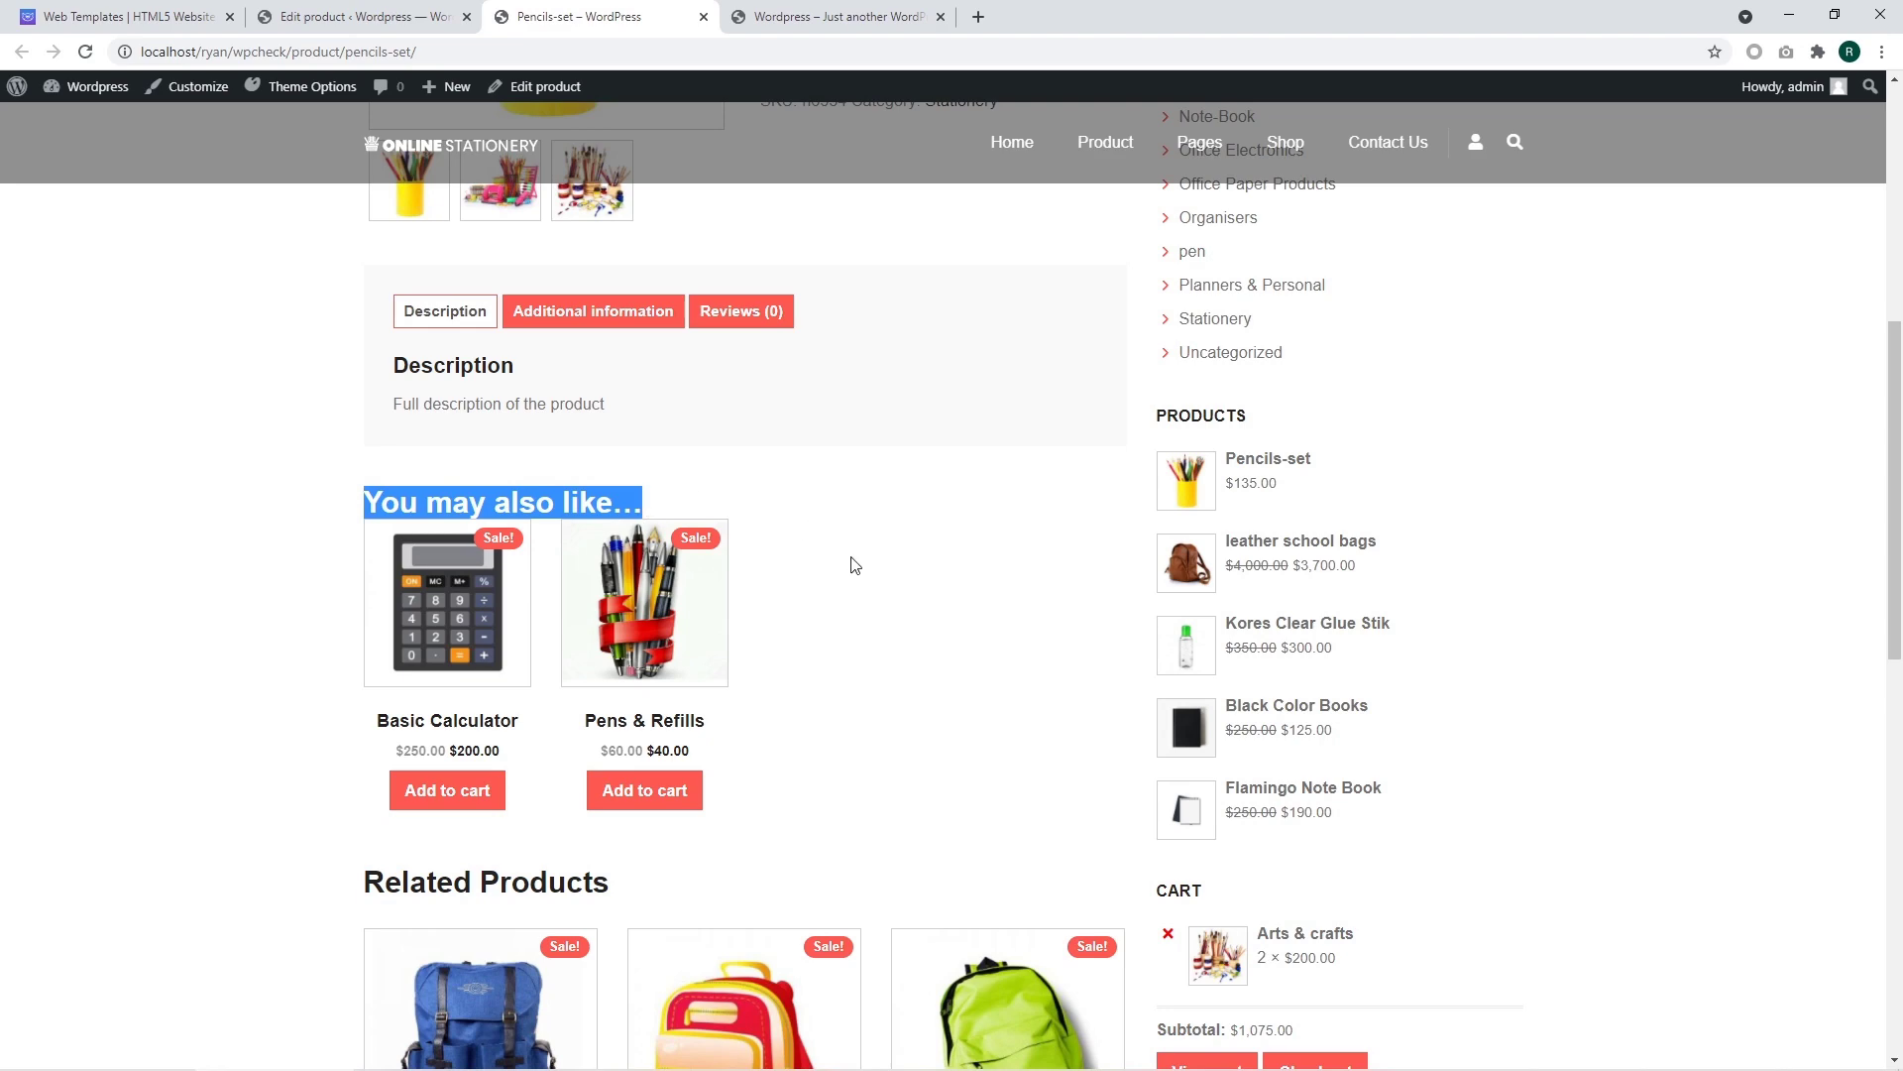
pyautogui.scroll(7, 853, 559)
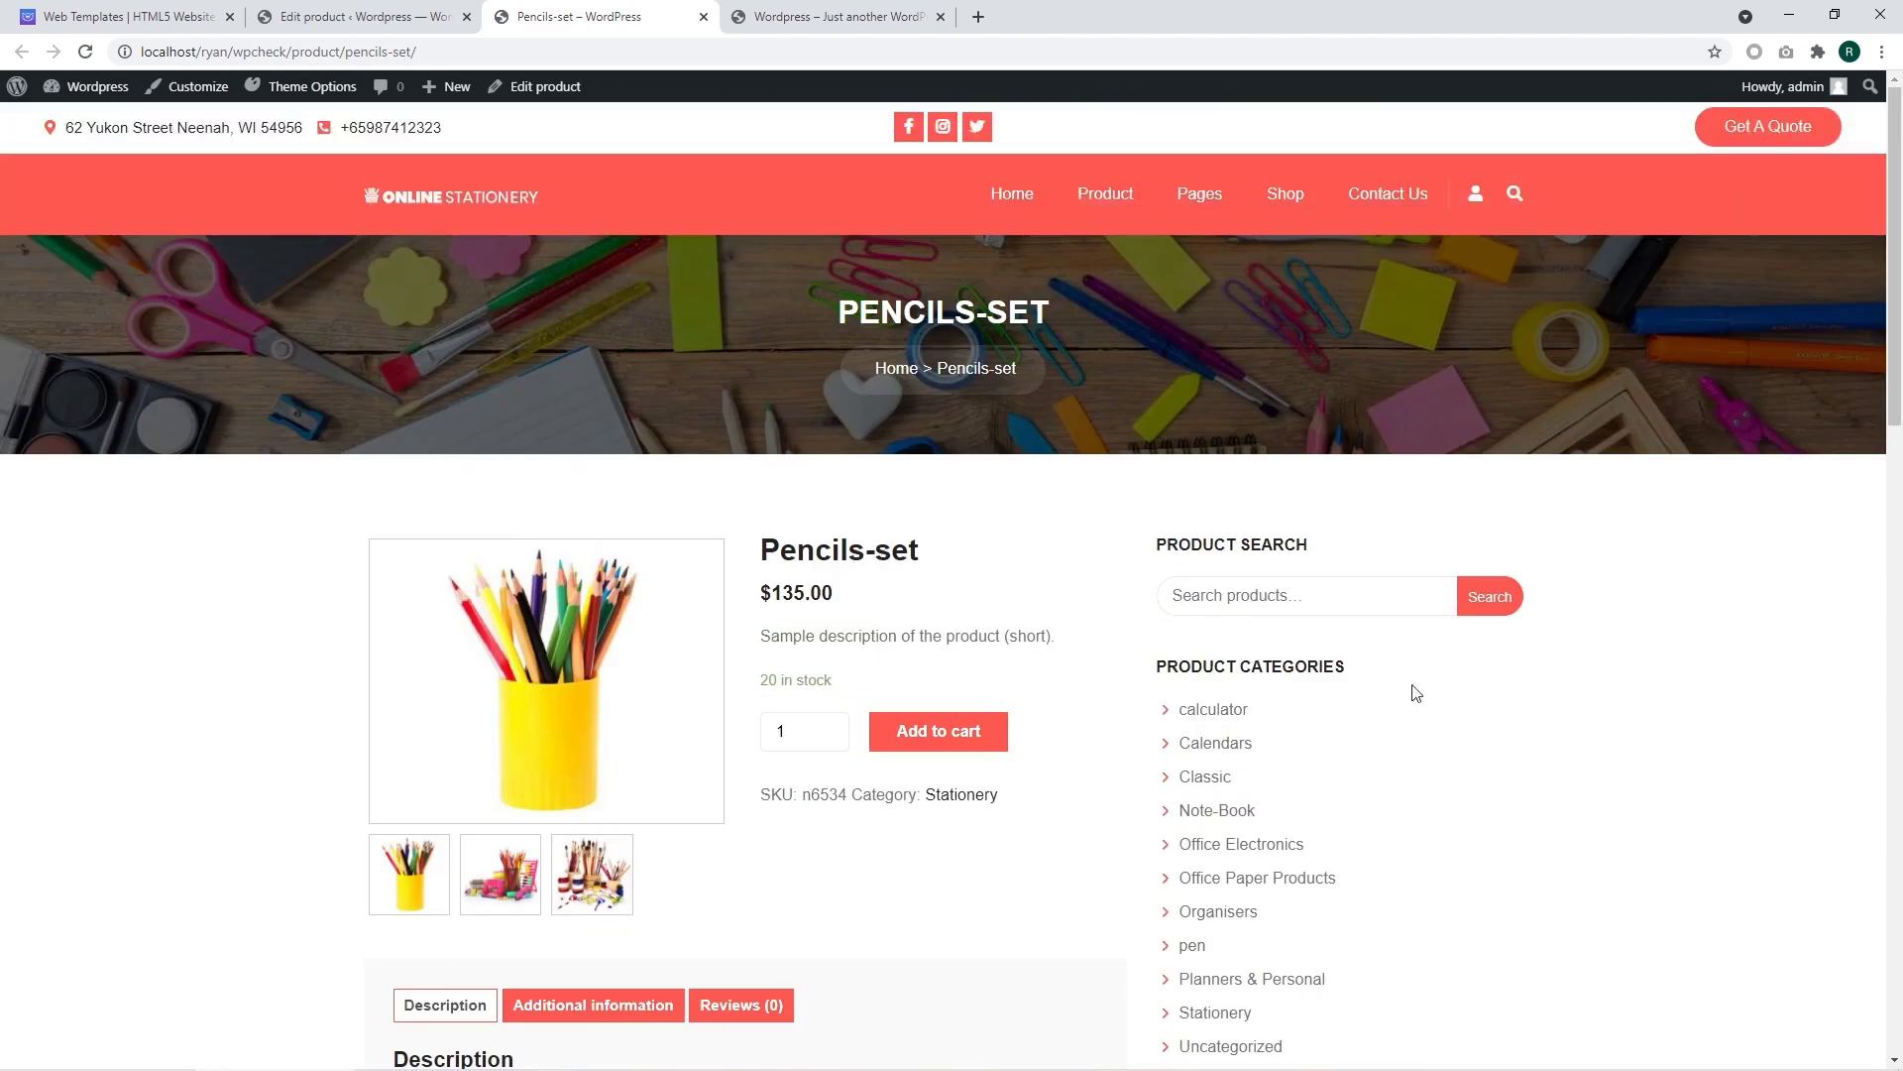
pyautogui.click(1285, 194)
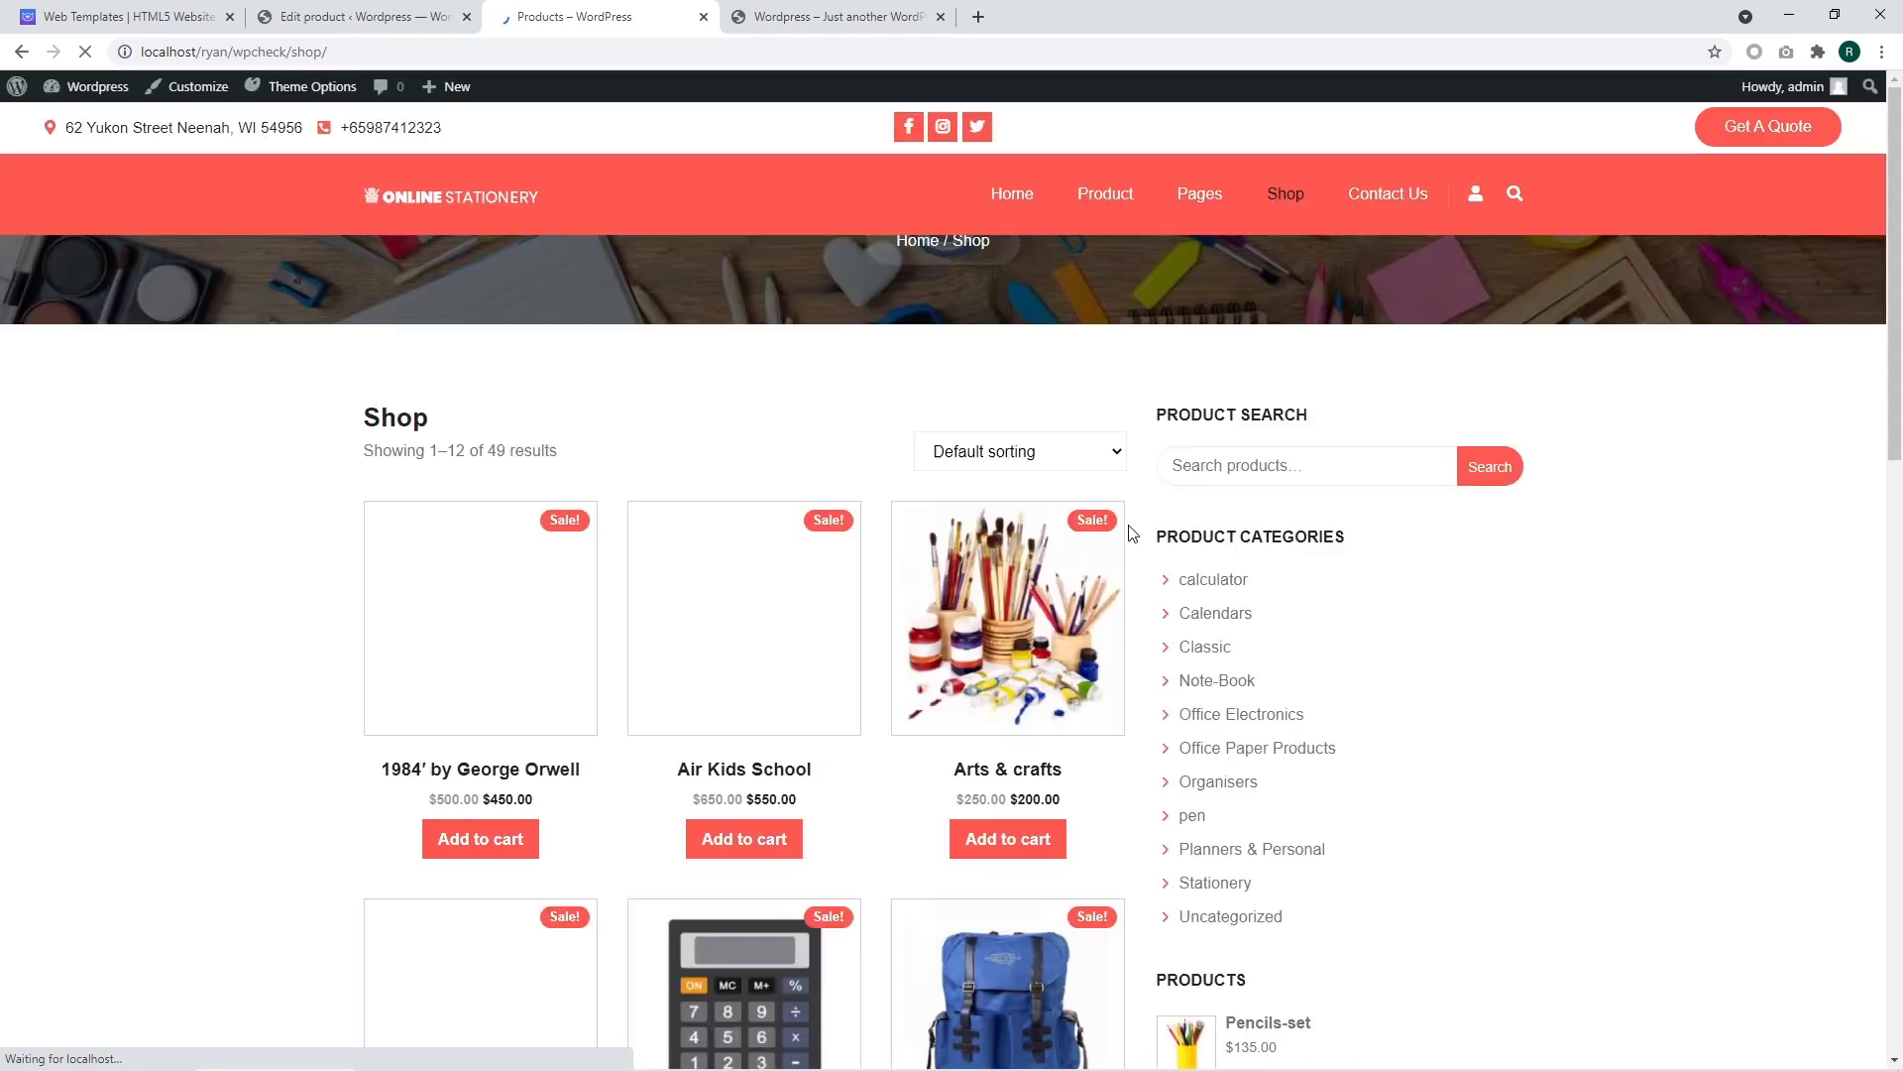
# - Open the Stationery product category and go to its page 2
pyautogui.scroll(-8, 1088, 627)
pyautogui.scroll(-8, 1075, 640)
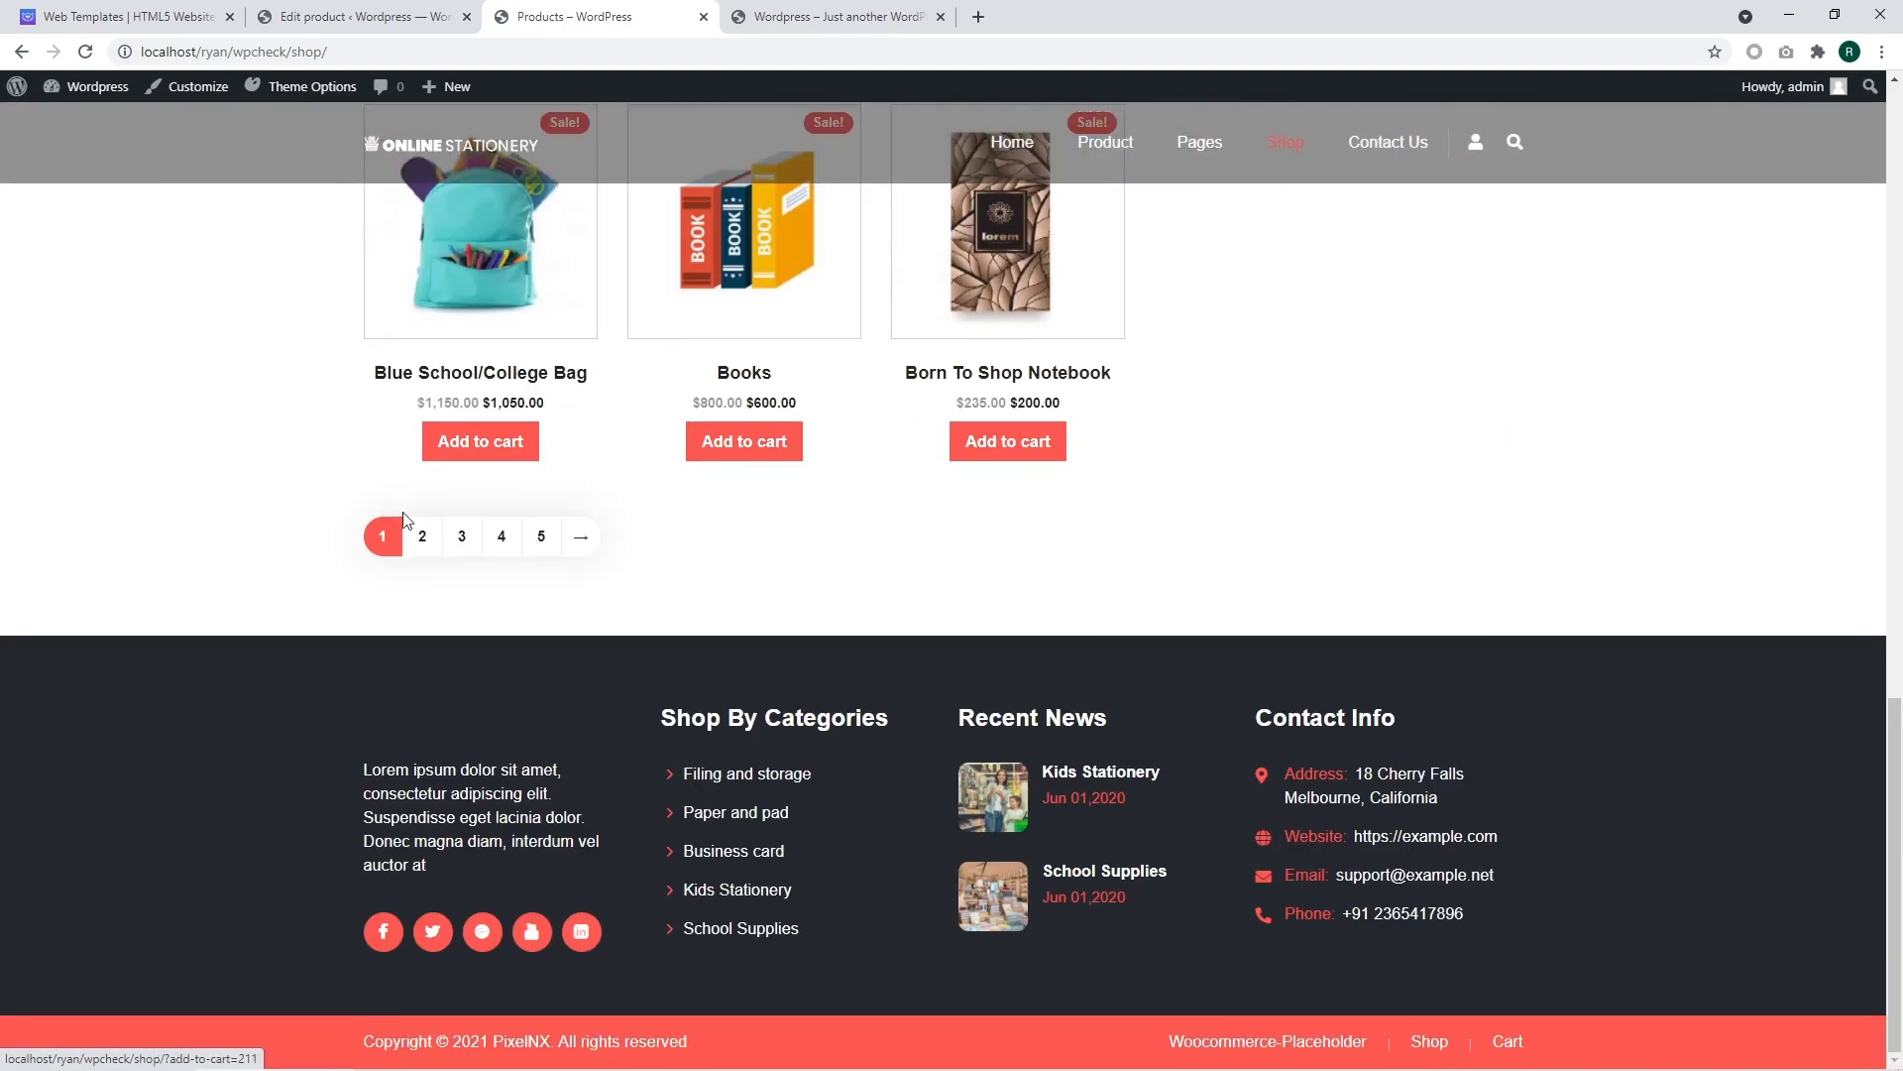
pyautogui.scroll(9, 1005, 688)
pyautogui.scroll(8, 1003, 686)
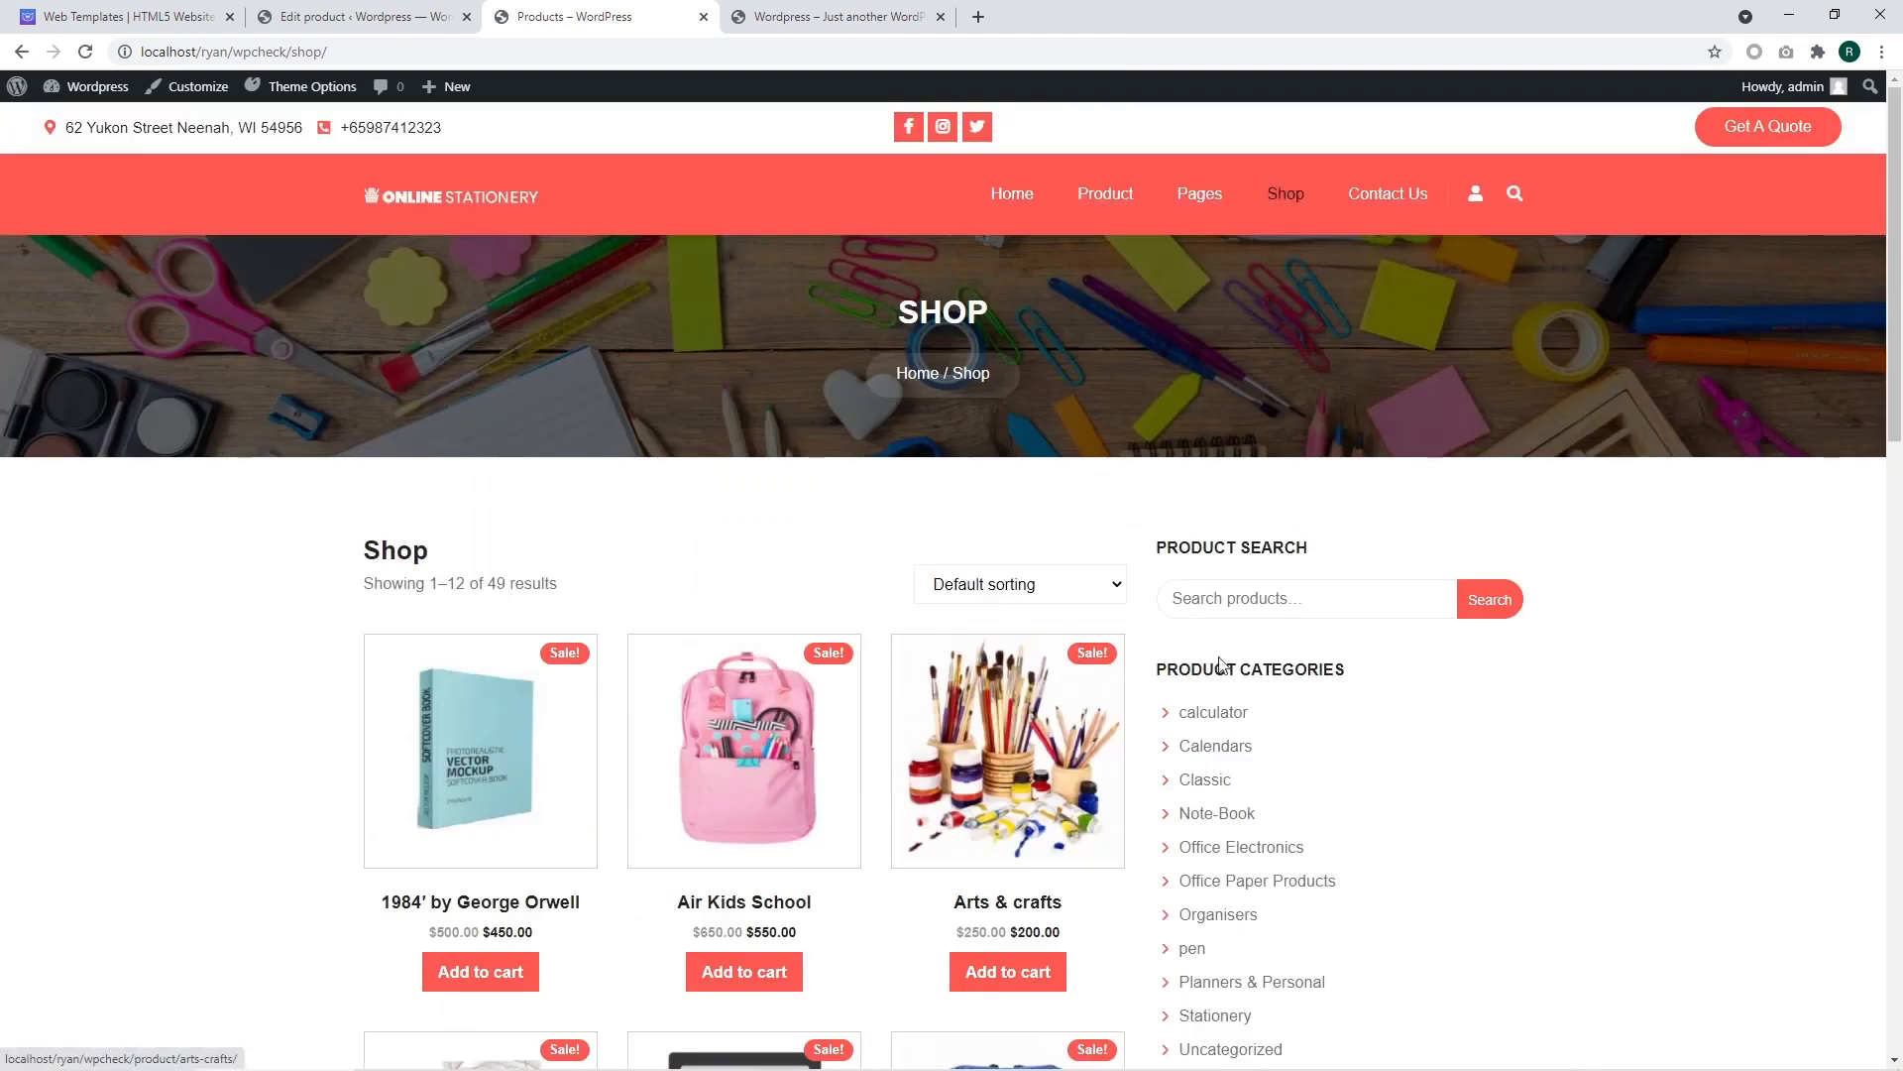
pyautogui.scroll(-2, 1239, 808)
pyautogui.scroll(-1, 1249, 818)
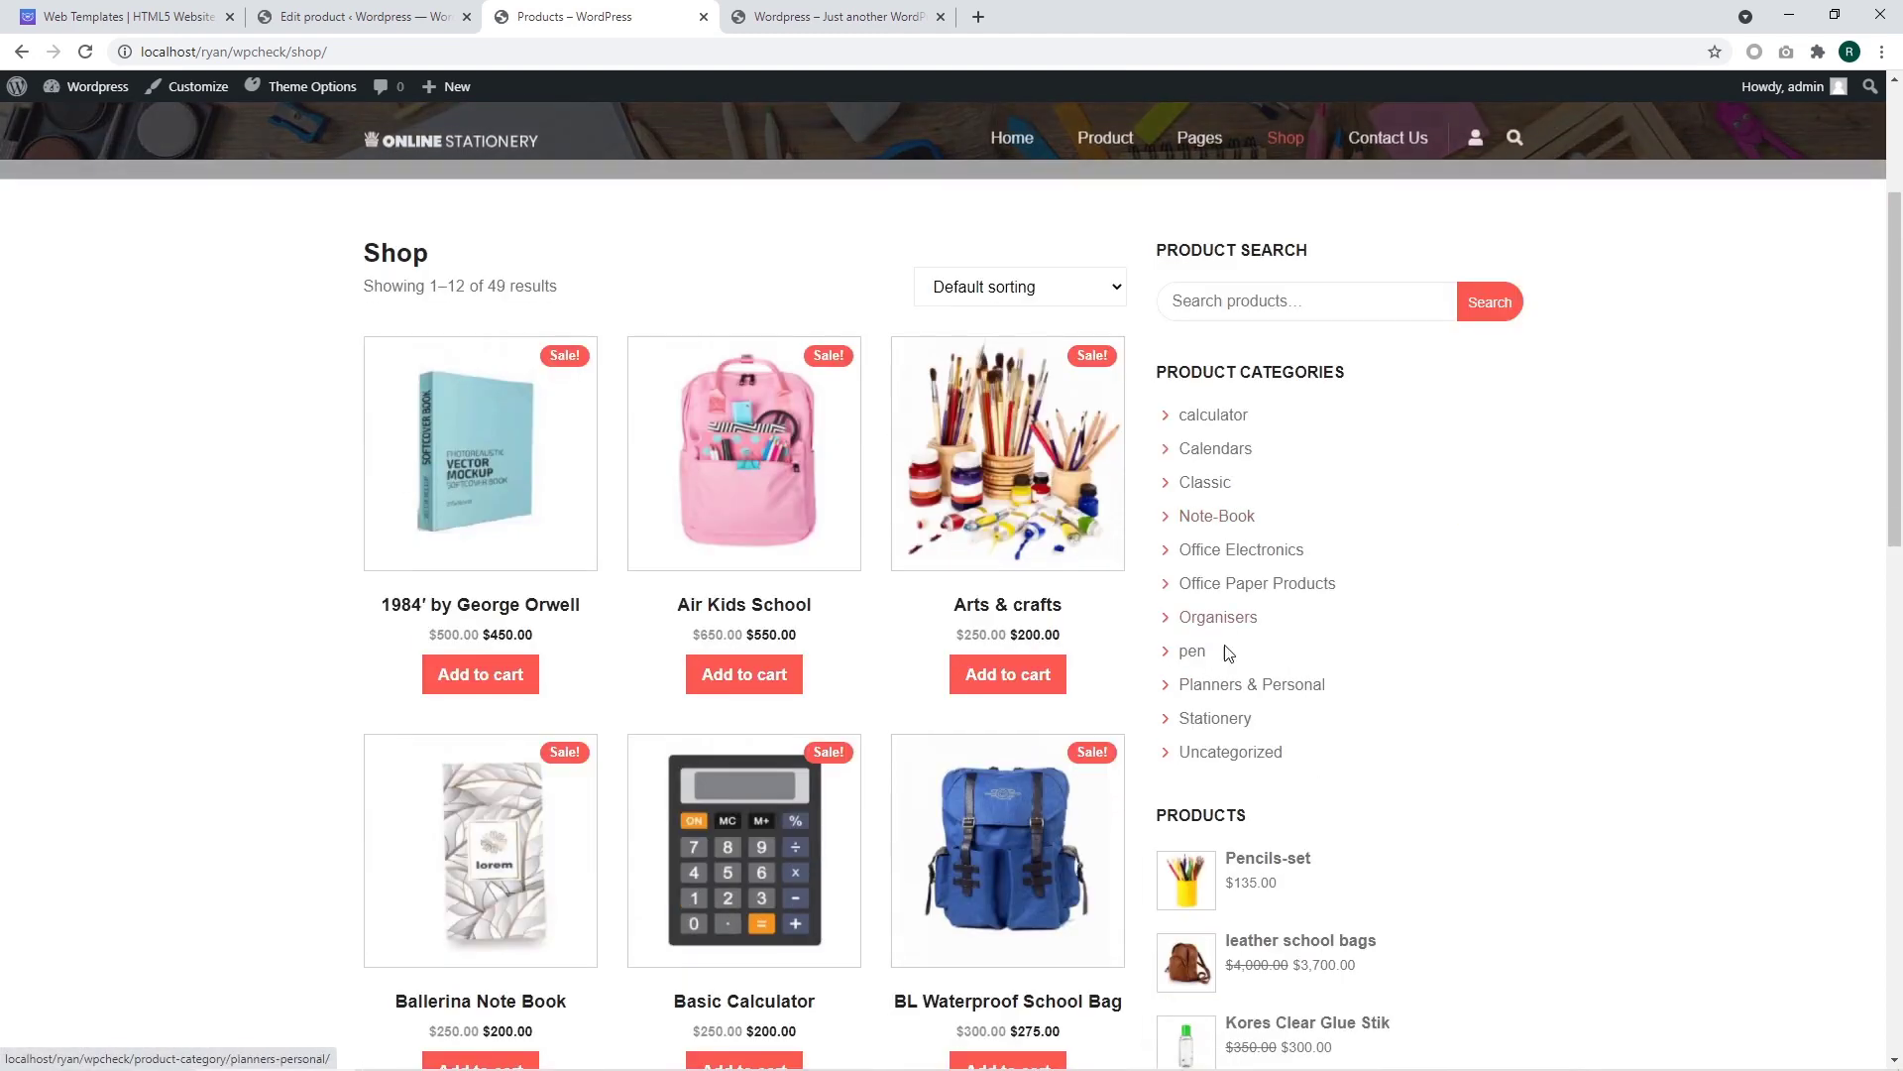
pyautogui.click(1212, 720)
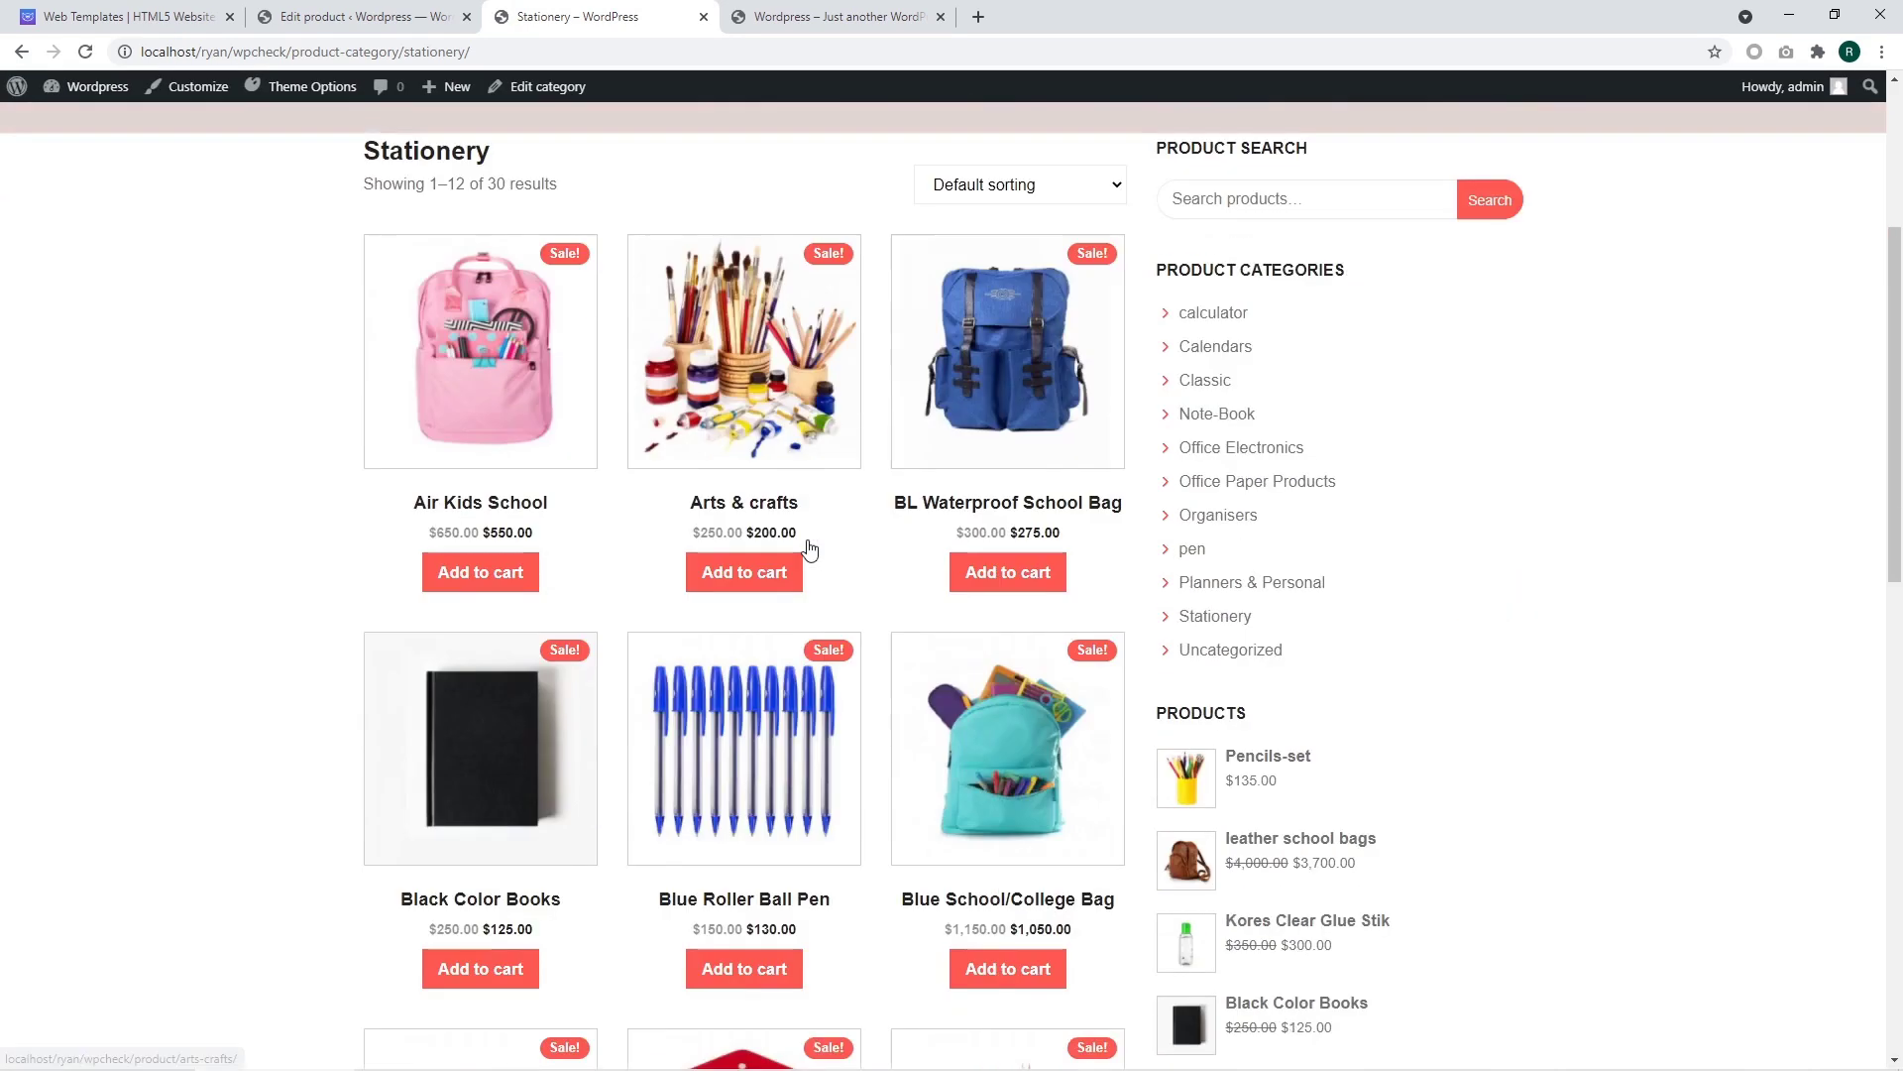
pyautogui.scroll(-8, 811, 549)
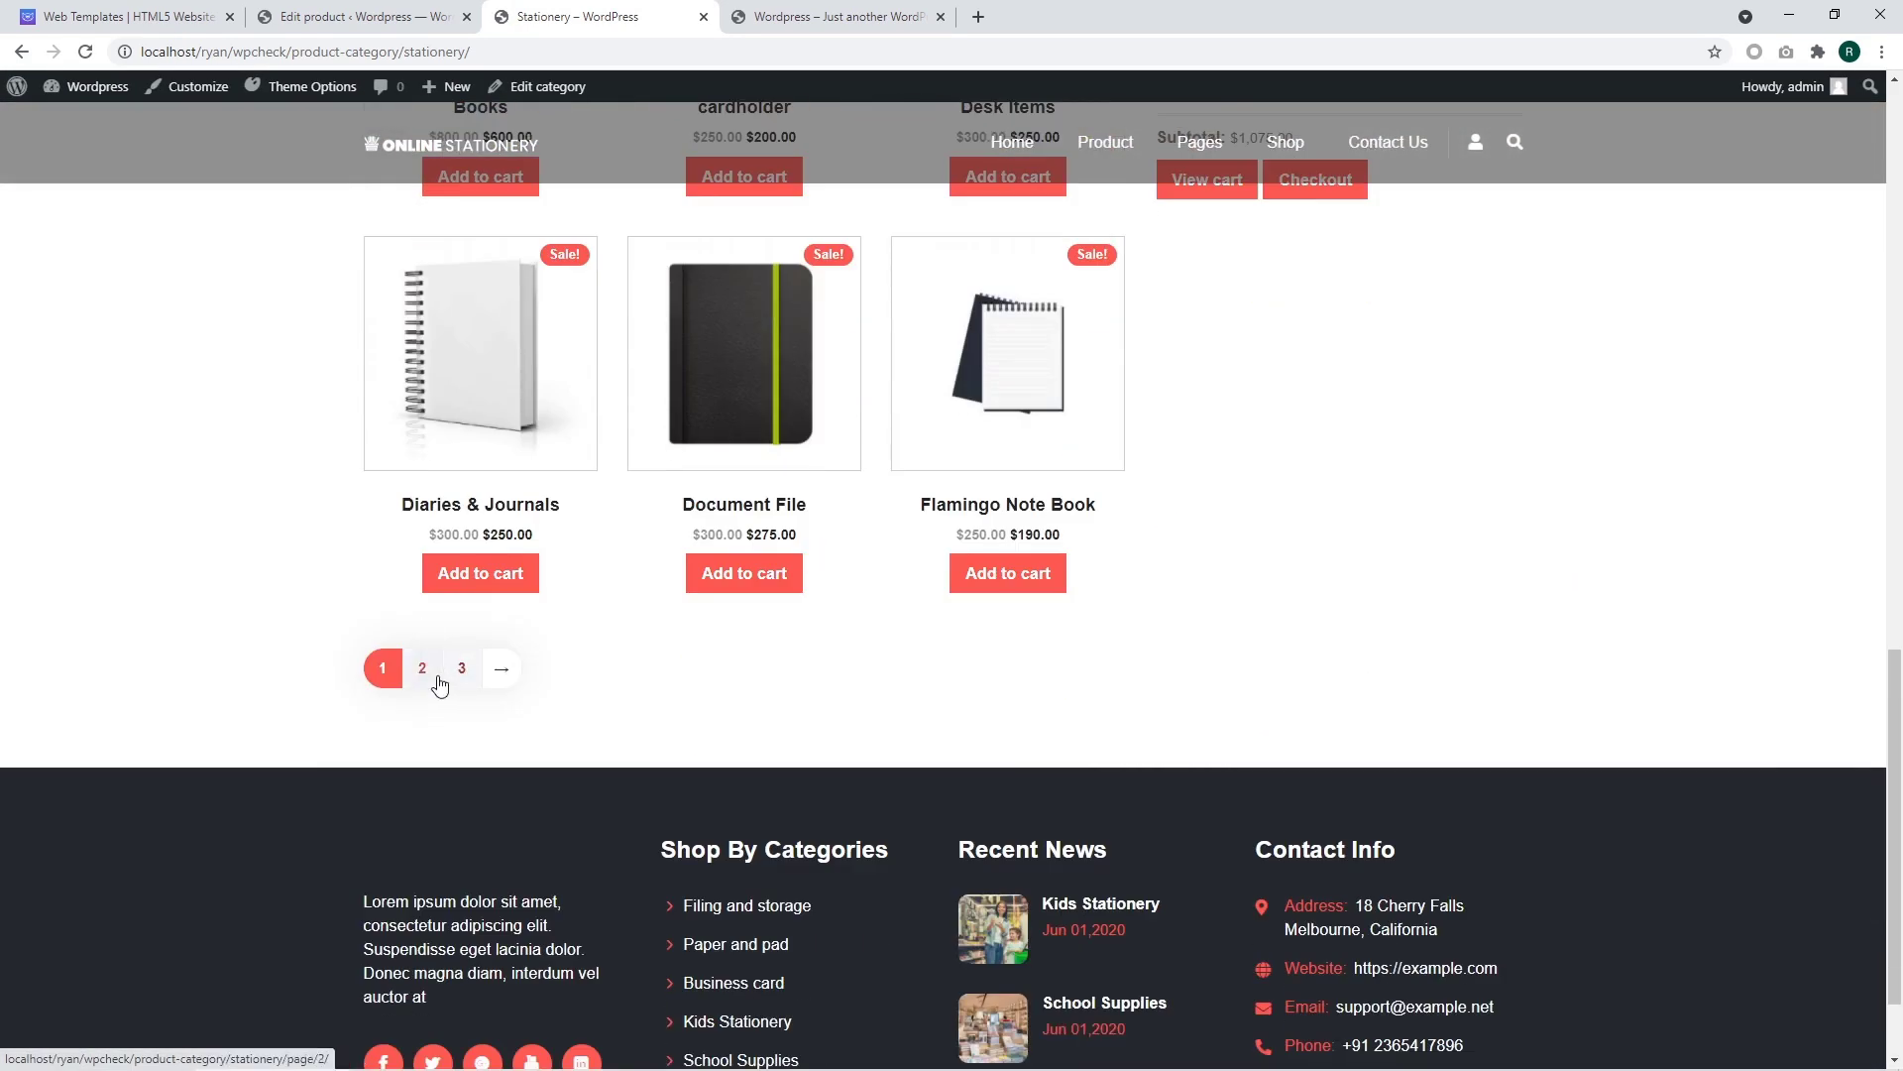
pyautogui.click(432, 674)
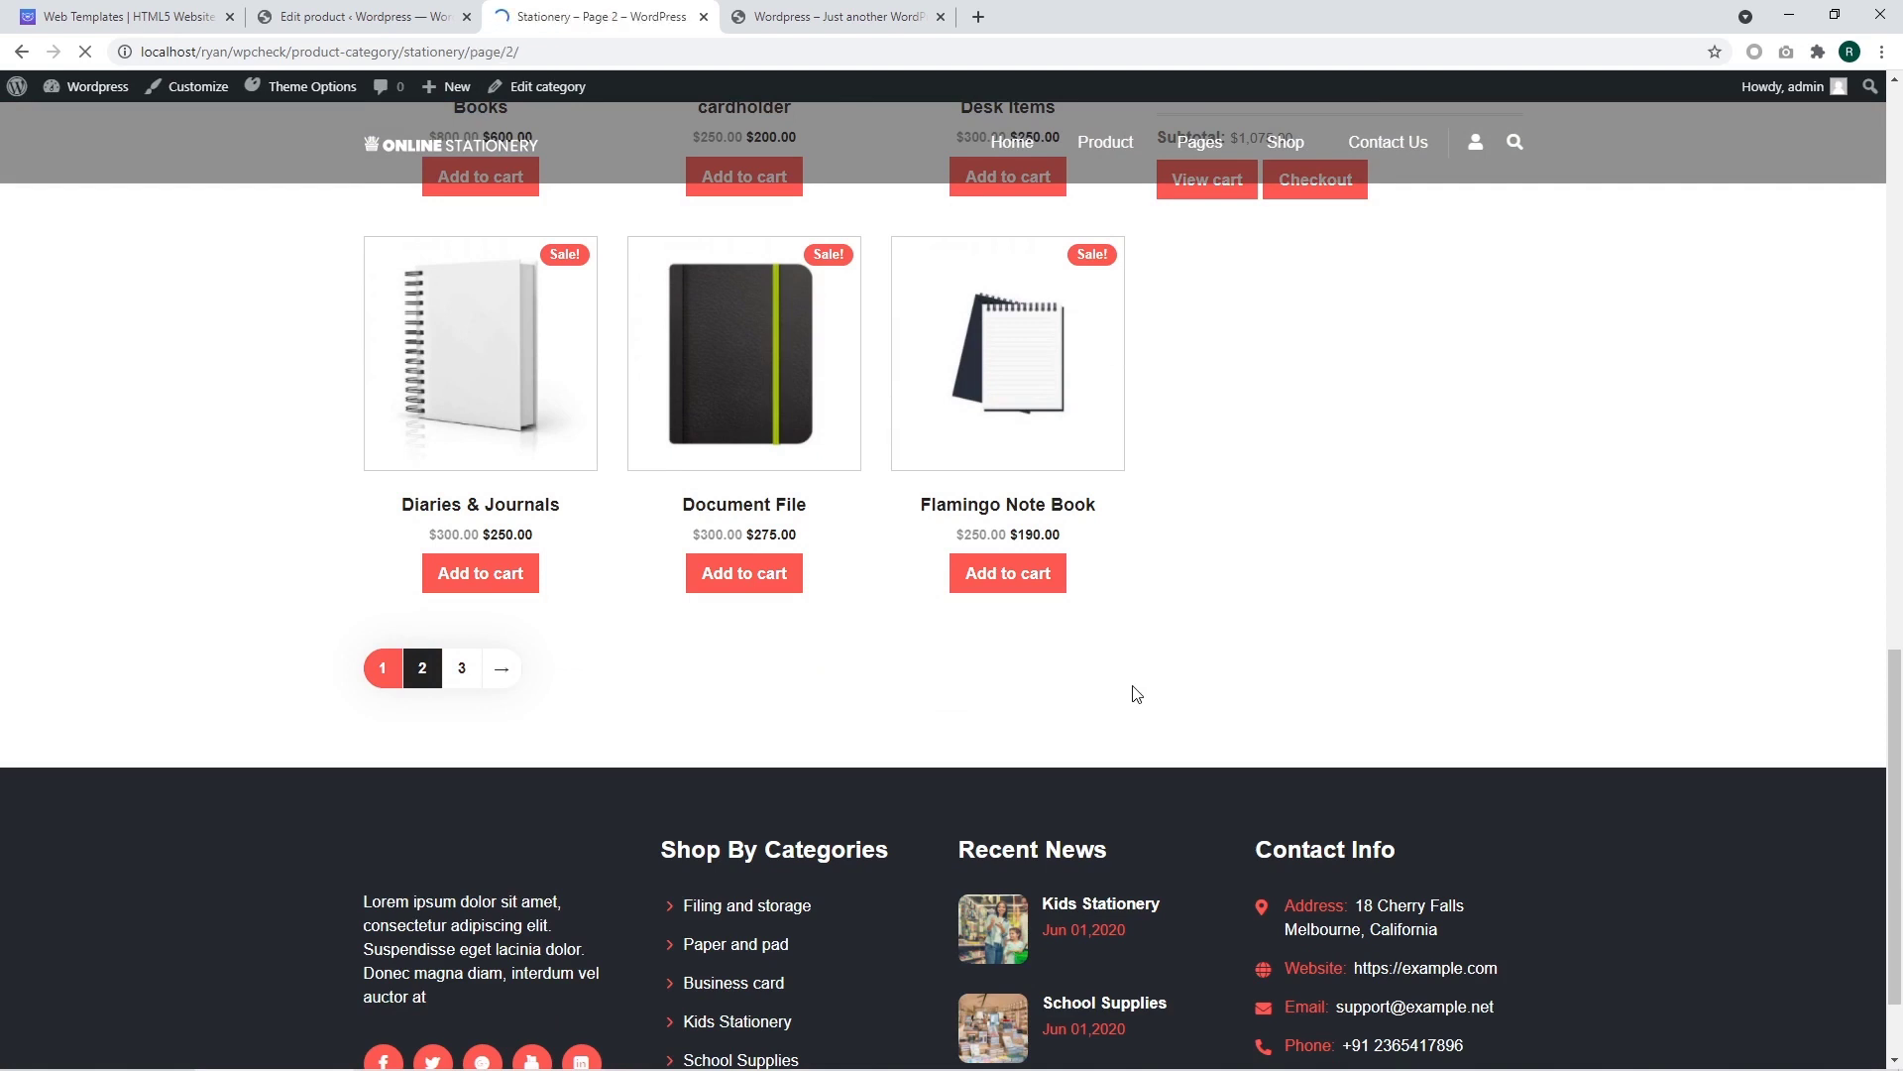
# - Open the Pencils-set product page, showing 10 in stock, then switch to the TemplateMonster site
pyautogui.scroll(1, 1136, 694)
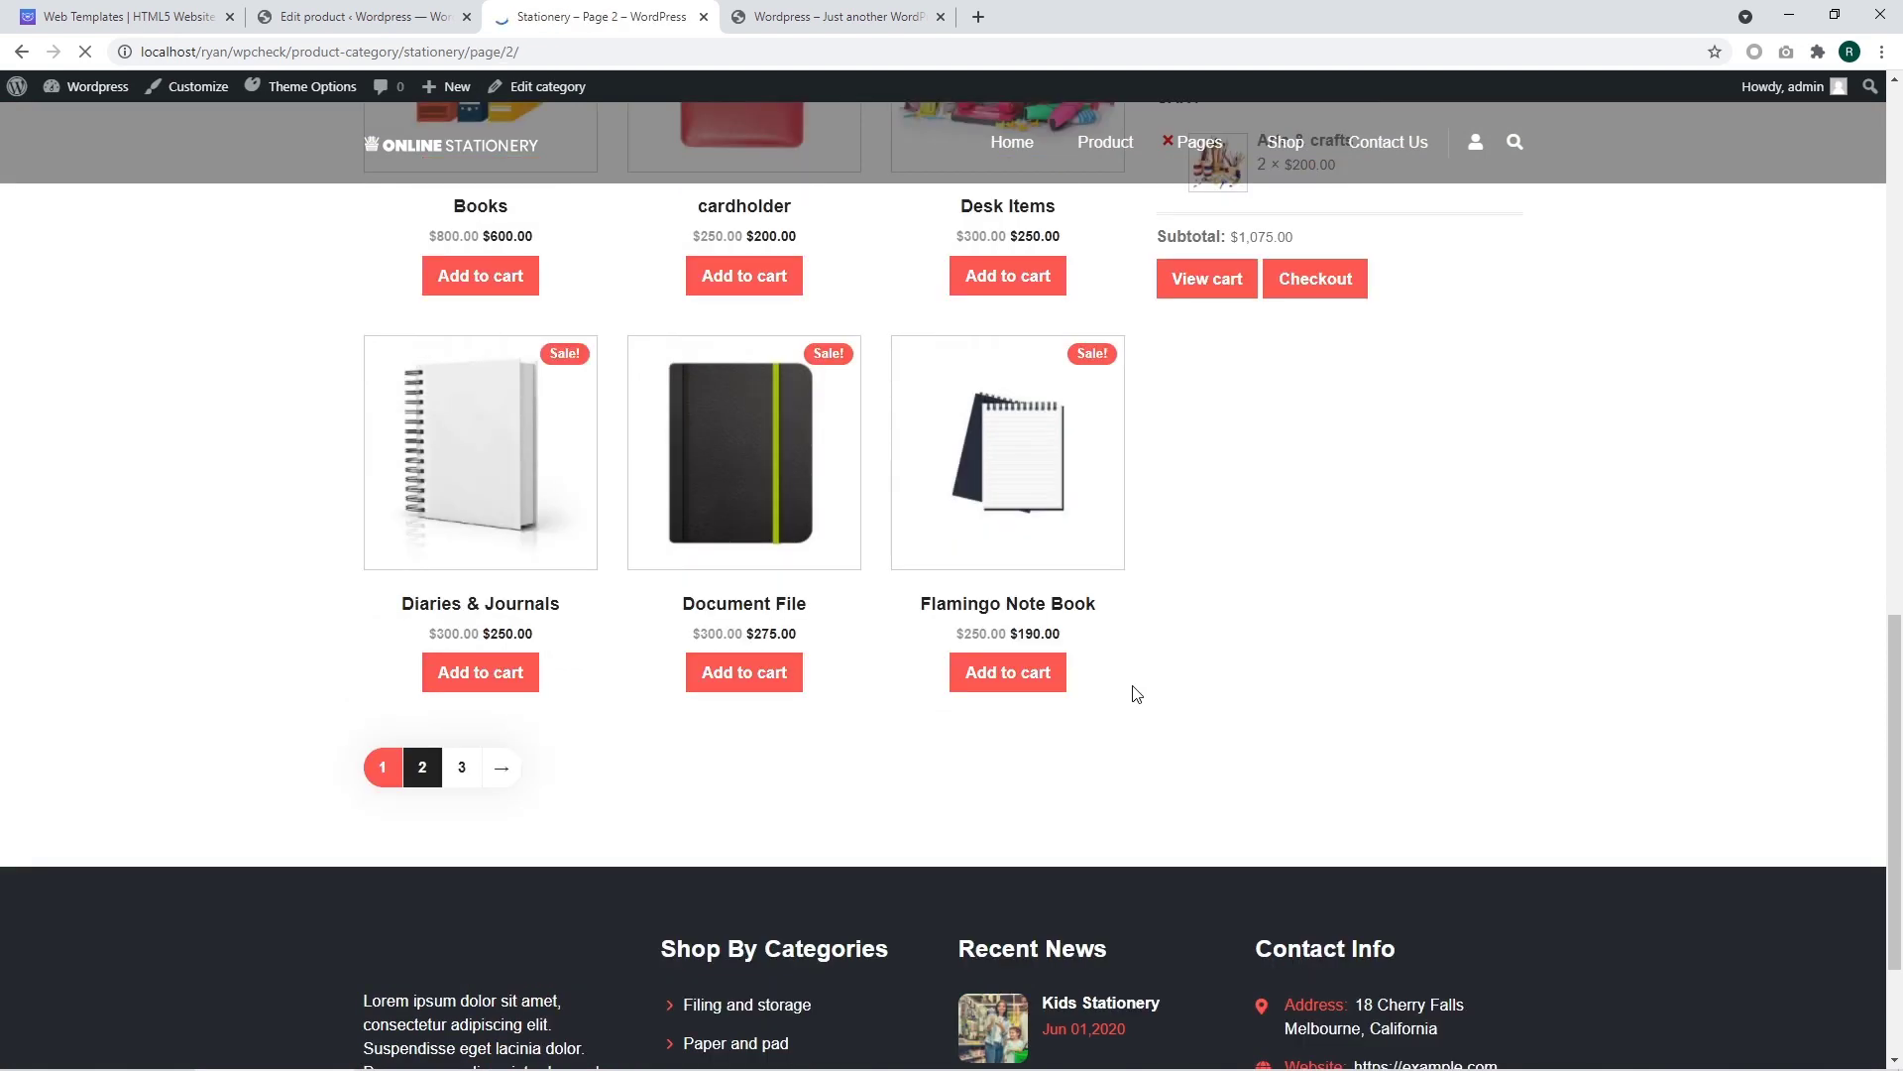
pyautogui.scroll(-3, 1136, 694)
pyautogui.scroll(-5, 1136, 694)
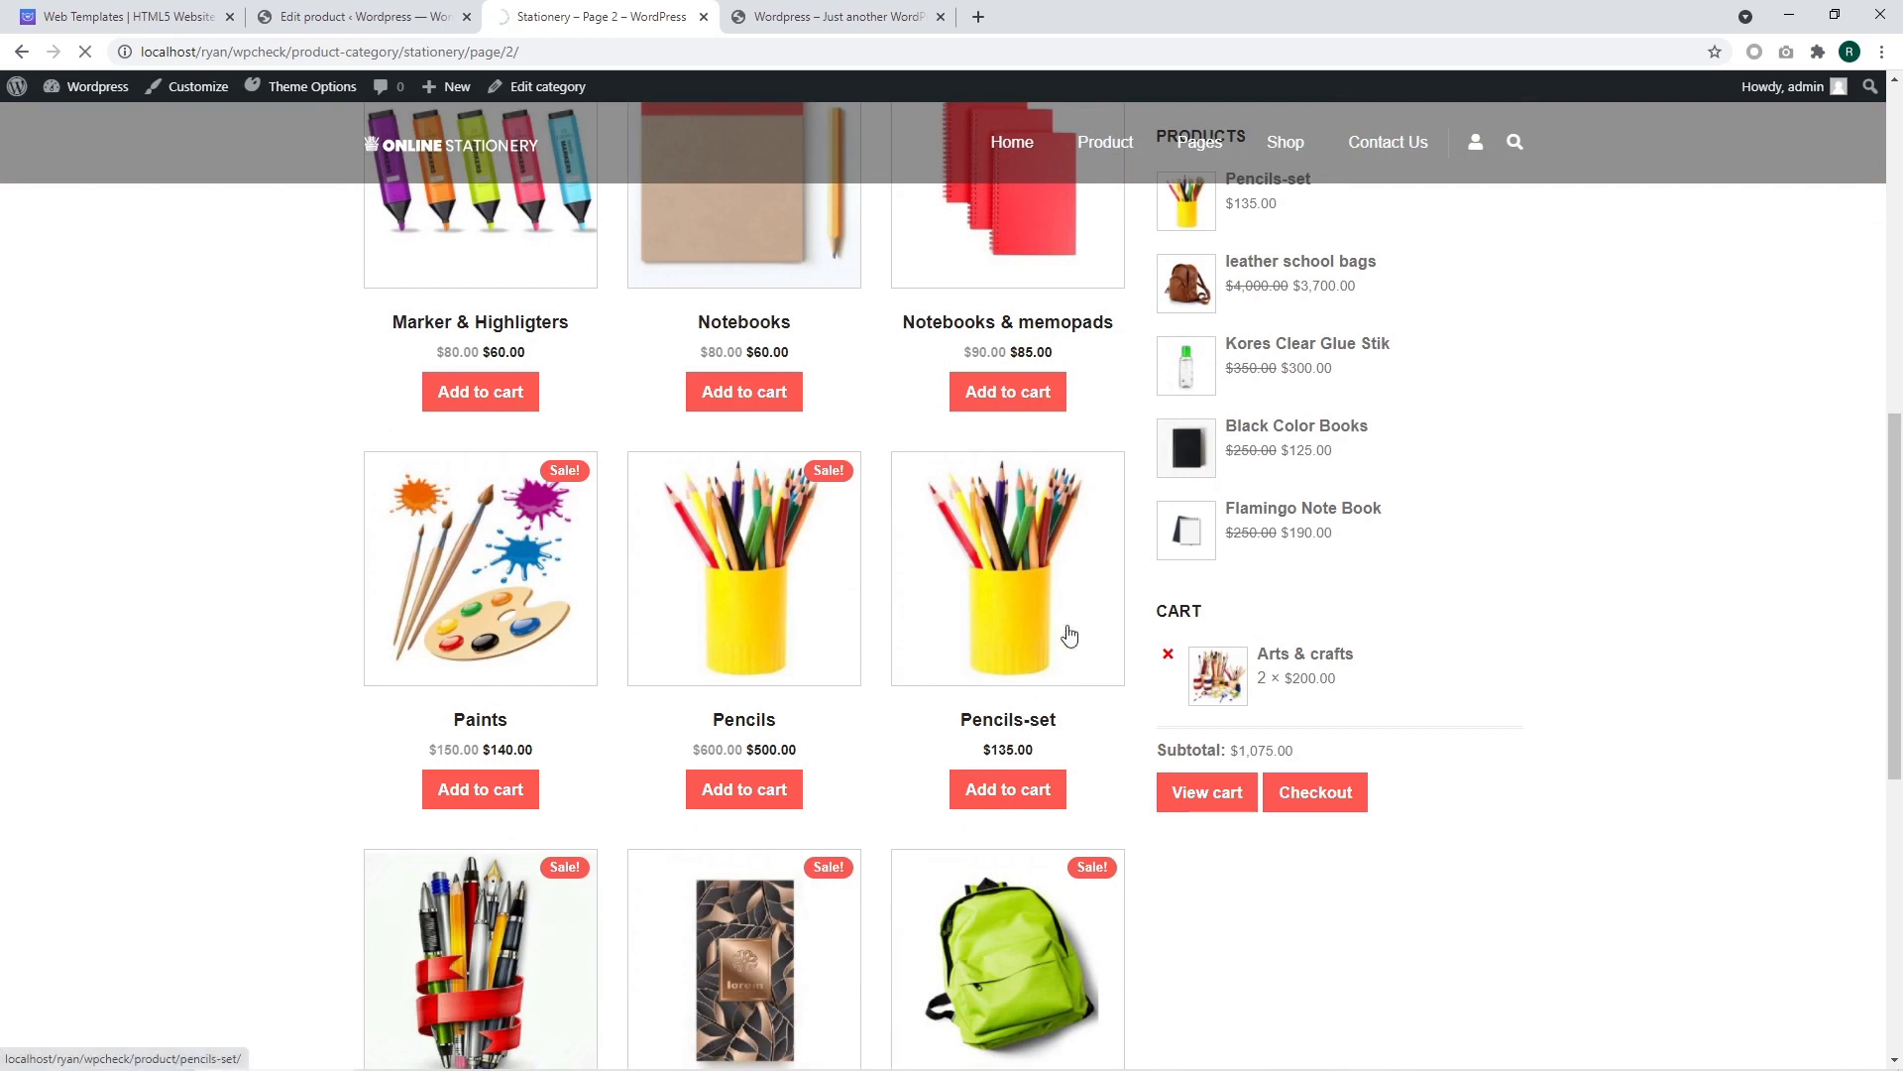
pyautogui.click(1004, 629)
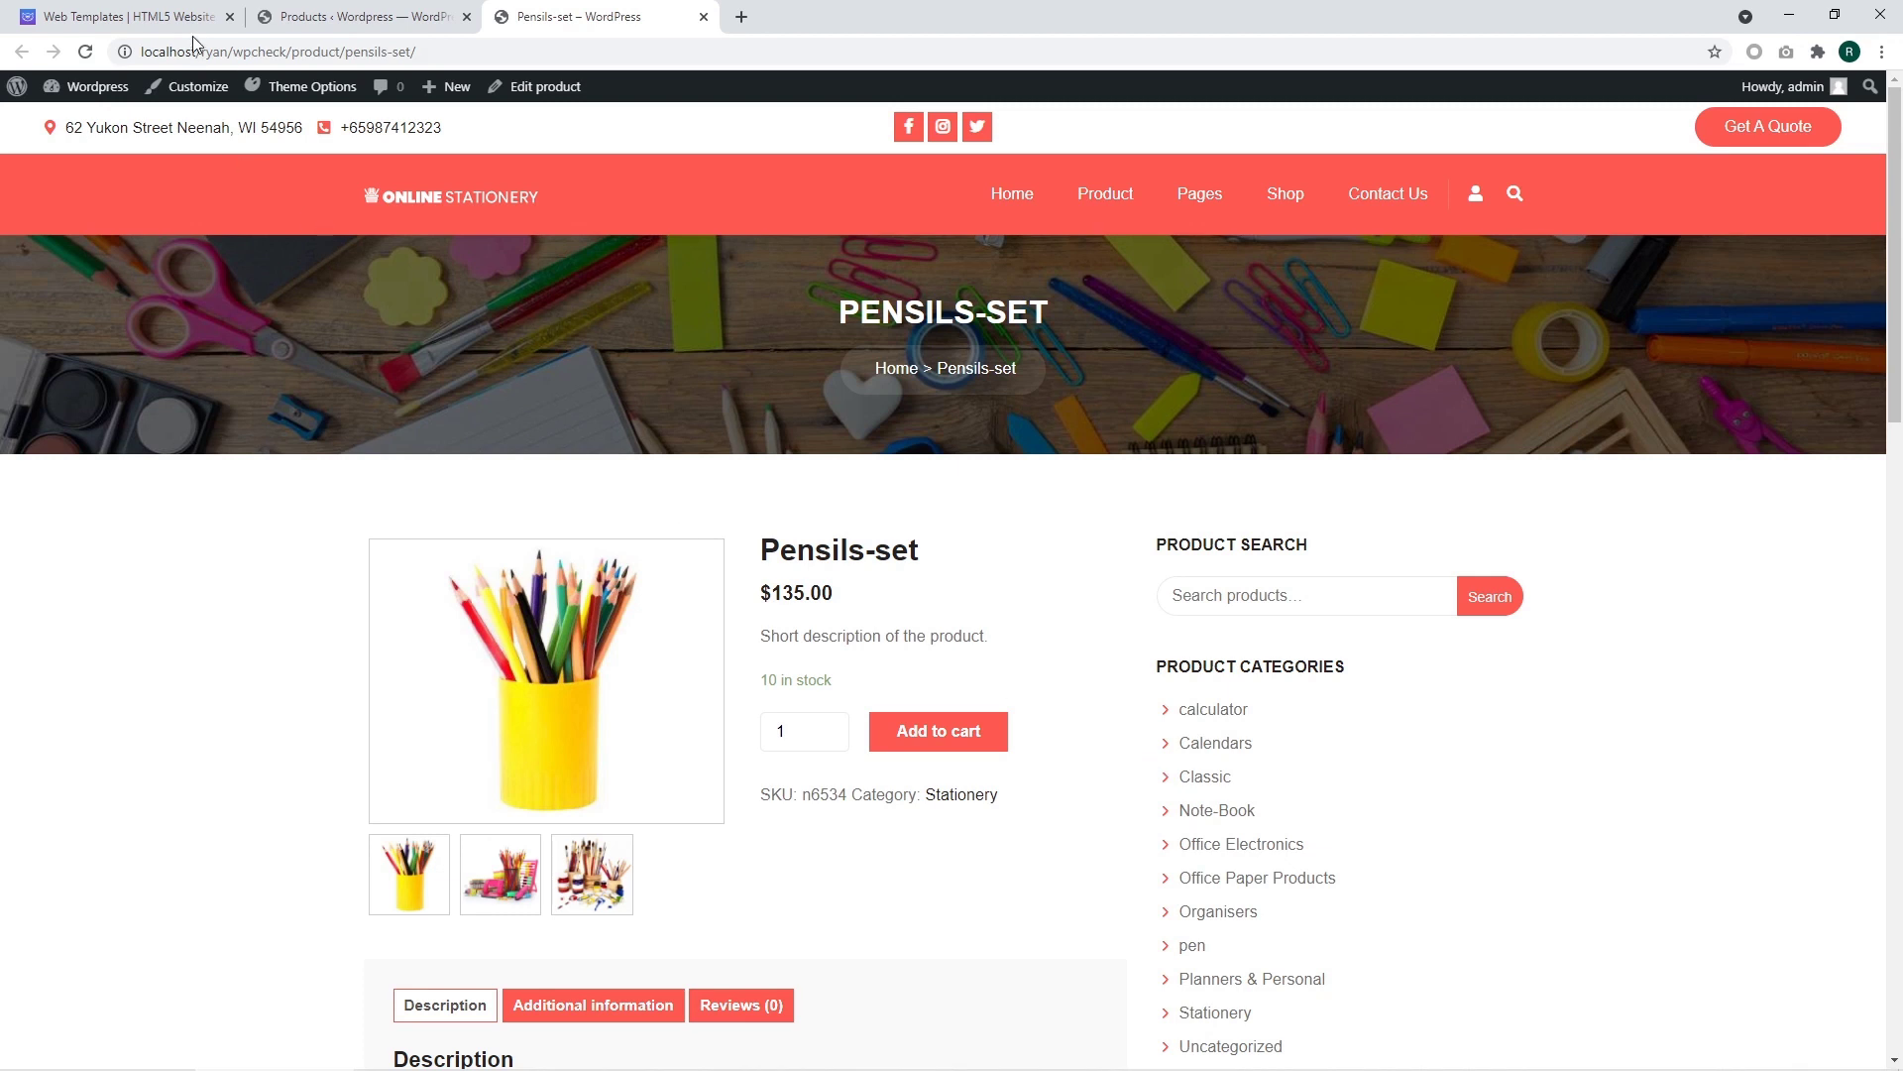
pyautogui.click(164, 14)
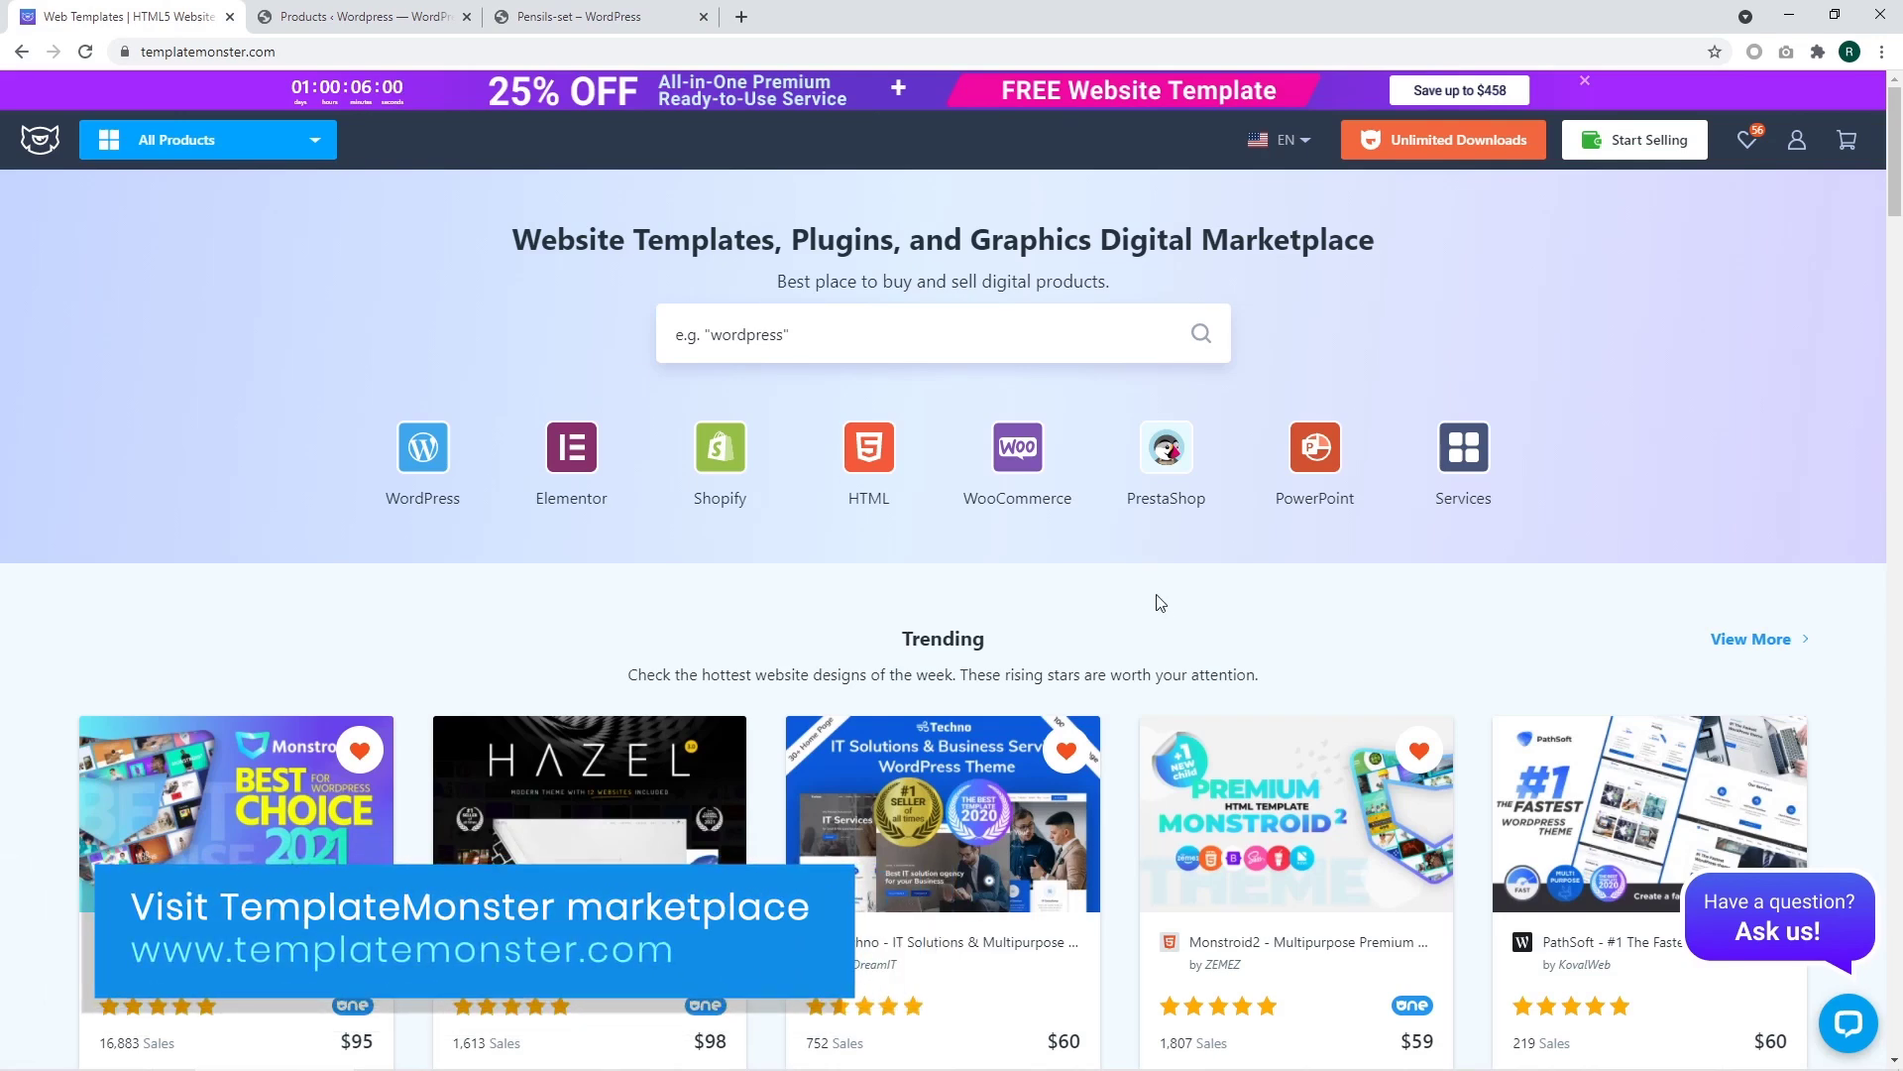
# - Open TemplateMonster's WooCommerce Themes catalogue from the icon below the search bar
pyautogui.click(1018, 468)
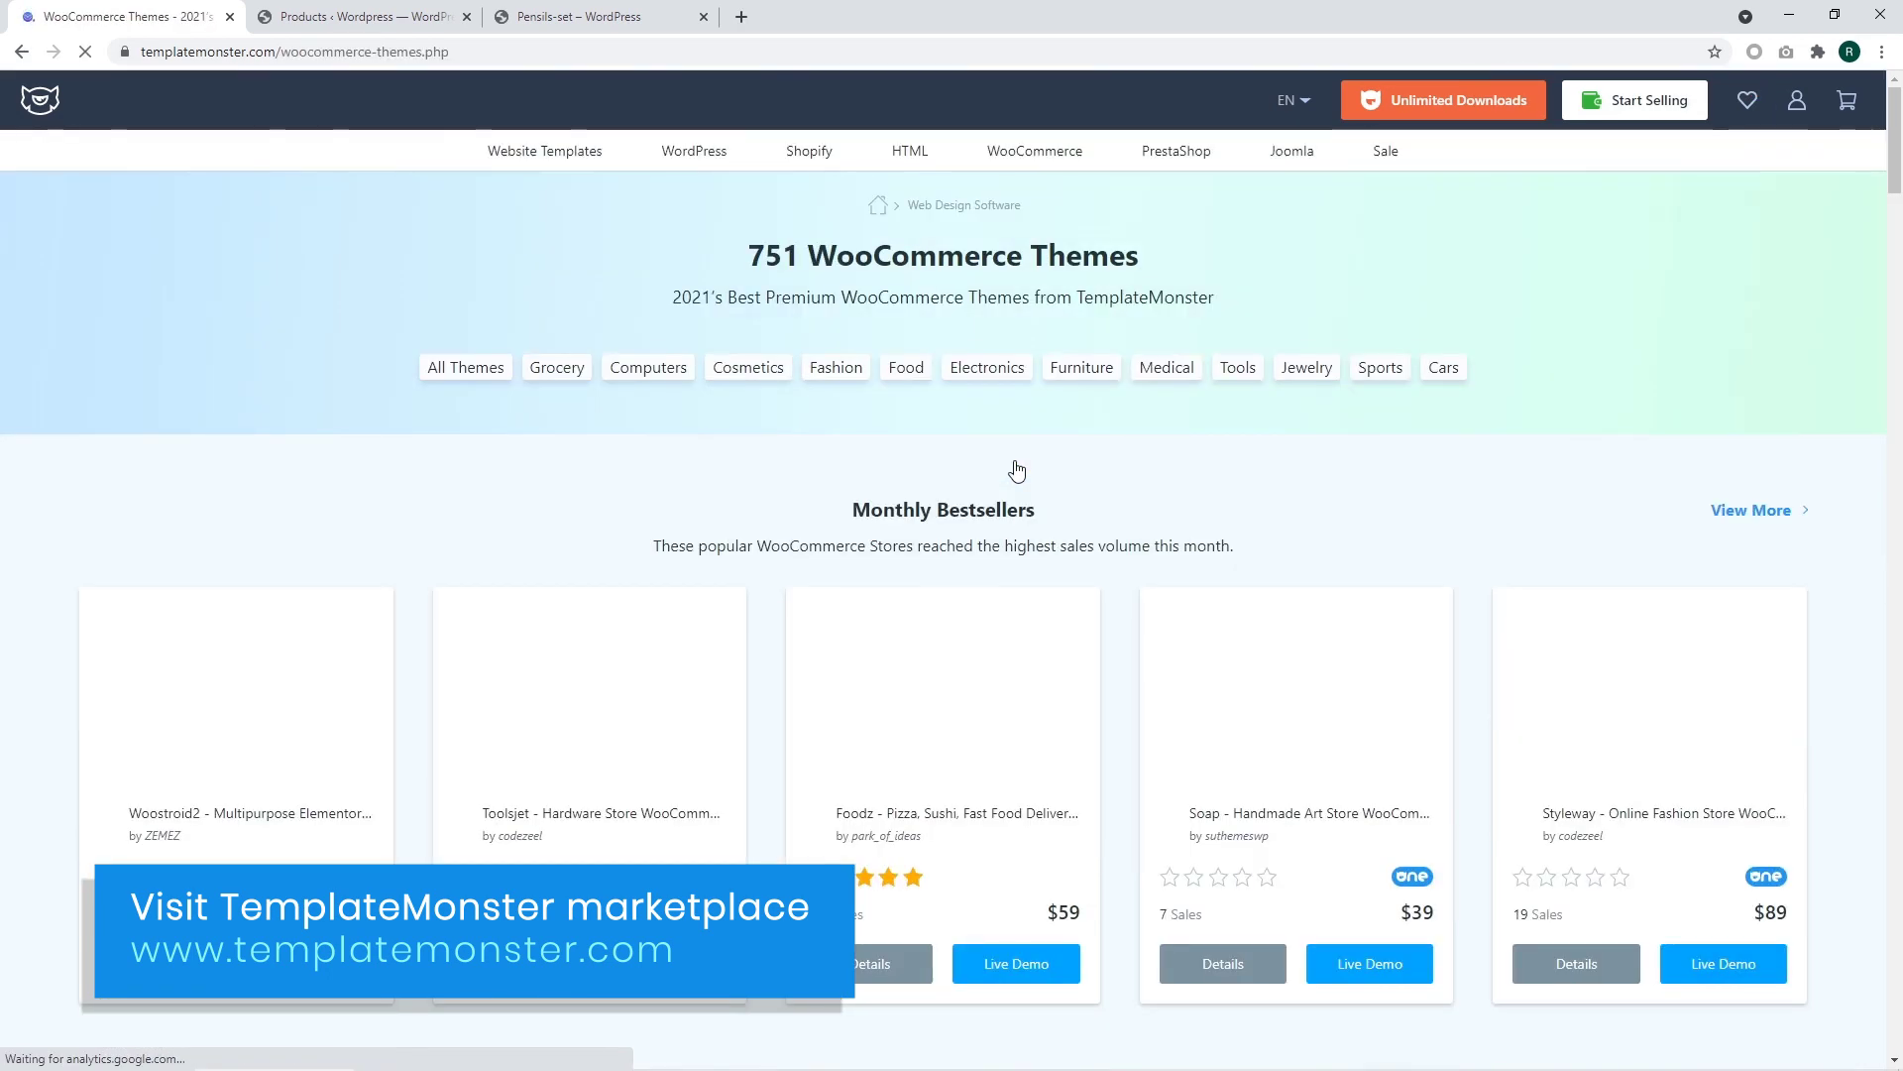